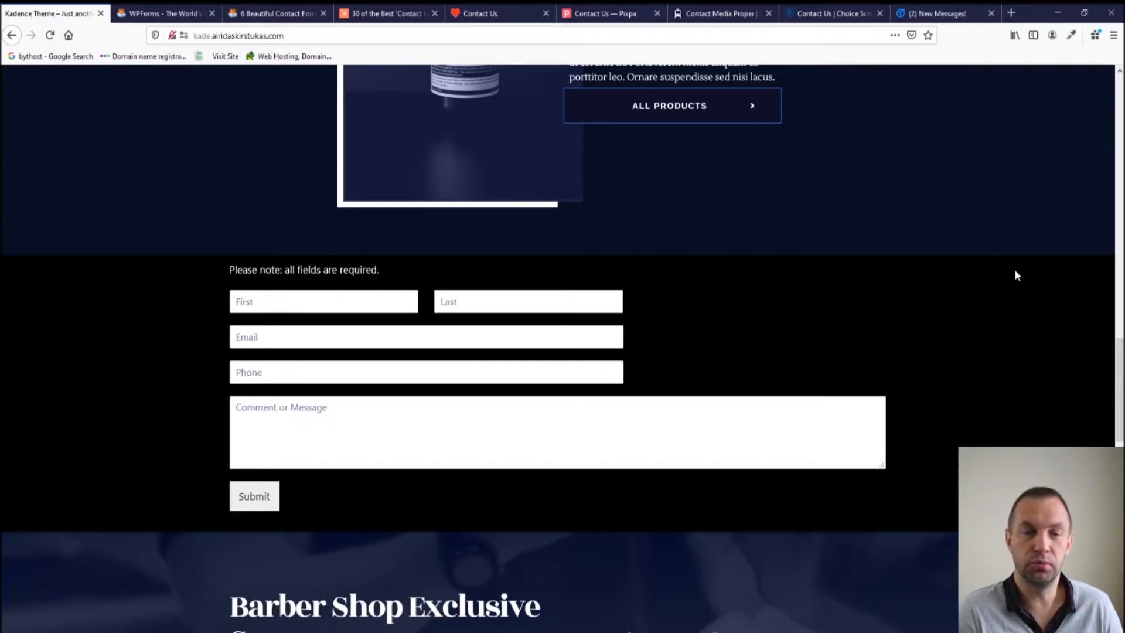
Switch to the HubSpot '30 of the Best Contact Us Pages' article.
click(387, 12)
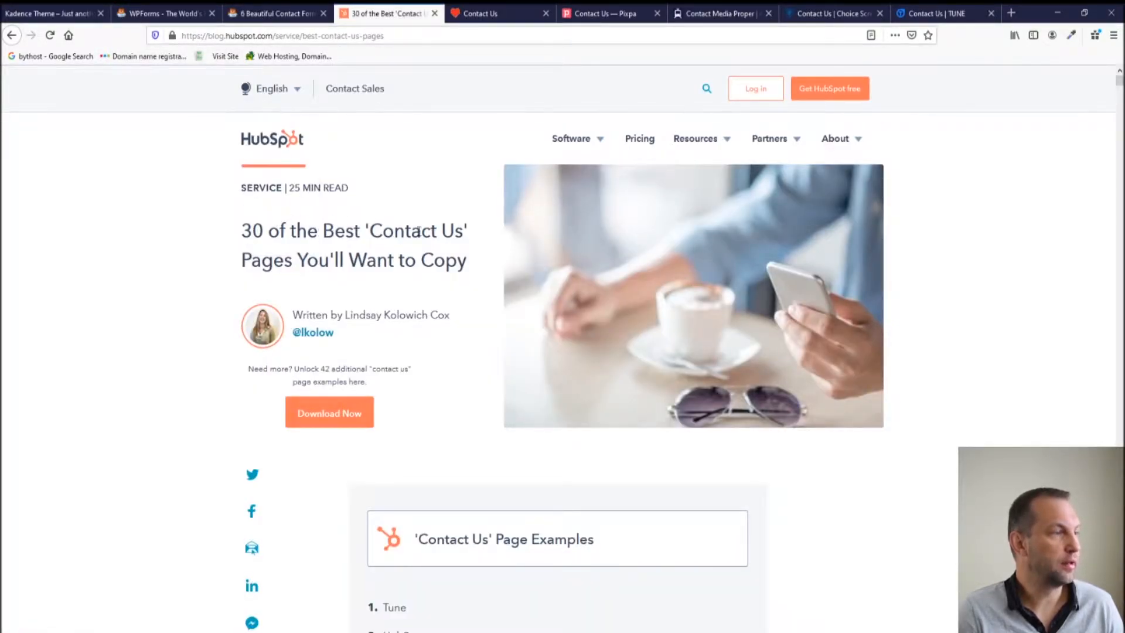
Scroll the HubSpot examples down to Choice Screening, then switch to ban.do's contact page.
scroll(491, 304, down, 8)
scroll(492, 303, down, 15)
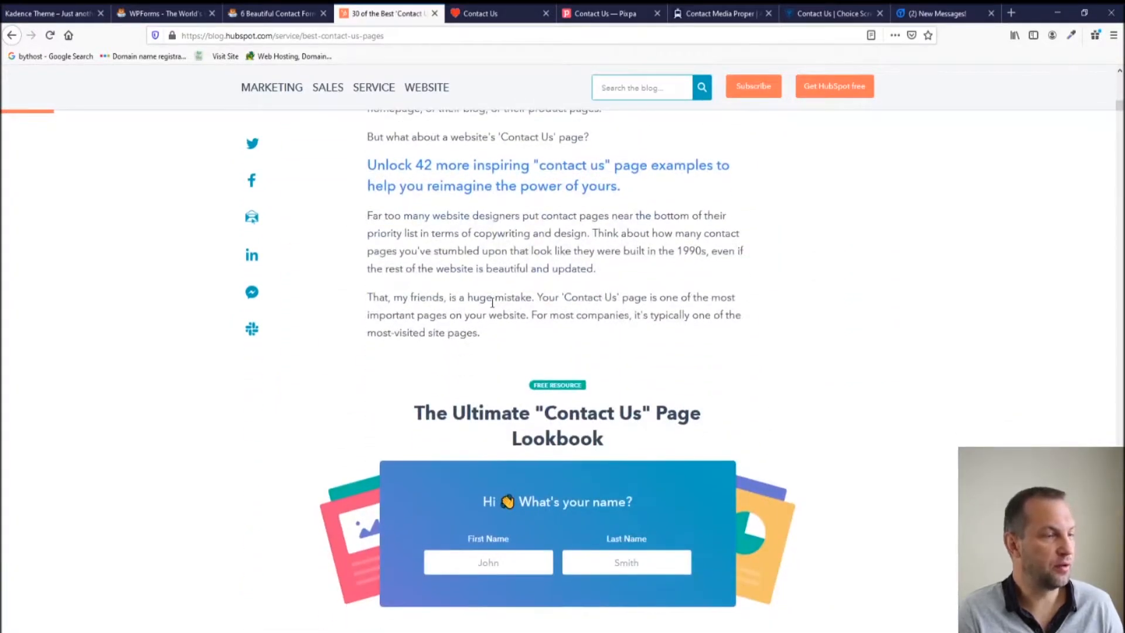
scroll(493, 302, down, 12)
scroll(491, 305, down, 15)
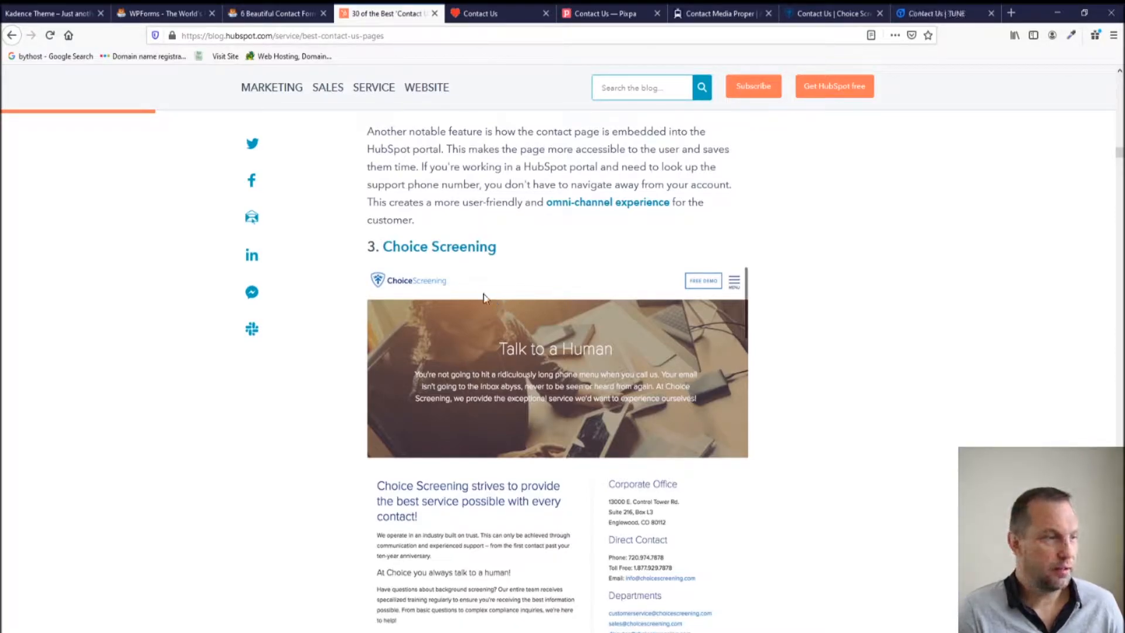
click(488, 14)
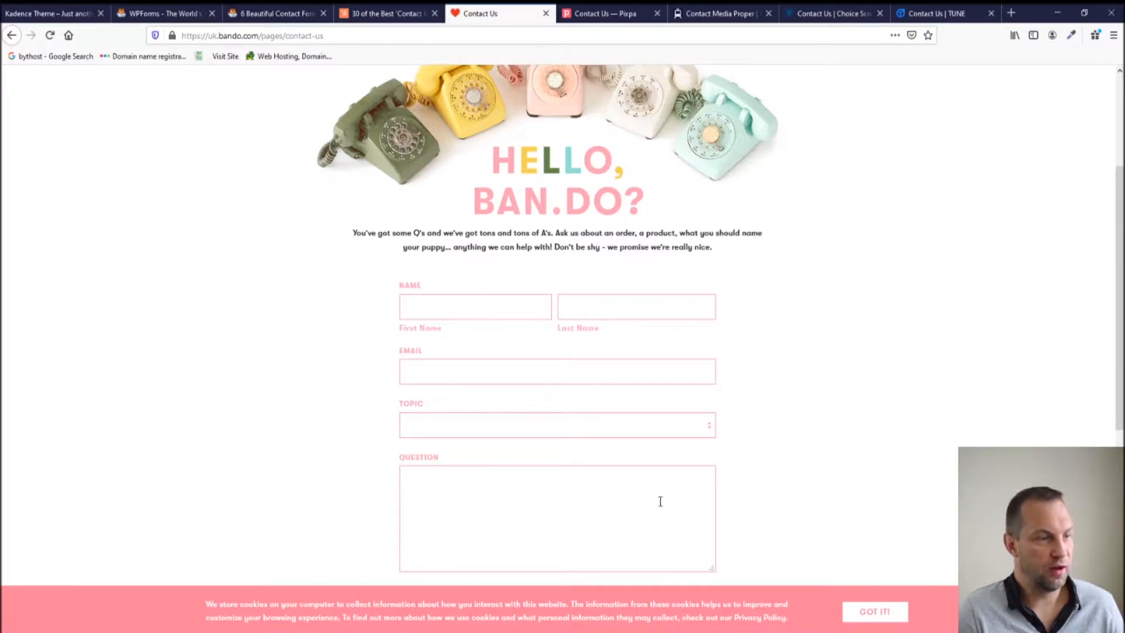
Scroll through ban.do's 'Hello, Ban.do?' contact form.
scroll(650, 511, down, 2)
scroll(837, 469, up, 3)
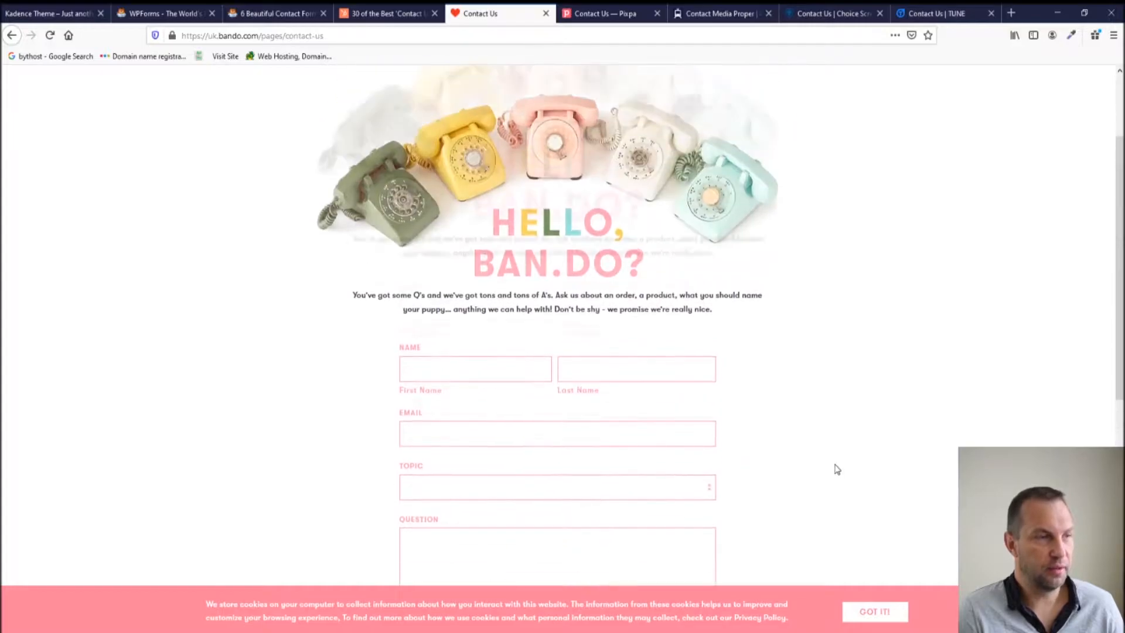
scroll(837, 469, down, 3)
Review Pixpa's contact form, then move on to Media Proper's contact page.
click(582, 16)
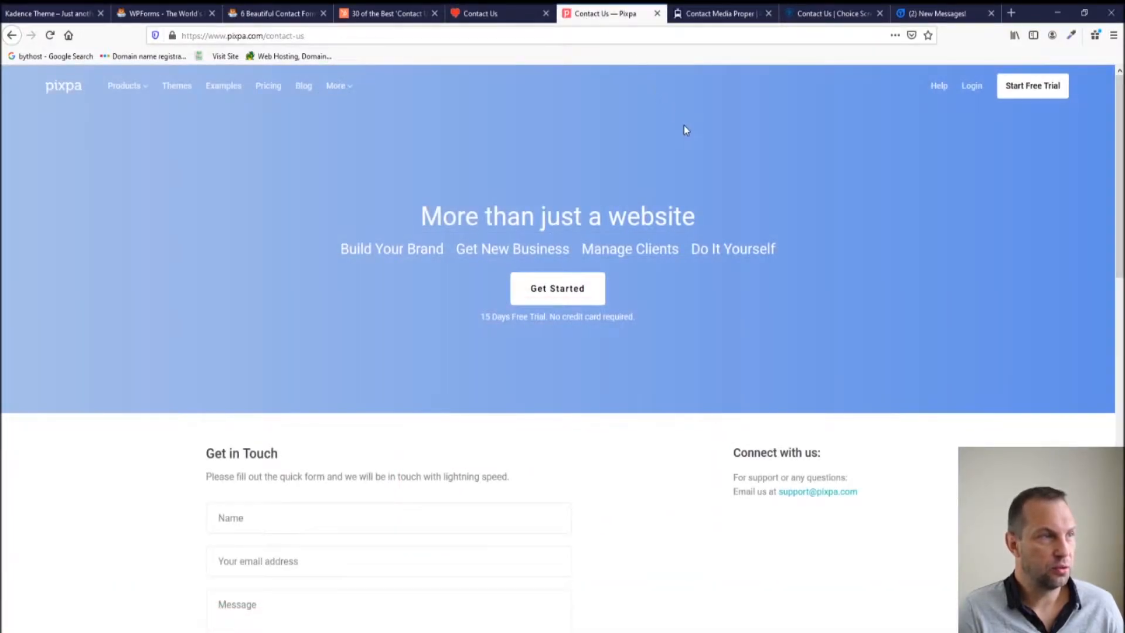
scroll(324, 256, down, 3)
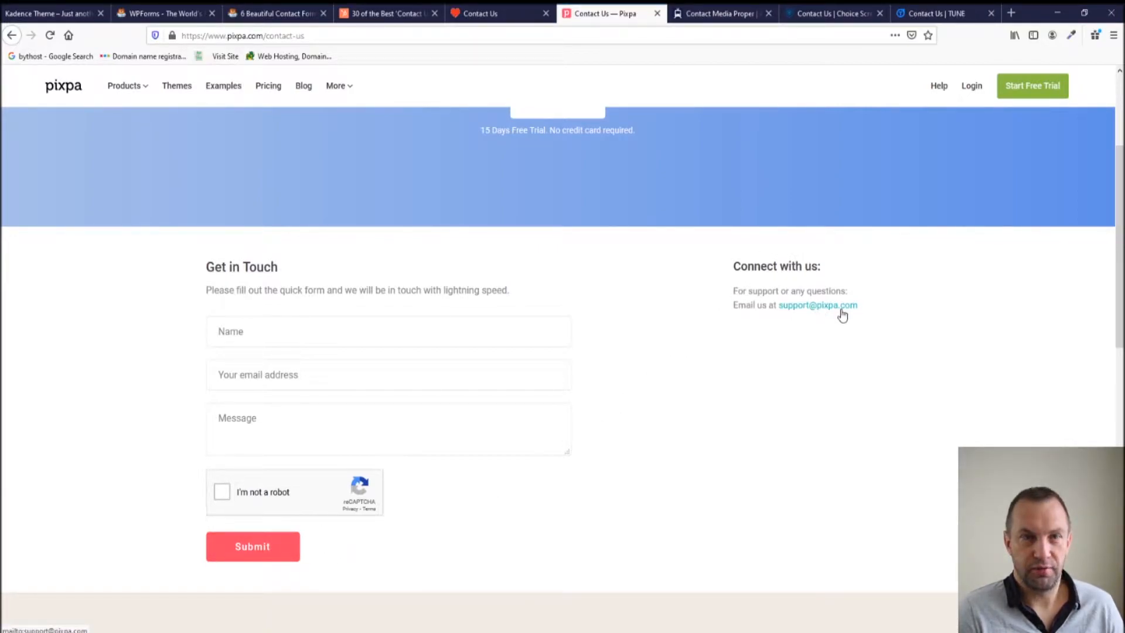
scroll(842, 389, down, 5)
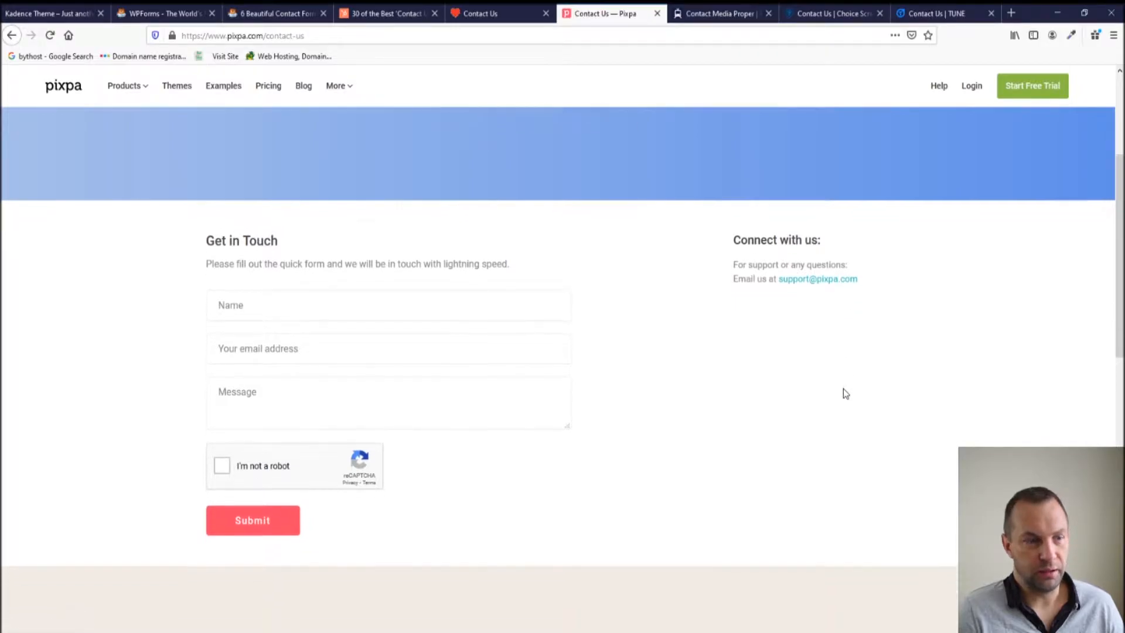
click(696, 17)
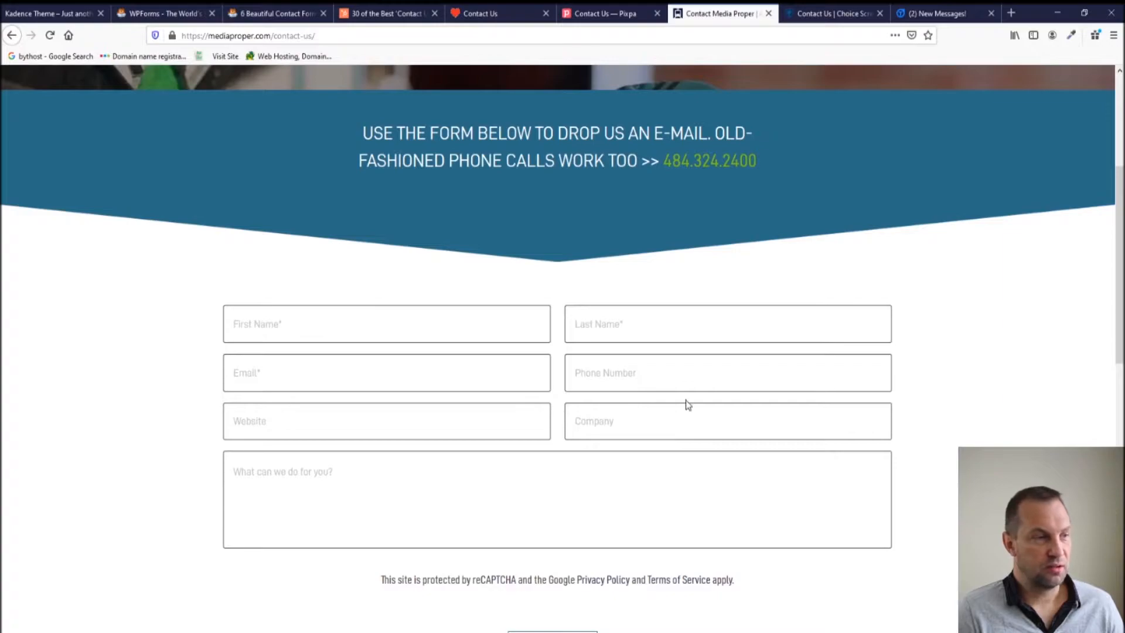
Scroll Media Proper's form to SEND IT, then browse Choice Screening's company and service sections.
scroll(598, 378, down, 3)
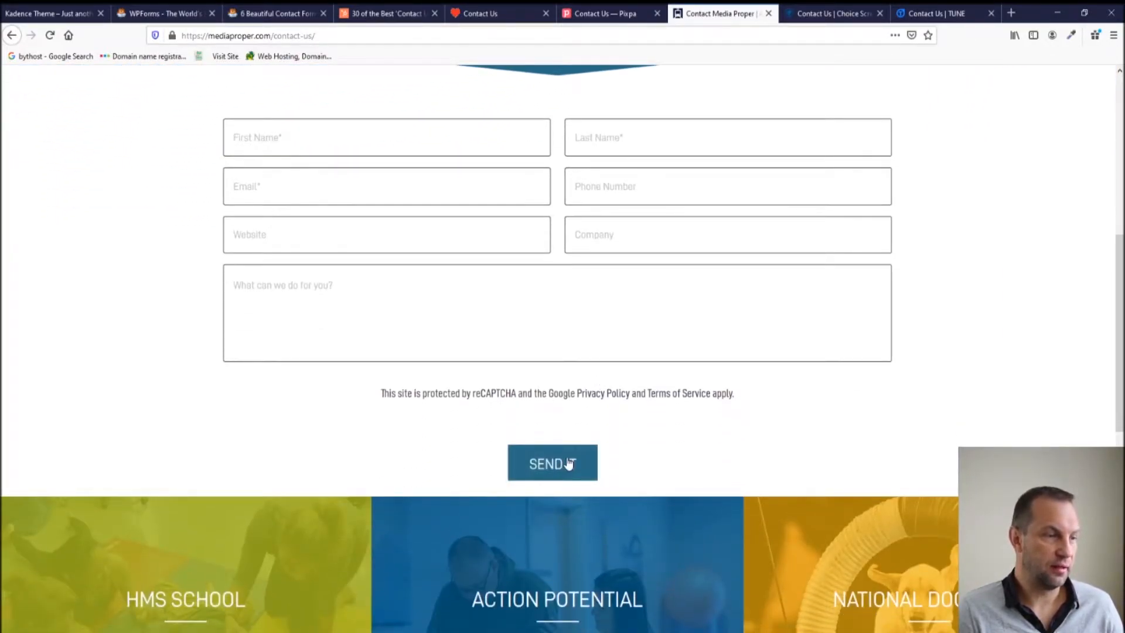
key(ctrl+Tab)
scroll(420, 359, up, 6)
scroll(418, 364, down, 2)
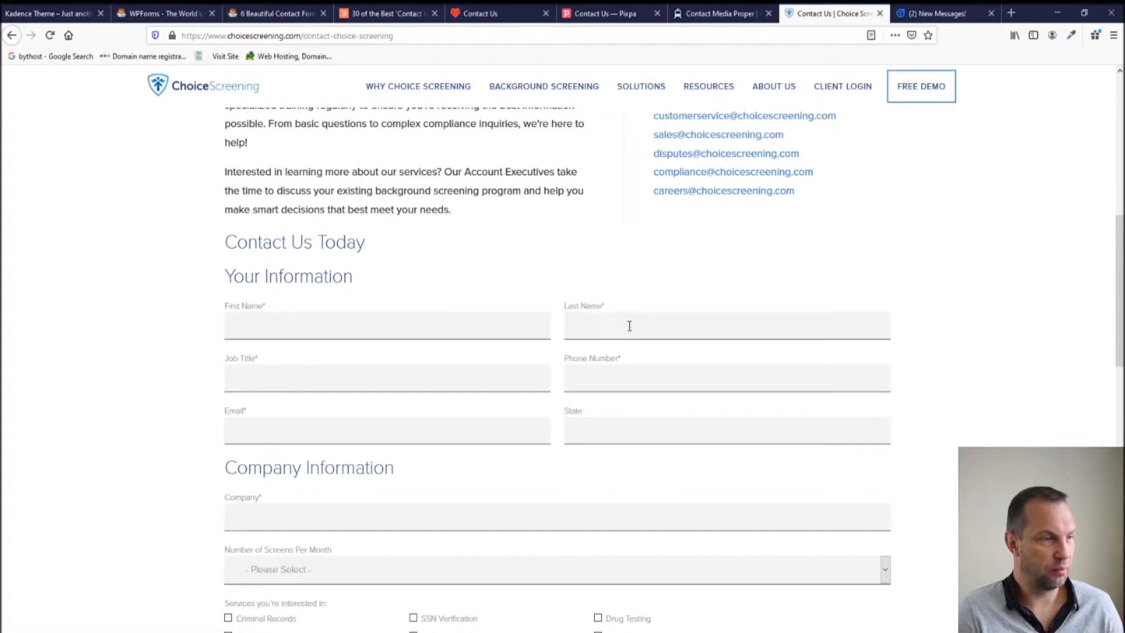
scroll(292, 297, down, 5)
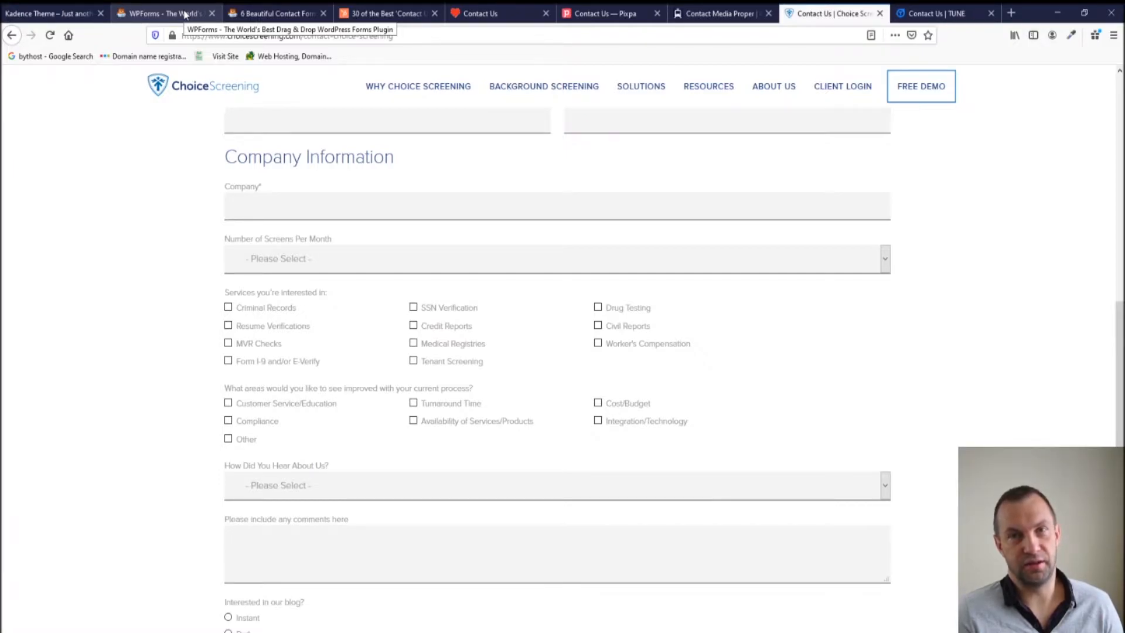
Switch to TUNE's contact page and scroll through its conversation form and office locations.
key(ctrl+Tab)
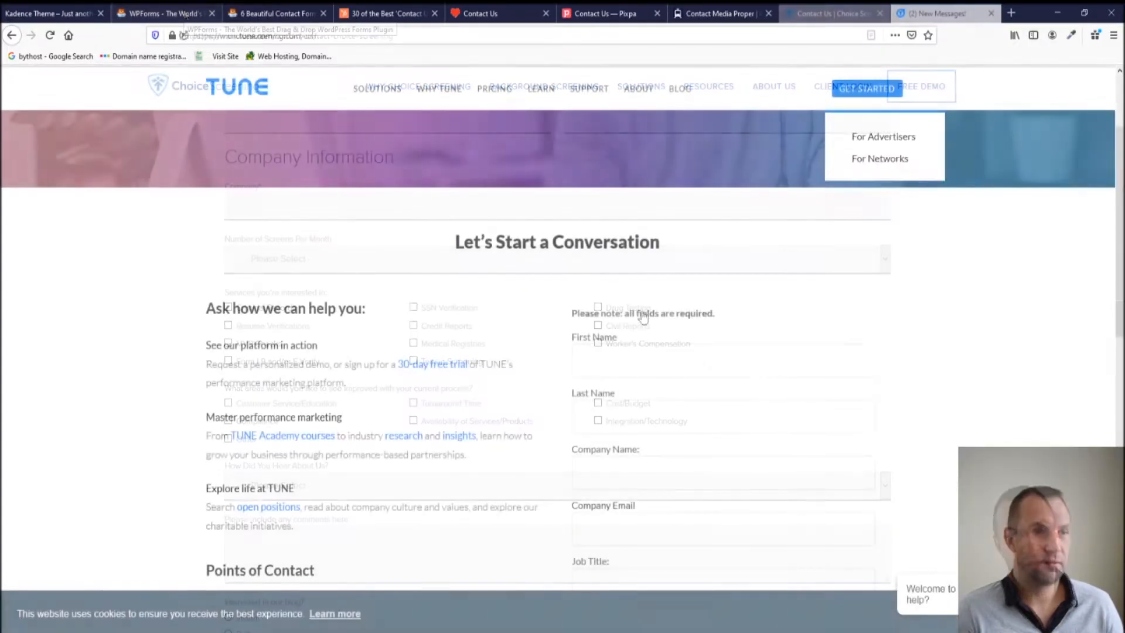
scroll(499, 403, down, 5)
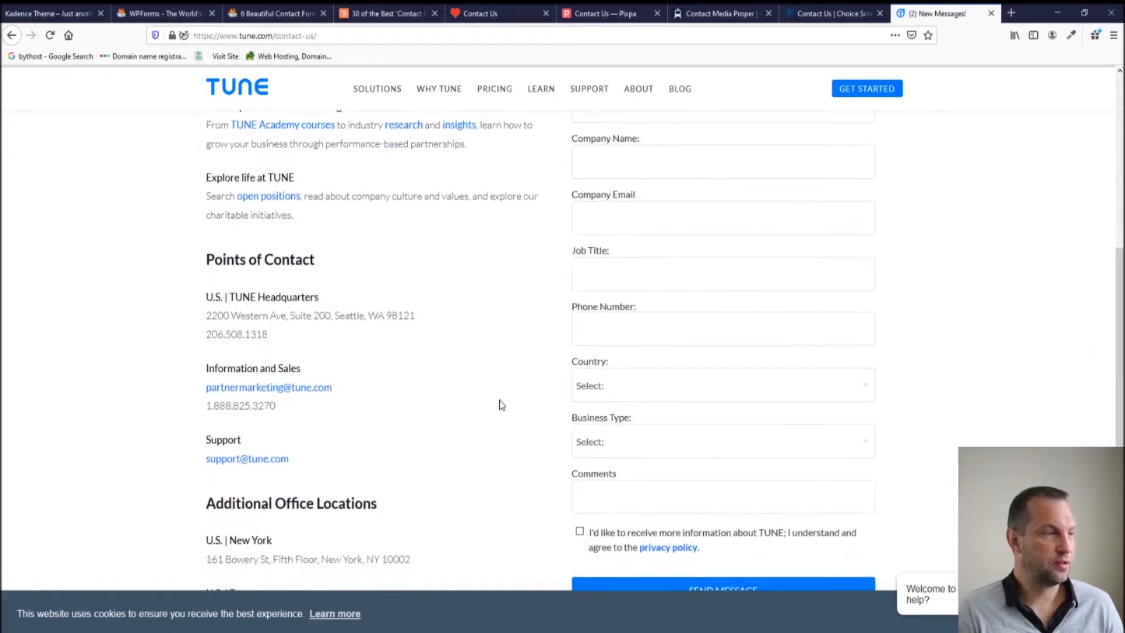
scroll(415, 170, up, 3)
scroll(287, 392, down, 6)
scroll(398, 375, up, 7)
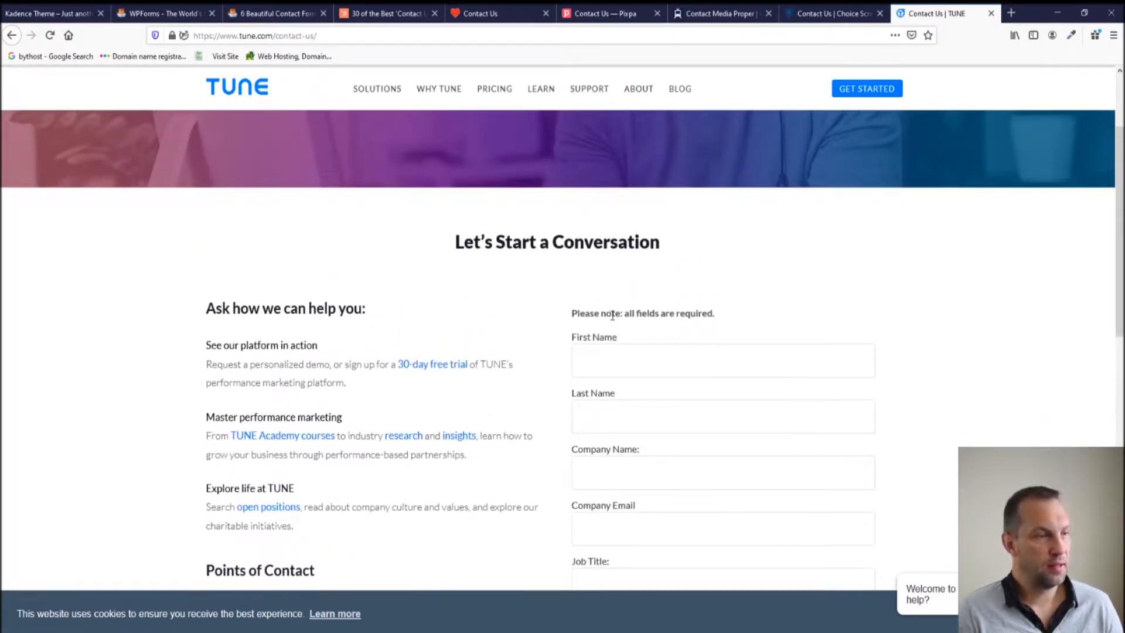
scroll(611, 315, down, 5)
scroll(611, 315, down, 1)
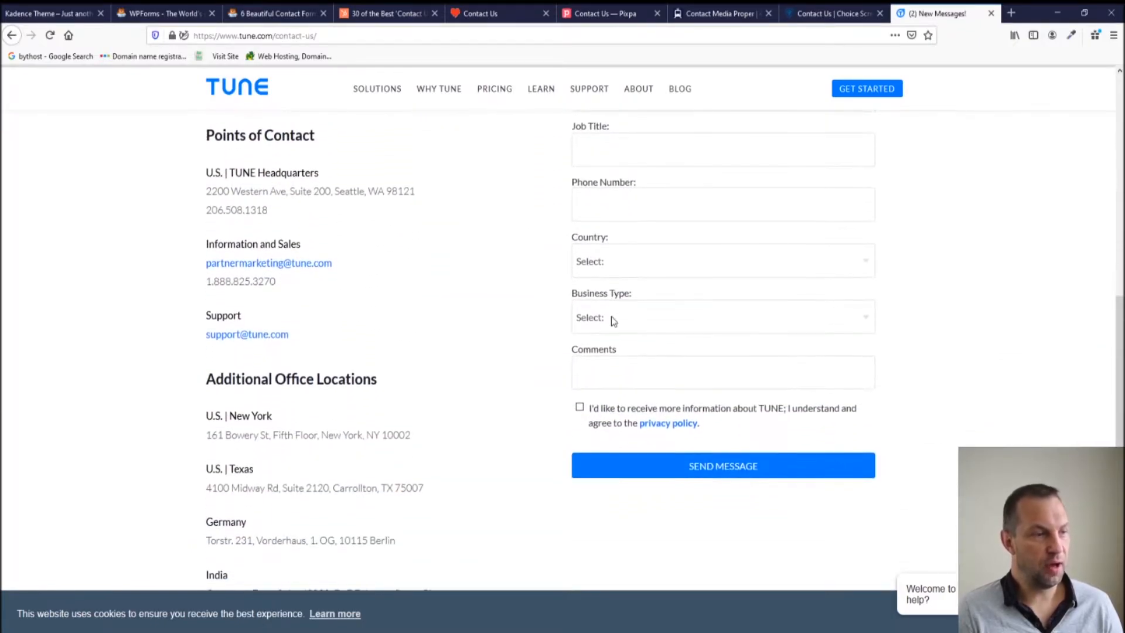
scroll(620, 331, up, 3)
scroll(620, 330, up, 5)
scroll(620, 327, down, 2)
scroll(620, 327, up, 4)
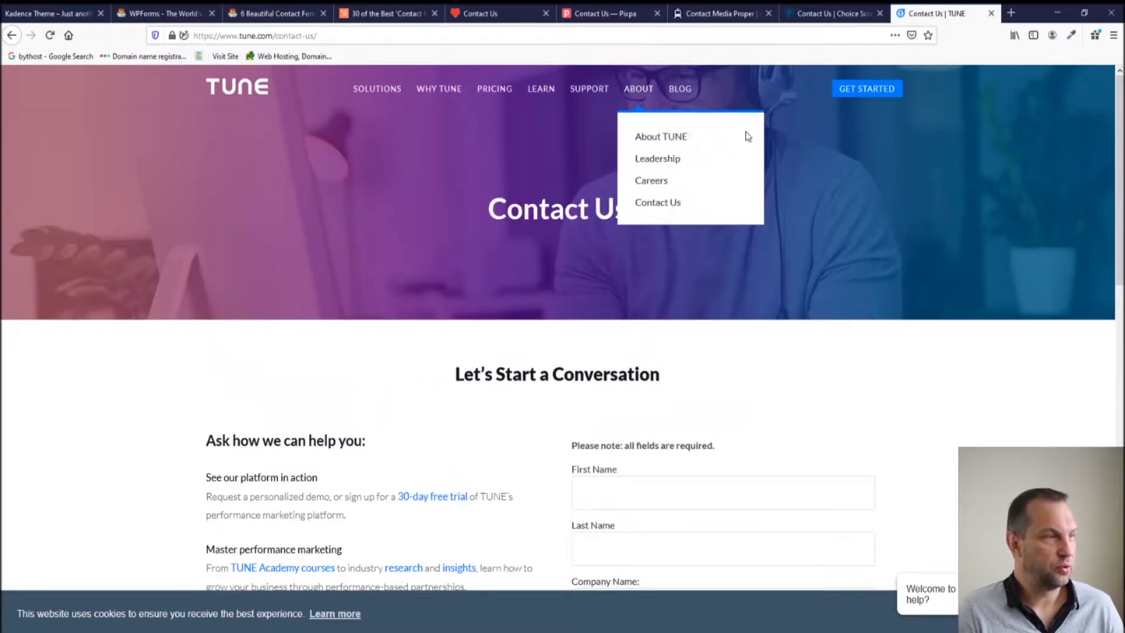
scroll(880, 329, down, 1)
scroll(882, 330, down, 10)
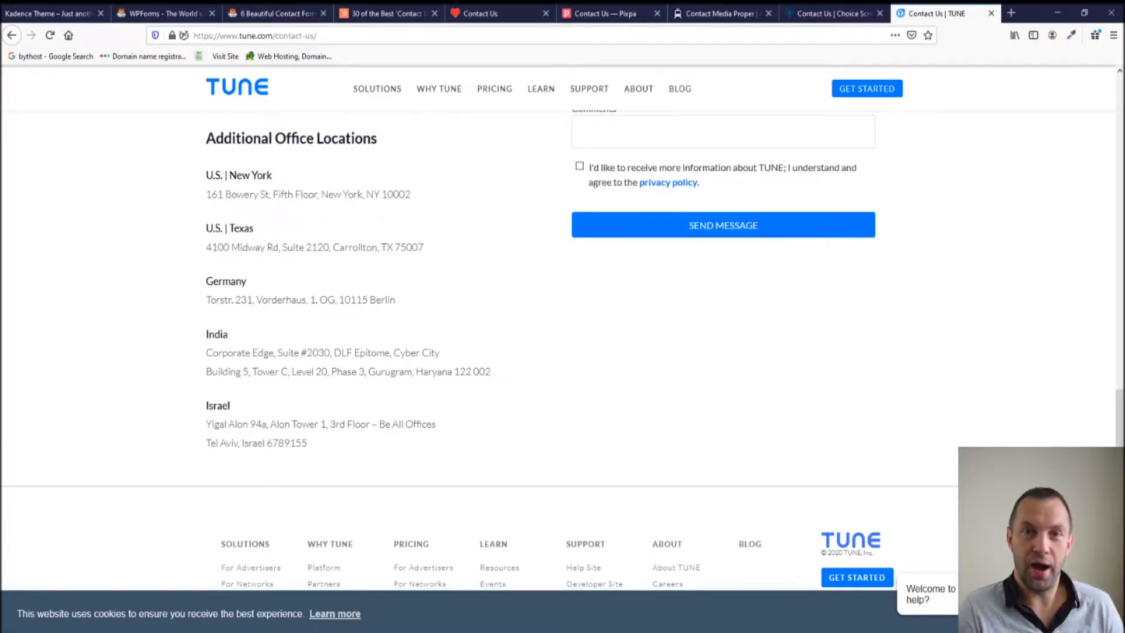
Scroll further down the TUNE contact page.
scroll(654, 373, down, 10)
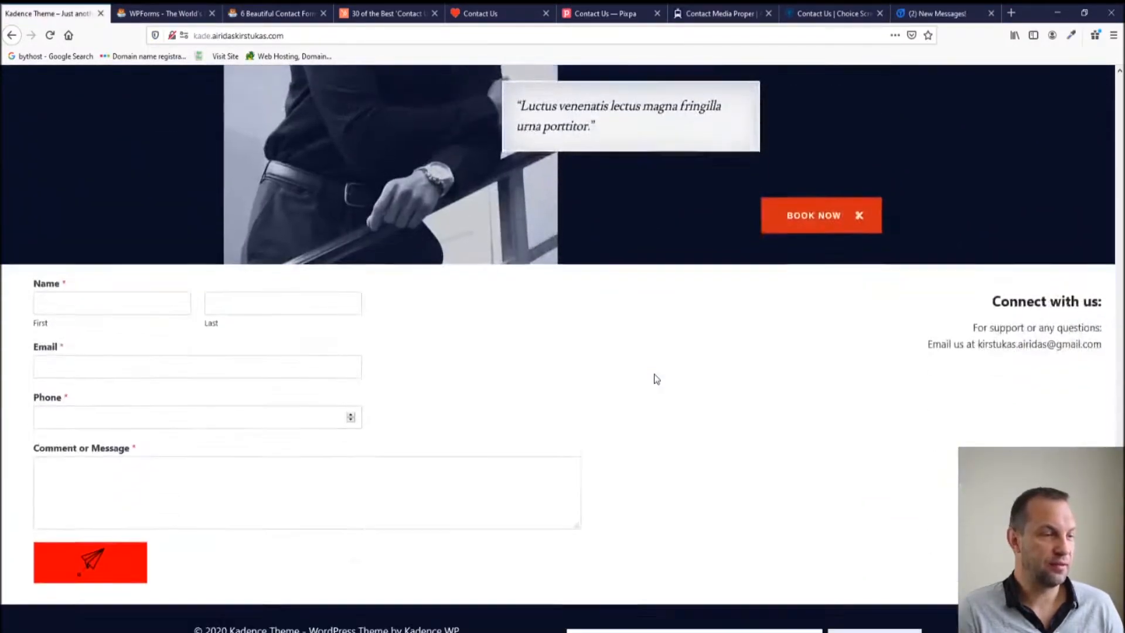
scroll(655, 375, down, 2)
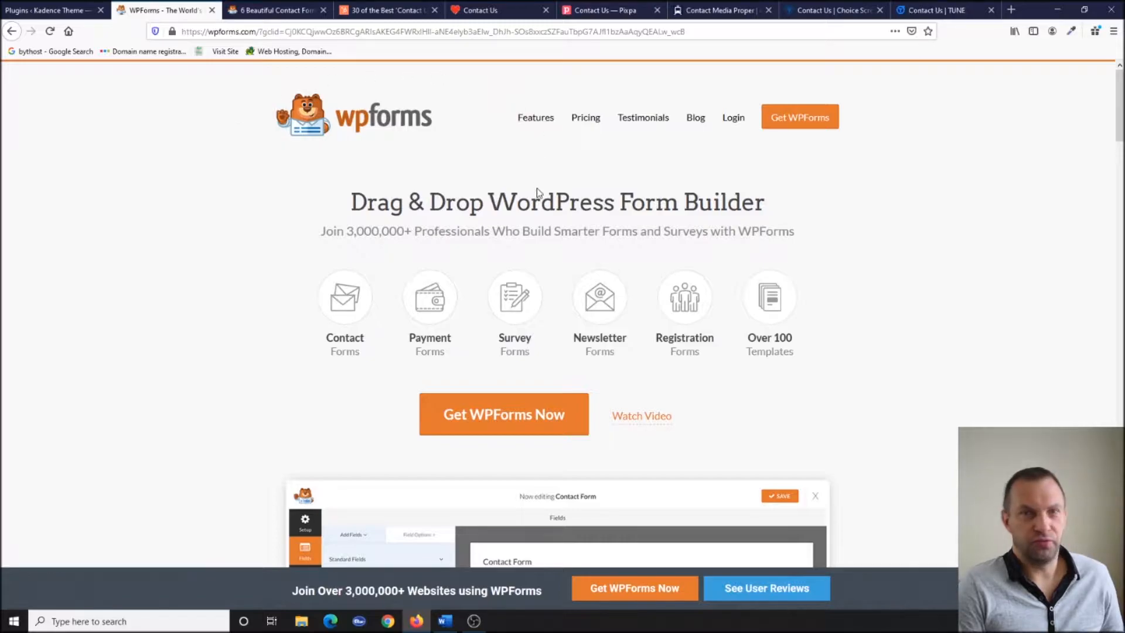
Search Plugins > Add New for 'wp forms', then install and activate WPForms.
scroll(540, 316, down, 10)
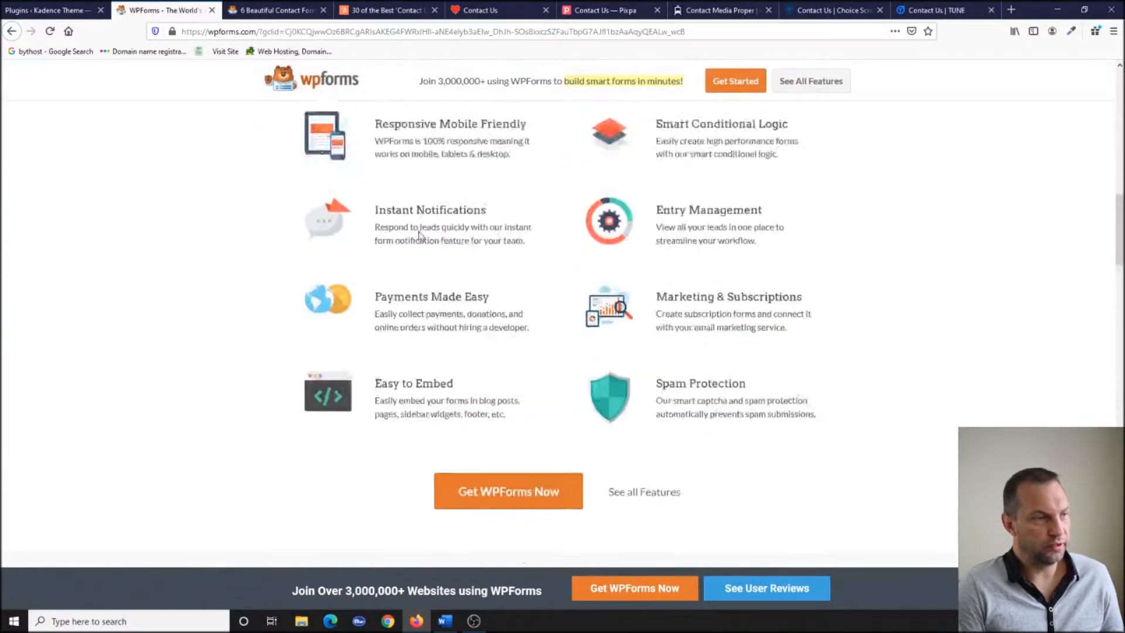
click(105, 12)
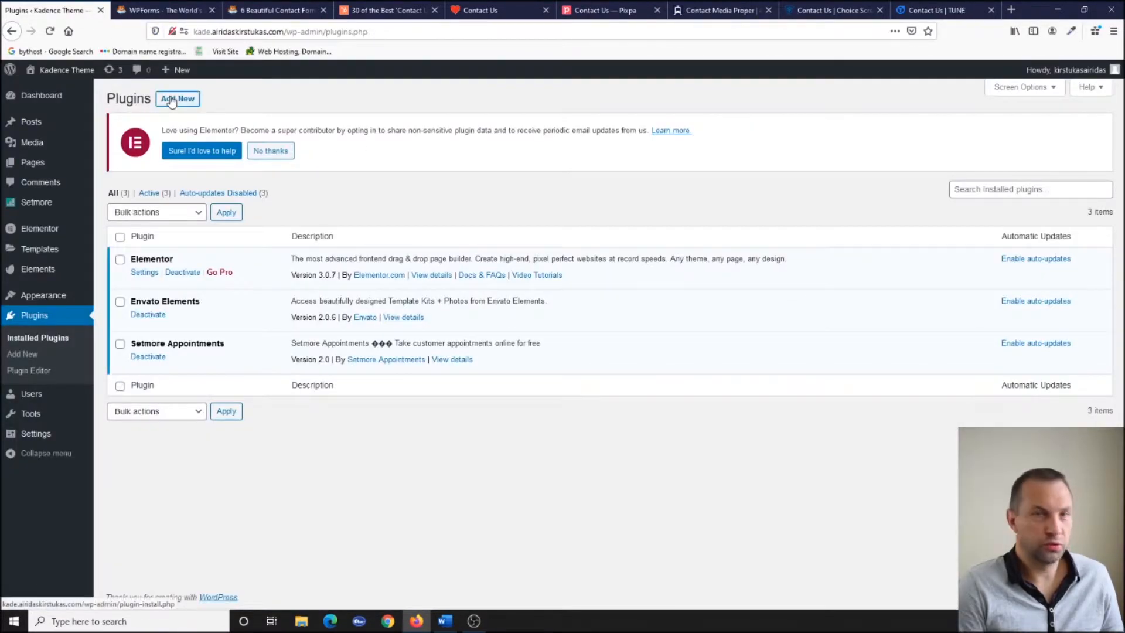
click(170, 101)
click(1014, 201)
text(wp form)
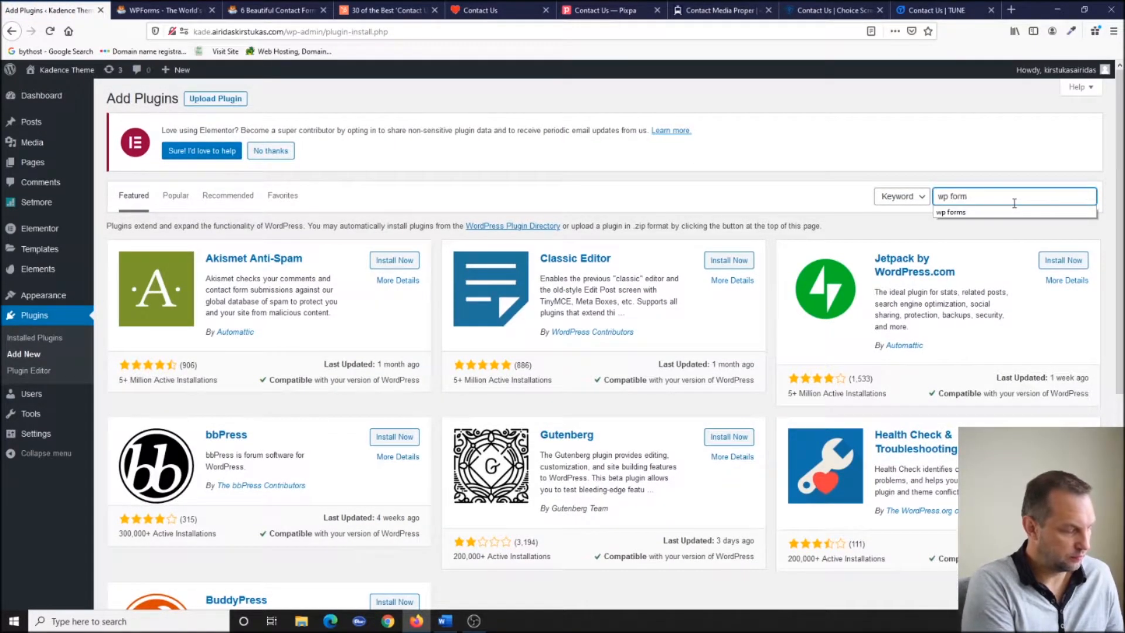
text(s)
key(Return)
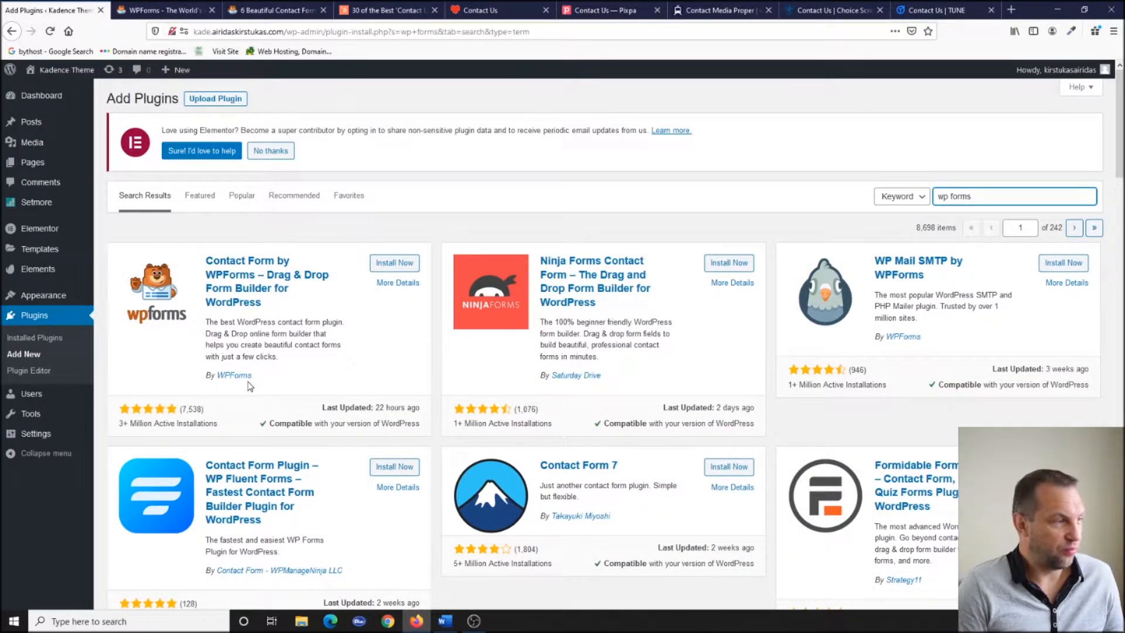
click(393, 265)
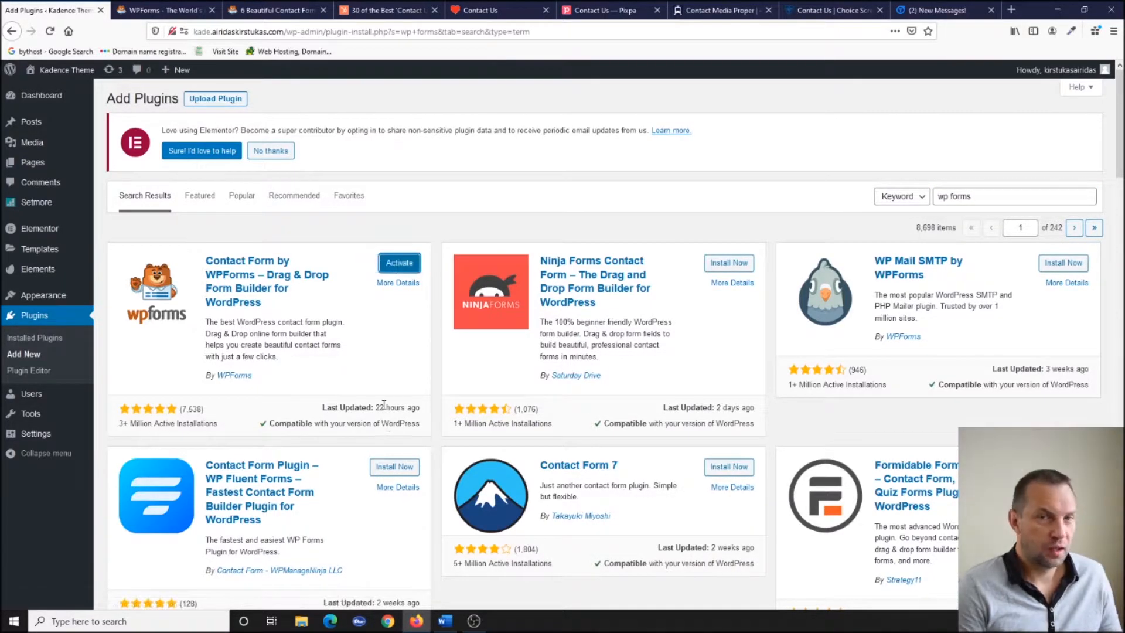
click(403, 264)
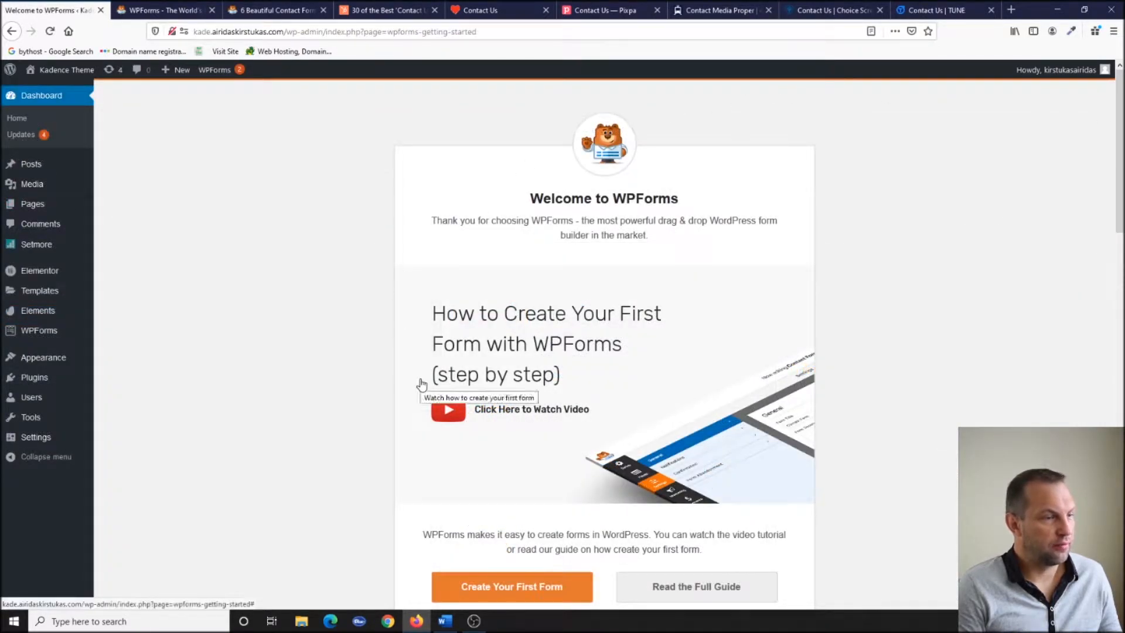
Create and save a Simple Contact Form, adding a Single Line Text field before Comment or Message.
scroll(419, 384, down, 5)
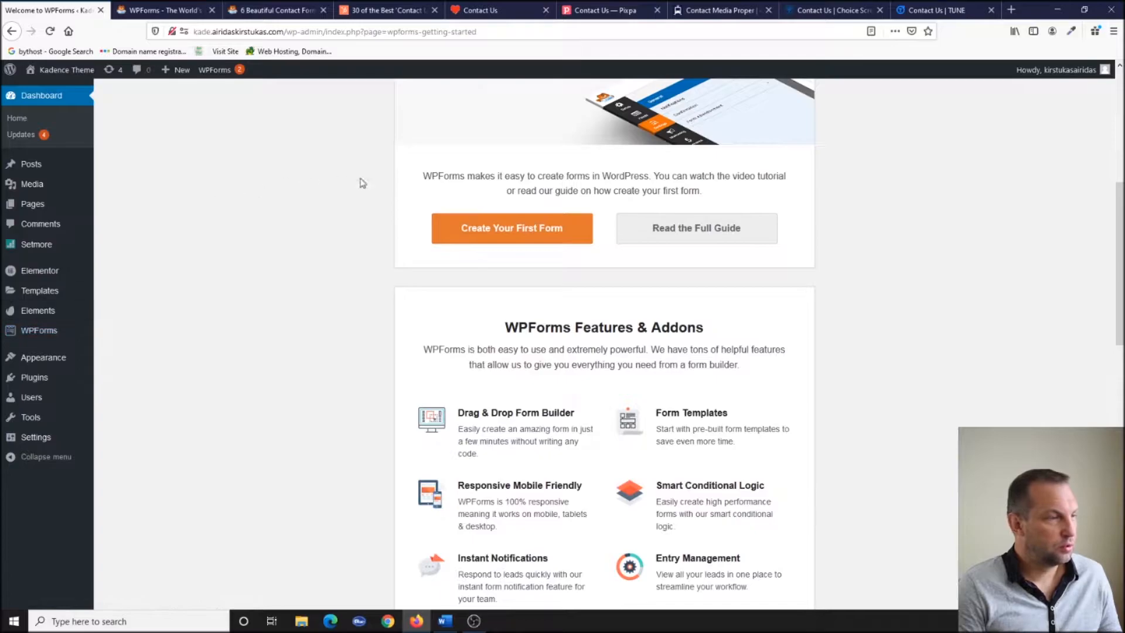
click(34, 333)
click(243, 179)
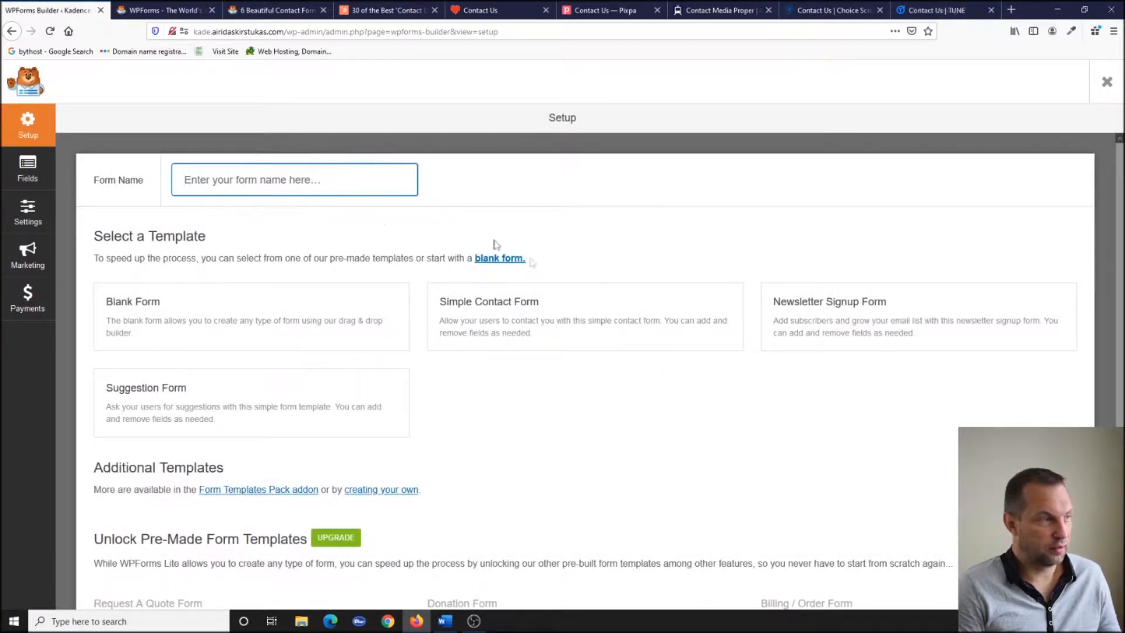
click(613, 317)
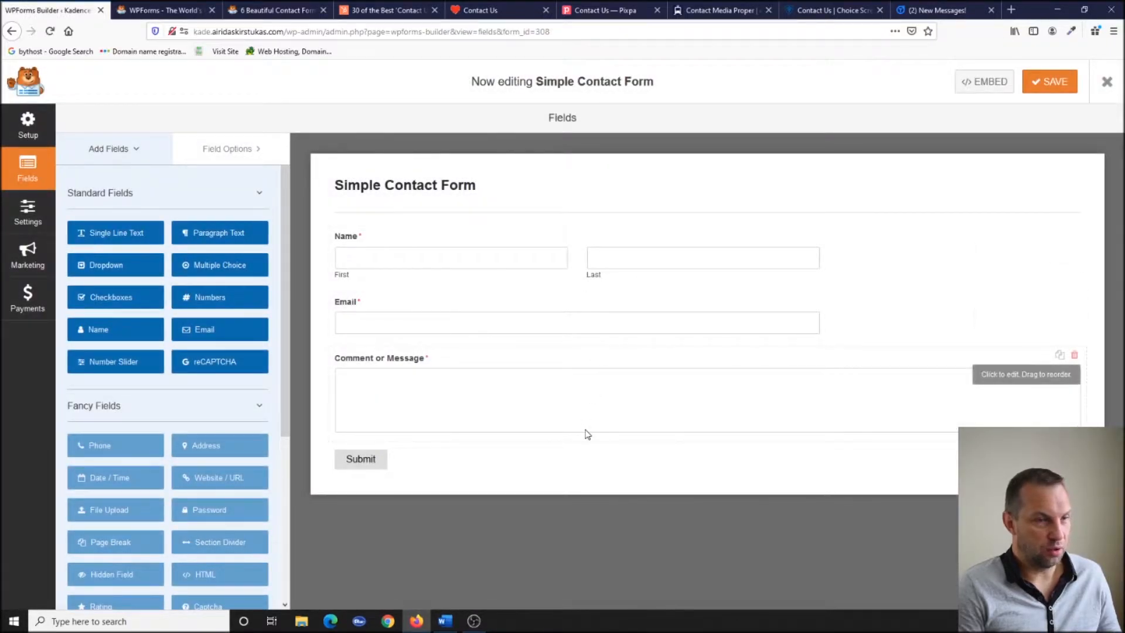
click(1058, 86)
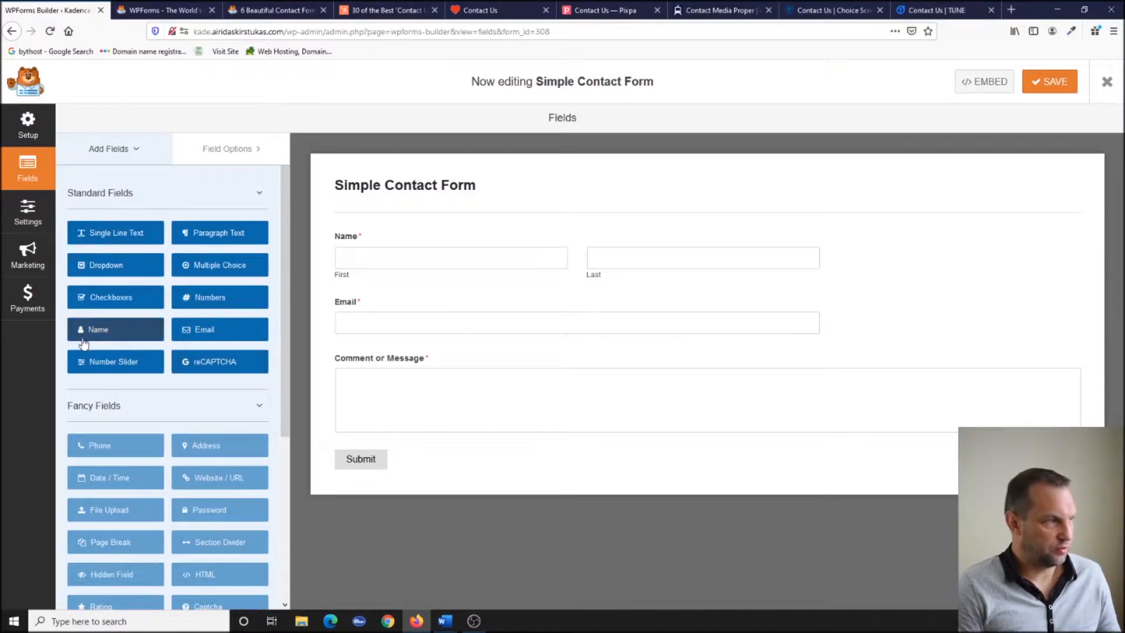
drag(117, 233, 397, 350)
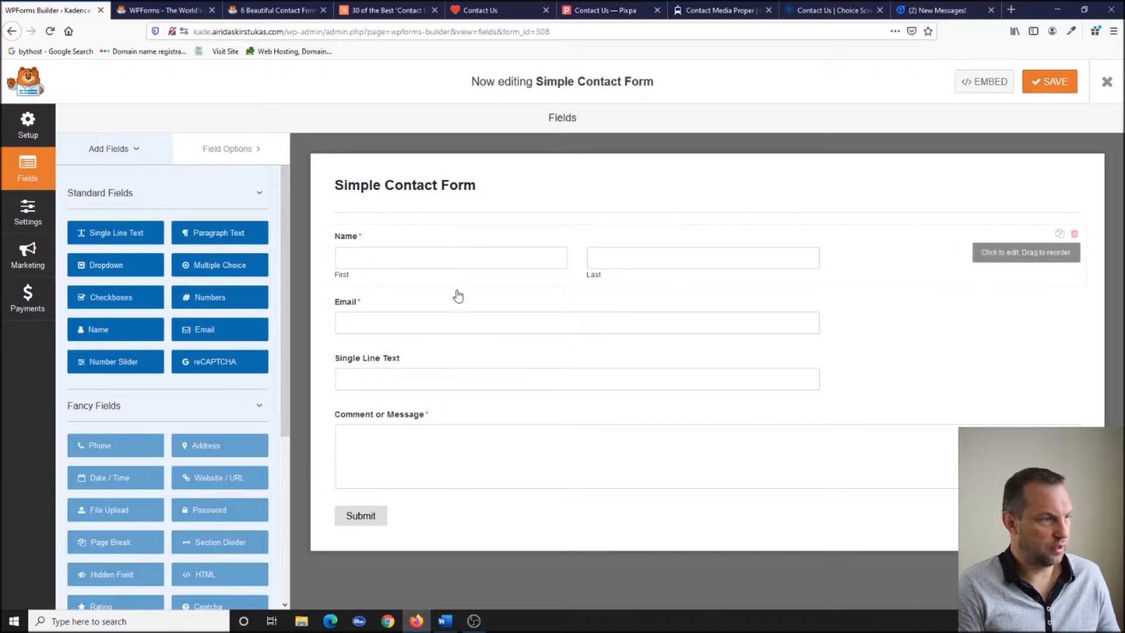
mouse_move(457, 311)
mouse_down()
mouse_move(465, 238)
mouse_move(473, 326)
mouse_up()
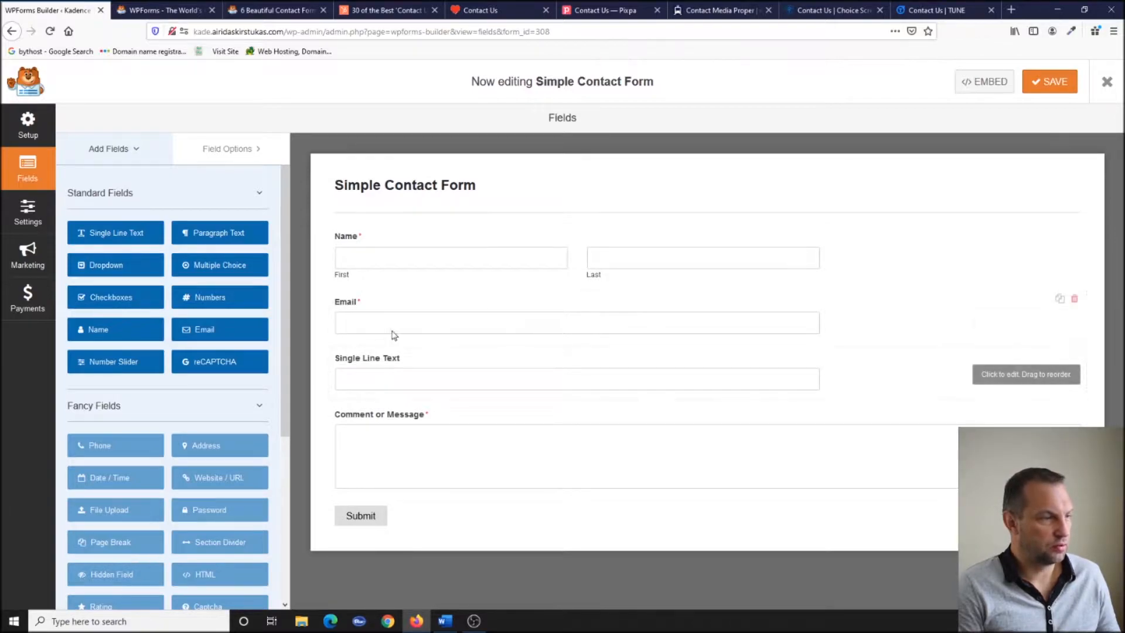
Relabel the Single Line Text field as Phone and make it required.
click(408, 368)
click(213, 247)
key(ctrl+a)
text(P)
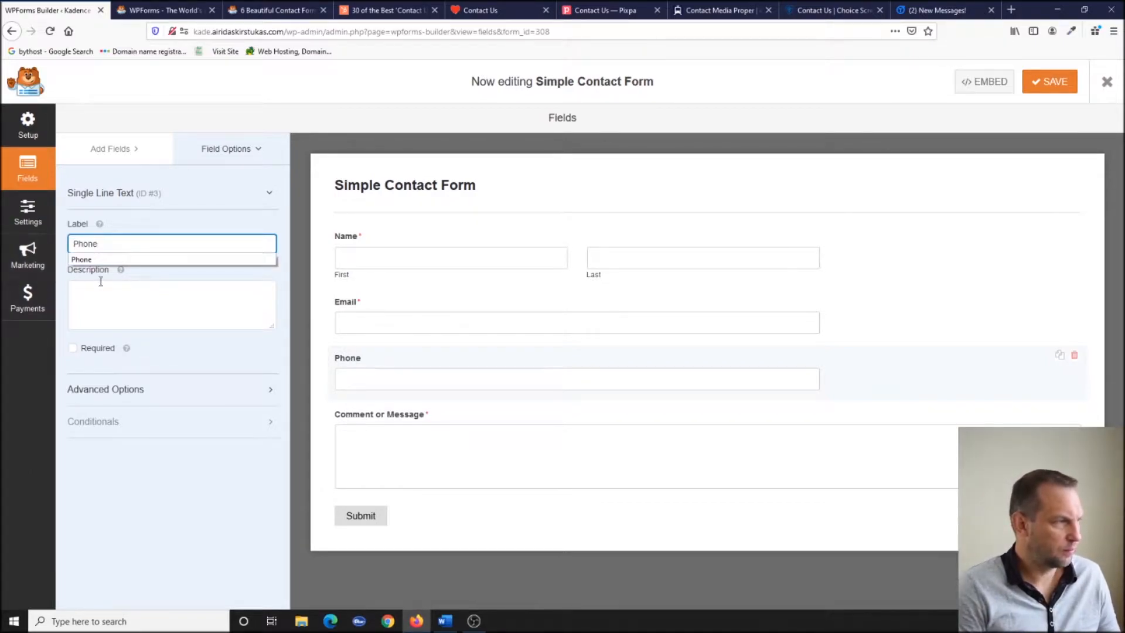
click(199, 374)
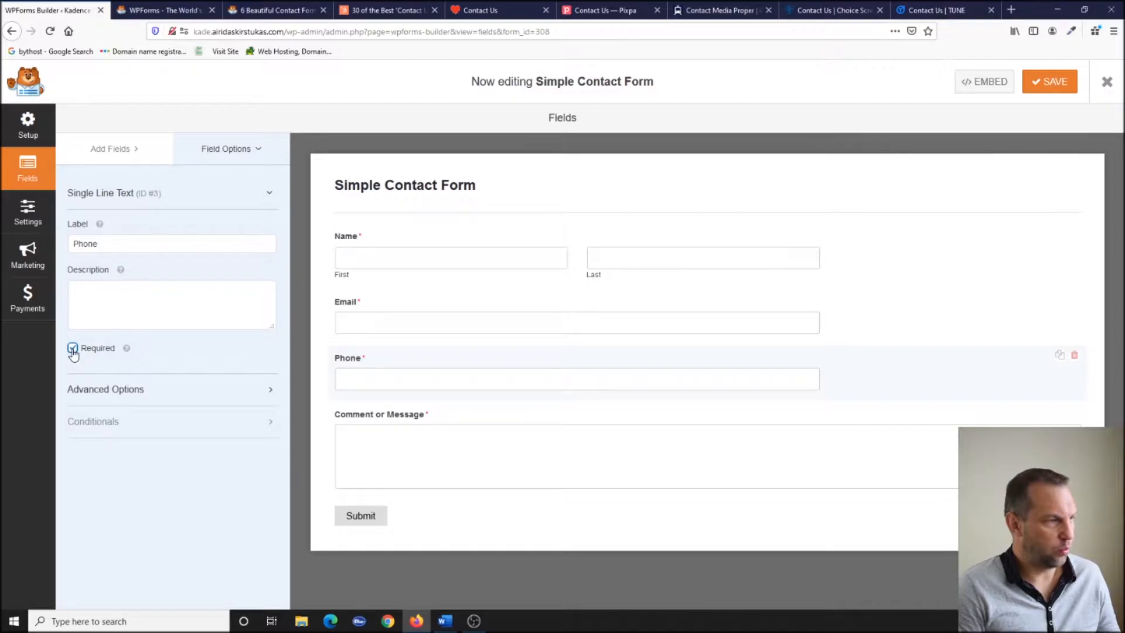
Set the Phone field's size to Medium under Advanced Options.
click(187, 390)
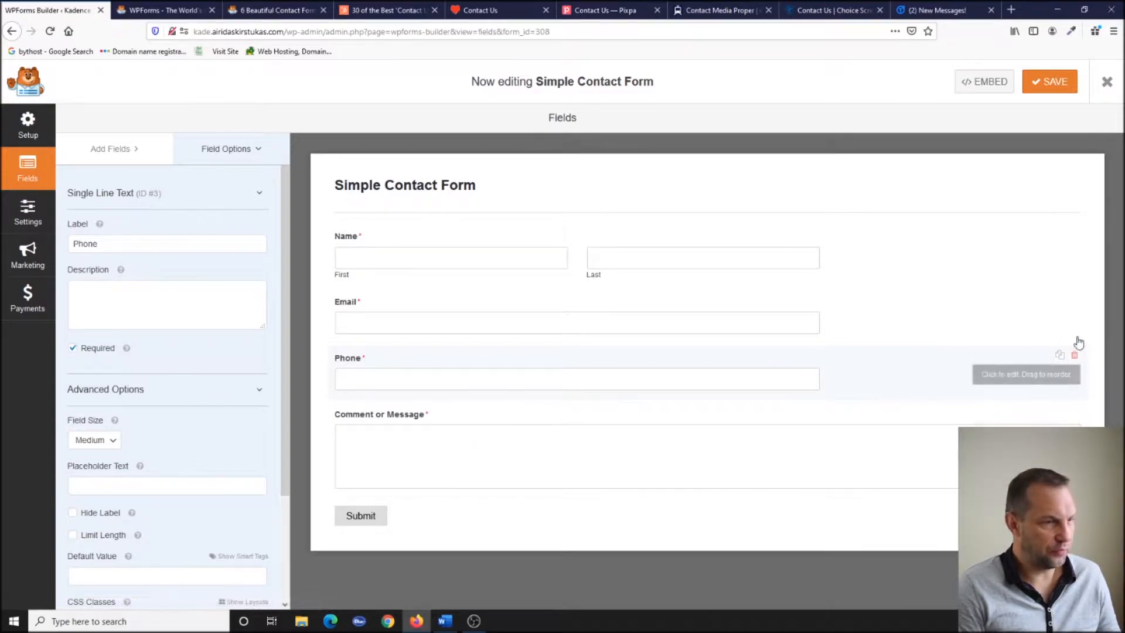
scroll(110, 410, down, 3)
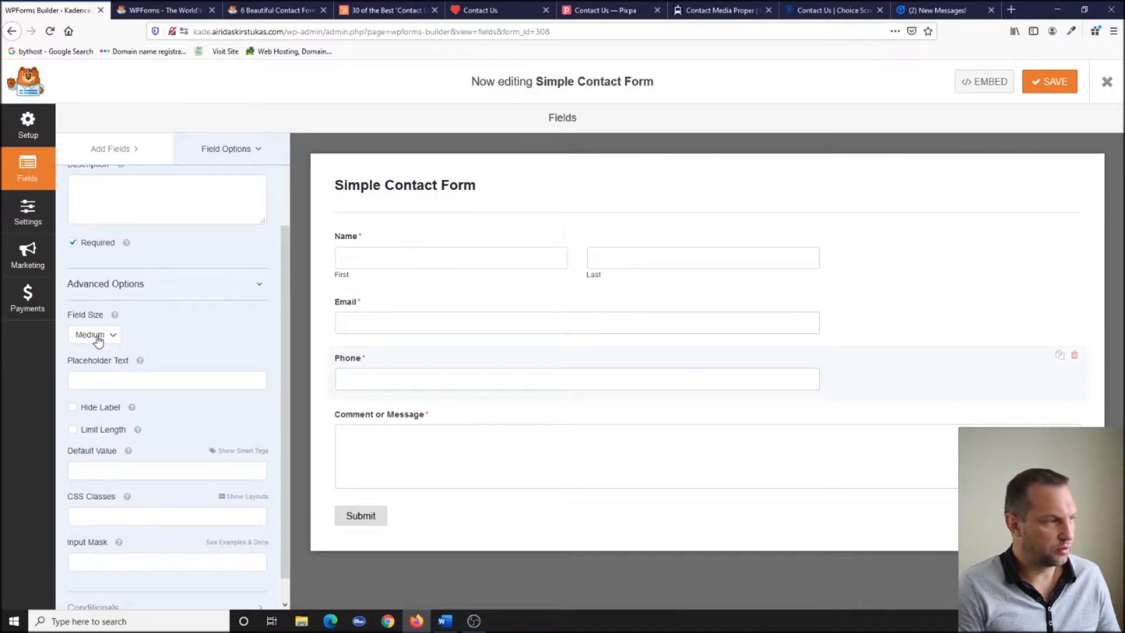
click(98, 339)
click(102, 352)
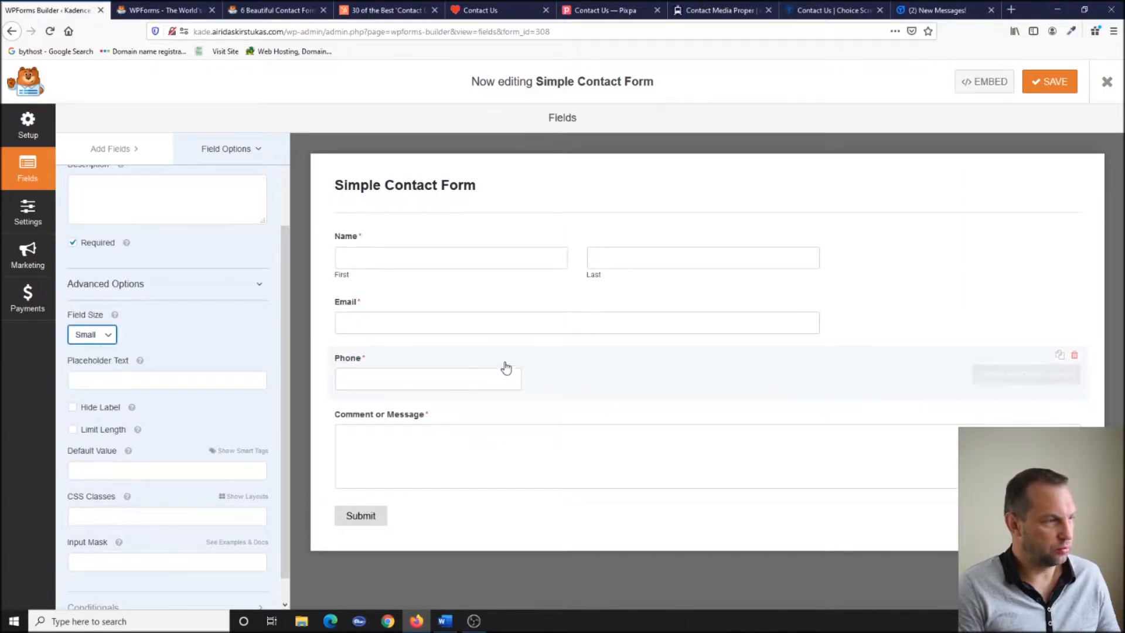
click(85, 340)
click(100, 383)
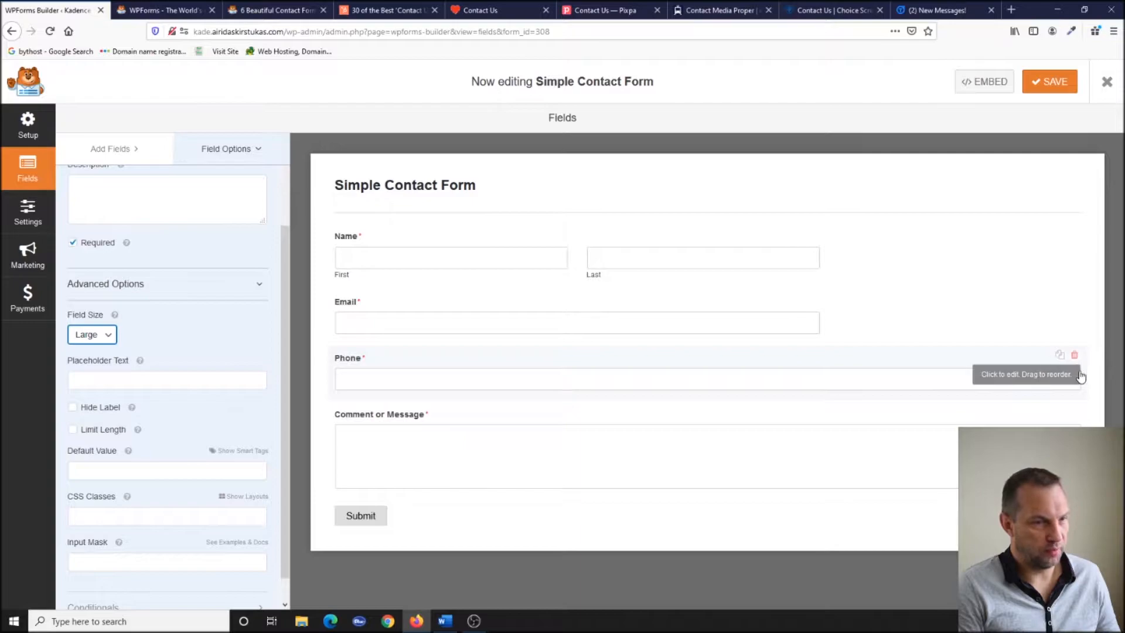
click(92, 335)
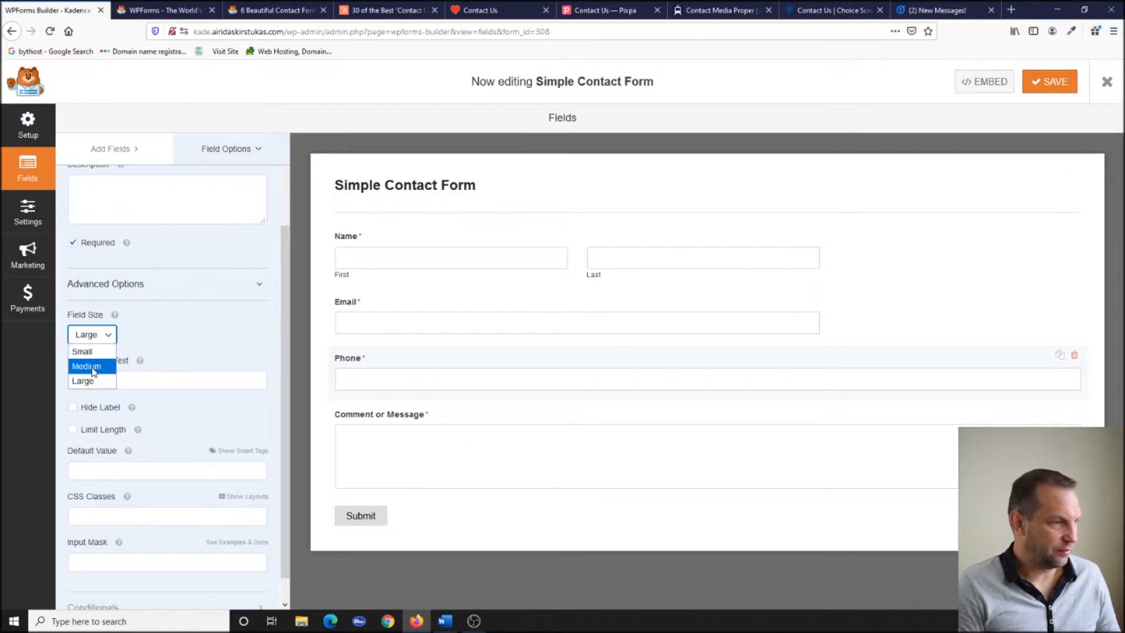
click(93, 368)
click(694, 300)
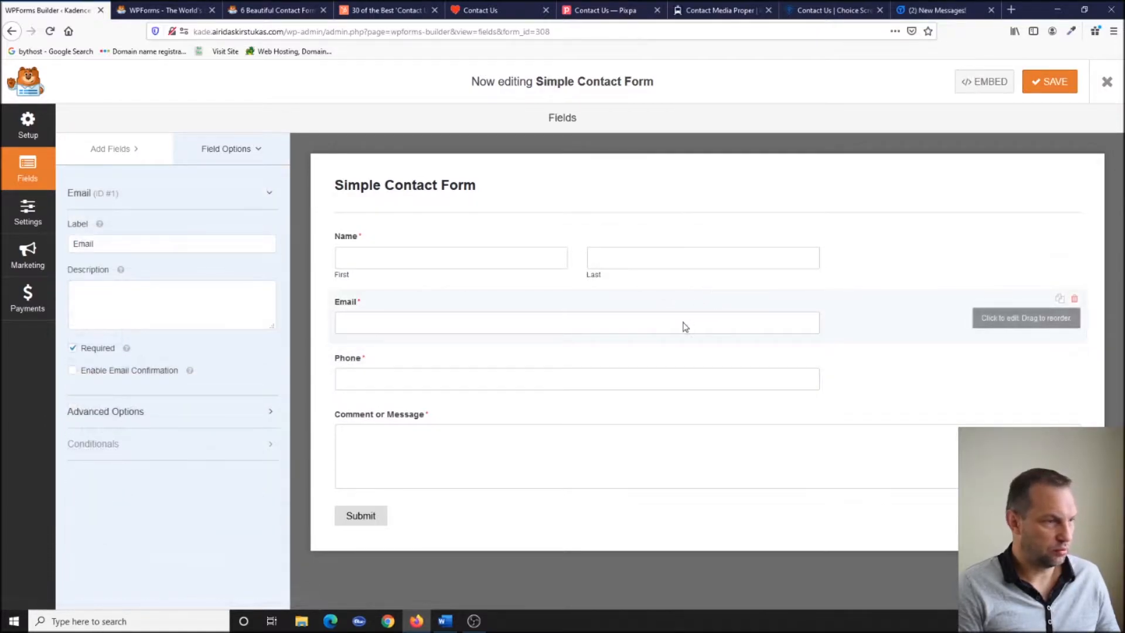
Enable email confirmation on the Email field and make it optional.
click(72, 371)
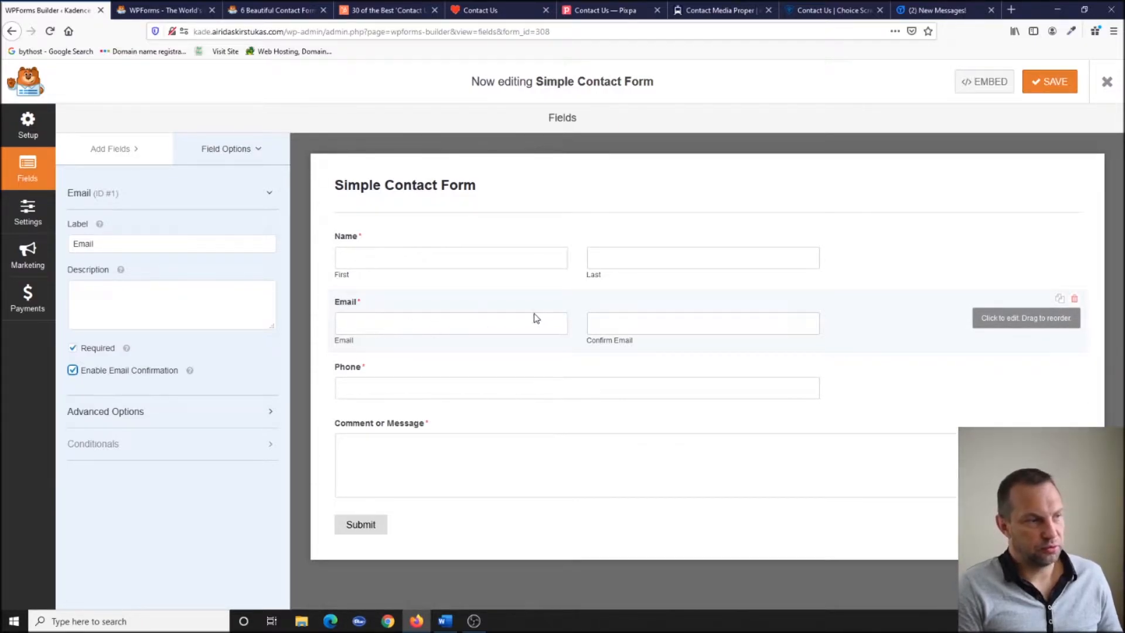
click(72, 348)
click(119, 148)
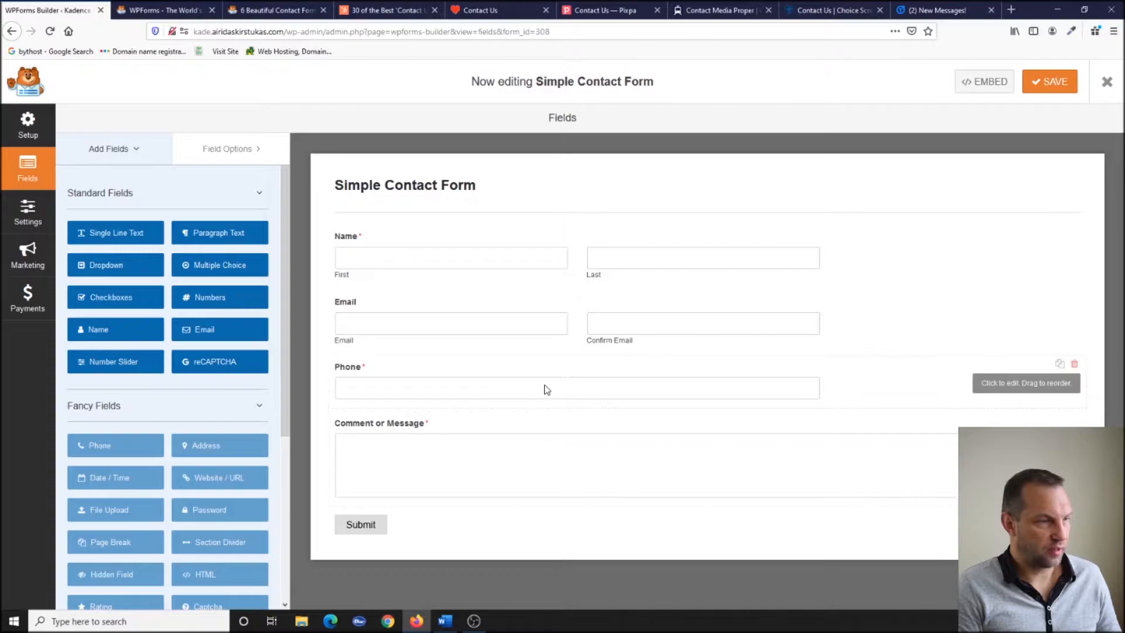
Add a Single Line Text field below Phone and label it 'Single 2'.
drag(117, 233, 434, 419)
click(412, 419)
click(156, 243)
key(BackSpace)
key(BackSpace)
key(BackSpace)
key(BackSpace)
key(BackSpace)
key(BackSpace)
key(BackSpace)
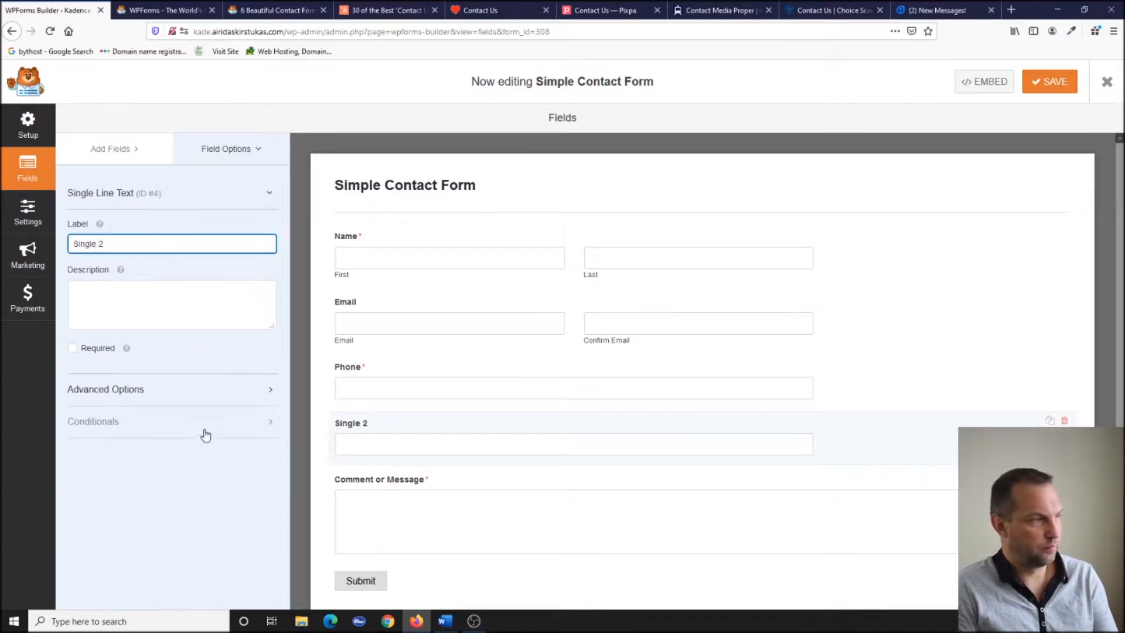
click(222, 357)
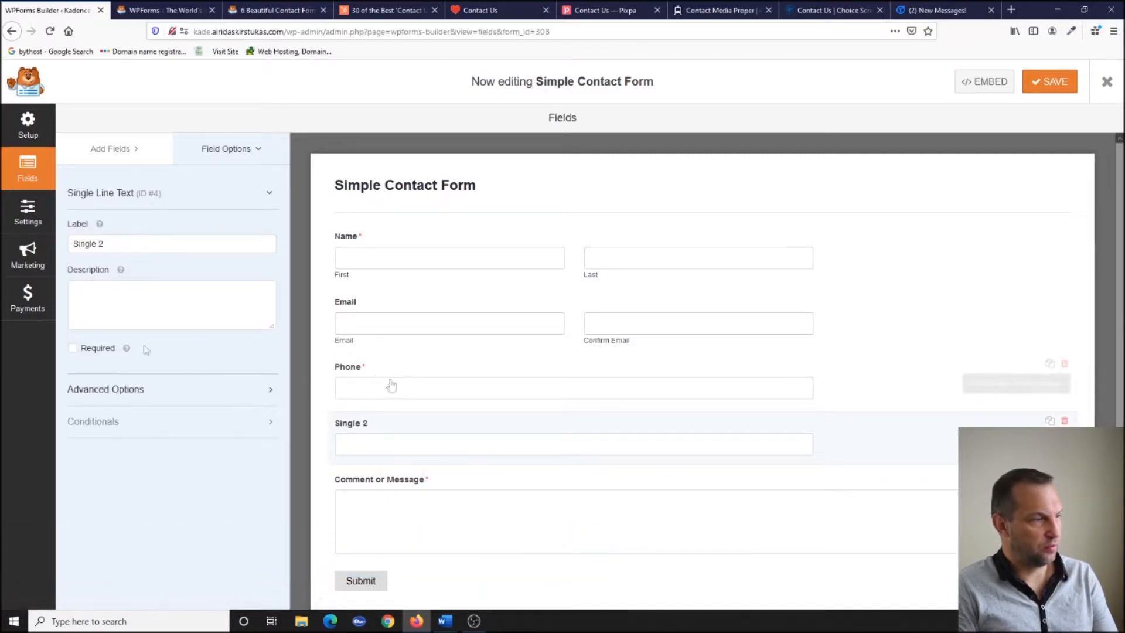
Set Field Size to Large in Advanced Options for Single 2, then for Phone.
click(193, 392)
click(94, 440)
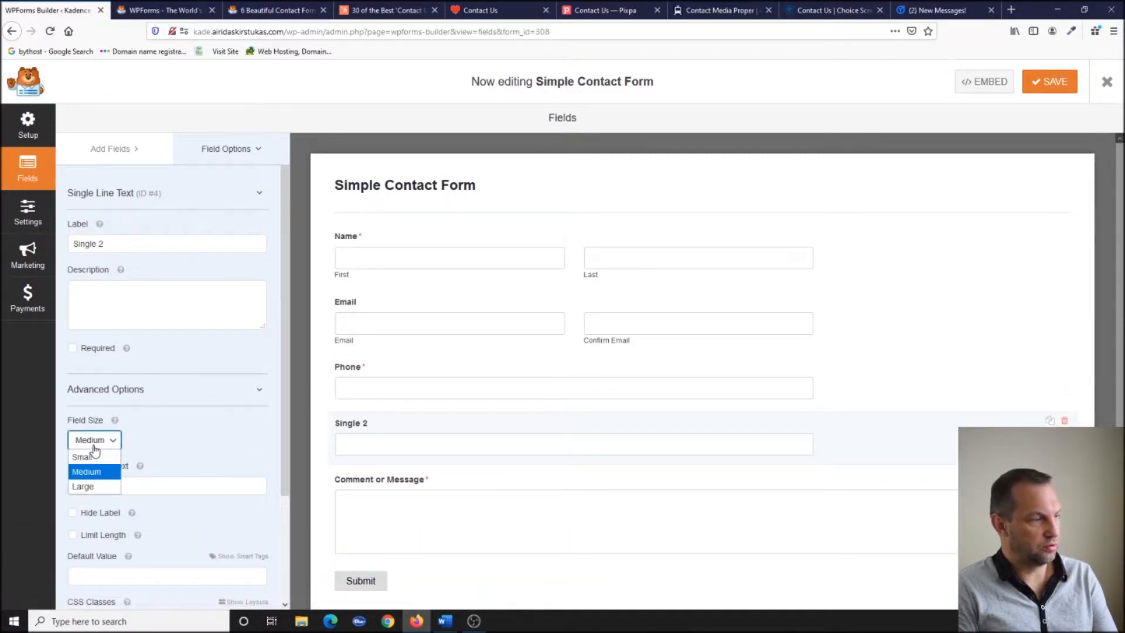
click(83, 486)
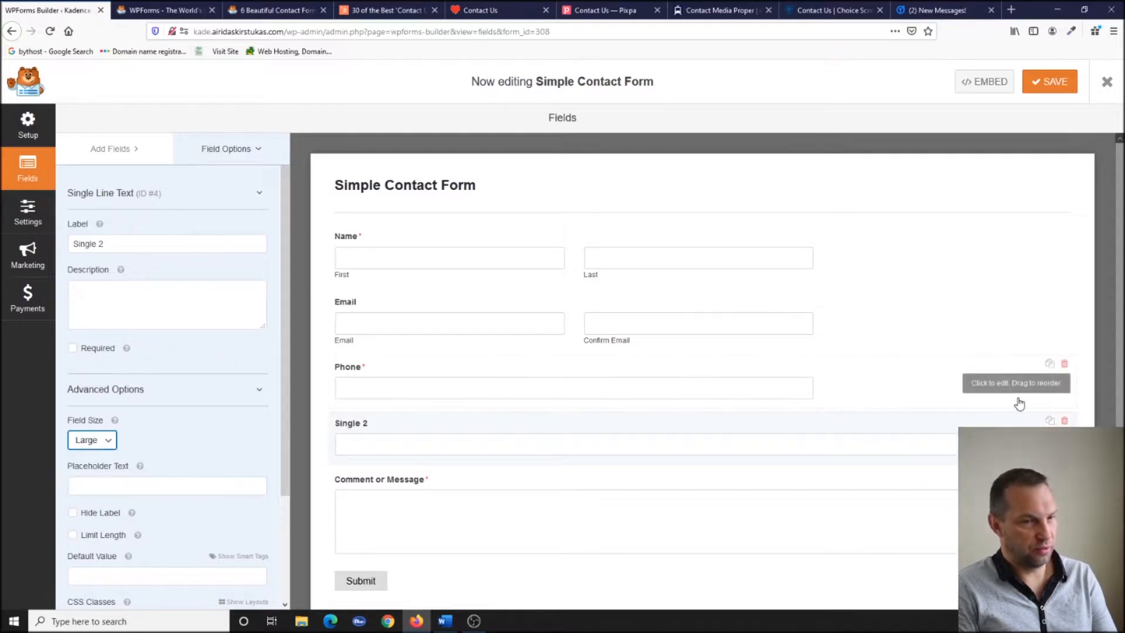
click(867, 384)
click(126, 434)
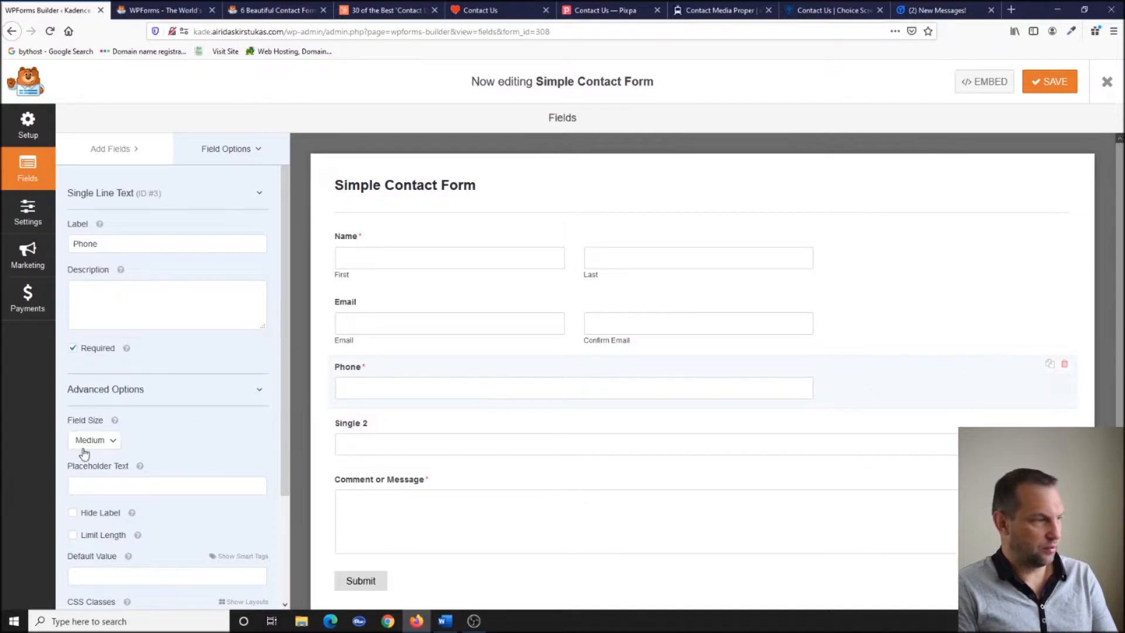
click(83, 455)
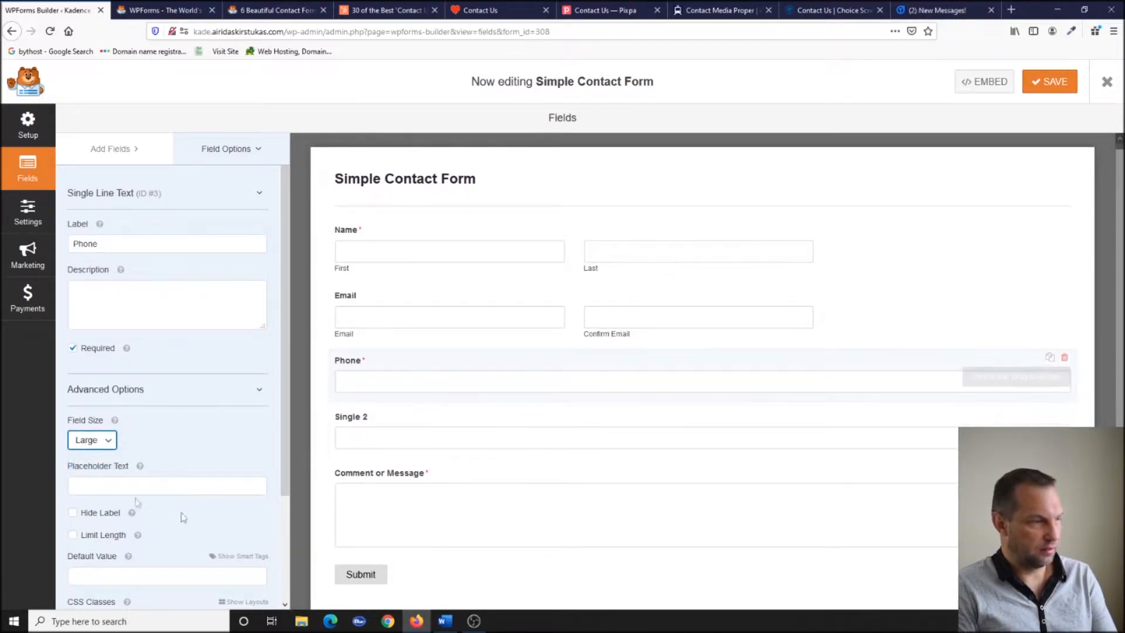
scroll(127, 513, down, 3)
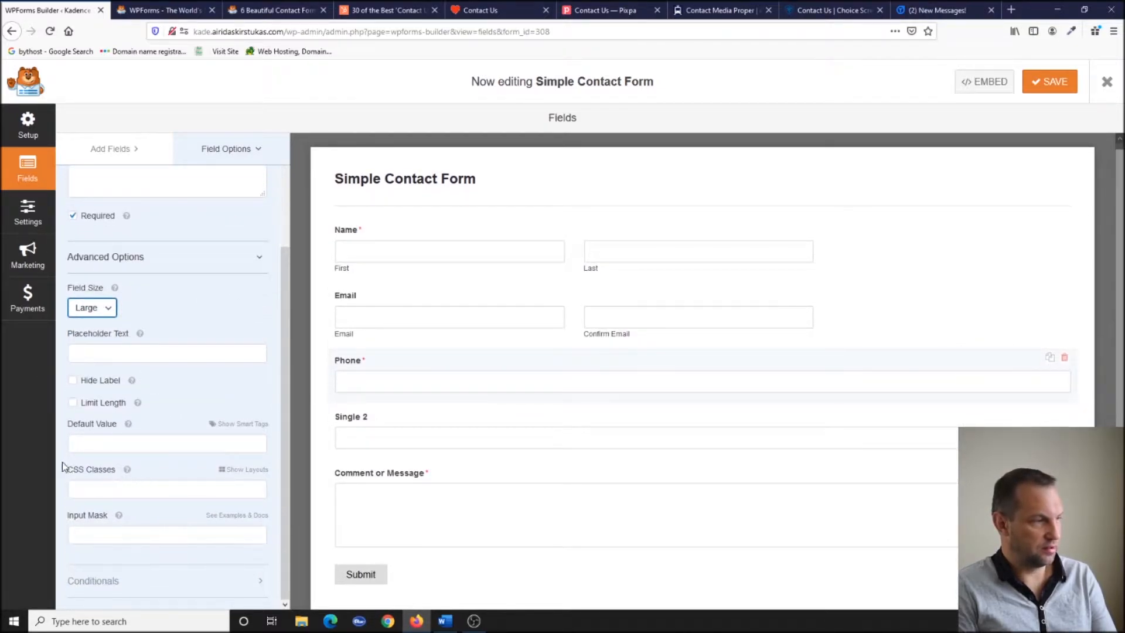
Put the Phone field in the first half column of a two-column layout.
click(244, 470)
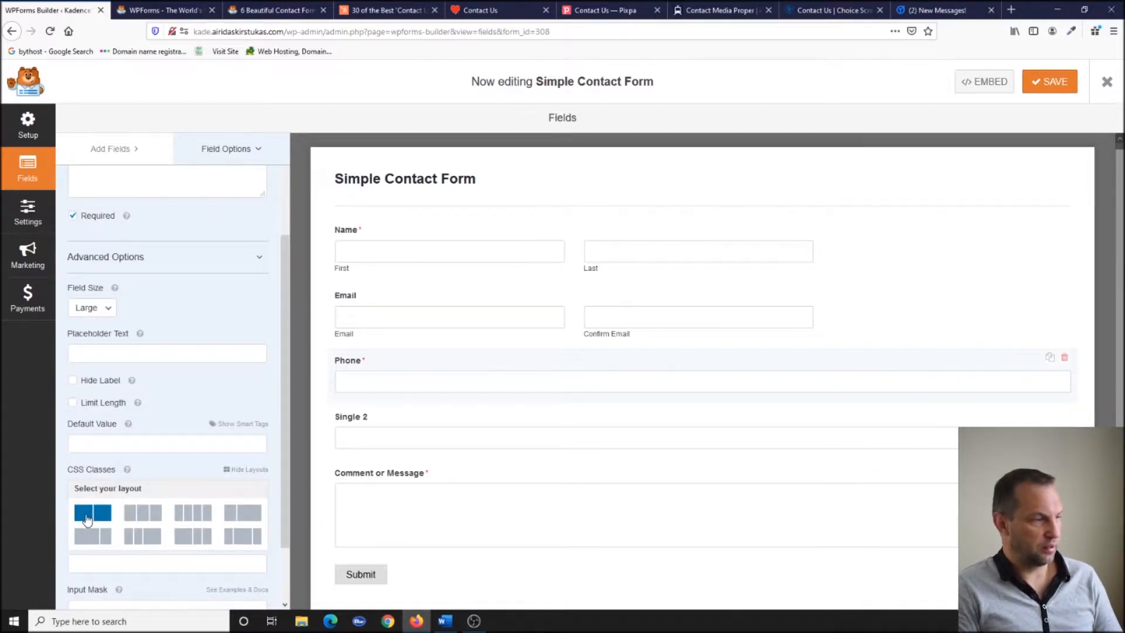
click(88, 520)
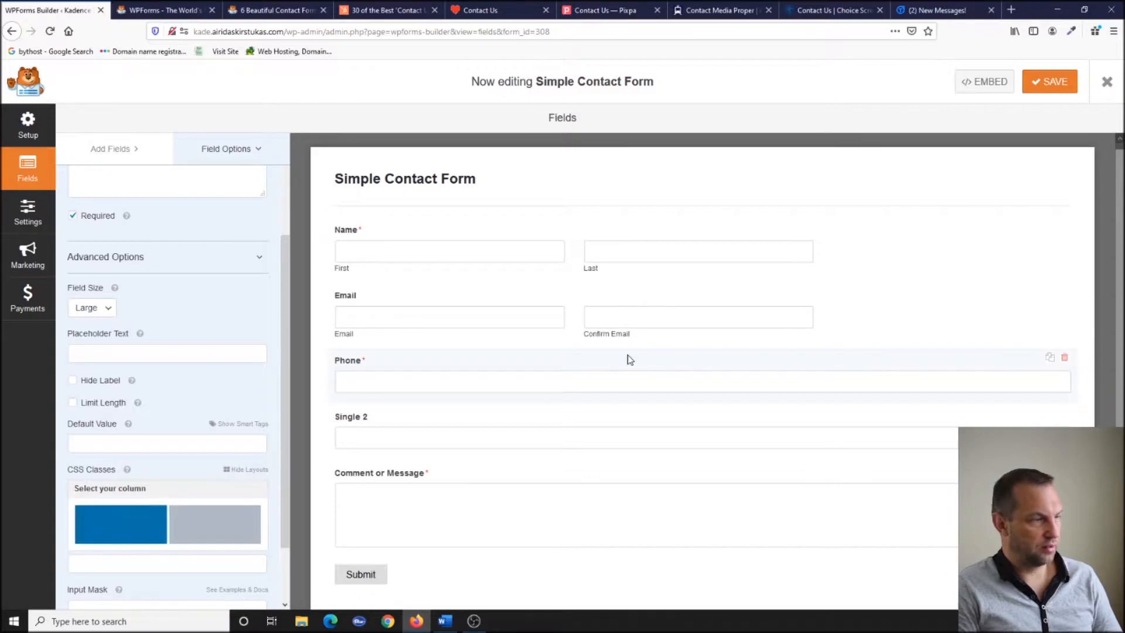
click(154, 519)
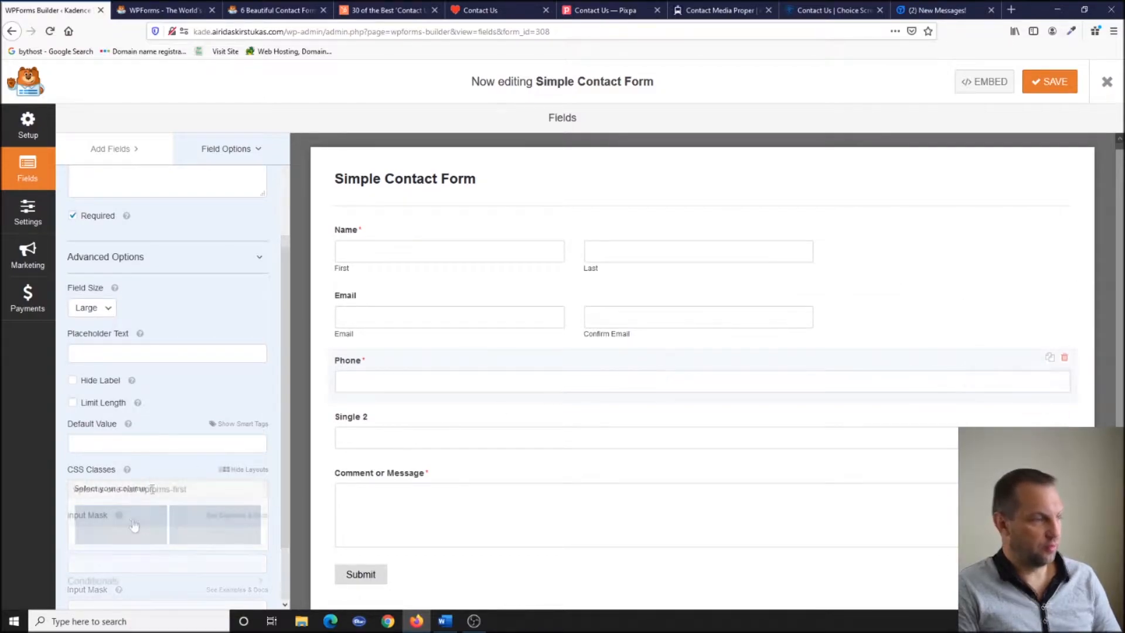
Put Single 2 in the second half column, then save the form and close the builder.
click(924, 415)
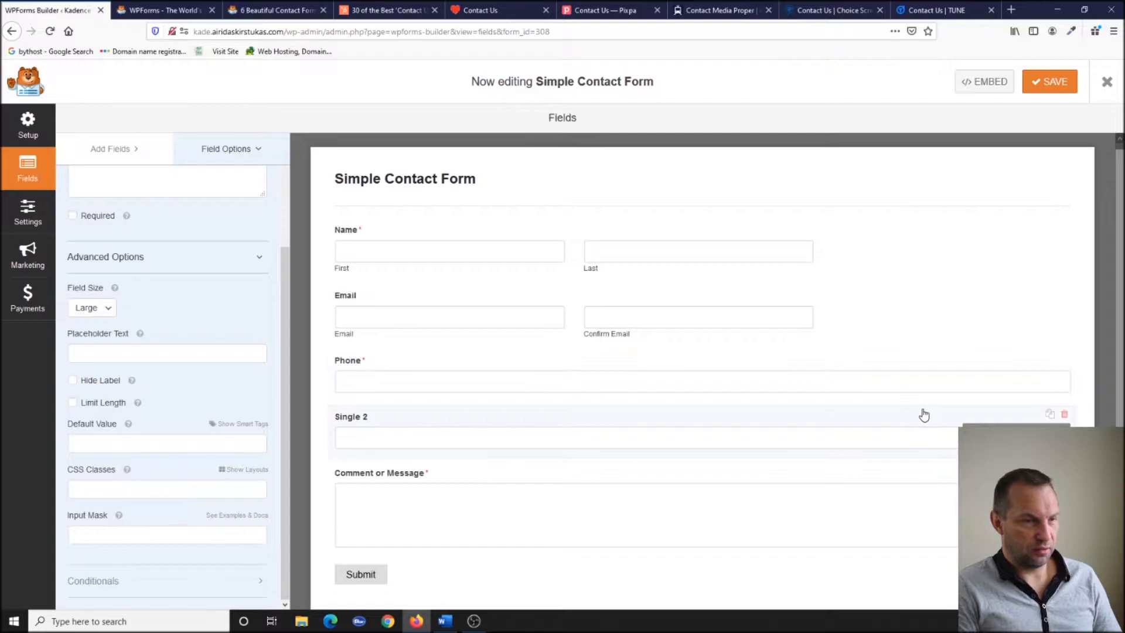
click(233, 469)
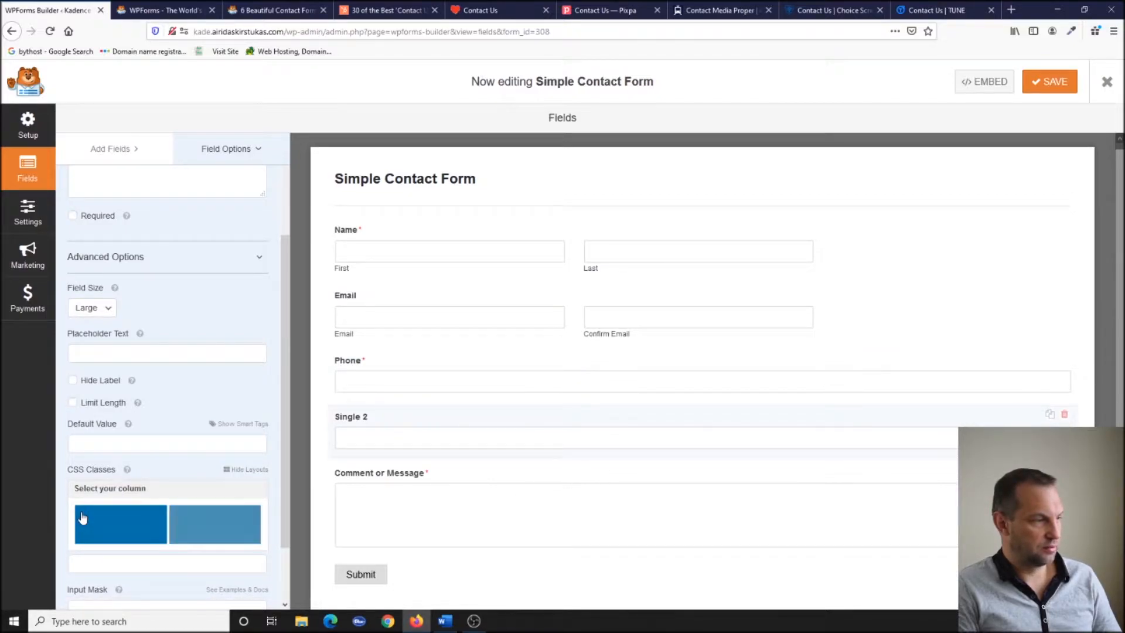
click(191, 530)
click(1058, 82)
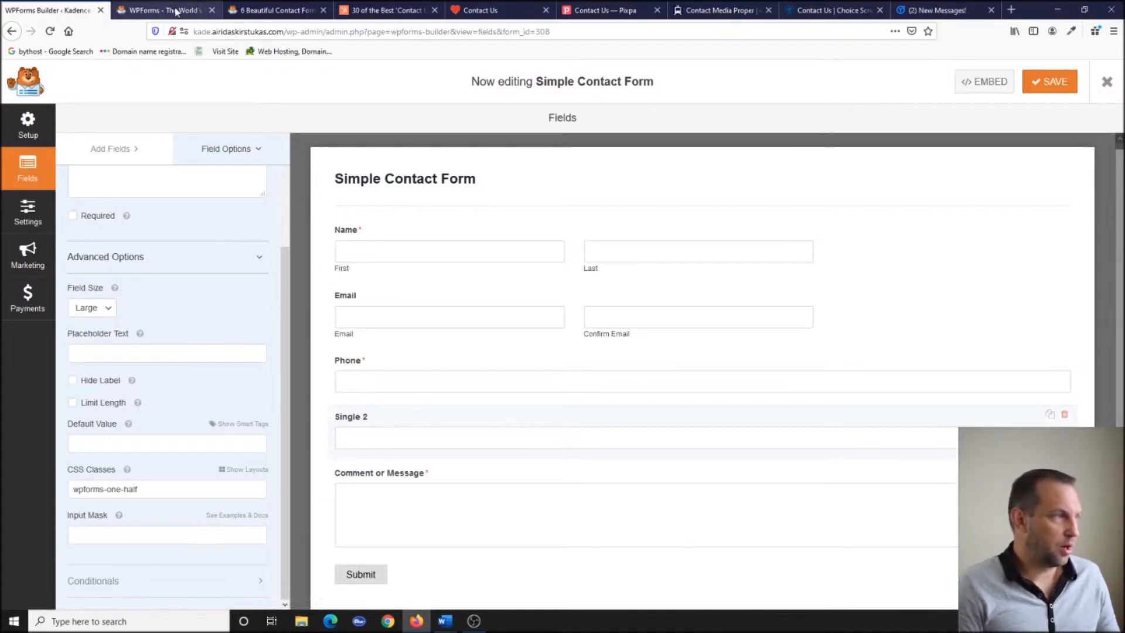
click(1119, 82)
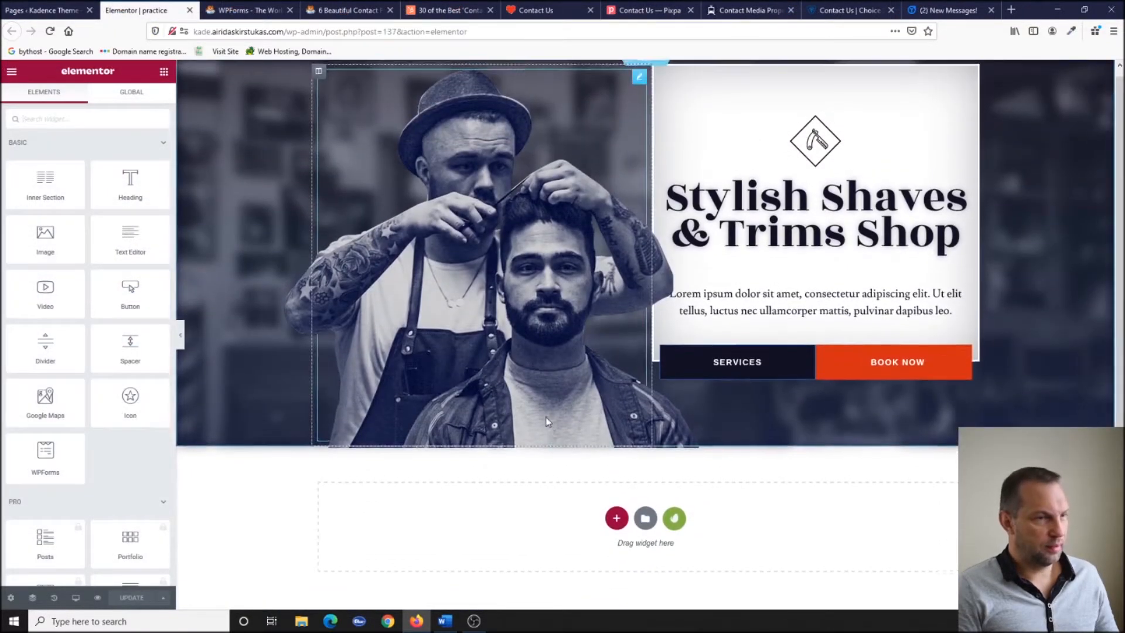
Add a single-column section below the hero and drop a WPForms widget into it.
click(616, 529)
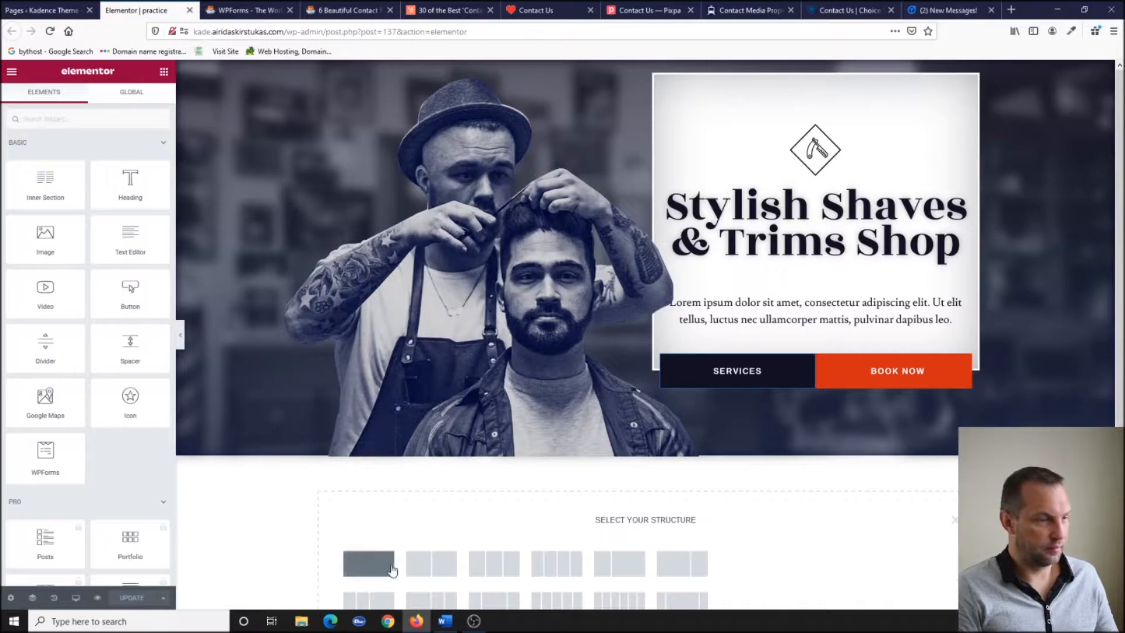
click(369, 573)
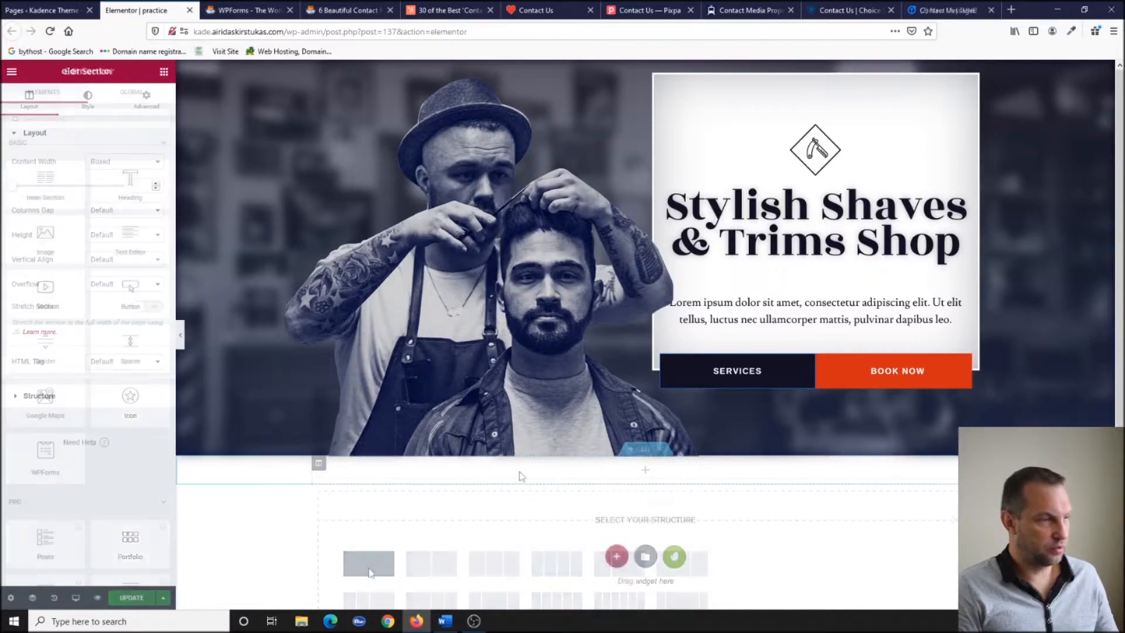
click(163, 73)
click(115, 120)
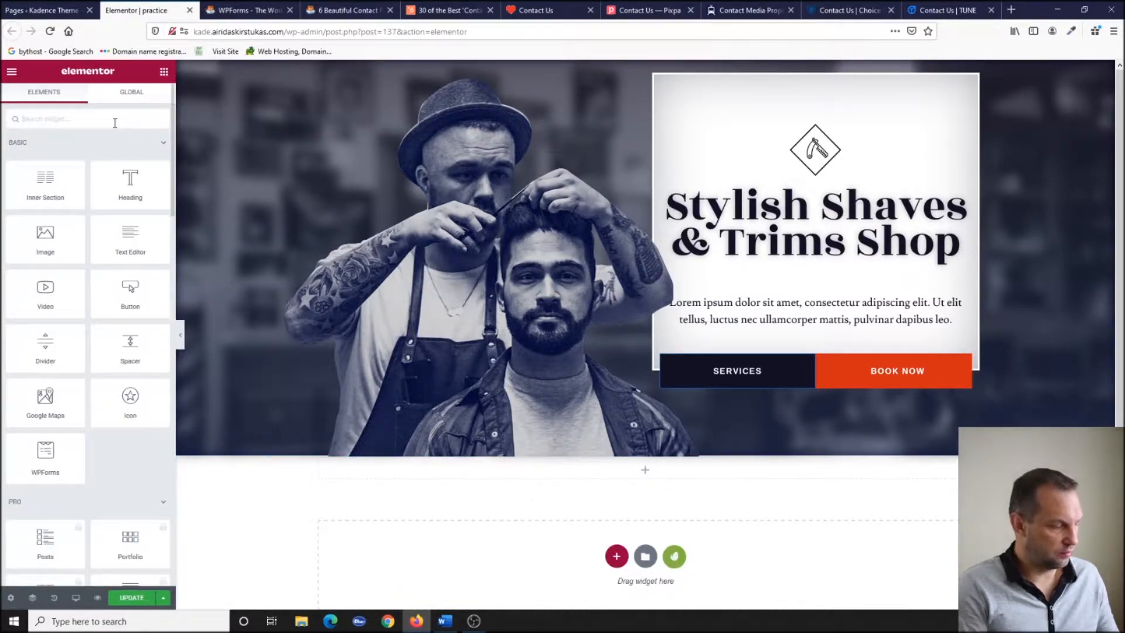
text(wp)
drag(125, 156, 647, 469)
Embed the Simple Contact Form in the widget, then update the page and preview it.
click(668, 541)
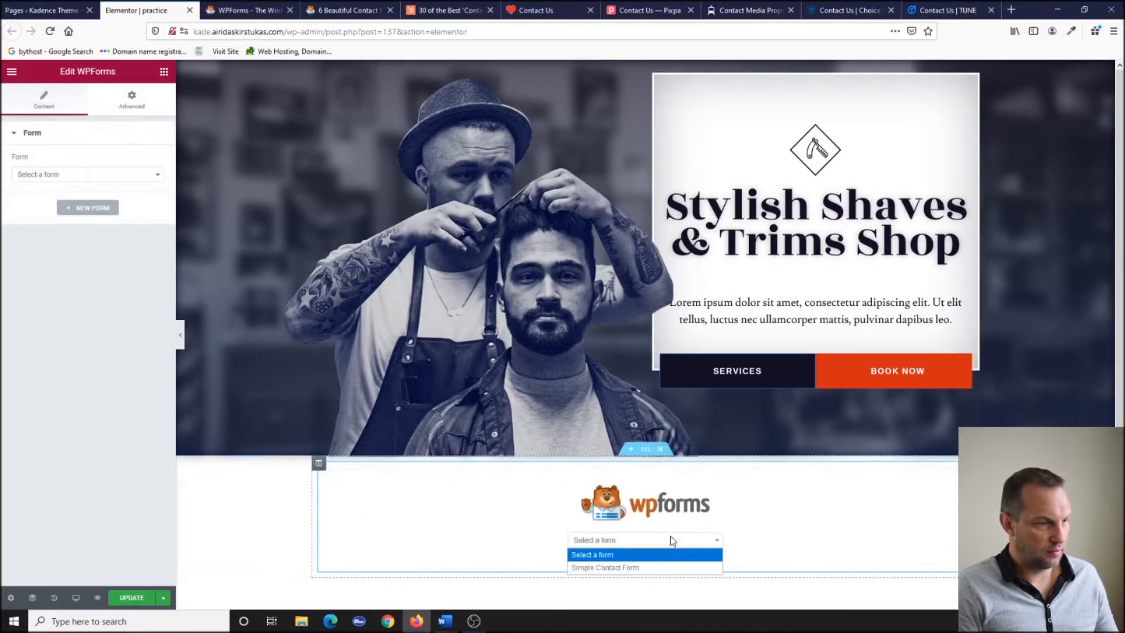
click(625, 569)
scroll(577, 398, down, 5)
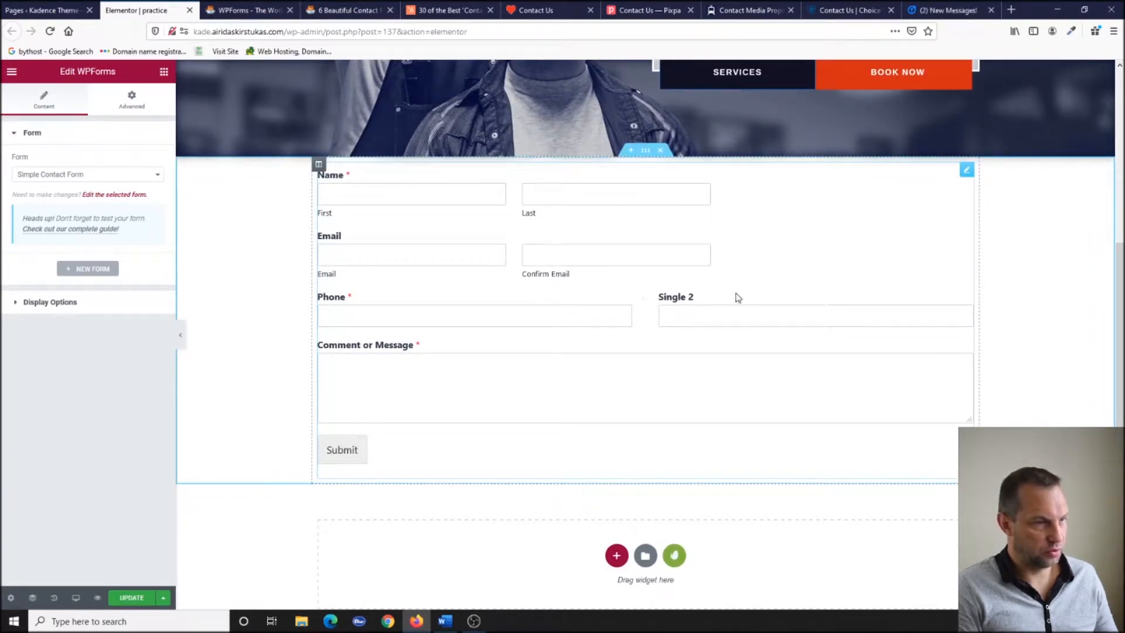
click(130, 600)
click(98, 598)
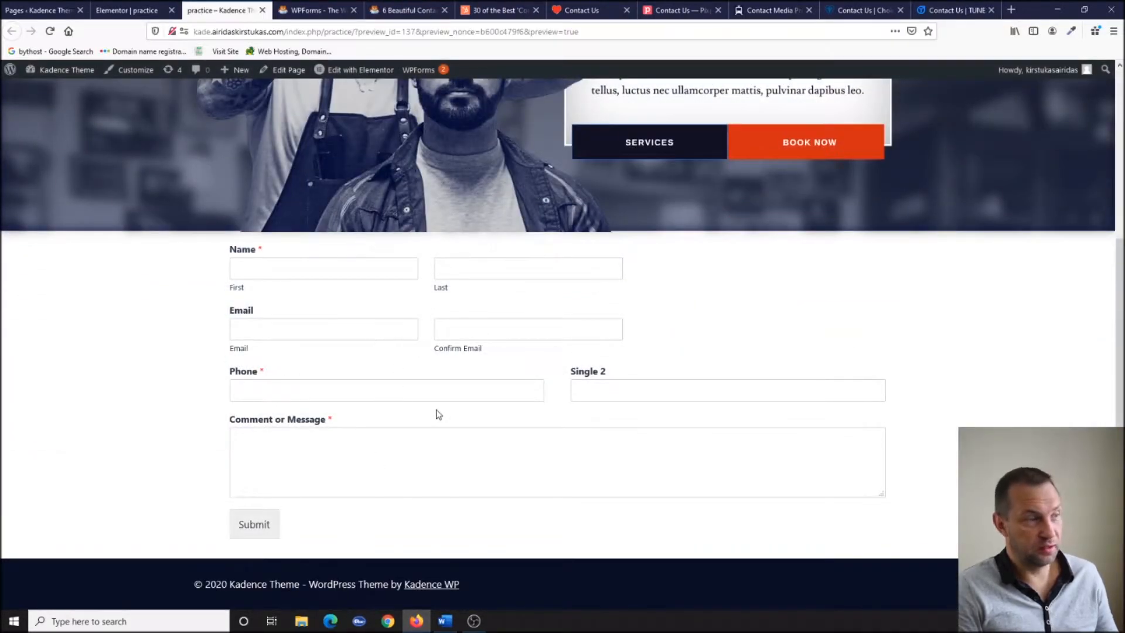
Back in the editor, turn on Form Name and Form Description in the widget's Display Options.
scroll(457, 378, up, 2)
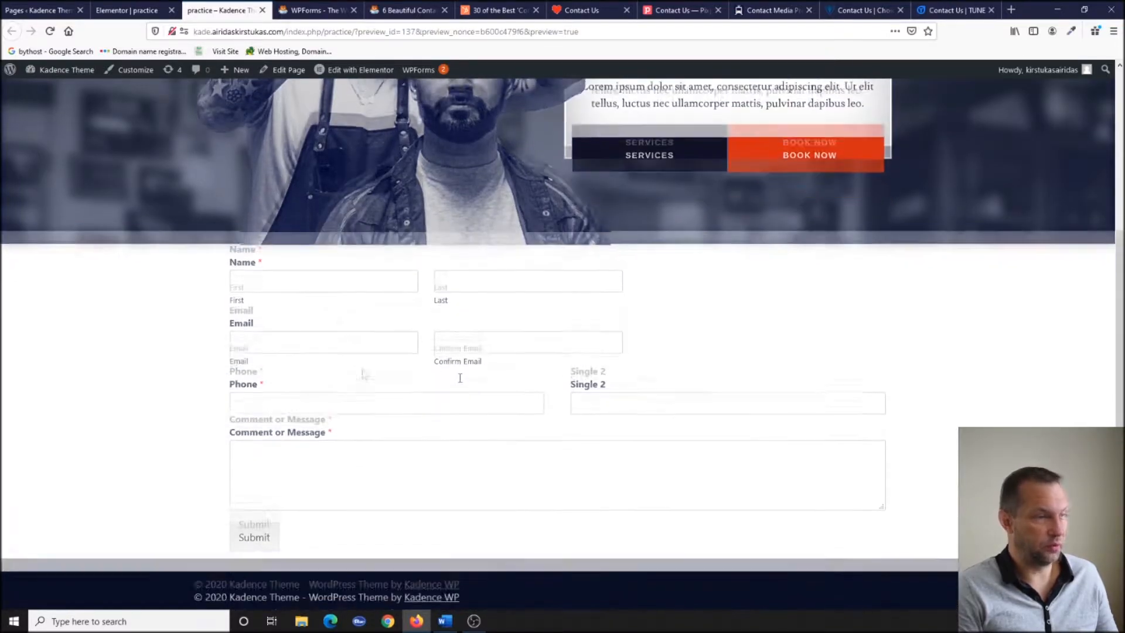
scroll(460, 378, down, 1)
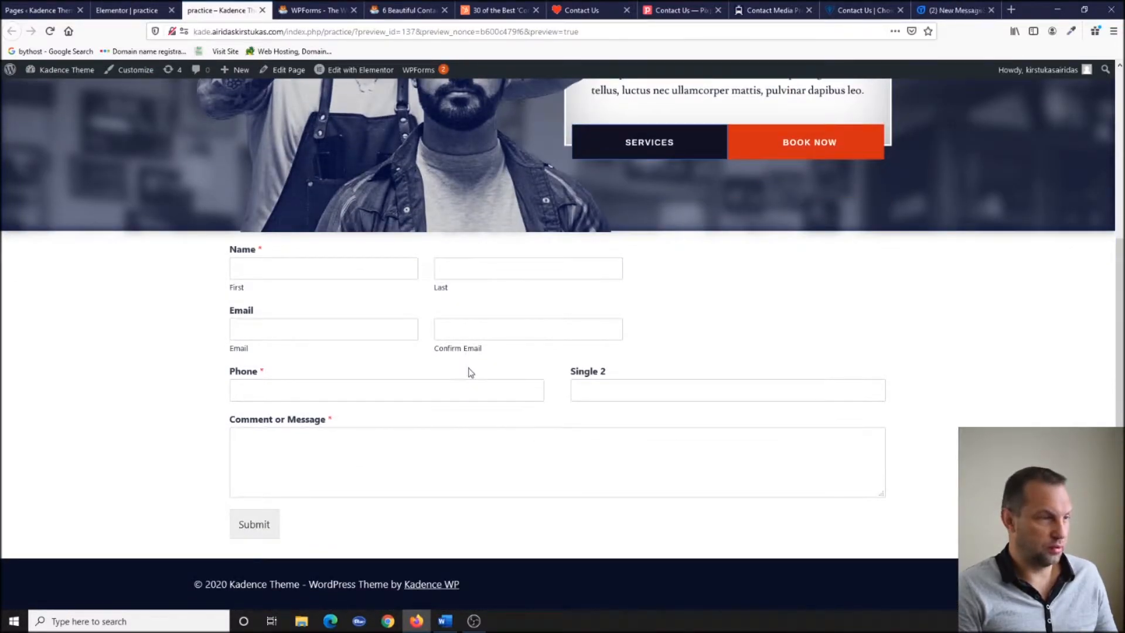
click(123, 10)
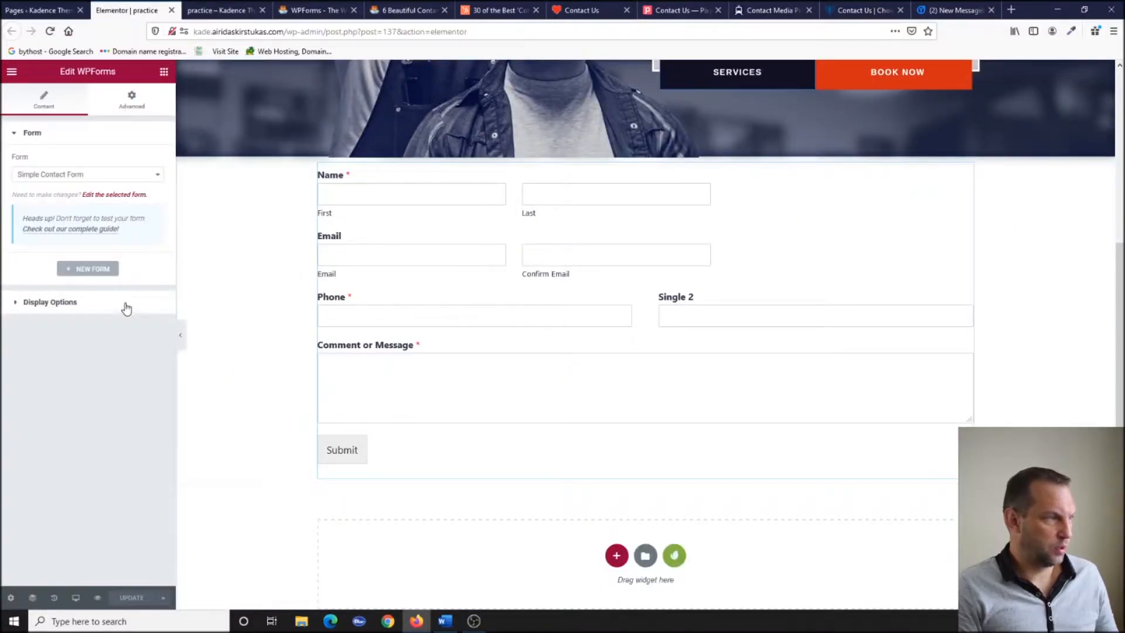
click(104, 303)
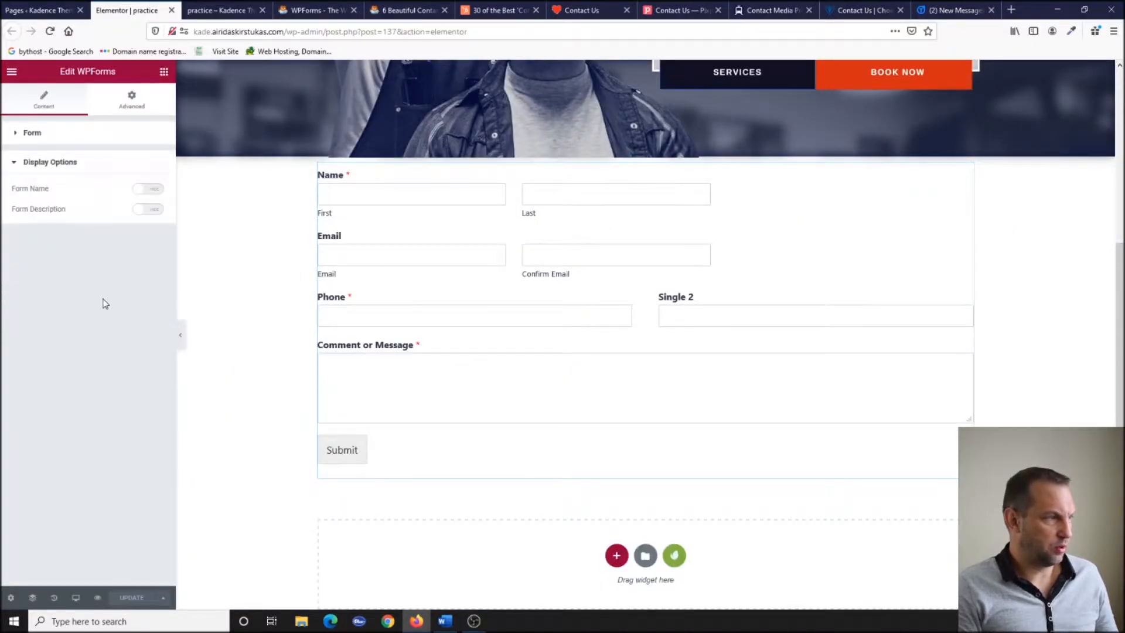
click(155, 190)
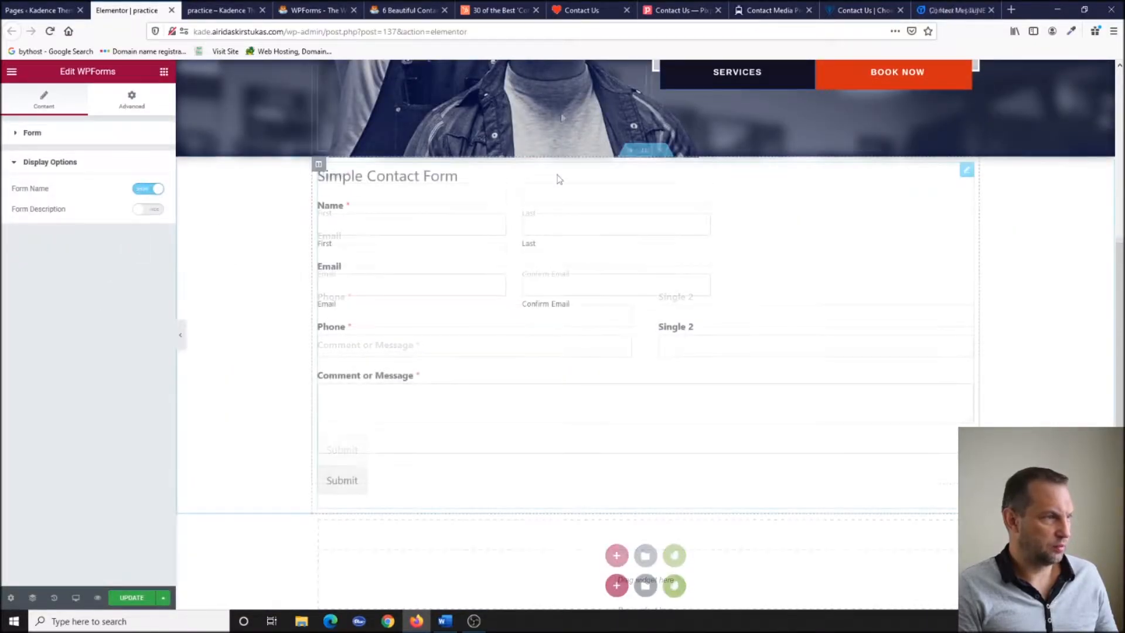
click(147, 191)
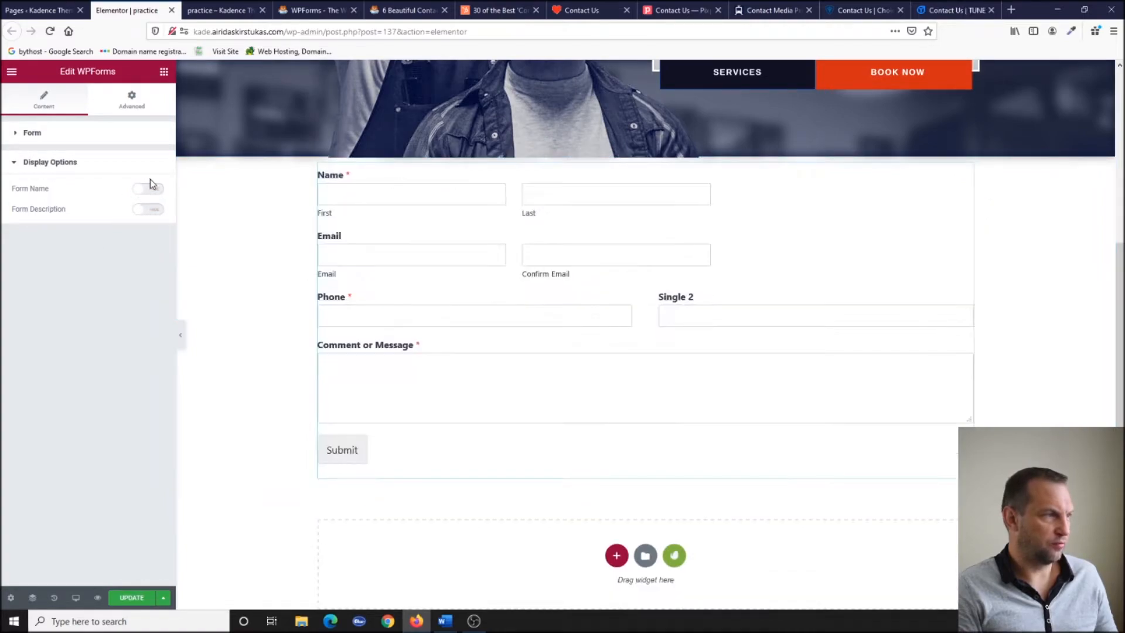
click(150, 191)
click(142, 212)
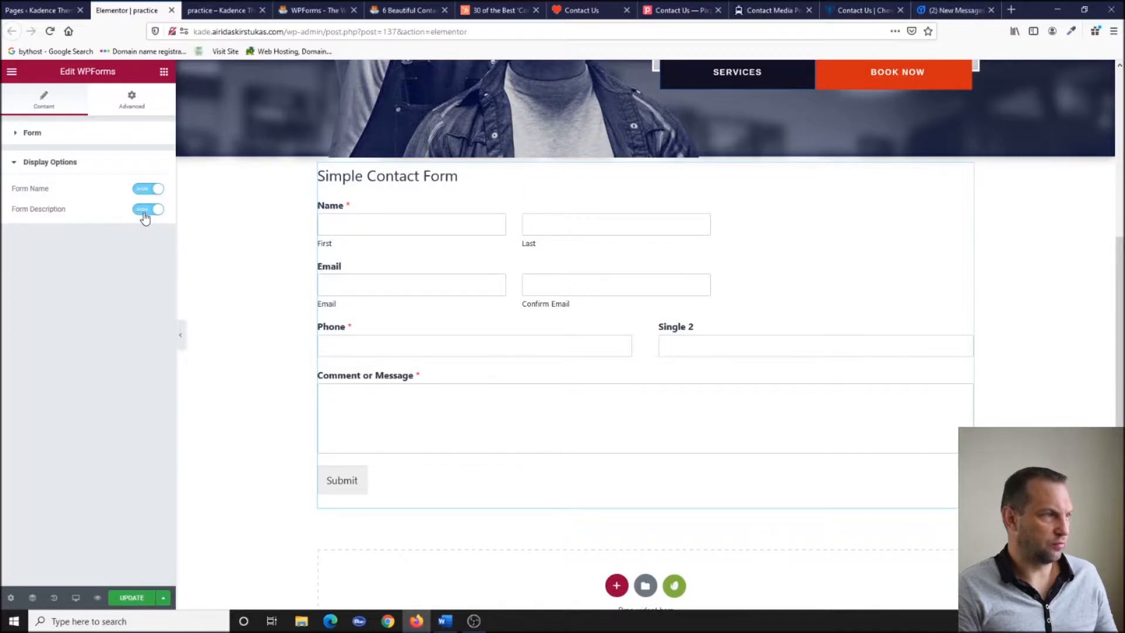
Enter 'All field input required' as the Simple Contact Form's description in WPForms and save.
click(41, 10)
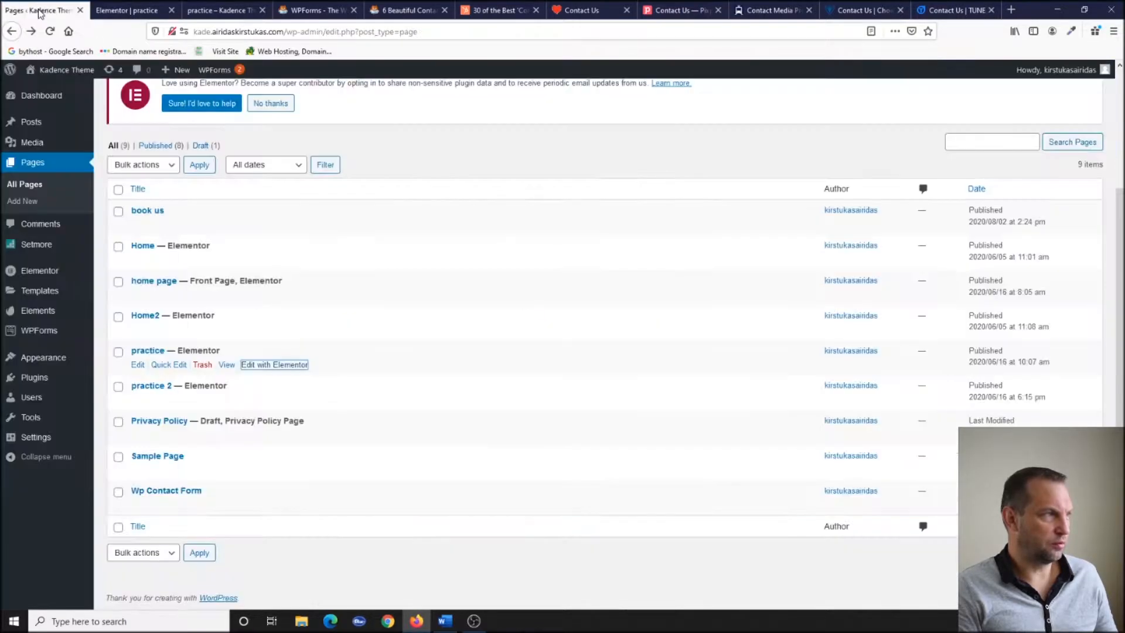
click(44, 331)
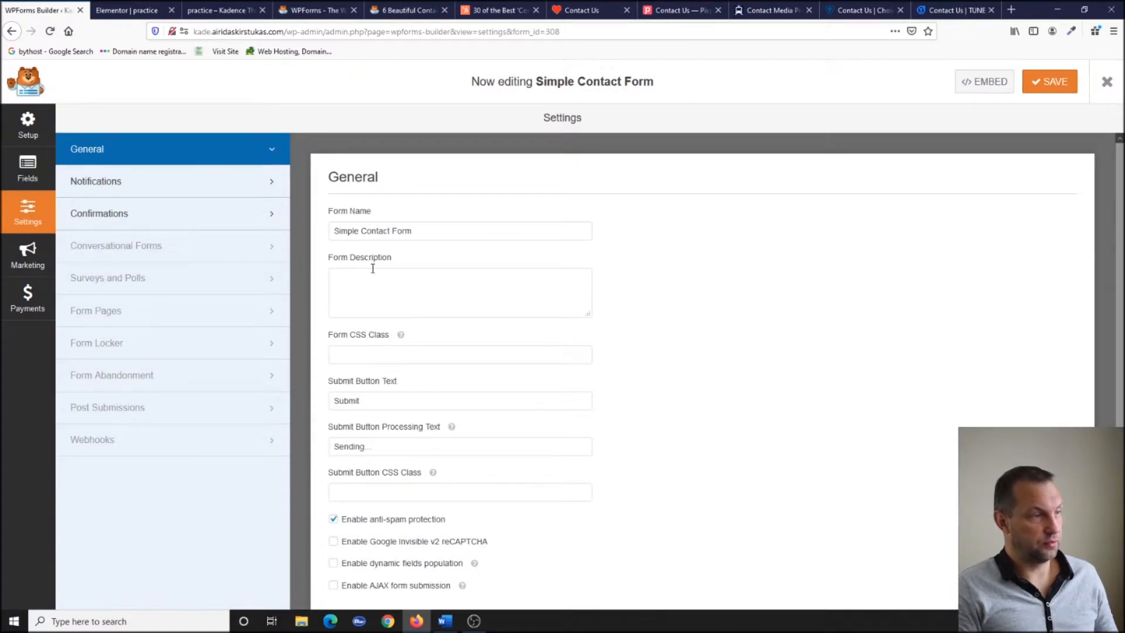
click(372, 291)
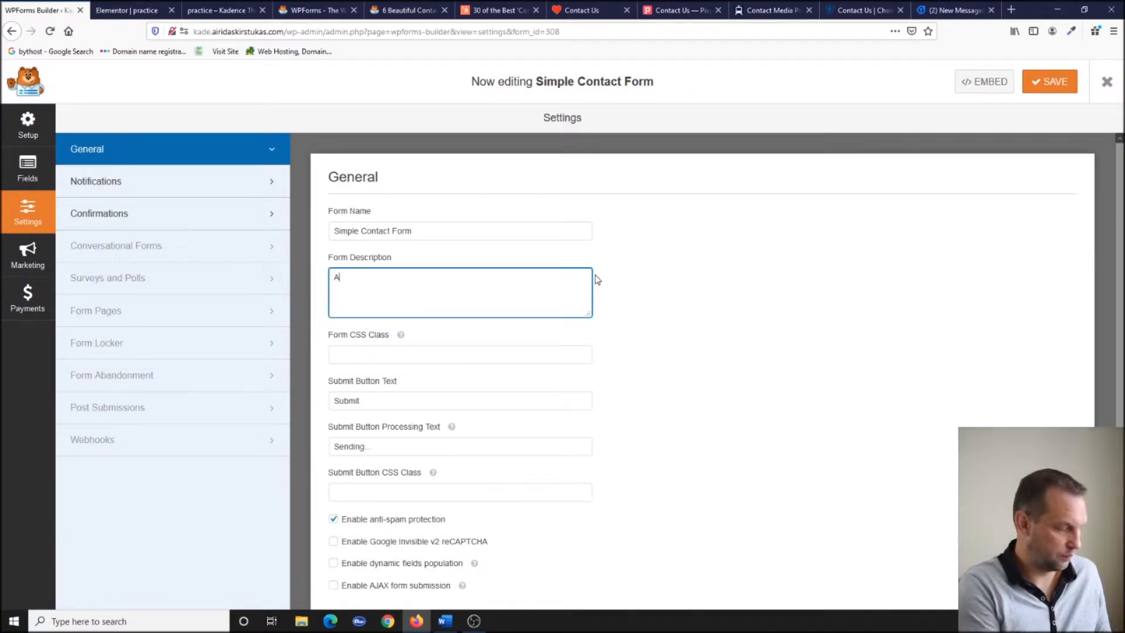
text(All field)
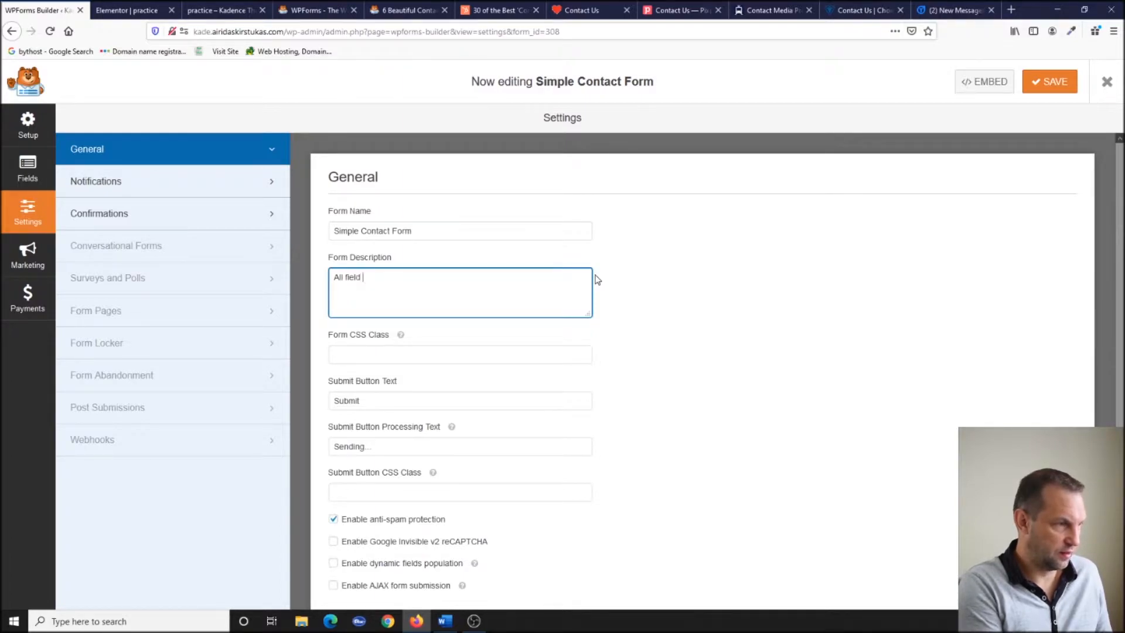
text( input required)
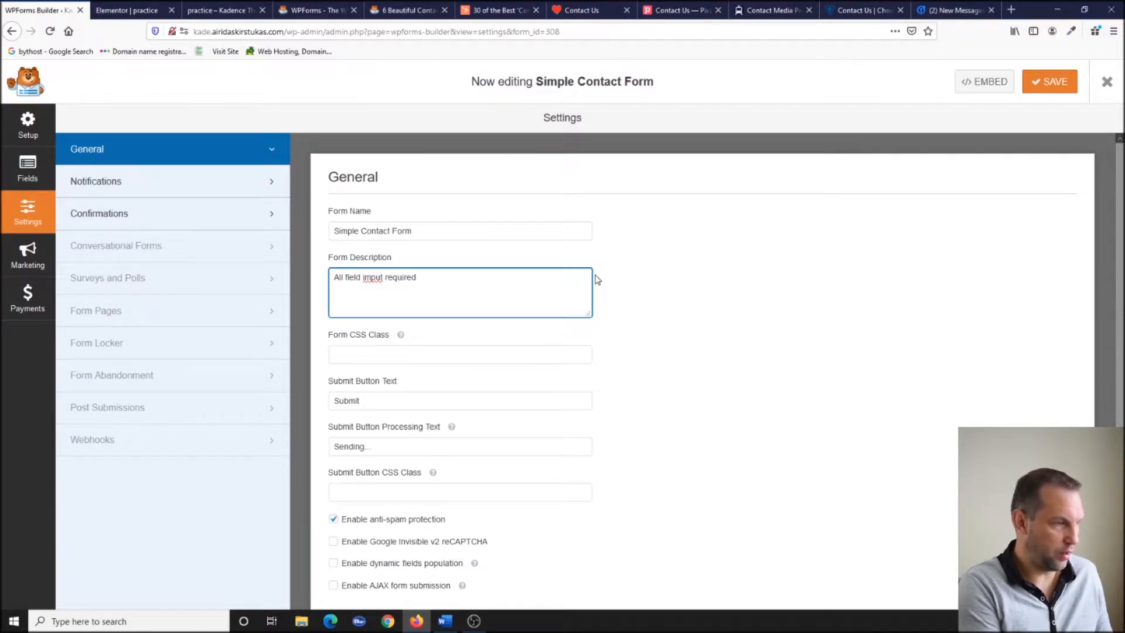
click(1050, 82)
click(225, 11)
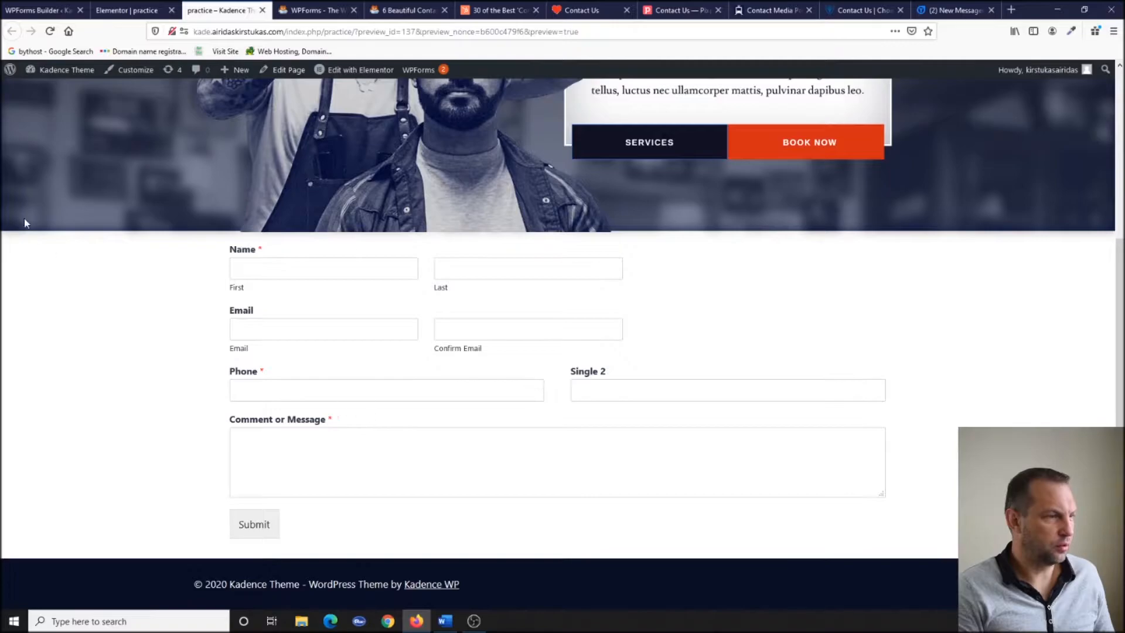
Update the page and check the preview for the new form description.
click(126, 10)
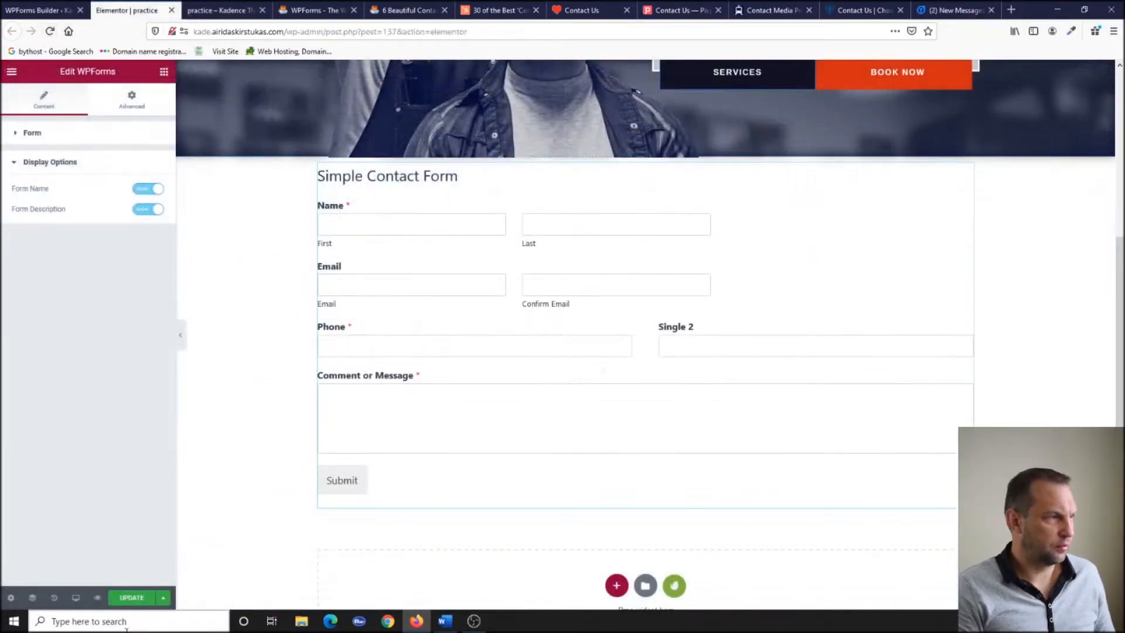
click(132, 597)
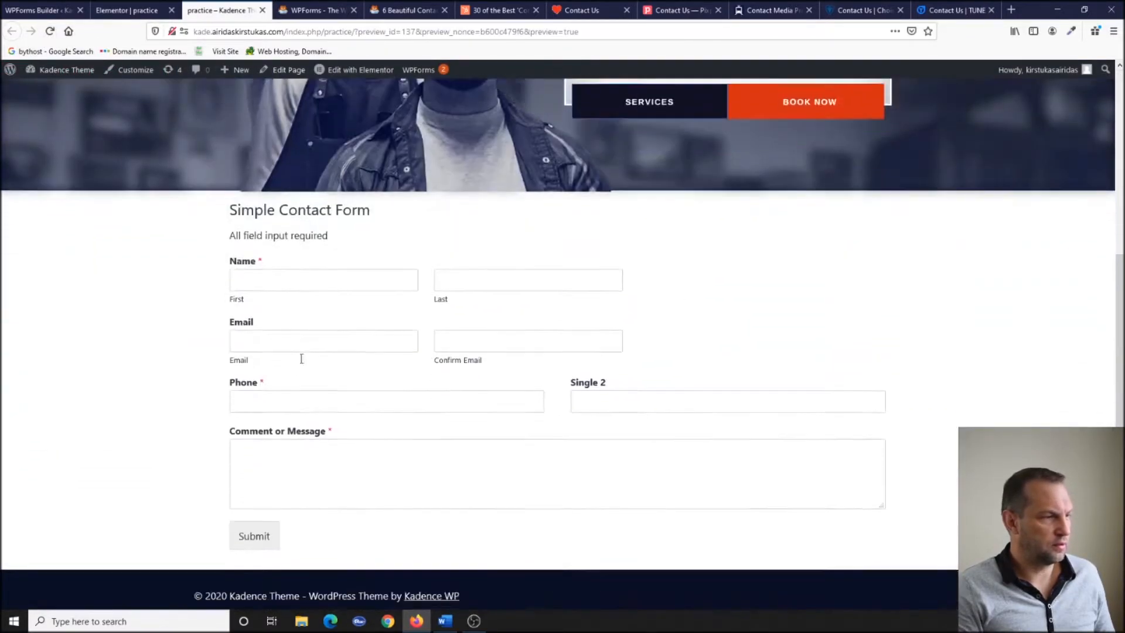
scroll(301, 359, down, 1)
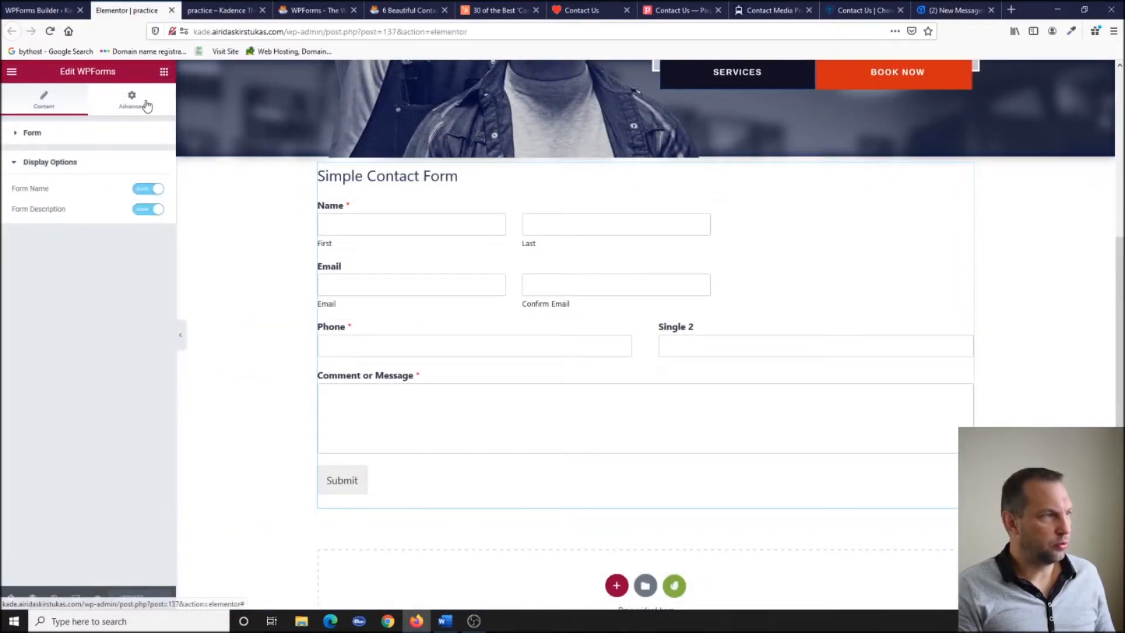
Try a larger right padding on the form widget, then reset all padding to 0 and relink.
click(133, 99)
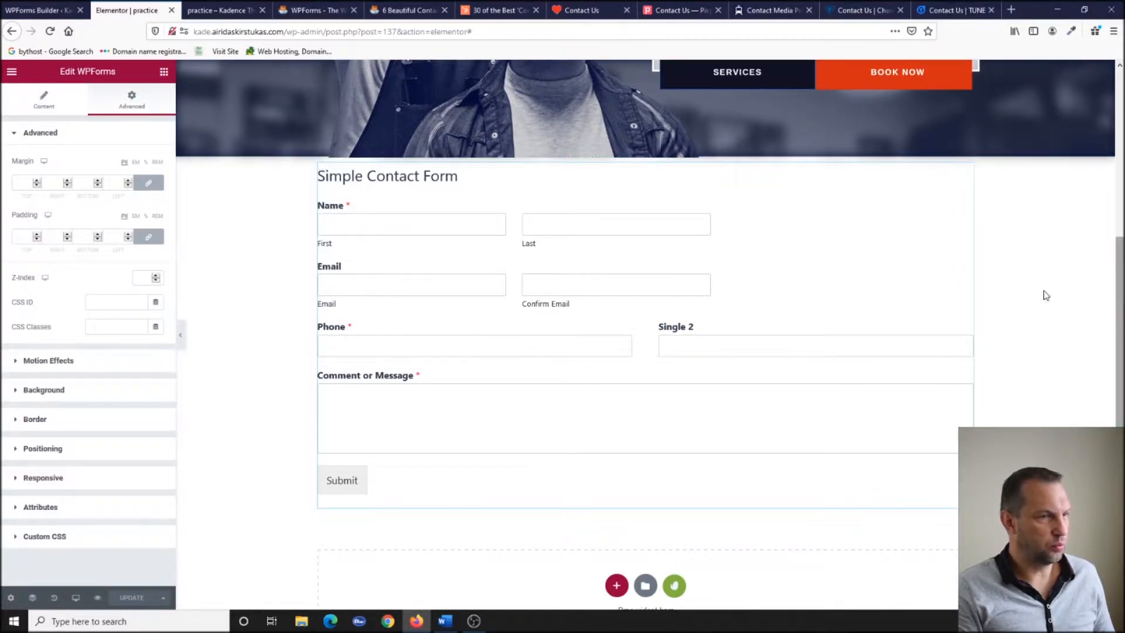
click(150, 238)
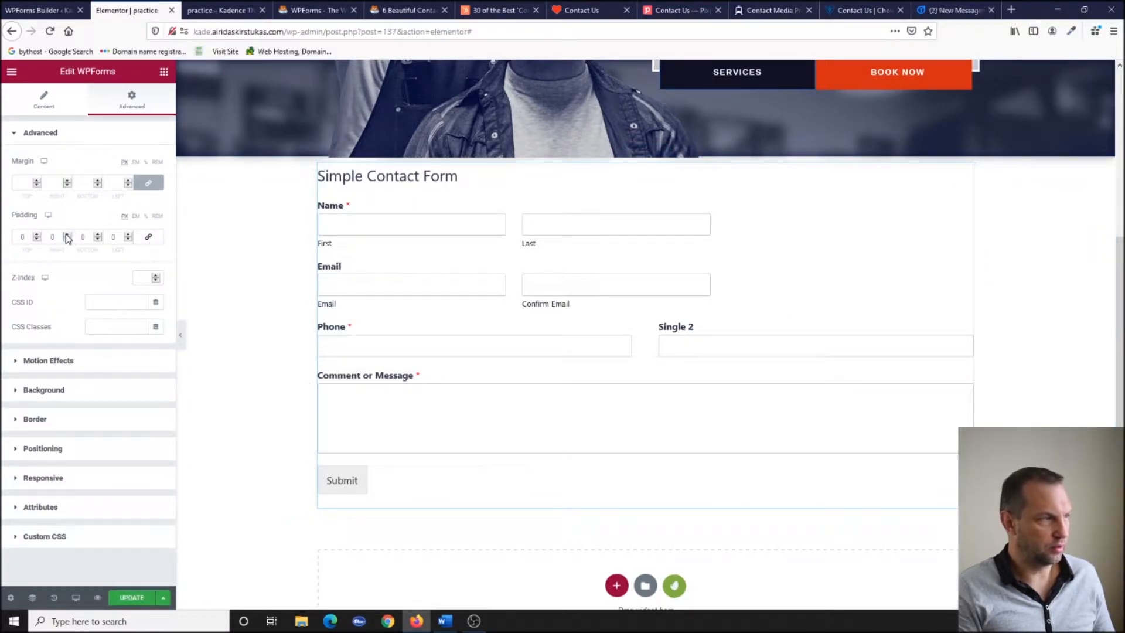
drag(66, 234, 129, 239)
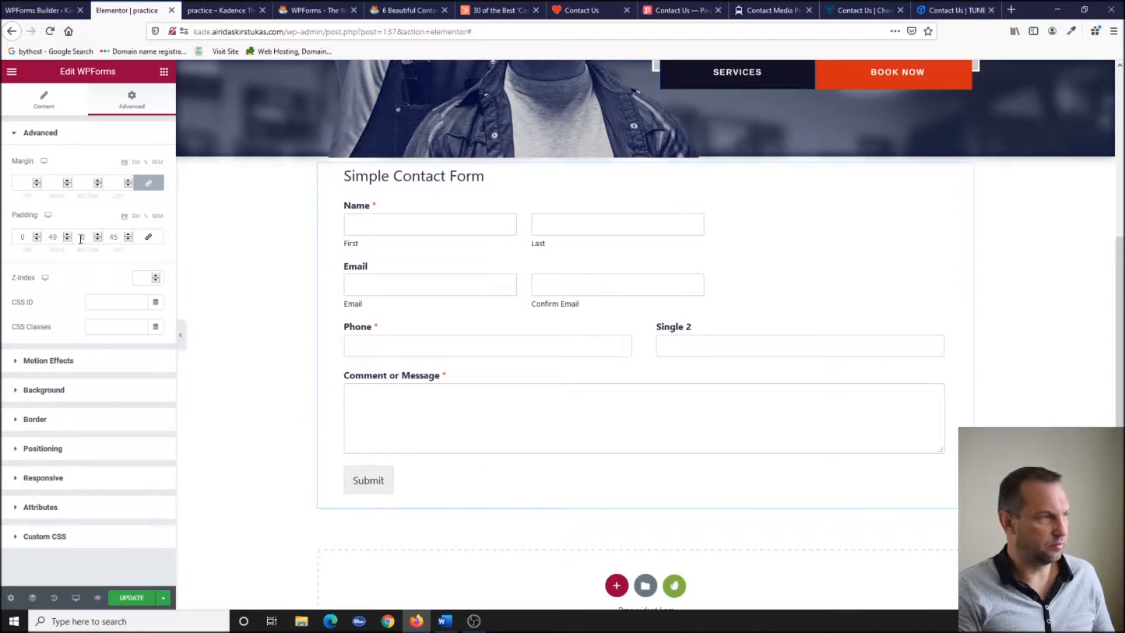
drag(60, 238, 47, 237)
text(0)
drag(119, 237, 106, 238)
text(0)
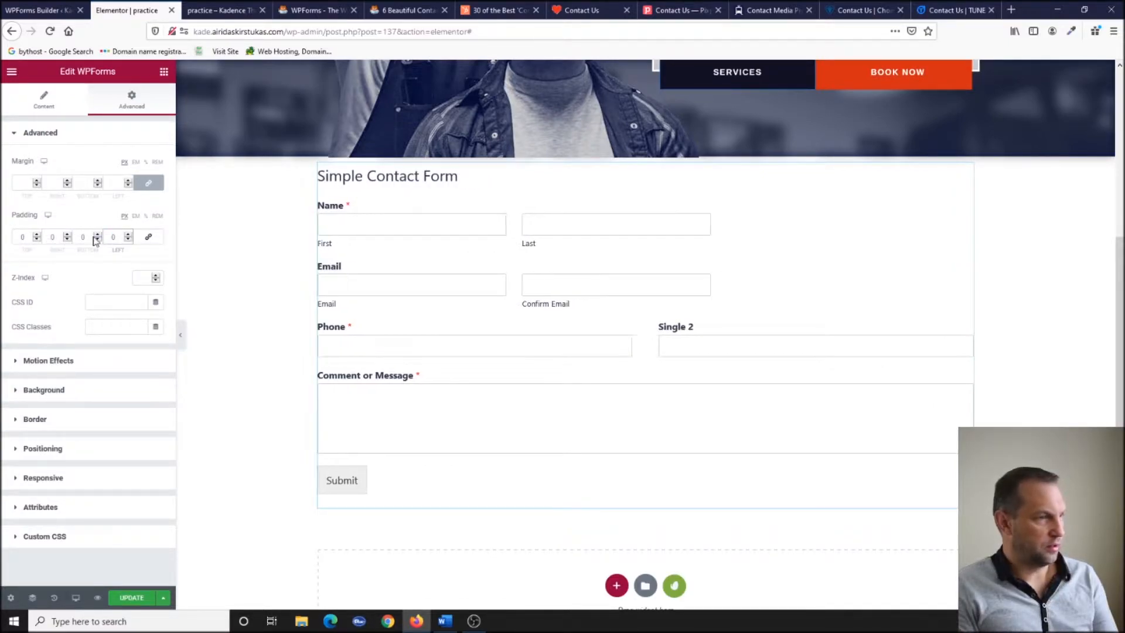
click(148, 237)
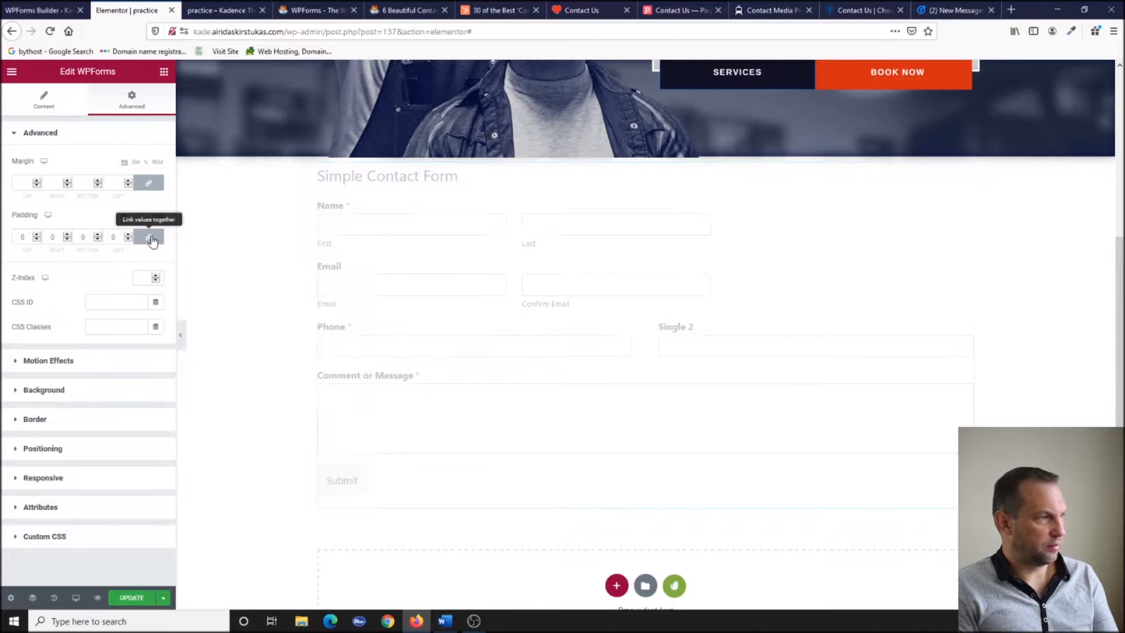
right_click(653, 174)
Open the Navigator and adjust the form section's content width.
click(730, 243)
drag(746, 154, 1014, 104)
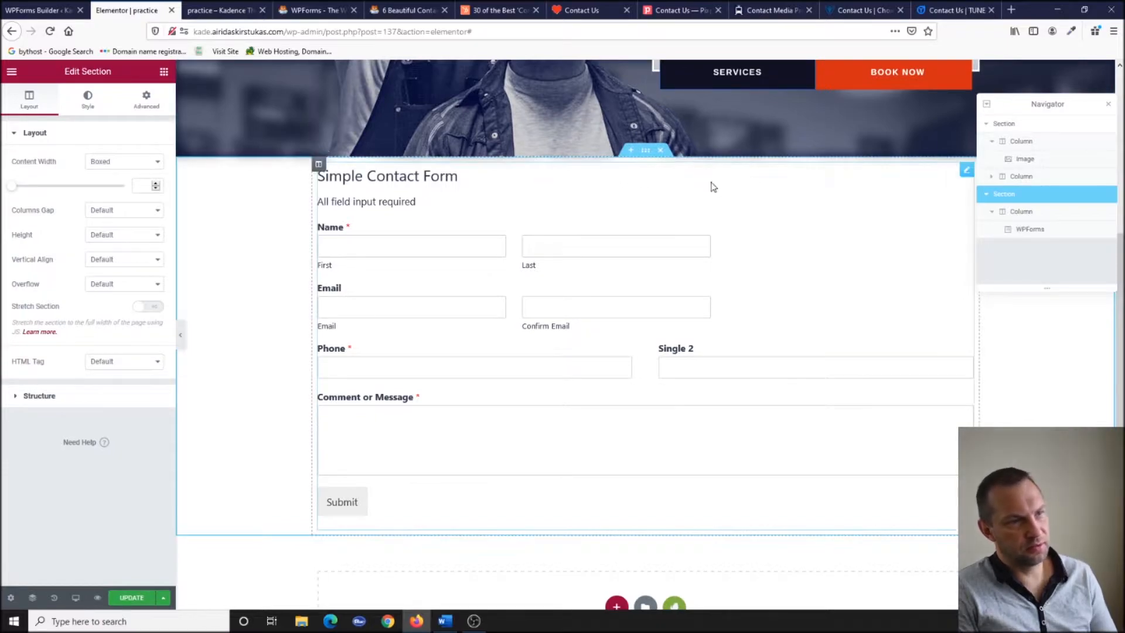
drag(11, 187, 38, 206)
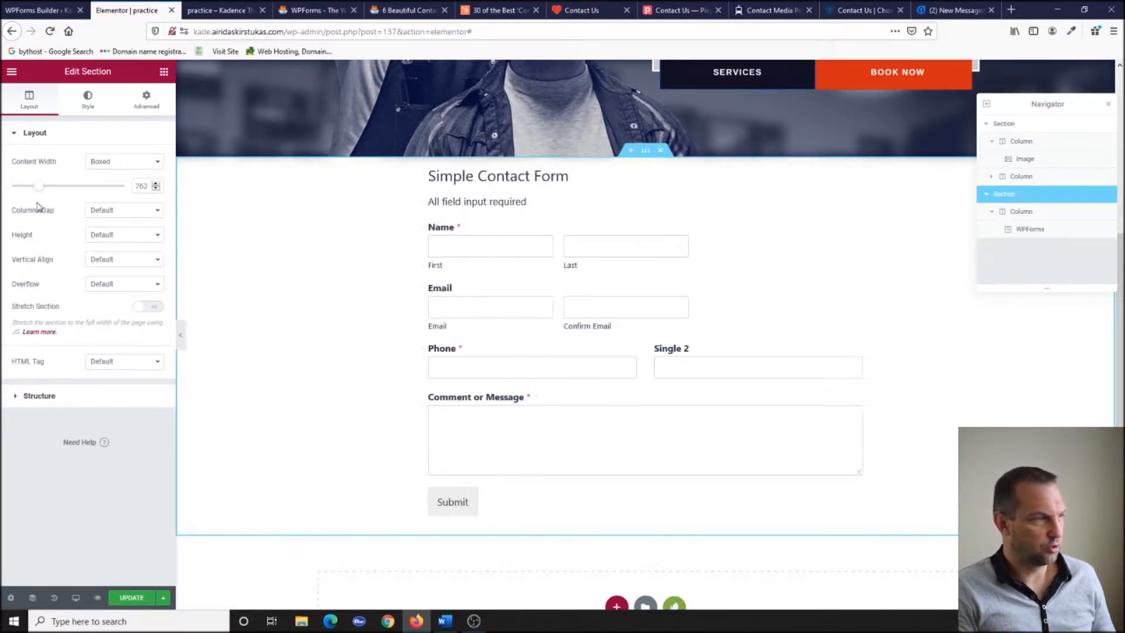
Delete the contact-form section and add a new two-column section below the hero.
click(661, 154)
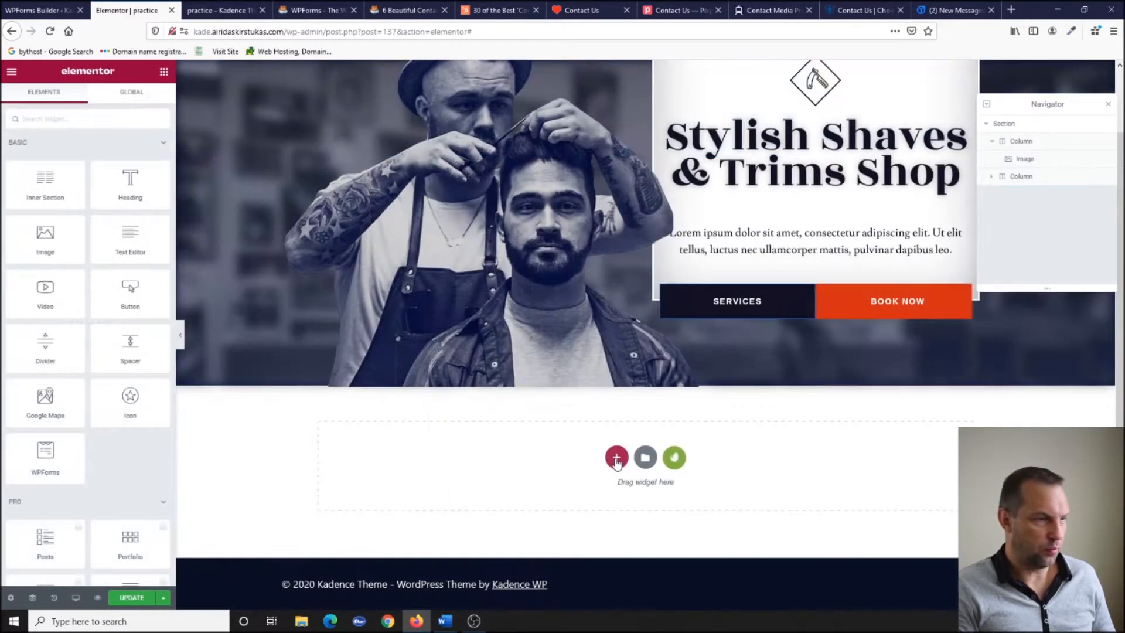
click(616, 458)
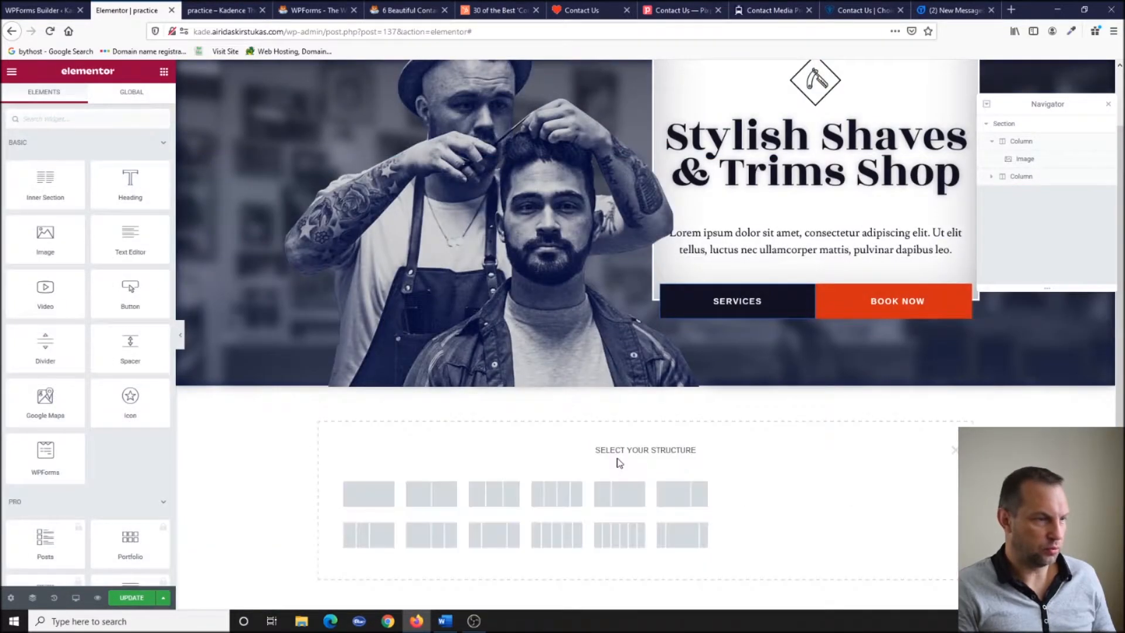
click(437, 504)
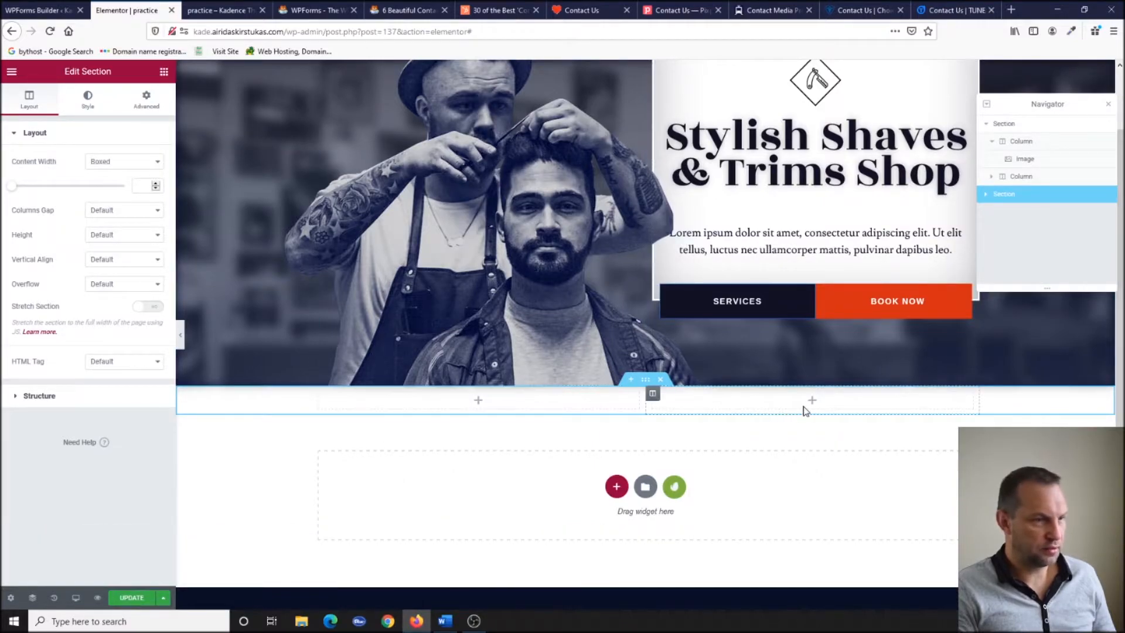
Drop a WPForms widget into the left column and embed the Simple Contact Form.
click(478, 402)
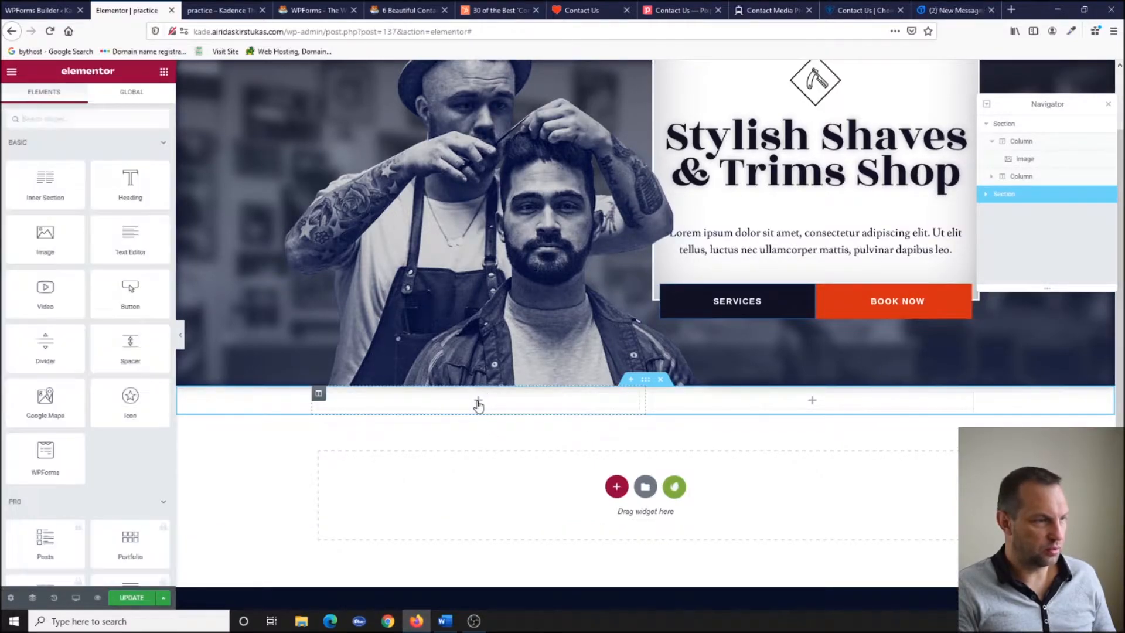
click(59, 118)
text(wp)
drag(130, 161, 491, 402)
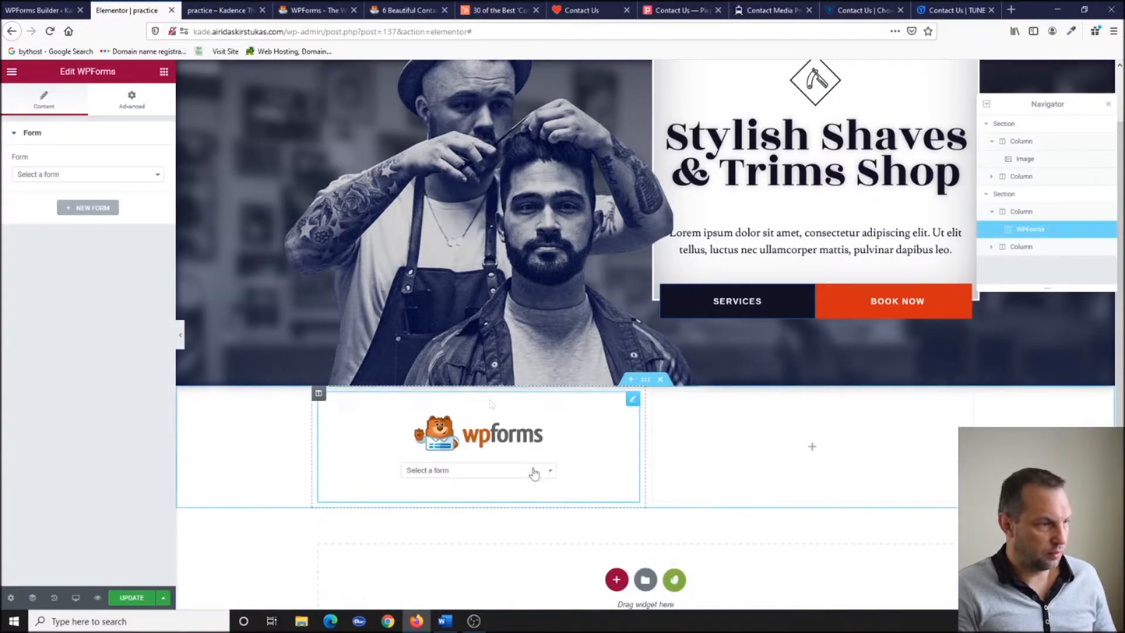
click(532, 471)
click(527, 498)
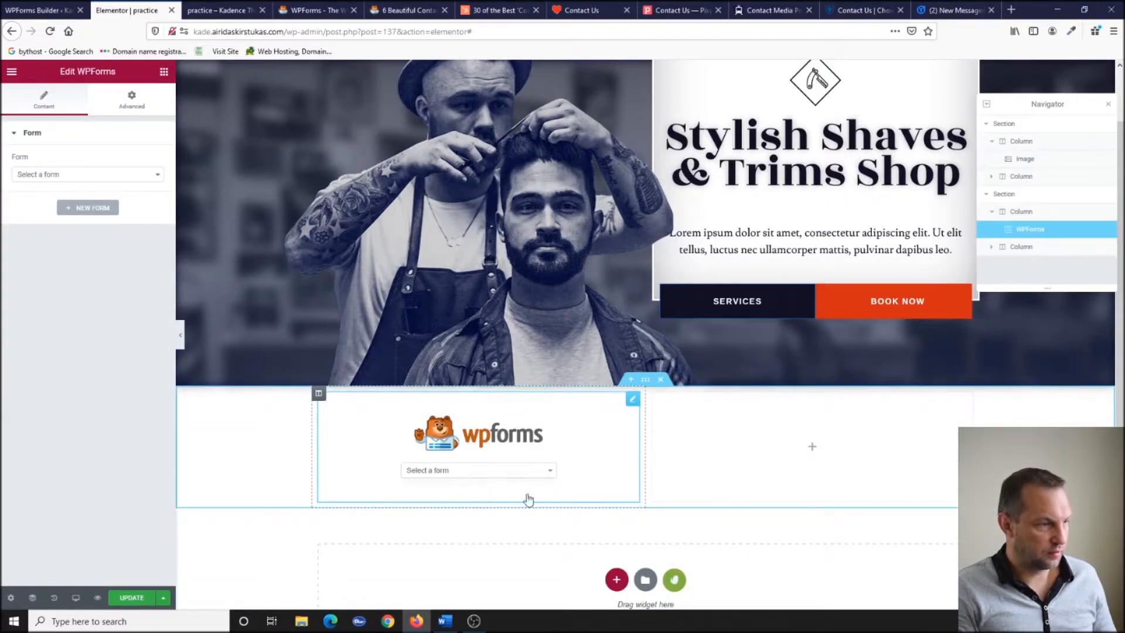
scroll(540, 417, down, 3)
scroll(418, 299, down, 1)
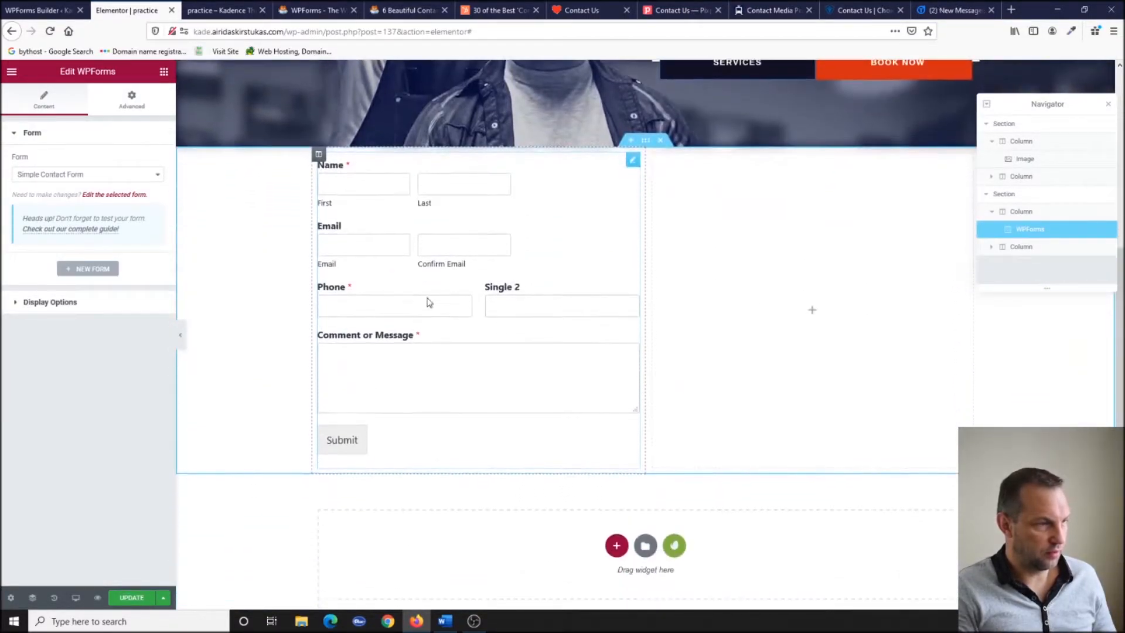
Turn on the form name and description in Display Options.
click(49, 302)
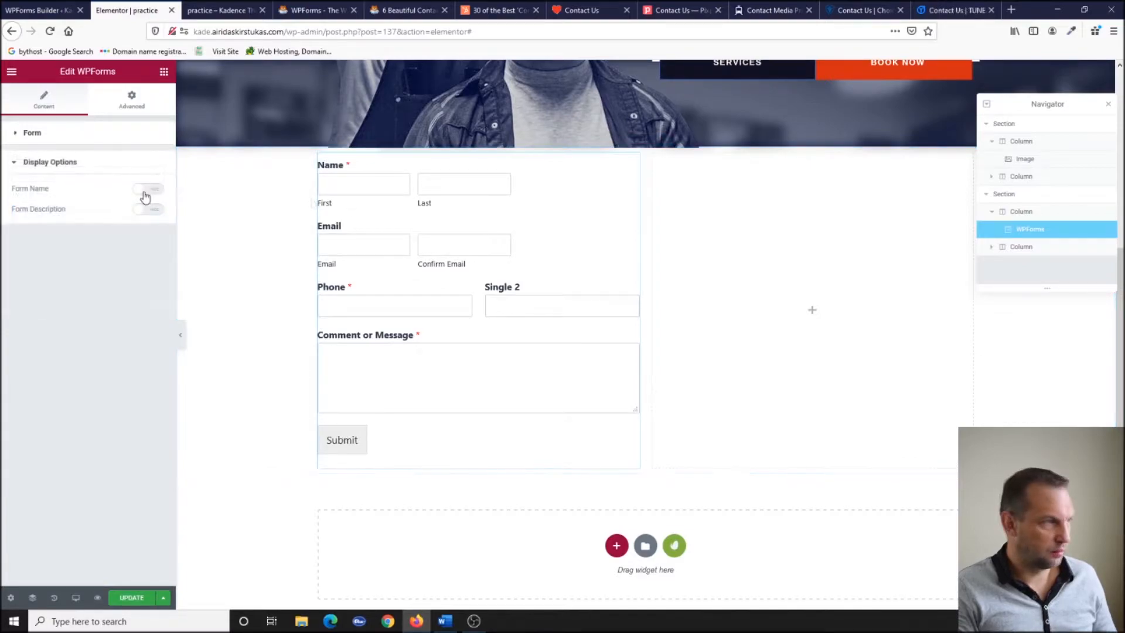
click(146, 188)
click(146, 210)
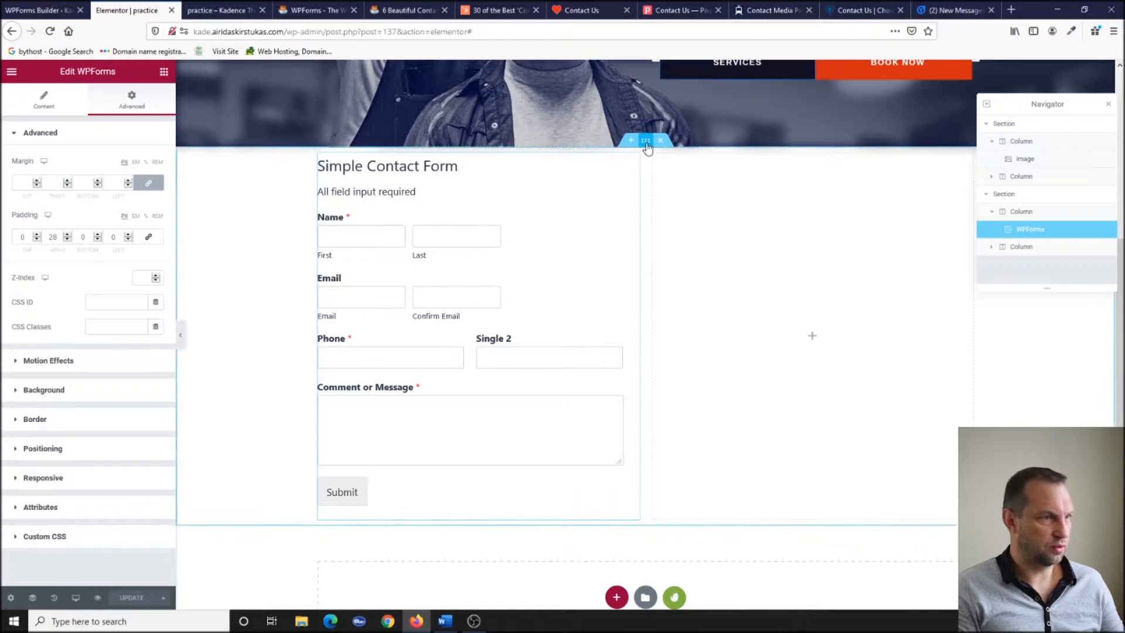
Set the section's Content Width to Full Width and update the page.
click(645, 142)
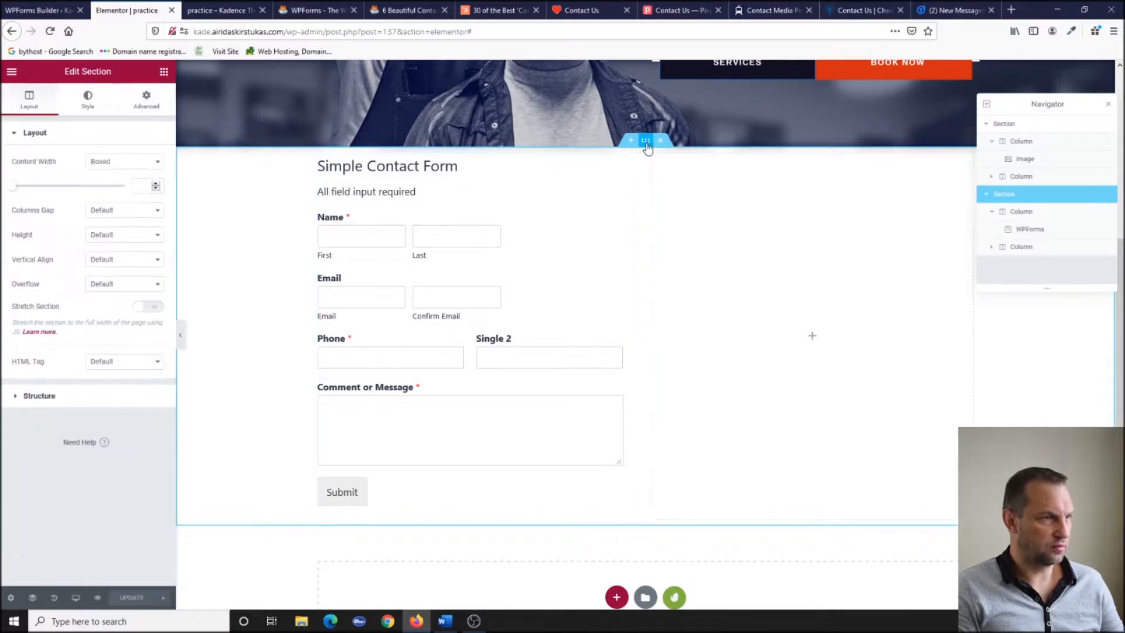
drag(13, 186, 92, 198)
click(117, 162)
click(111, 186)
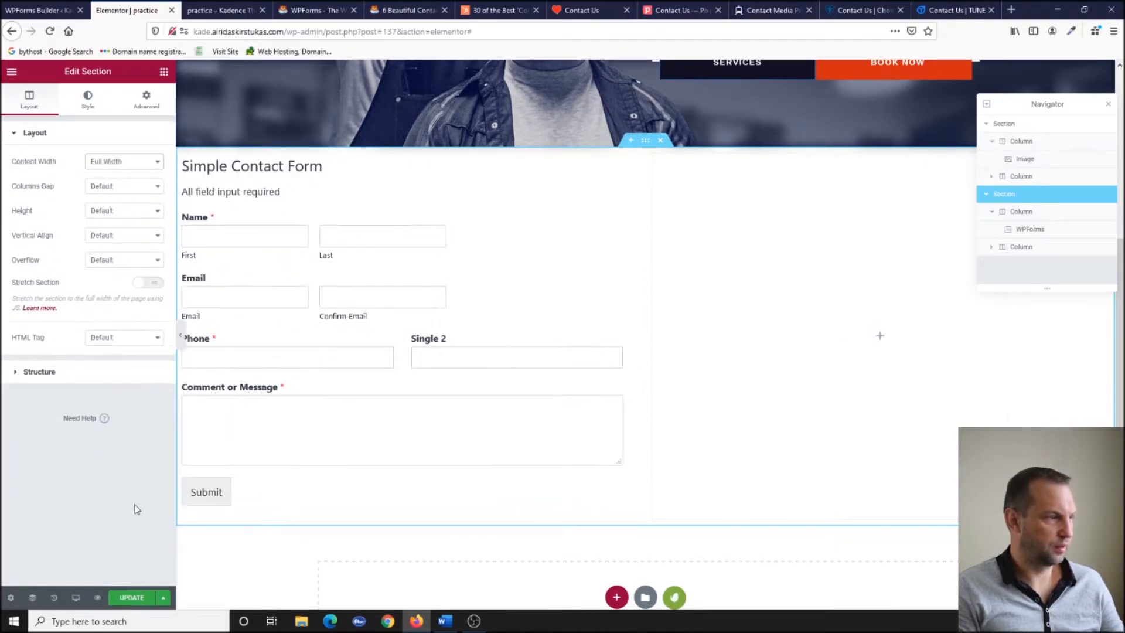
click(130, 597)
After checking the preview, give the contact form widget a right padding of 100.
click(212, 12)
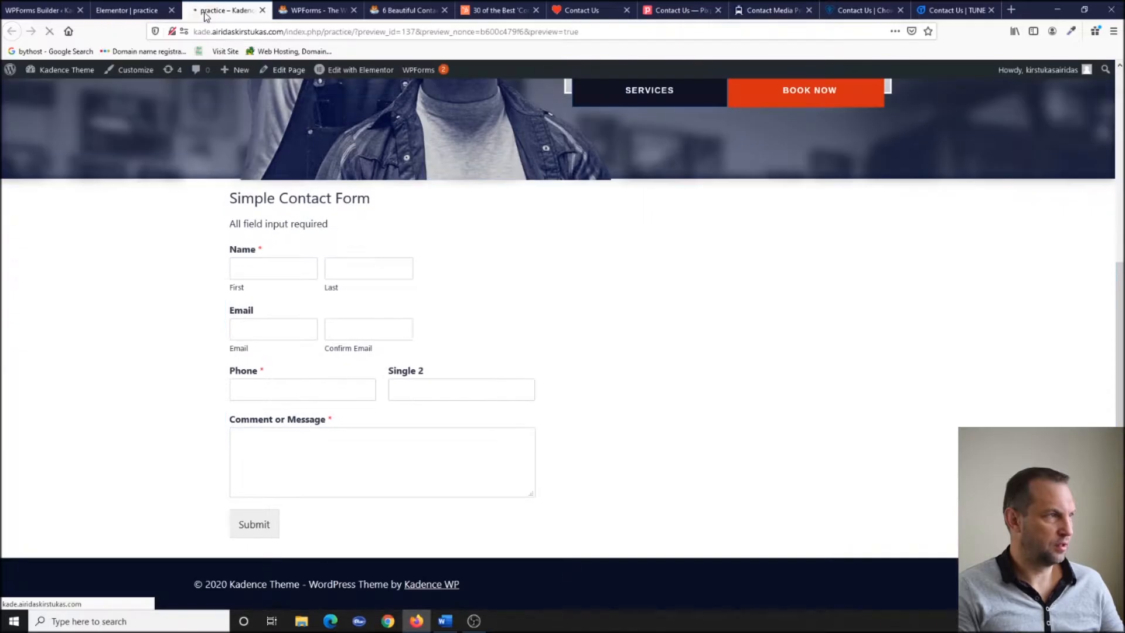
scroll(285, 365, down, 5)
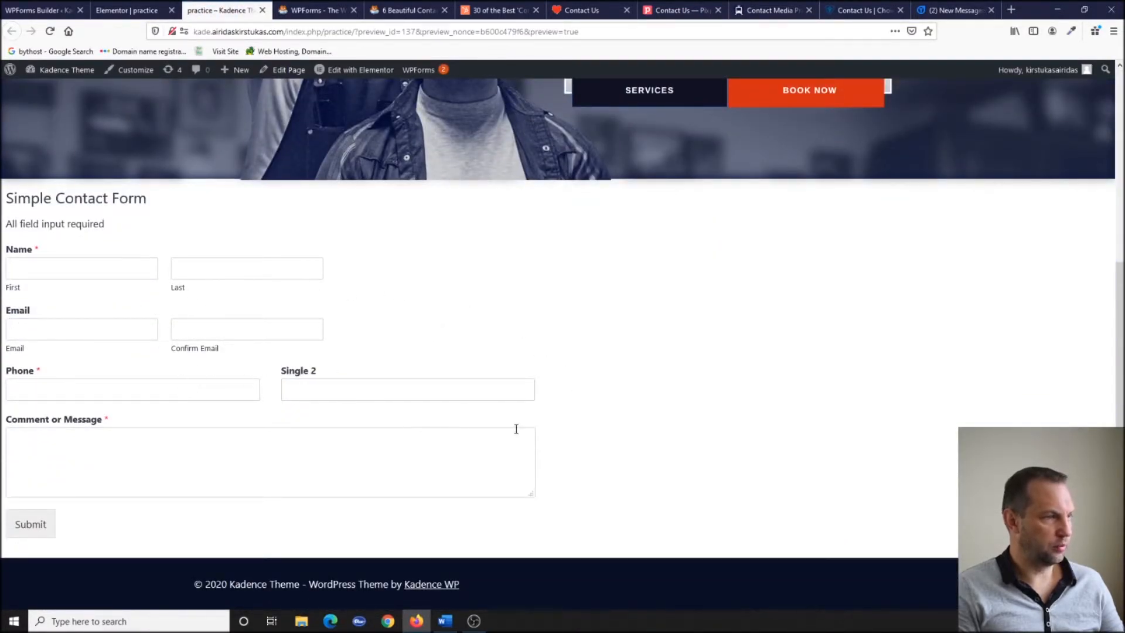
click(124, 10)
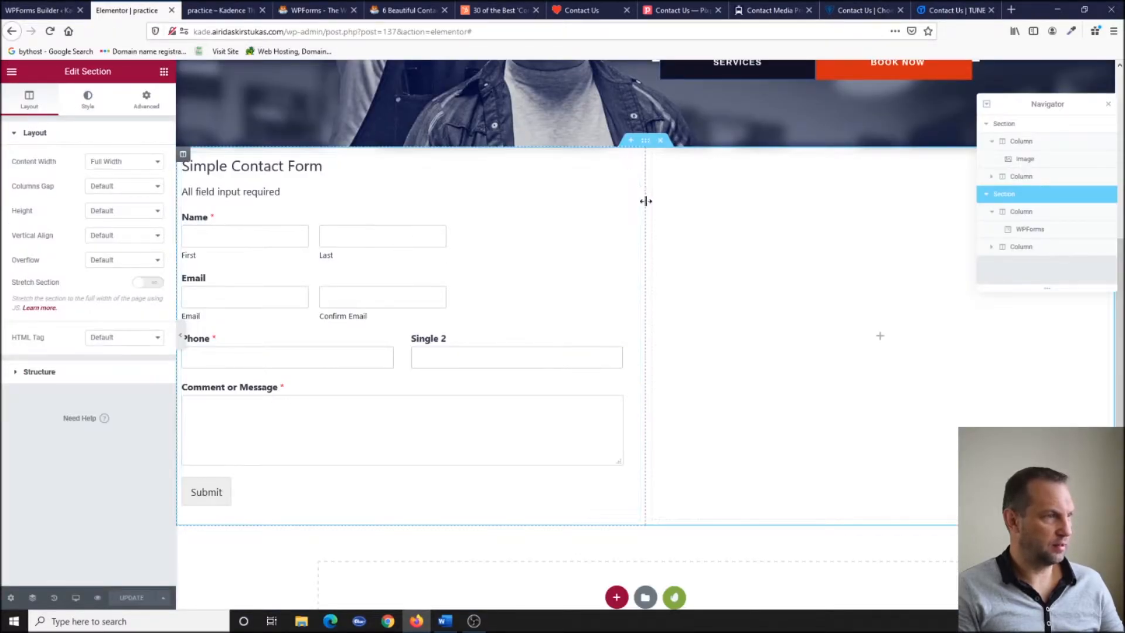
click(633, 161)
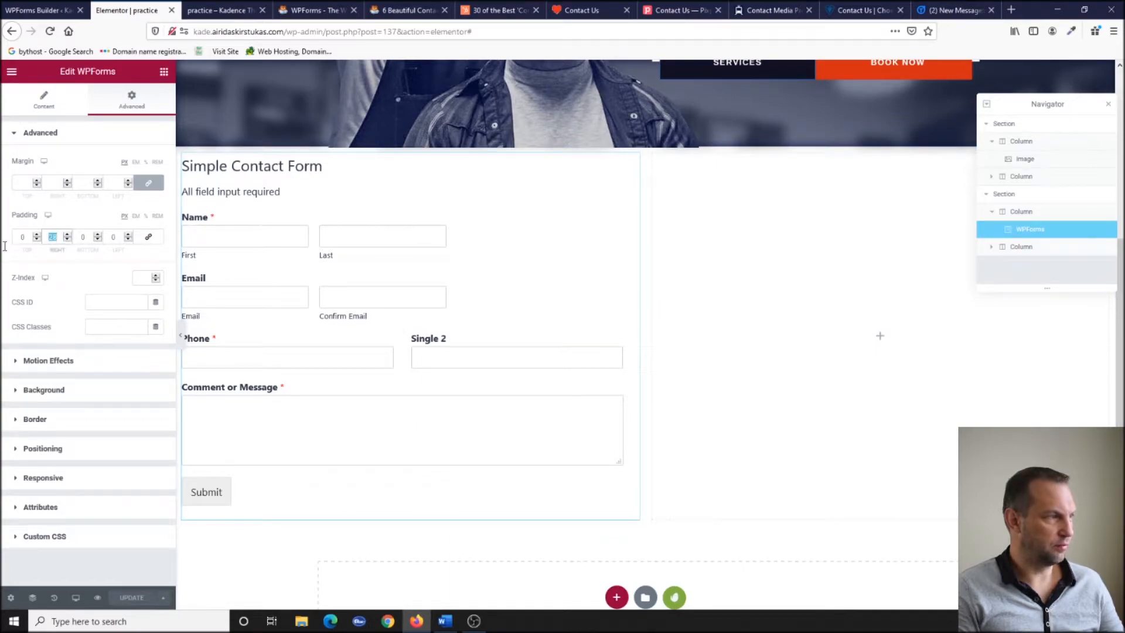
text(100)
drag(120, 238, 107, 238)
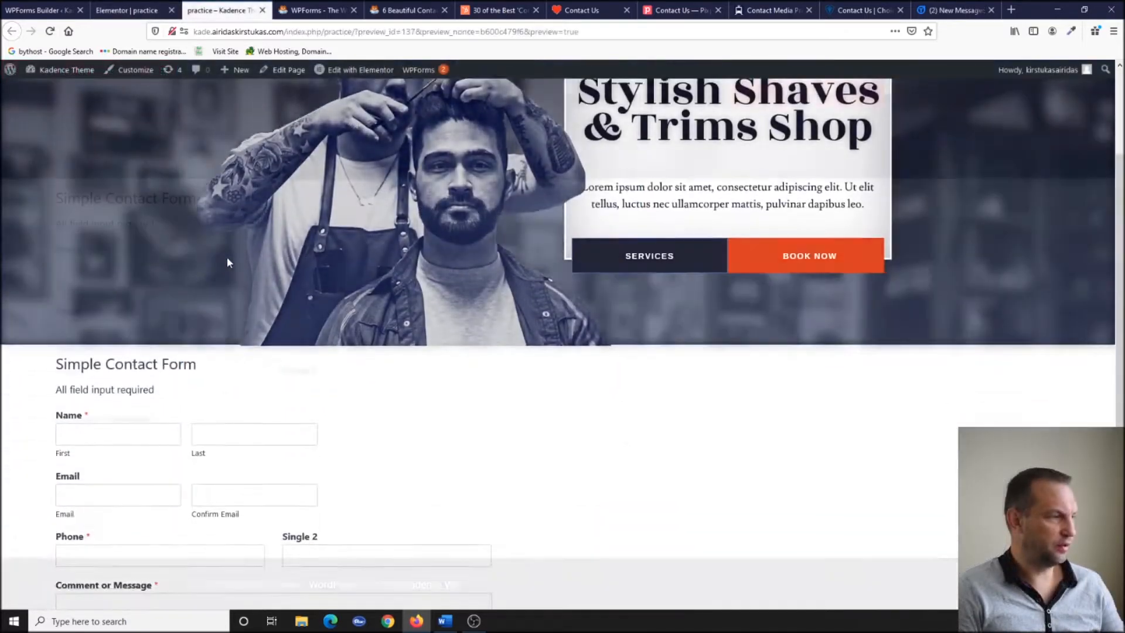
Drag a Text Editor widget into the empty right column.
scroll(114, 485, down, 3)
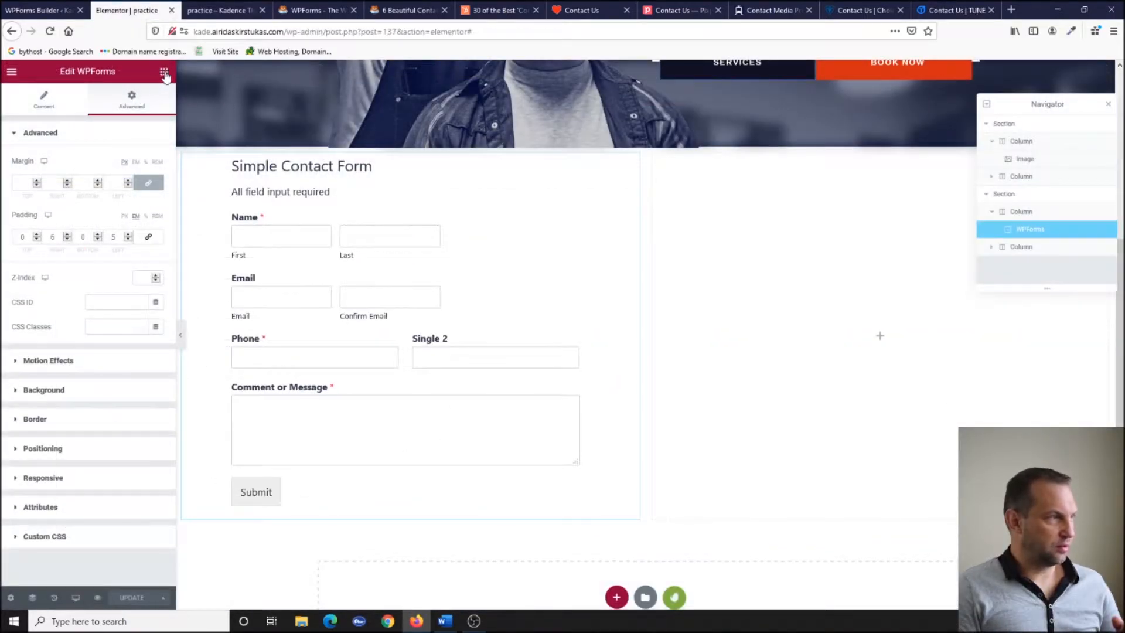
click(164, 72)
drag(128, 243, 955, 321)
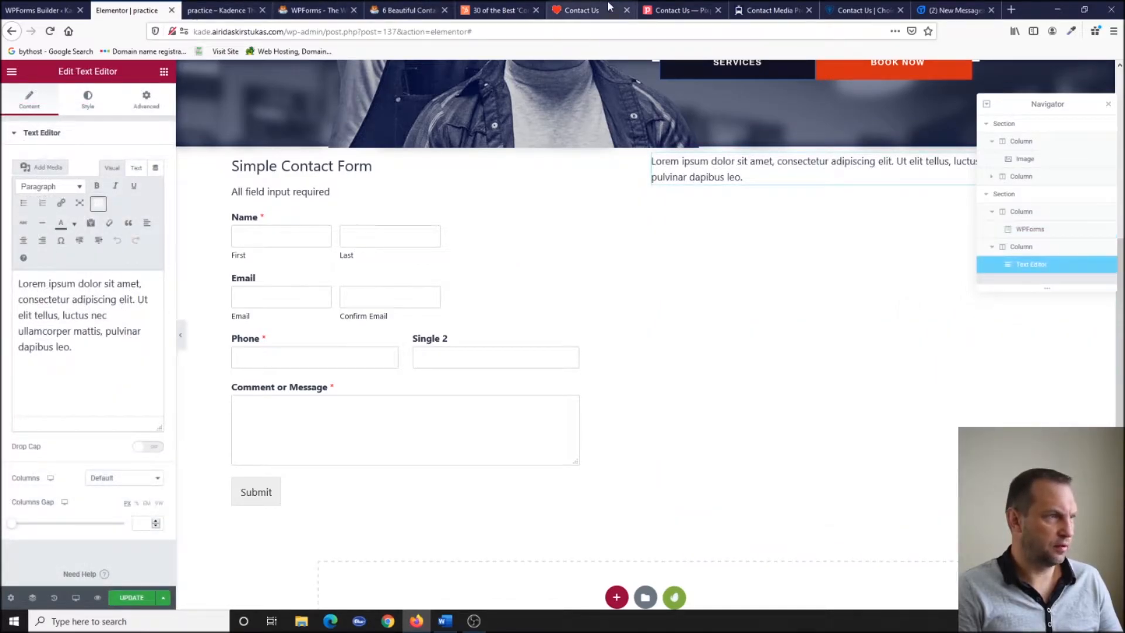
Paste Pixpa's 'Connect with us' text into the text block and swap in the owner's e-mail address.
click(561, 14)
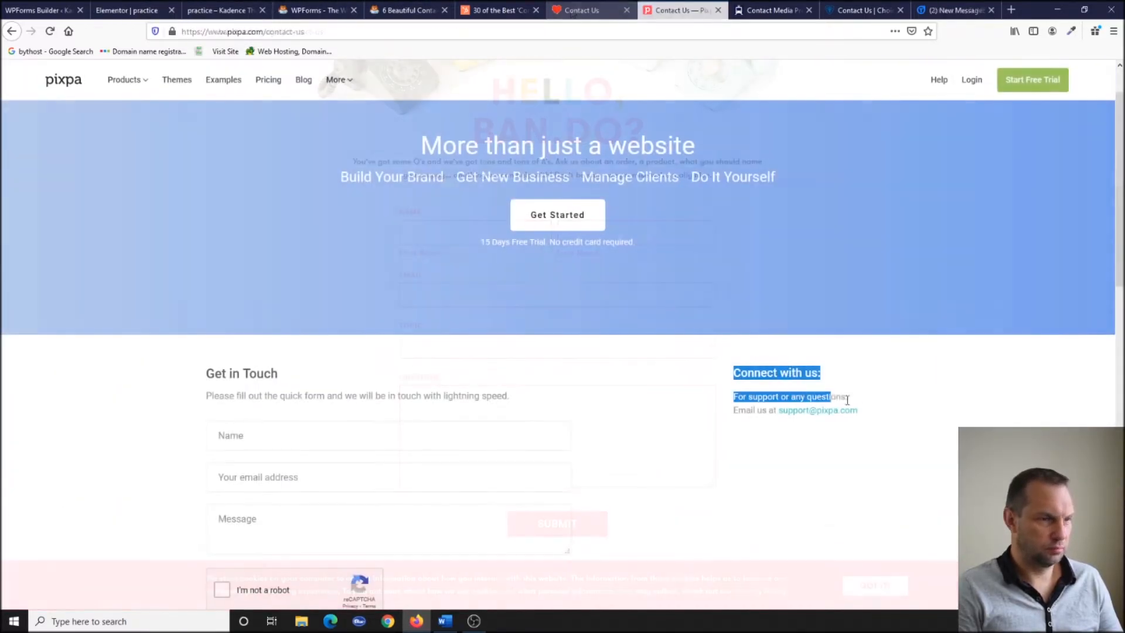
drag(847, 400, 866, 406)
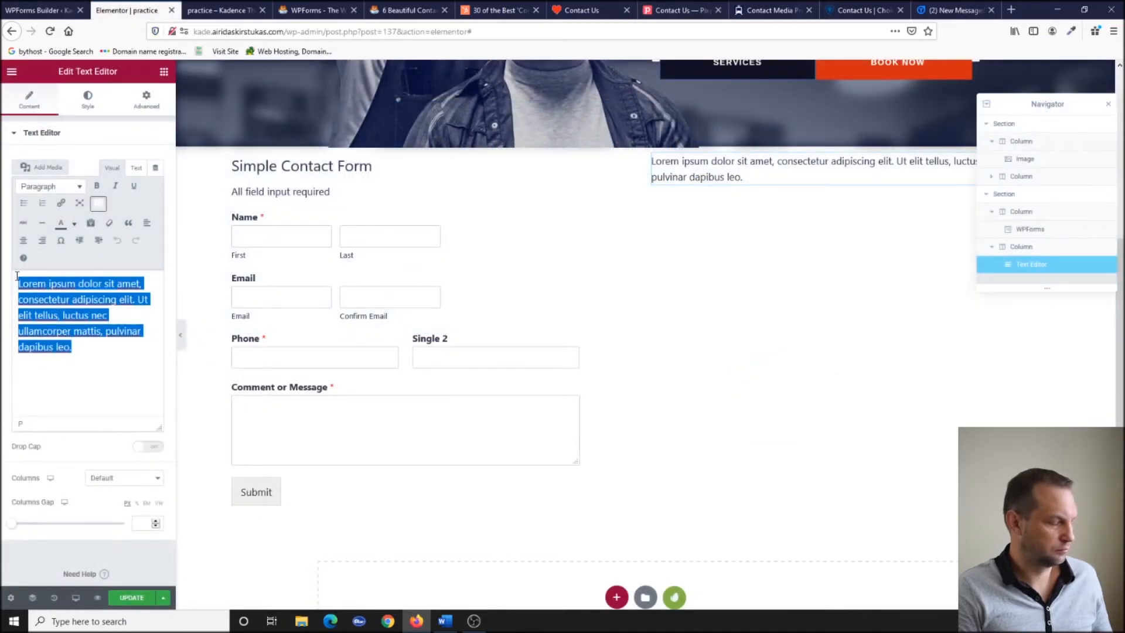
key(ctrl+v)
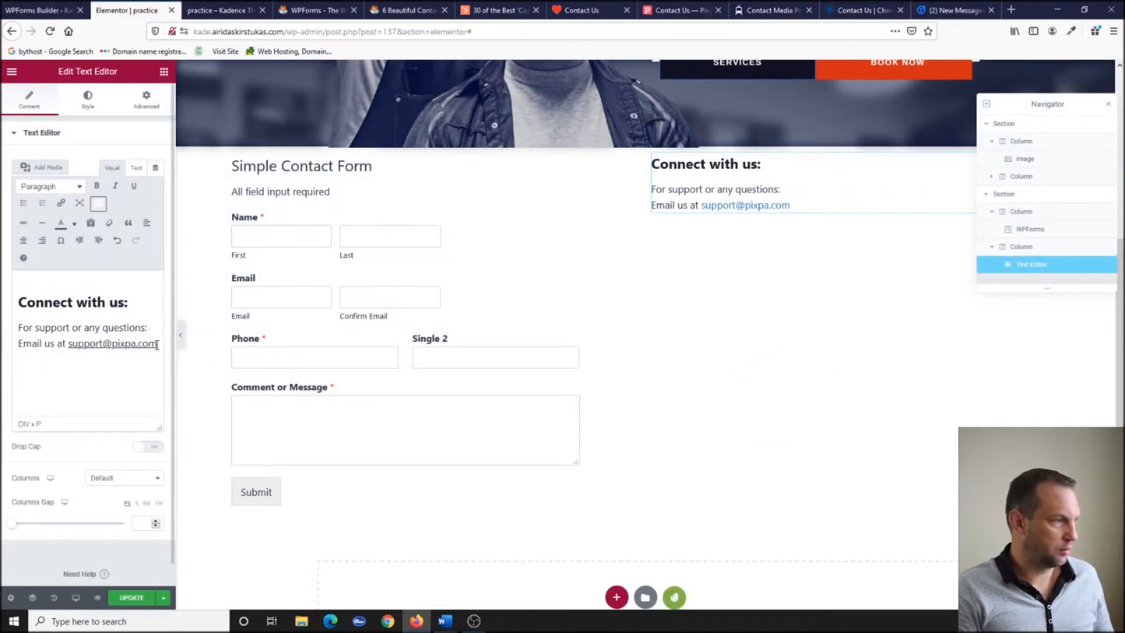
drag(157, 345, 67, 344)
text(a)
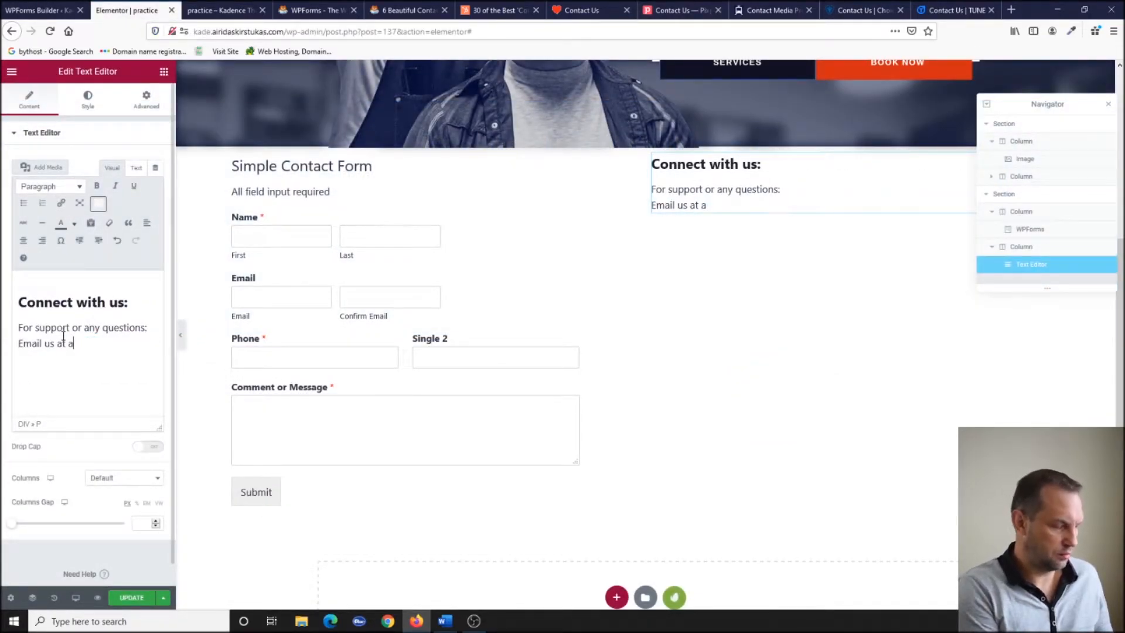
key(BackSpace)
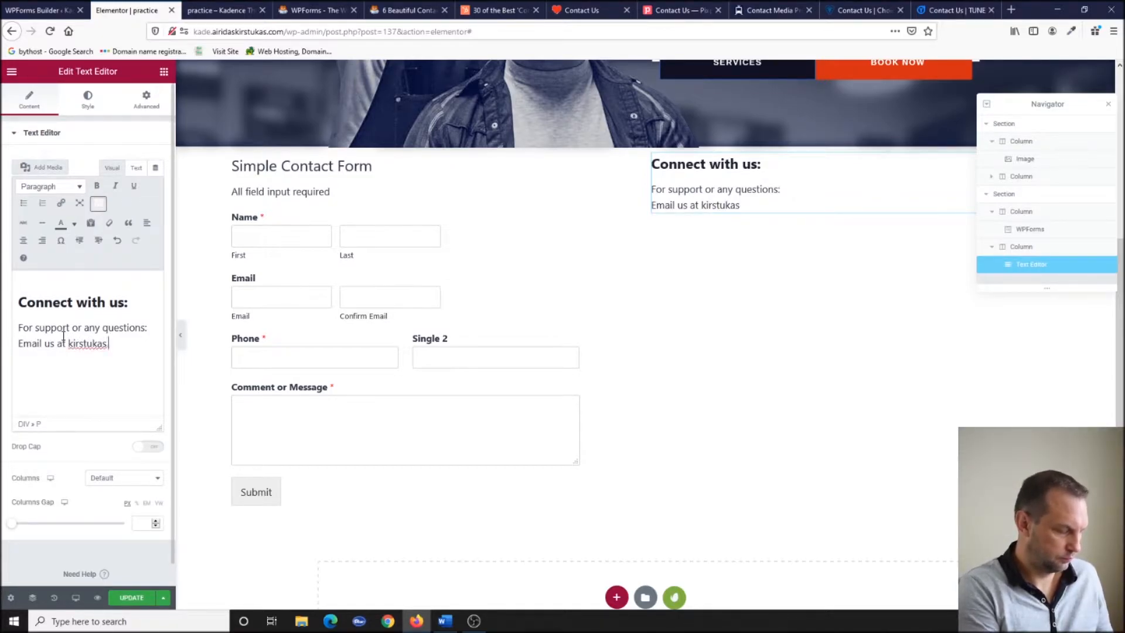
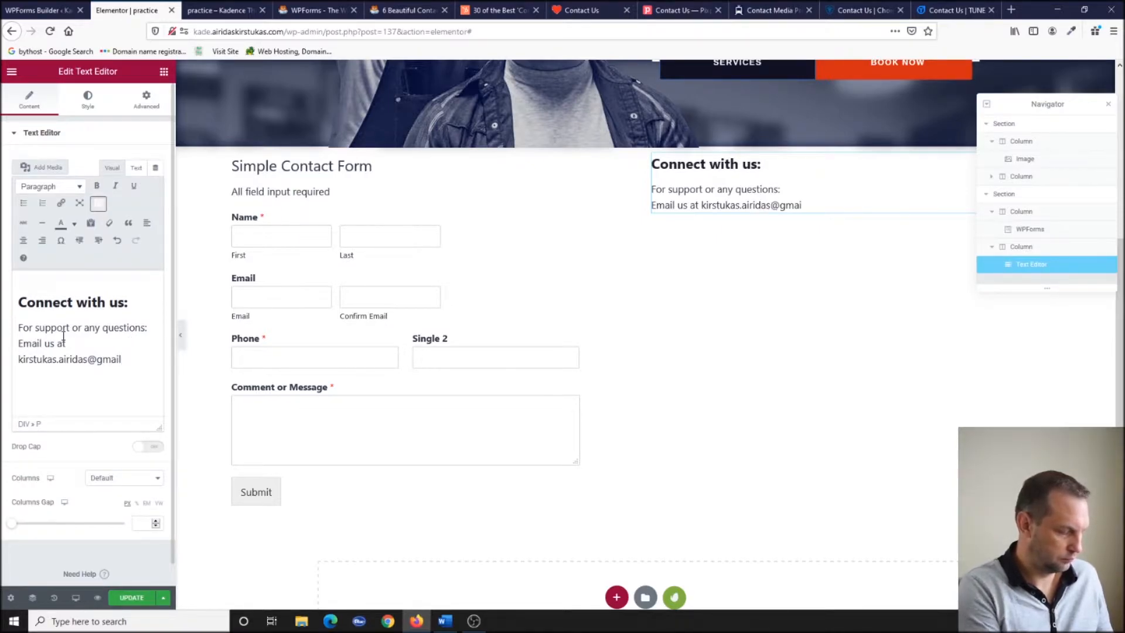
click(1108, 99)
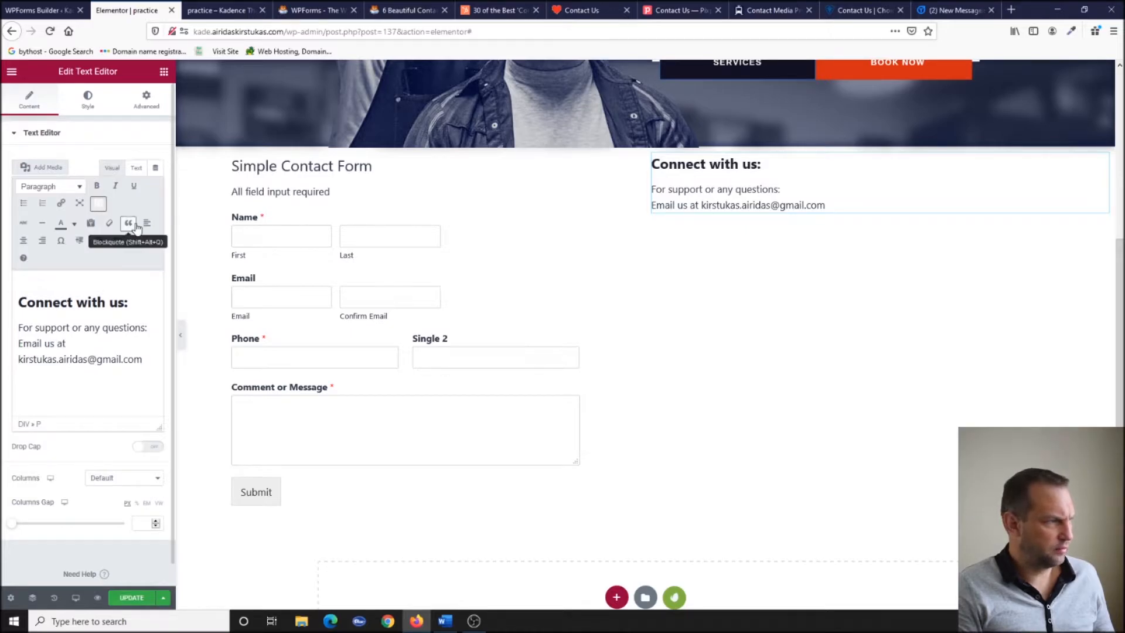
Right-align the contact paragraph and the 'Connect with us:' heading, update the page and preview it.
click(42, 240)
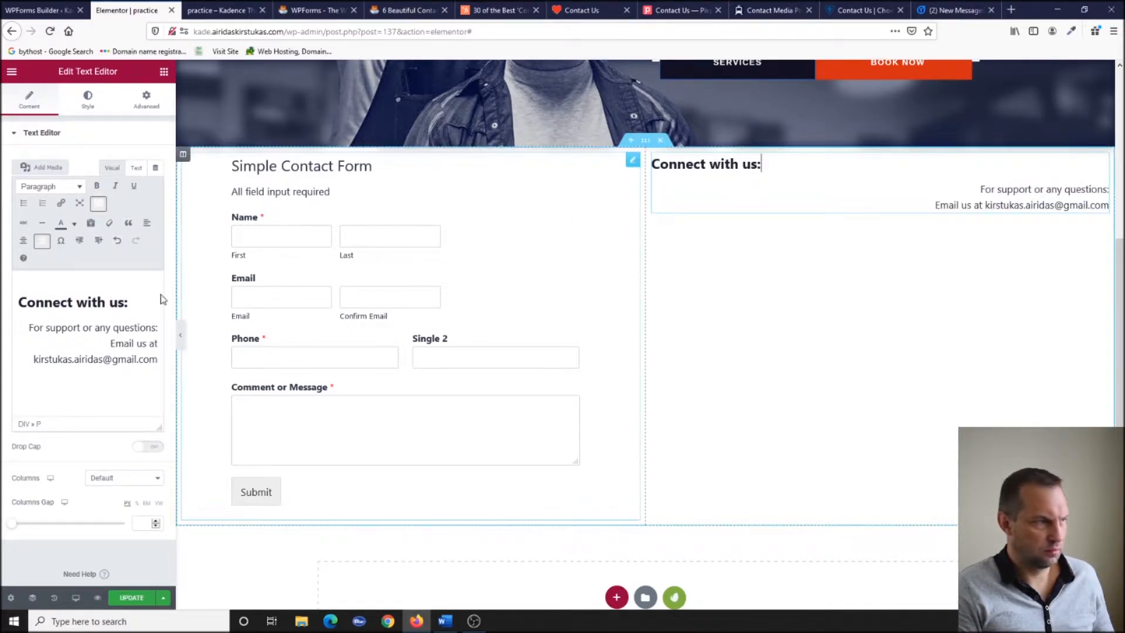
click(763, 164)
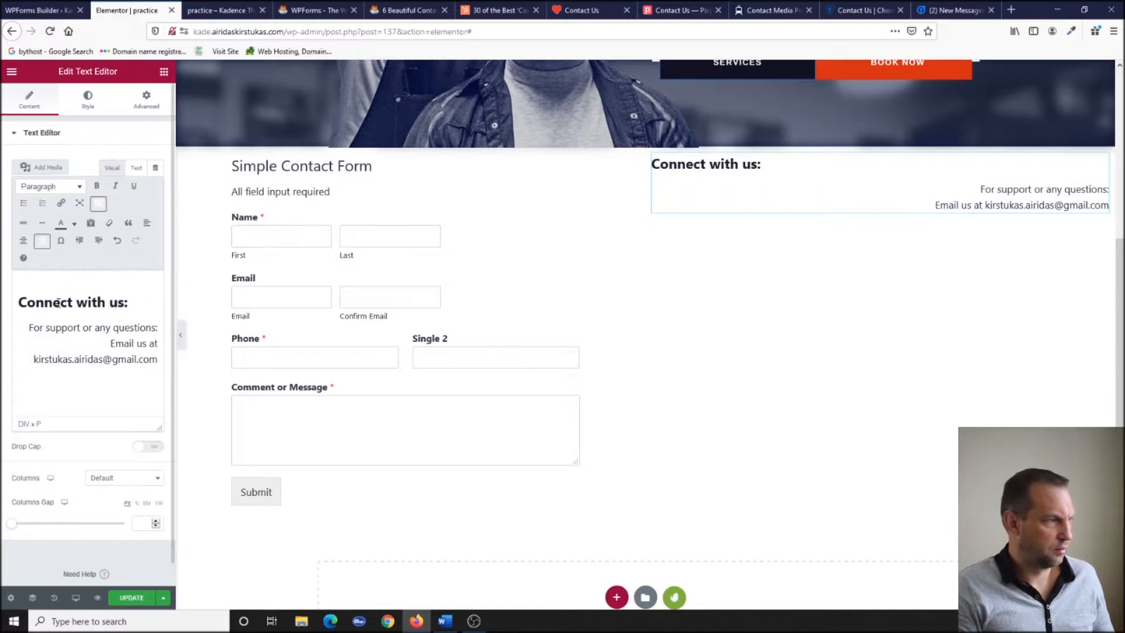
click(42, 240)
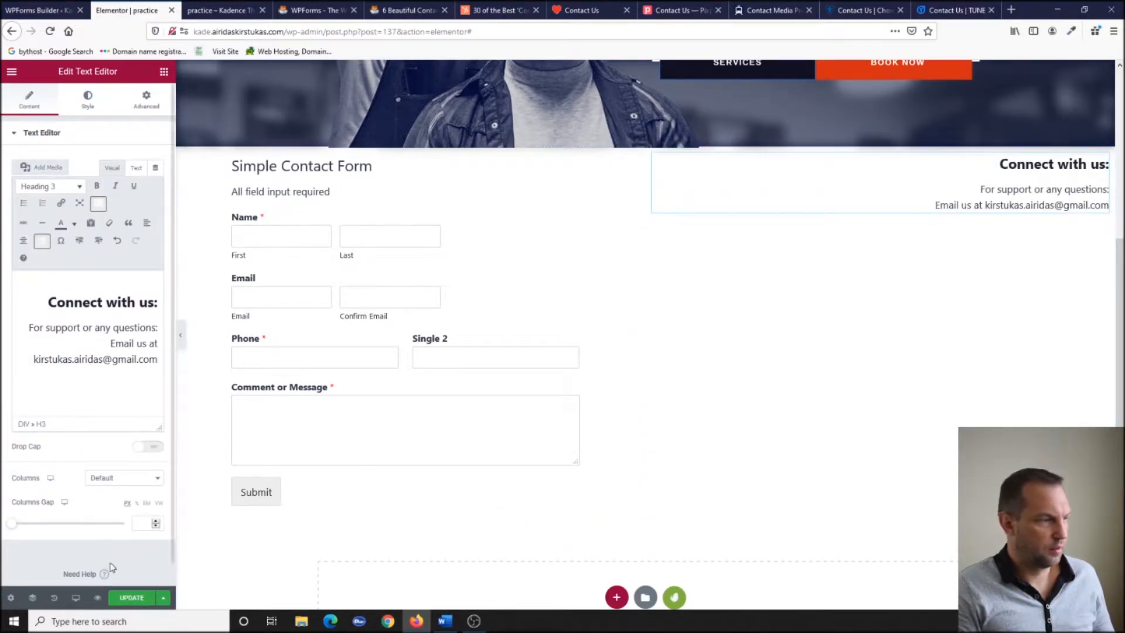
click(131, 597)
click(198, 9)
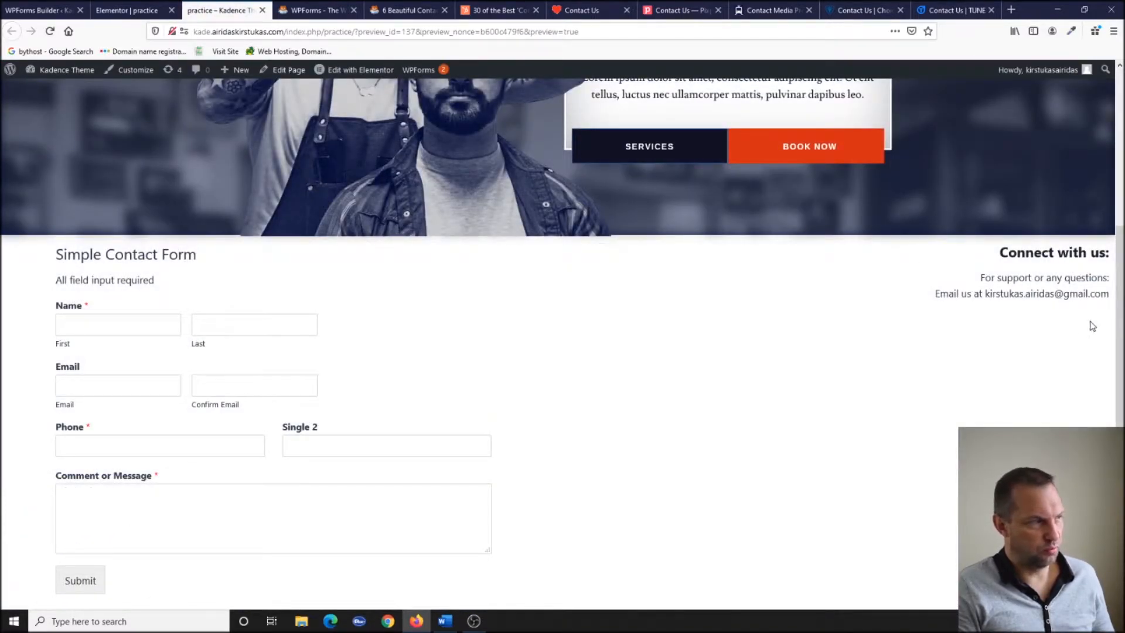
click(126, 10)
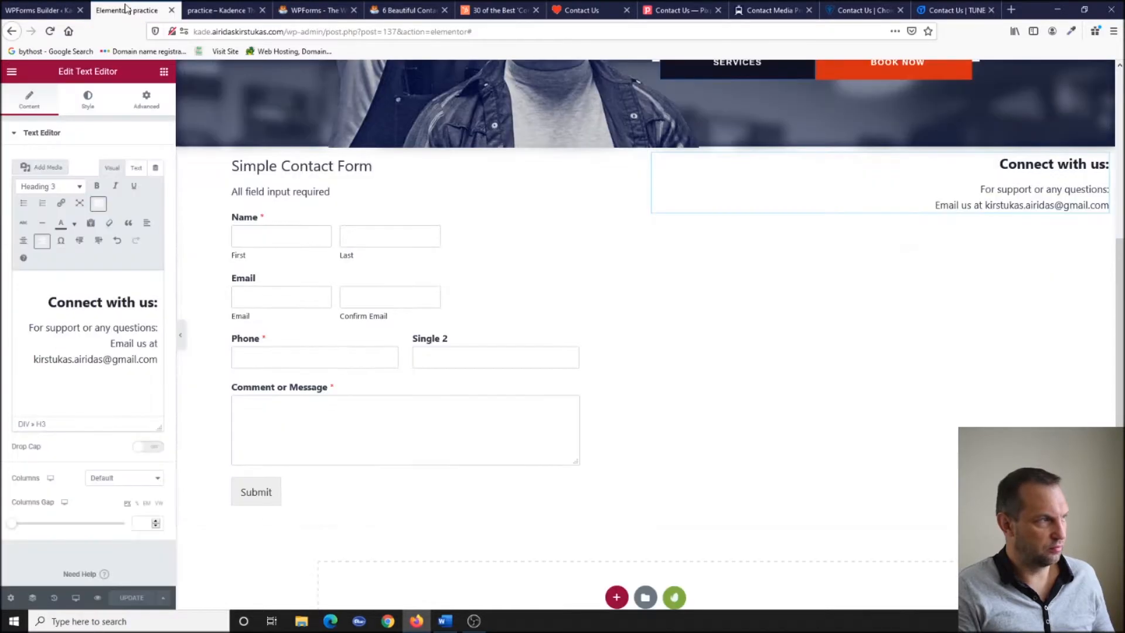
Pad the block in em units, 5 on the right and 6 on top, then update and check the preview.
click(146, 101)
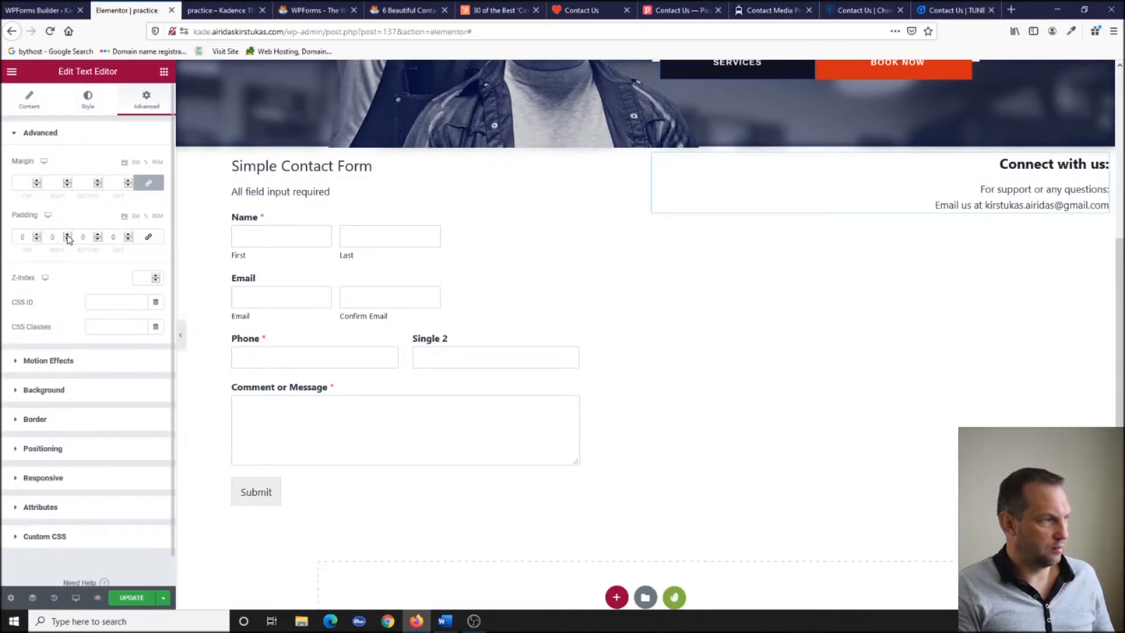
click(136, 217)
click(67, 234)
click(67, 234)
click(67, 234)
click(68, 234)
click(67, 234)
click(67, 233)
click(67, 234)
click(67, 234)
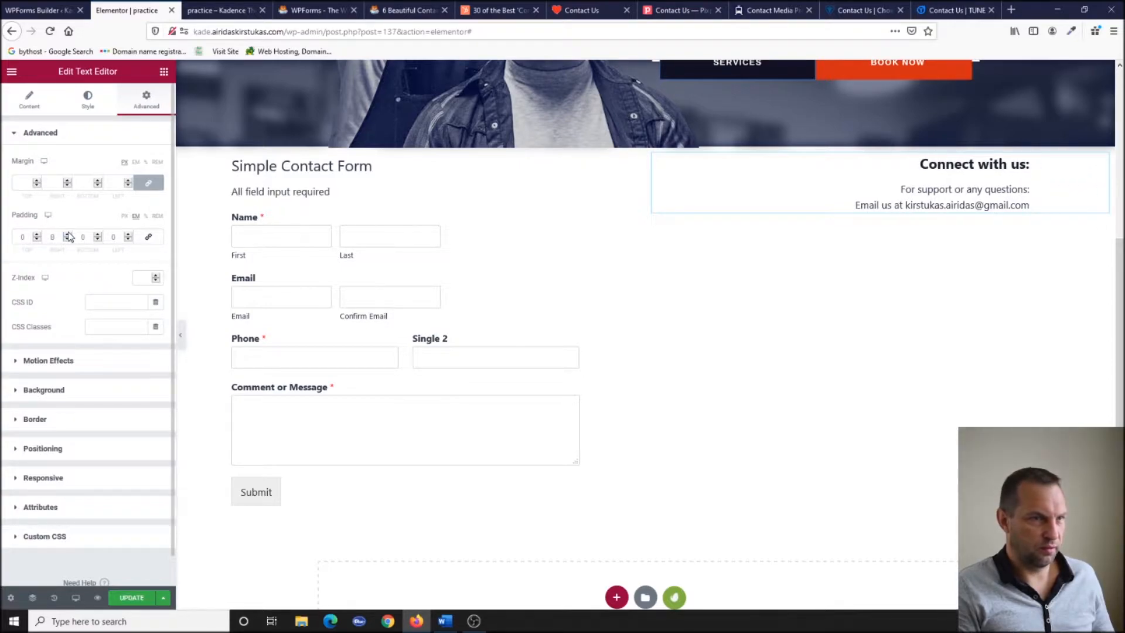
click(37, 234)
click(36, 234)
click(37, 234)
click(37, 234)
click(37, 234)
click(37, 233)
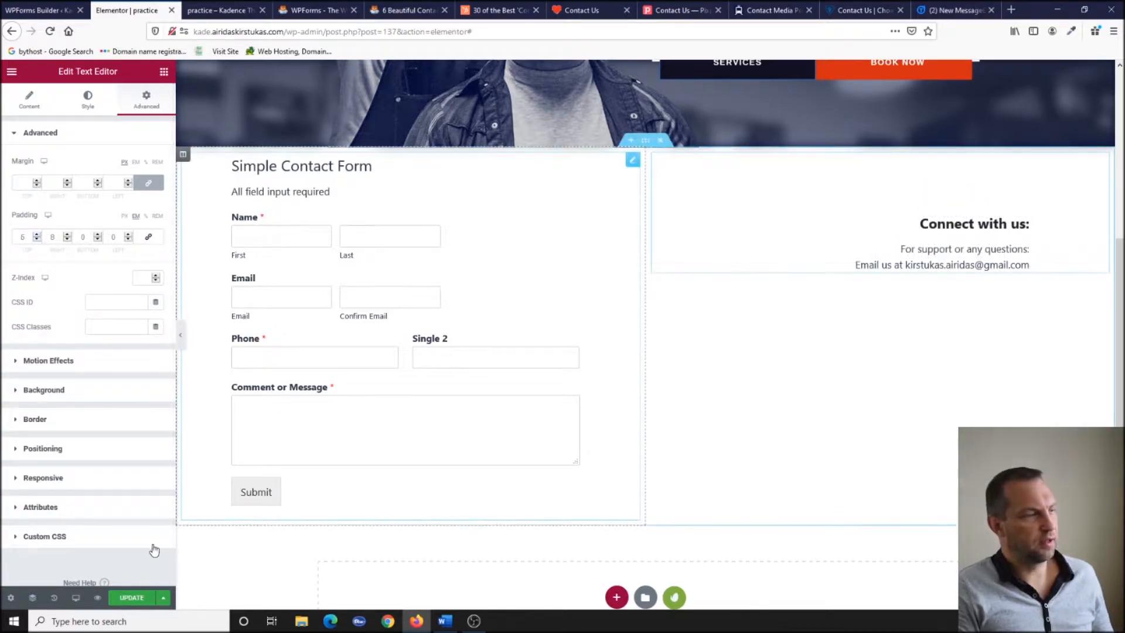
click(136, 598)
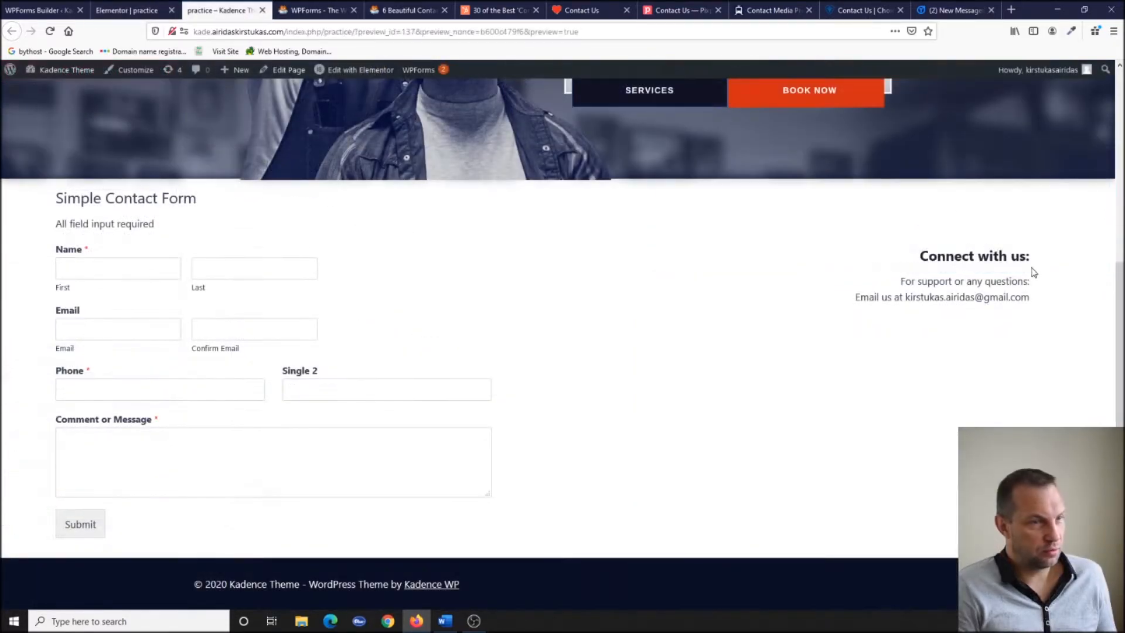
scroll(402, 345, up, 5)
scroll(391, 324, down, 4)
scroll(391, 325, down, 1)
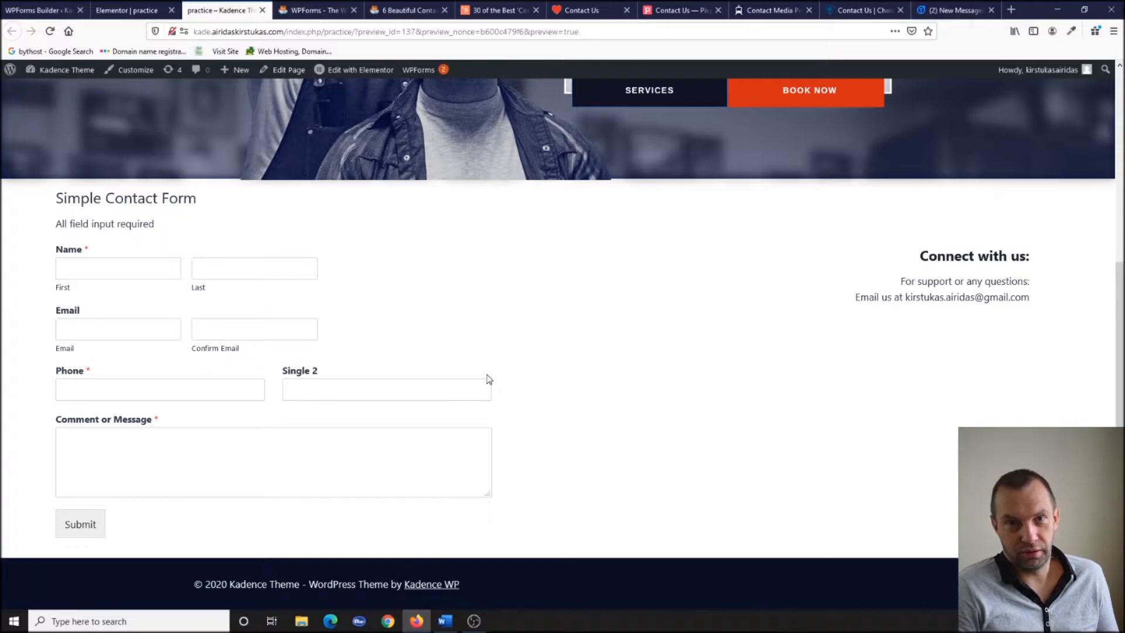
Select the Melonfree CSS block in the WPForms contact form designs article, then return to the barber site tab.
click(322, 10)
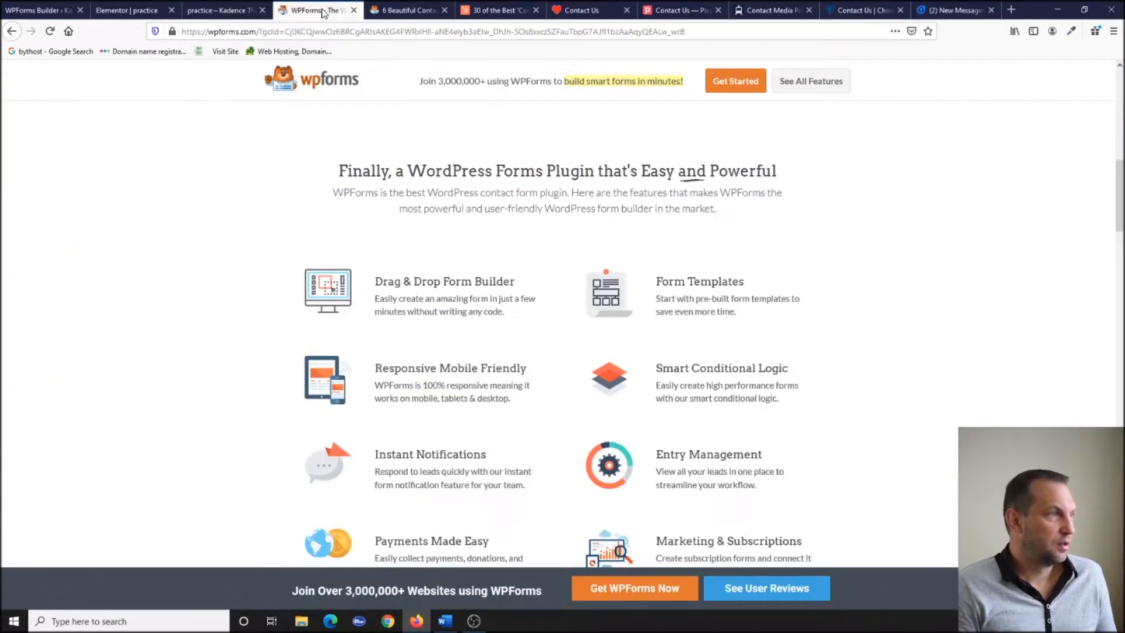
click(402, 11)
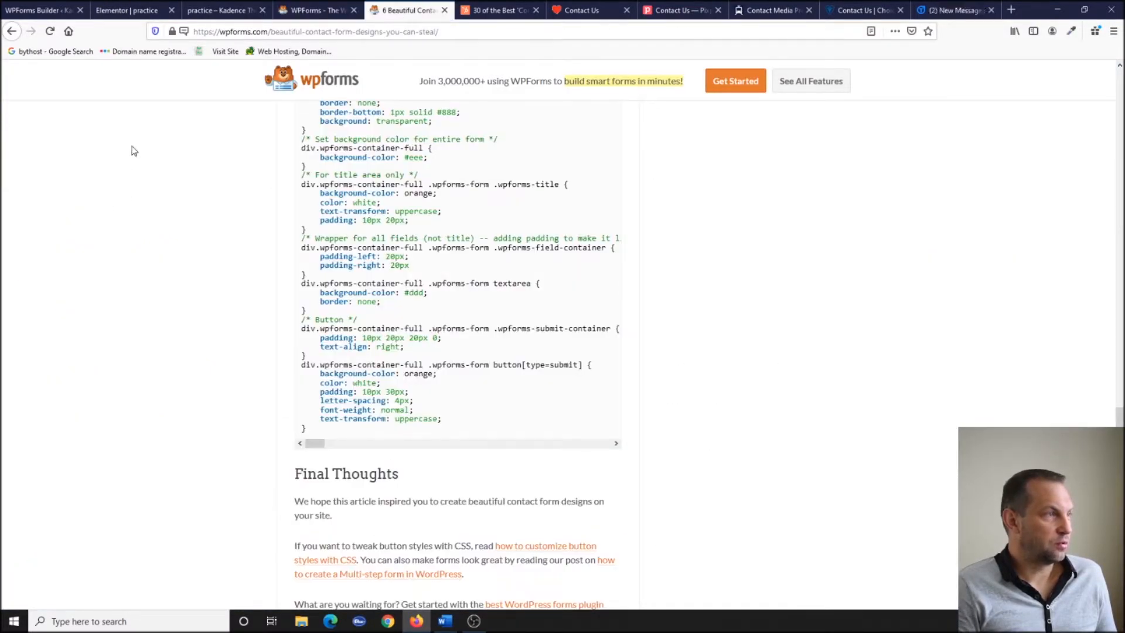
scroll(438, 334, up, 15)
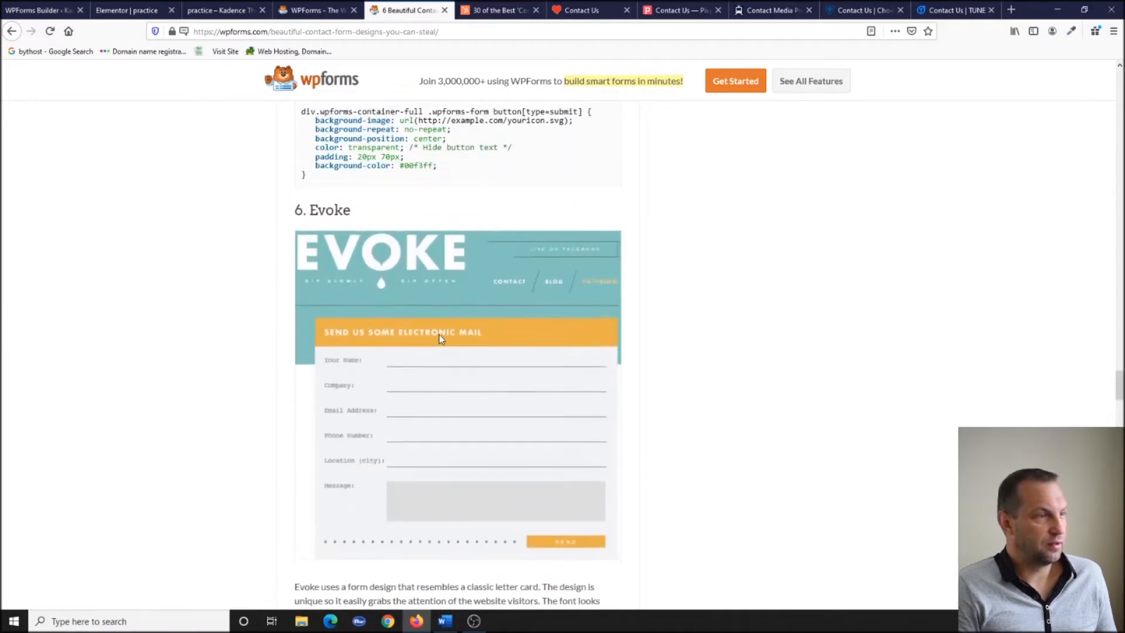
scroll(1041, 254, up, 10)
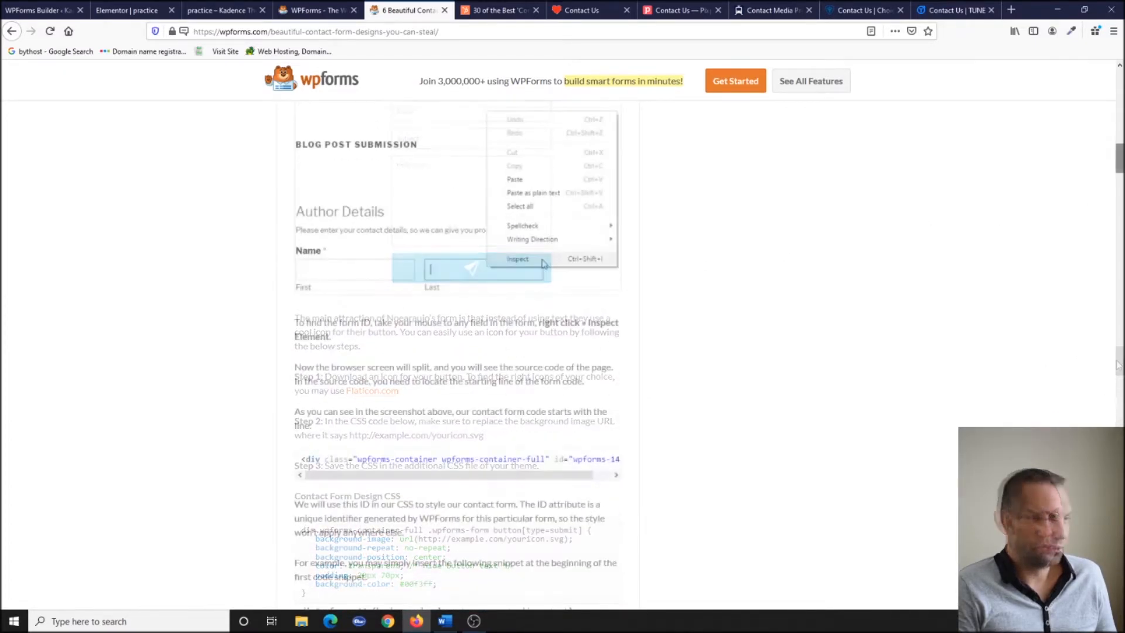
scroll(797, 322, down, 15)
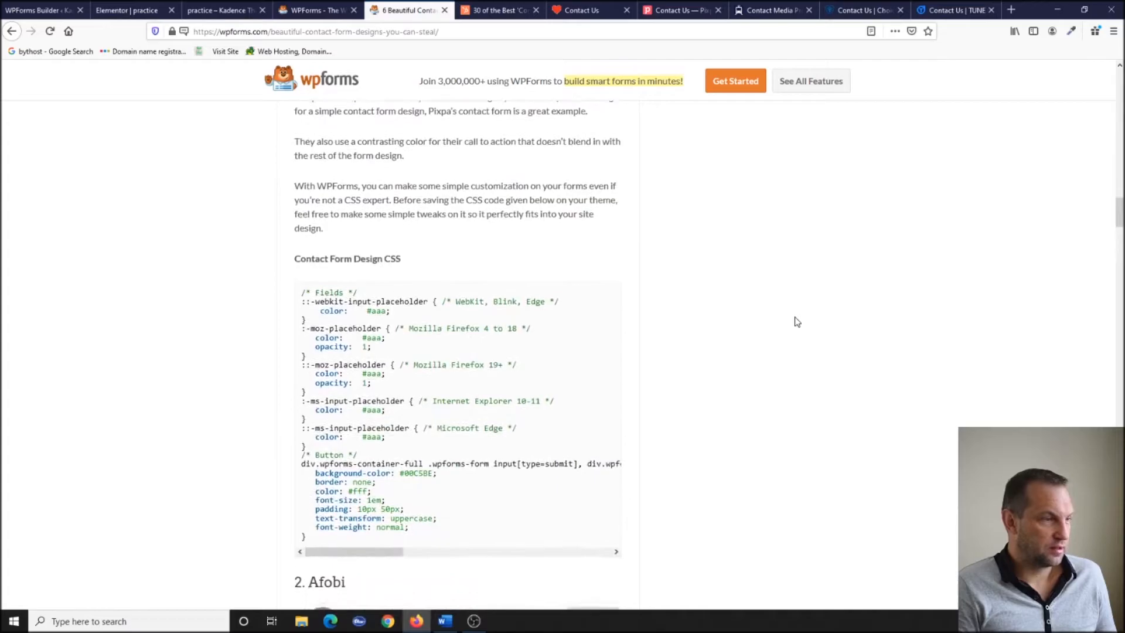
scroll(797, 322, down, 6)
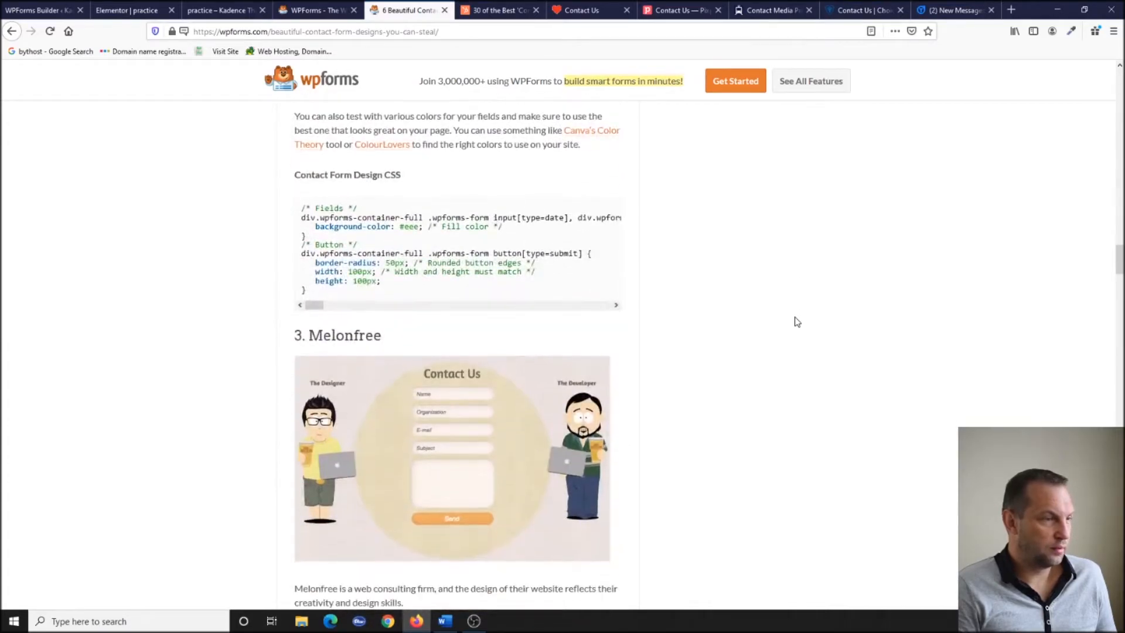
scroll(446, 410, down, 2)
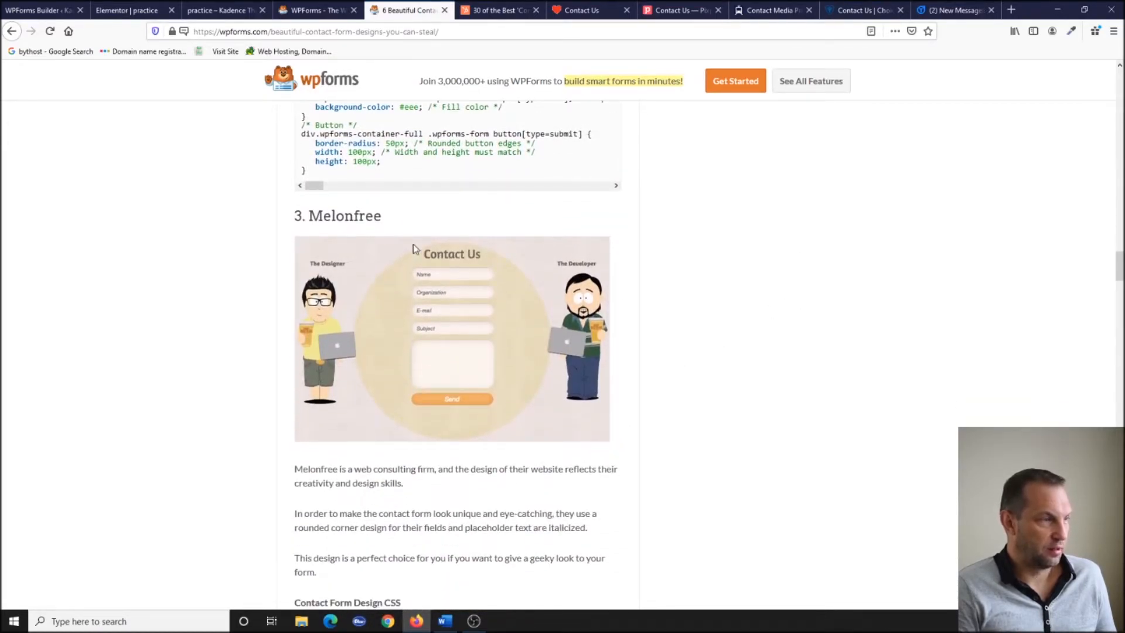
scroll(512, 394, down, 3)
scroll(586, 322, up, 1)
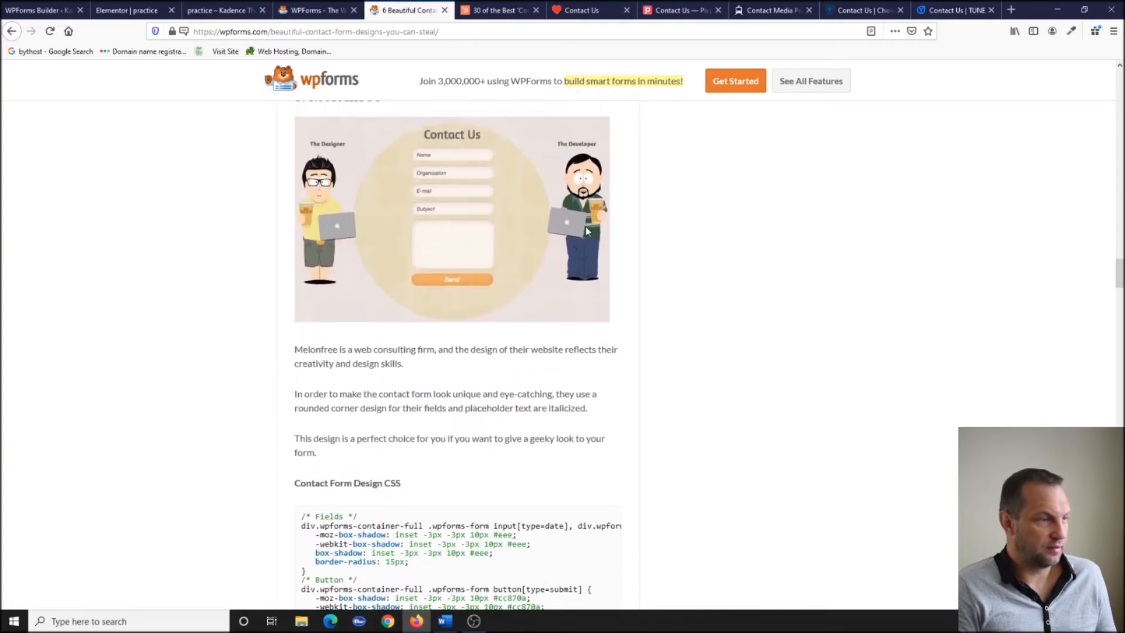
scroll(678, 245, down, 3)
scroll(293, 311, down, 1)
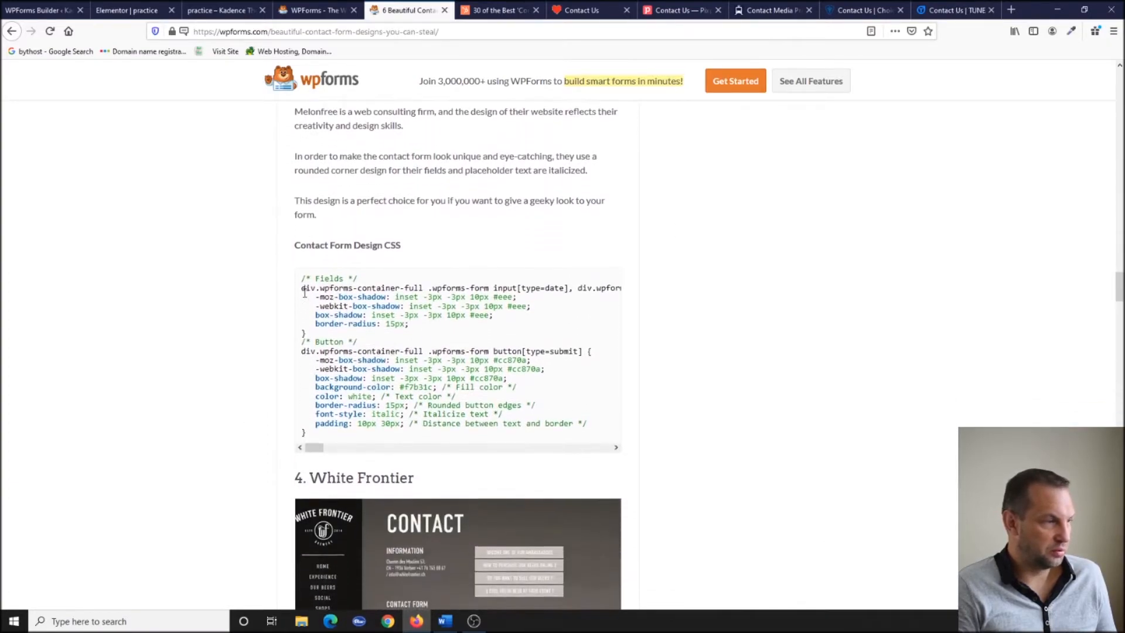
drag(303, 274, 558, 347)
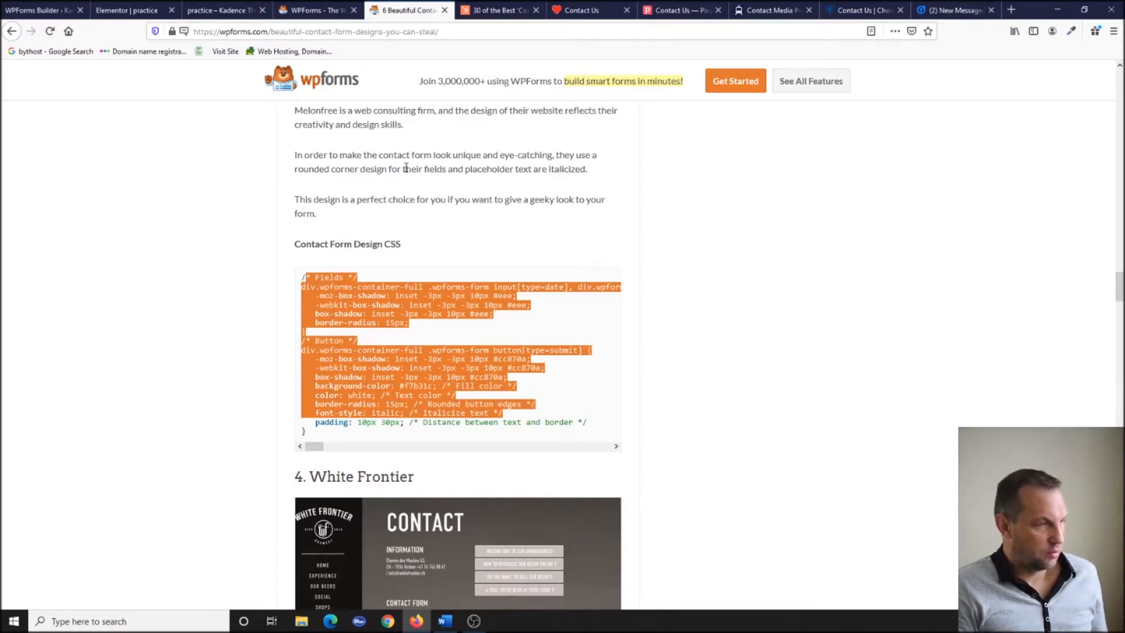
click(212, 12)
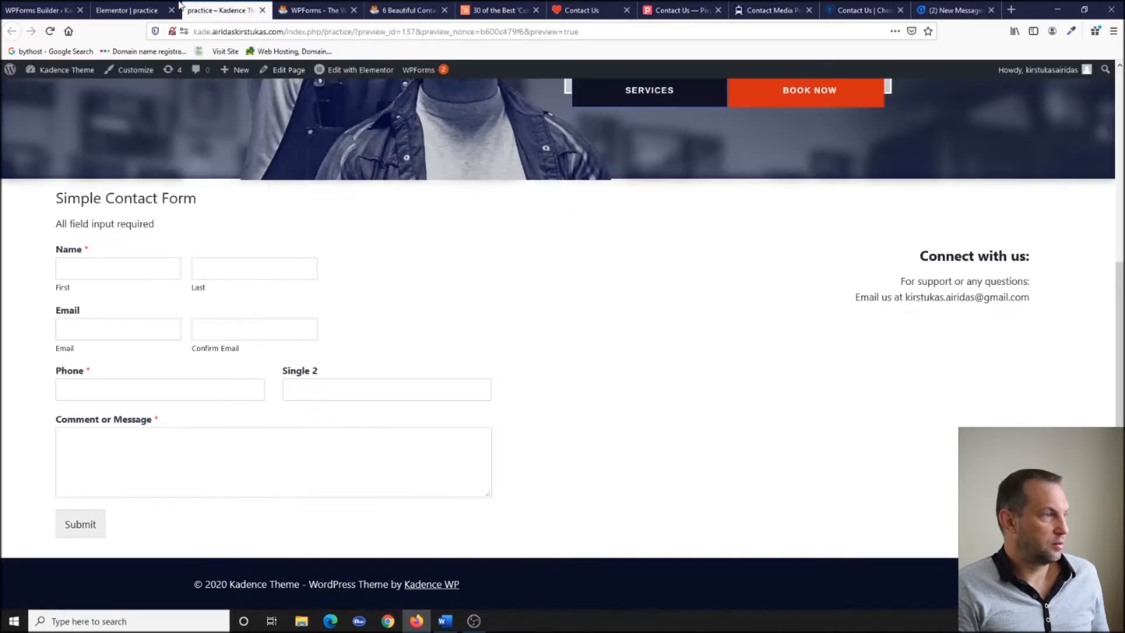
Add the Melonfree CSS to the Customizer's Additional CSS and reload the contact page to see the styling.
scroll(397, 301, up, 5)
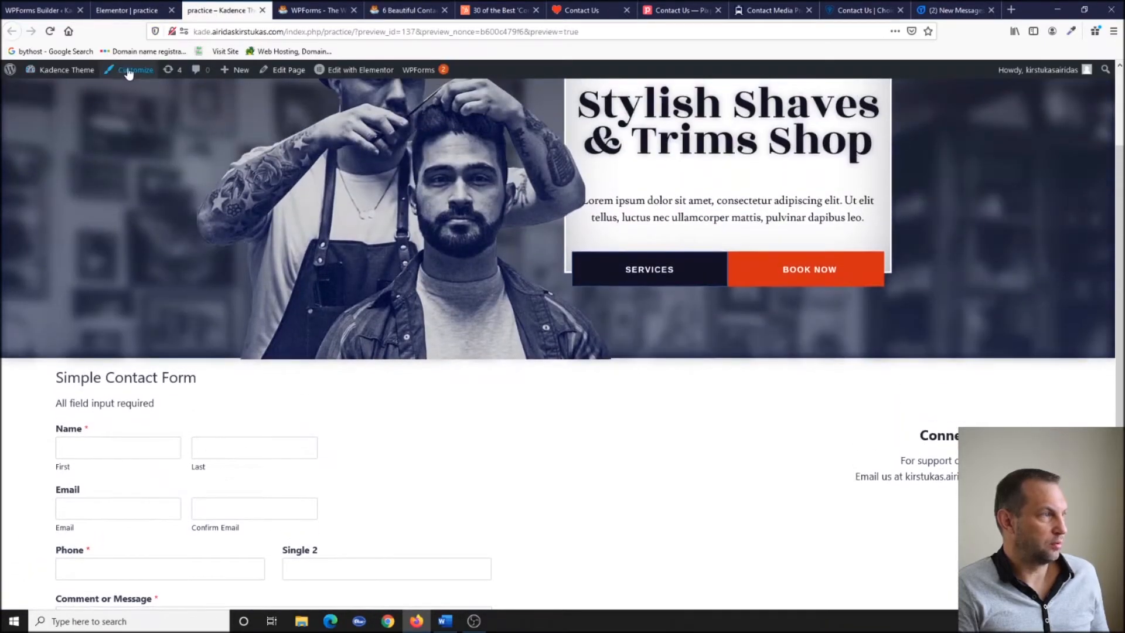
right_click(128, 71)
click(170, 80)
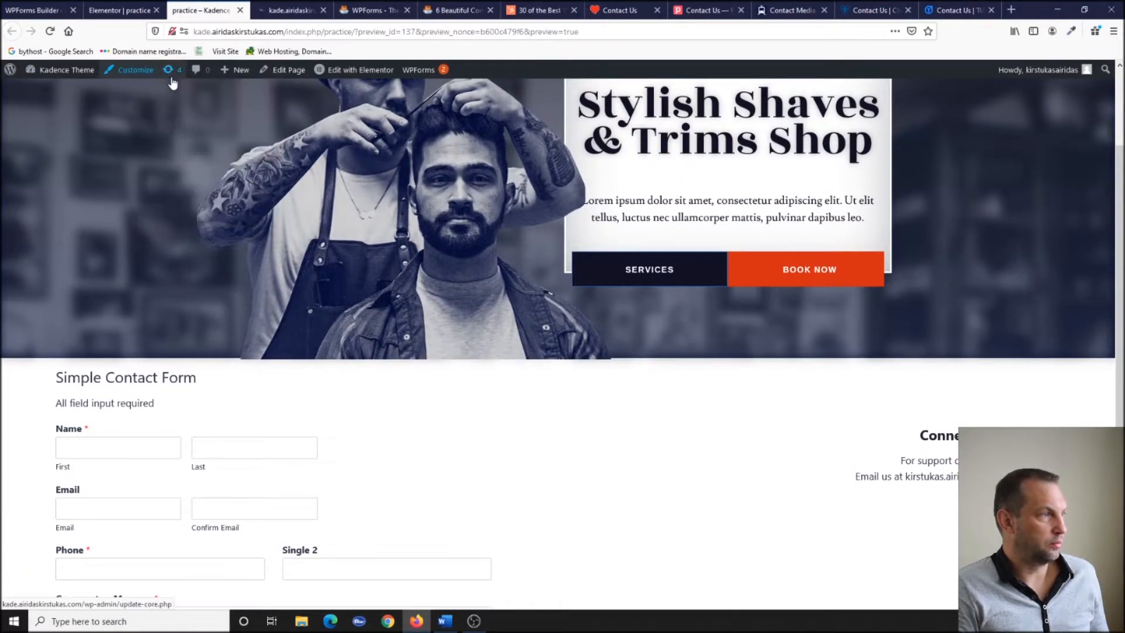
click(291, 11)
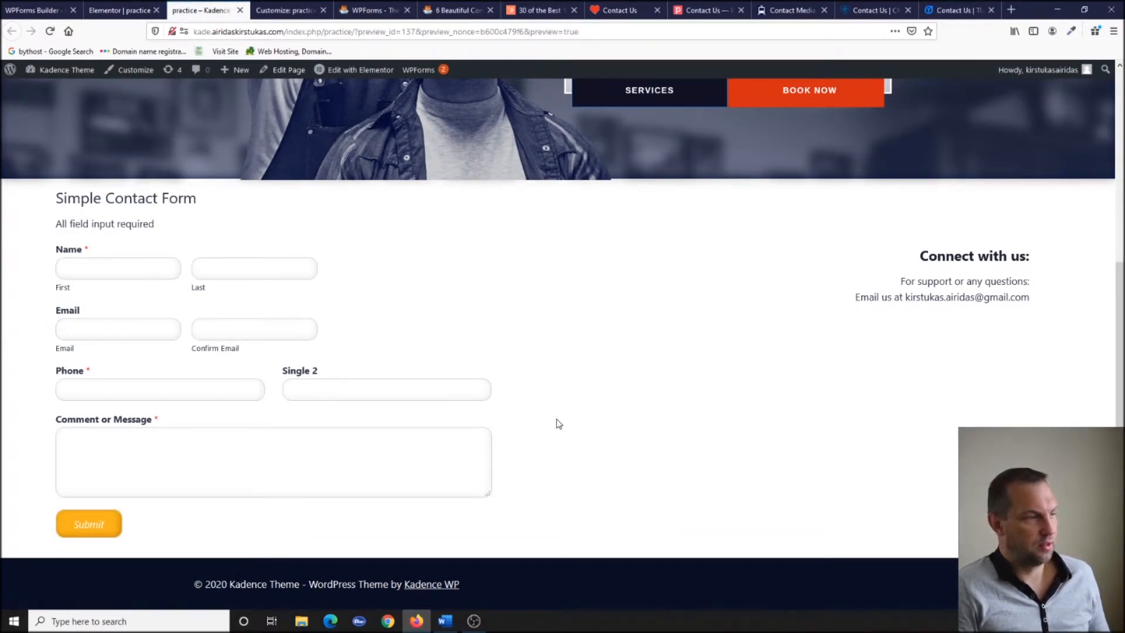
click(270, 8)
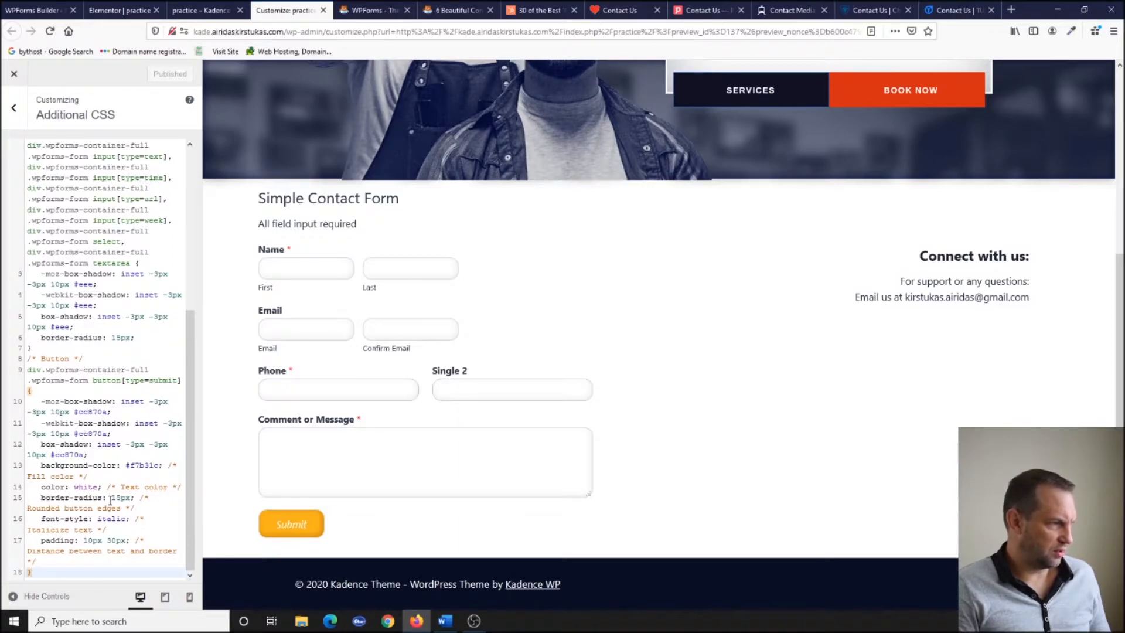
scroll(98, 347, up, 5)
scroll(97, 352, down, 5)
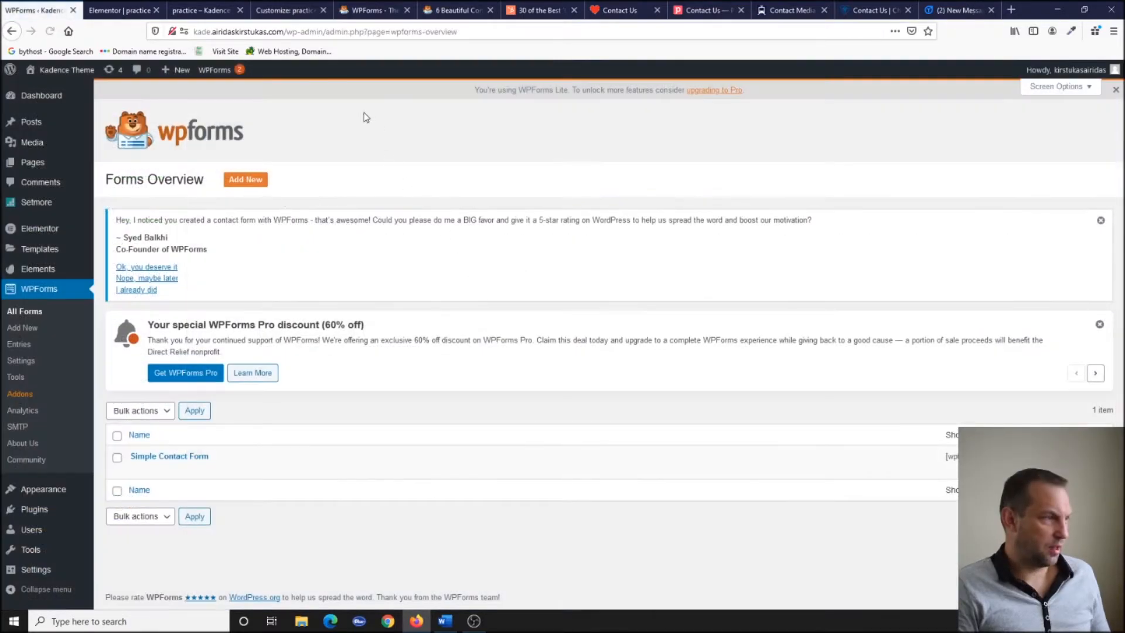
Create a form from the Newsletter Signup template, show it in a Footer 3 WPForms widget, and publish.
click(247, 181)
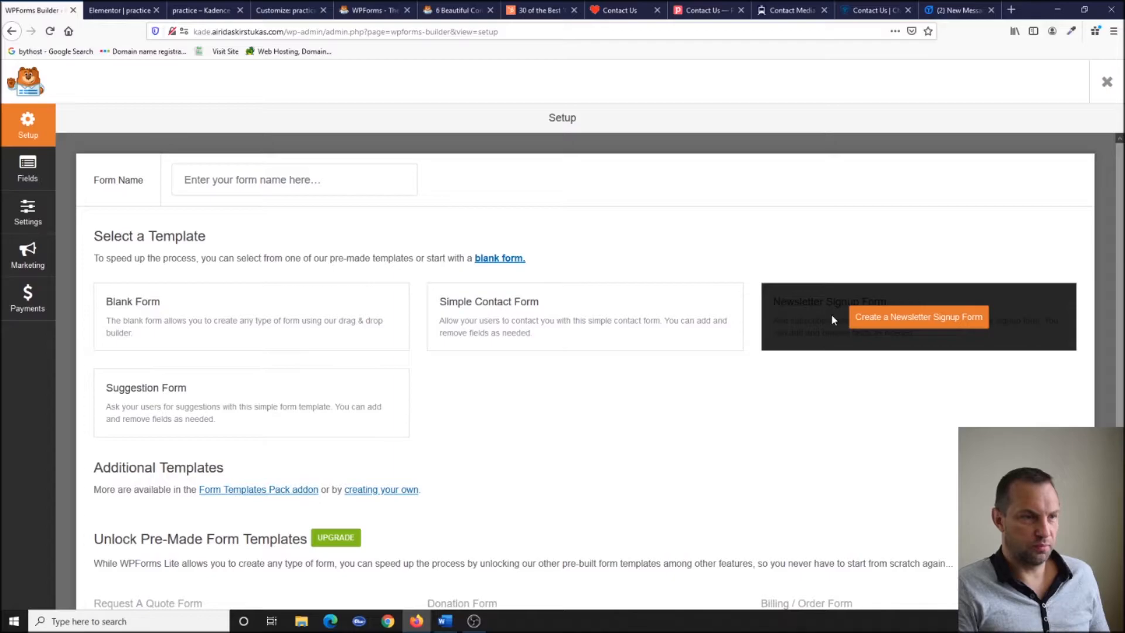
click(953, 317)
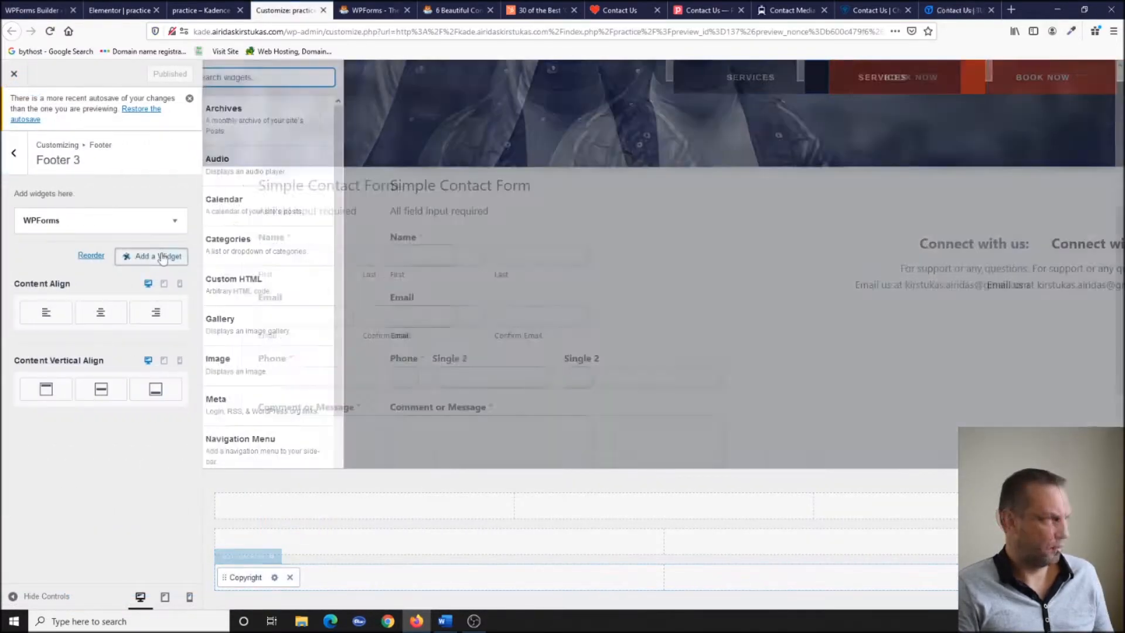
text(wp)
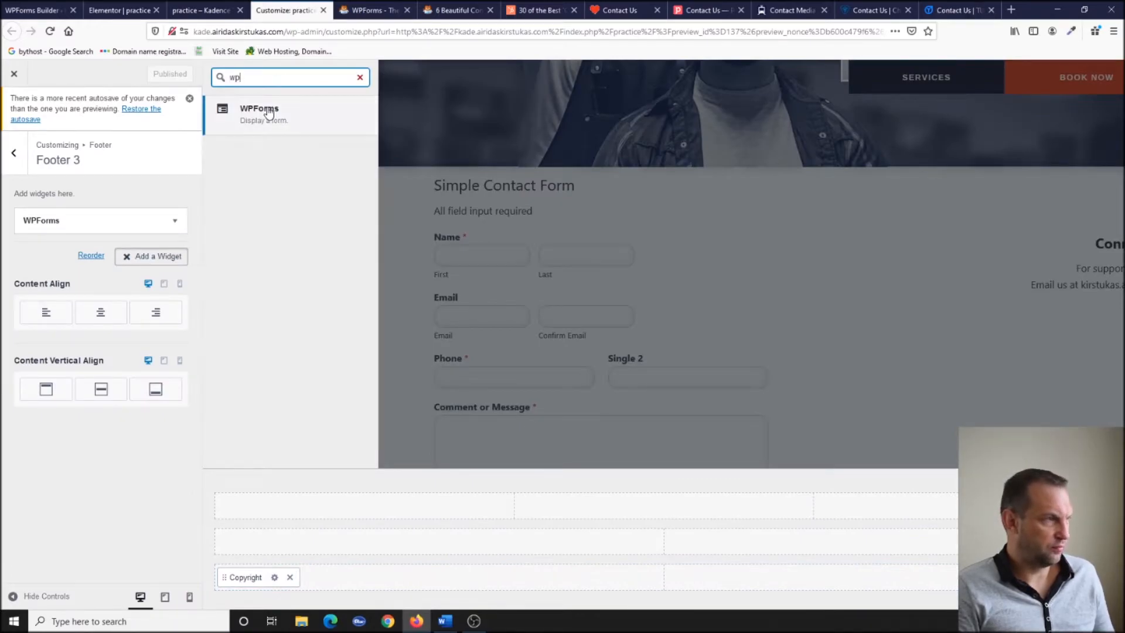
click(268, 107)
click(117, 295)
click(106, 341)
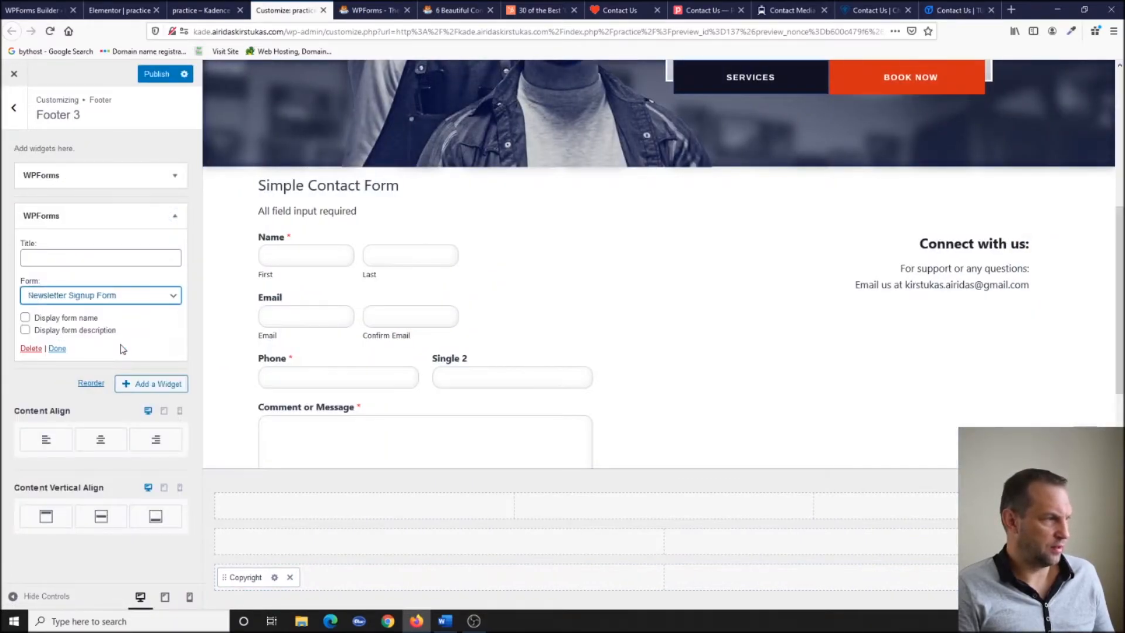
scroll(832, 375, down, 5)
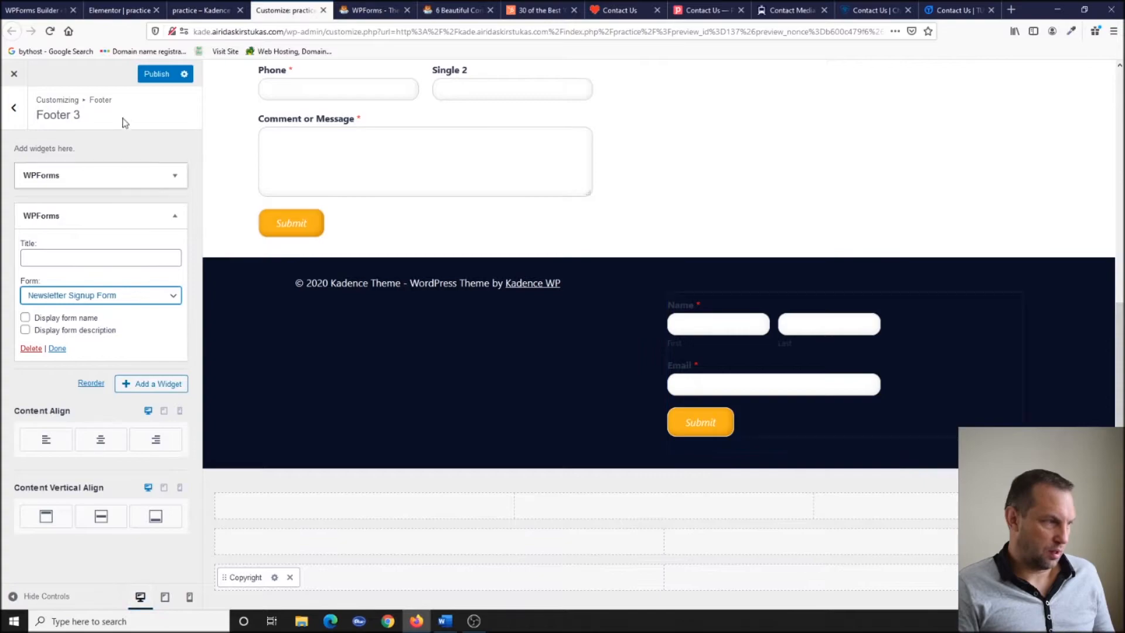
click(157, 80)
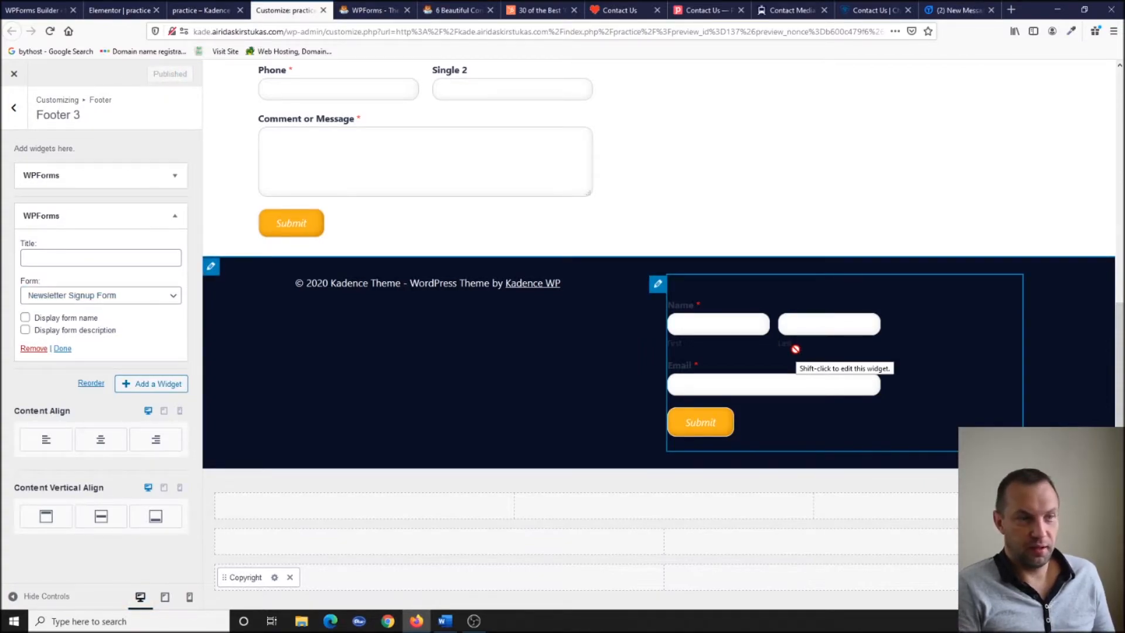
Delete the Name field from the Newsletter Signup Form.
click(364, 10)
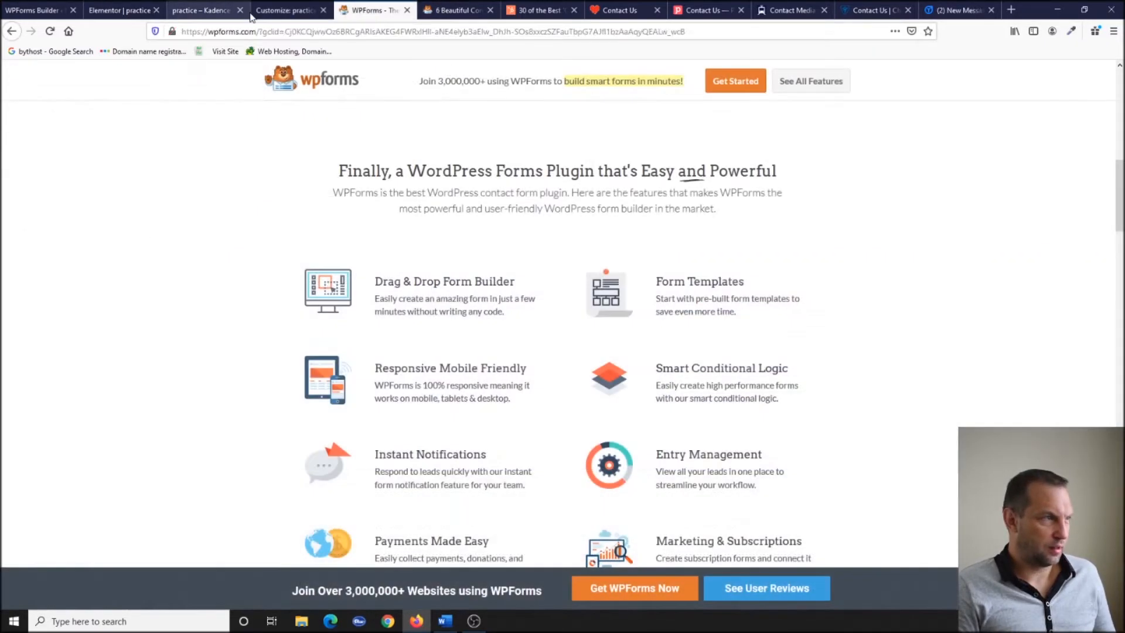
click(201, 10)
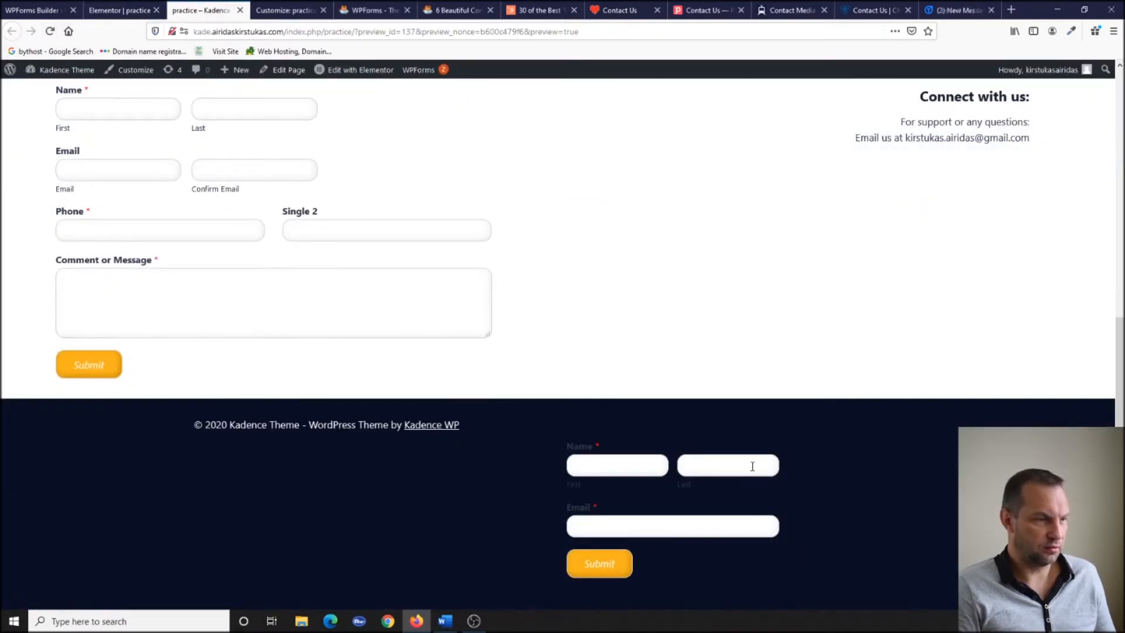
click(34, 7)
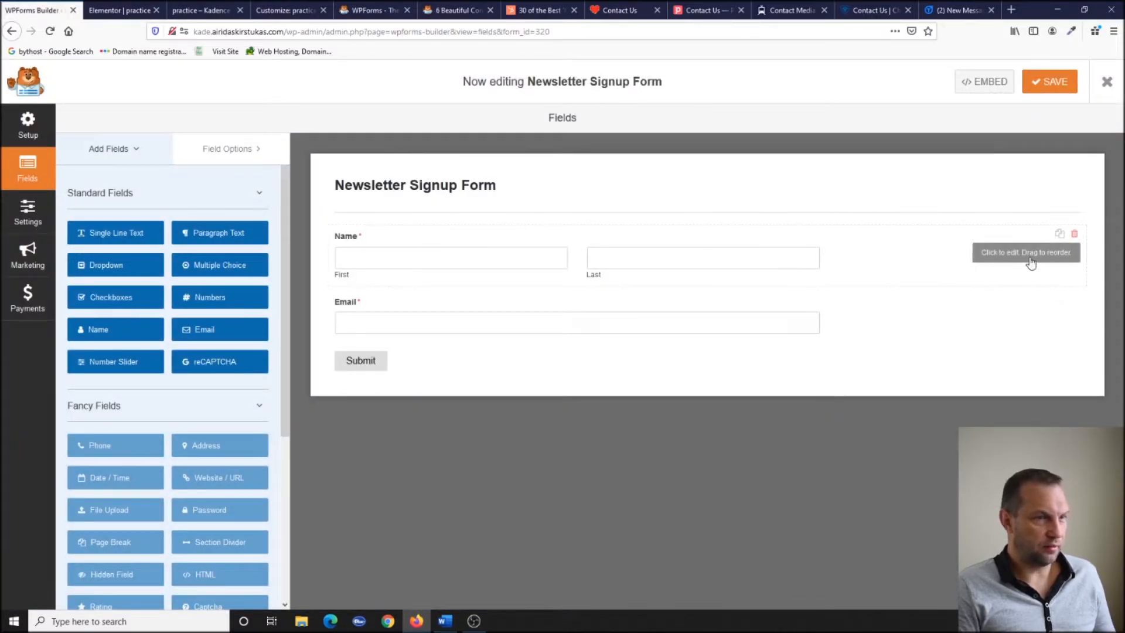
click(1075, 235)
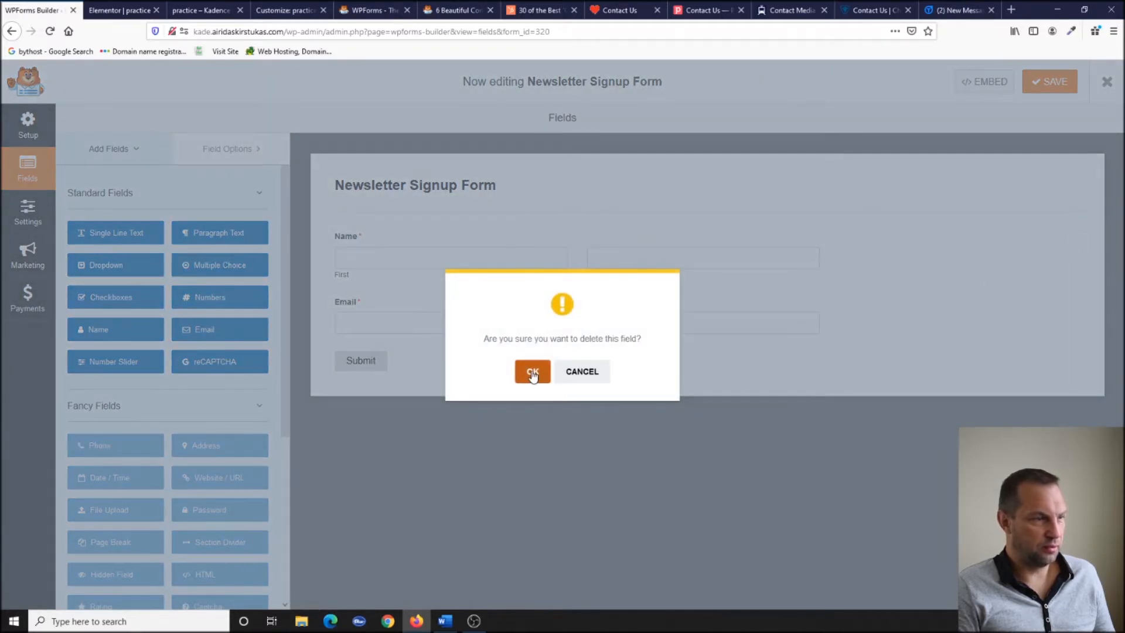
click(534, 372)
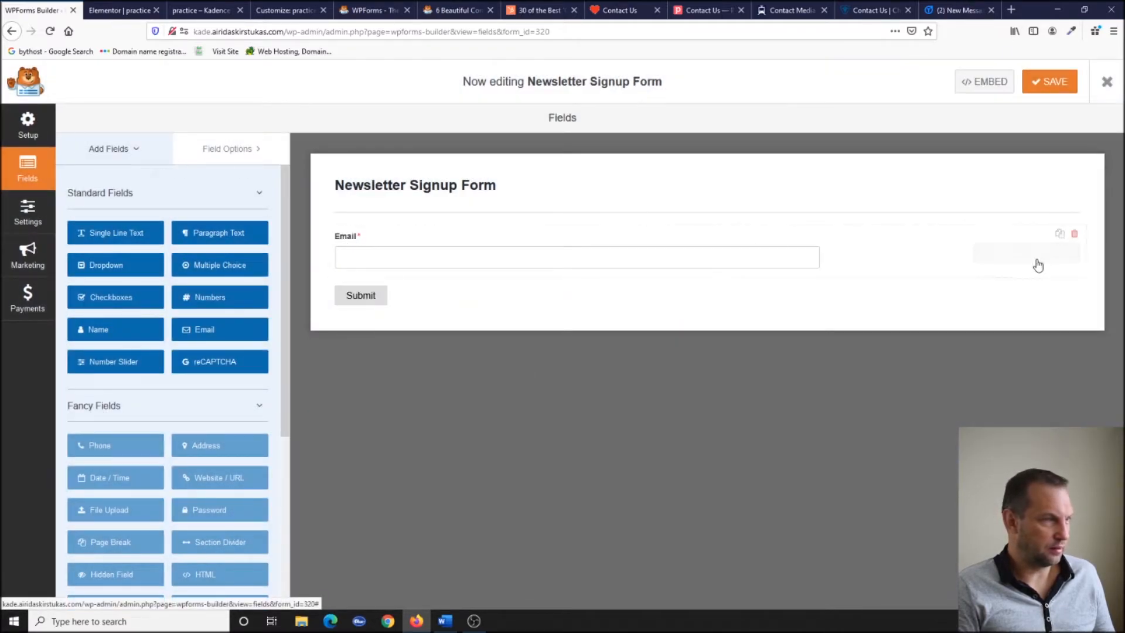
Give the Email field the placeholder text 'Email' and hide its label.
click(897, 268)
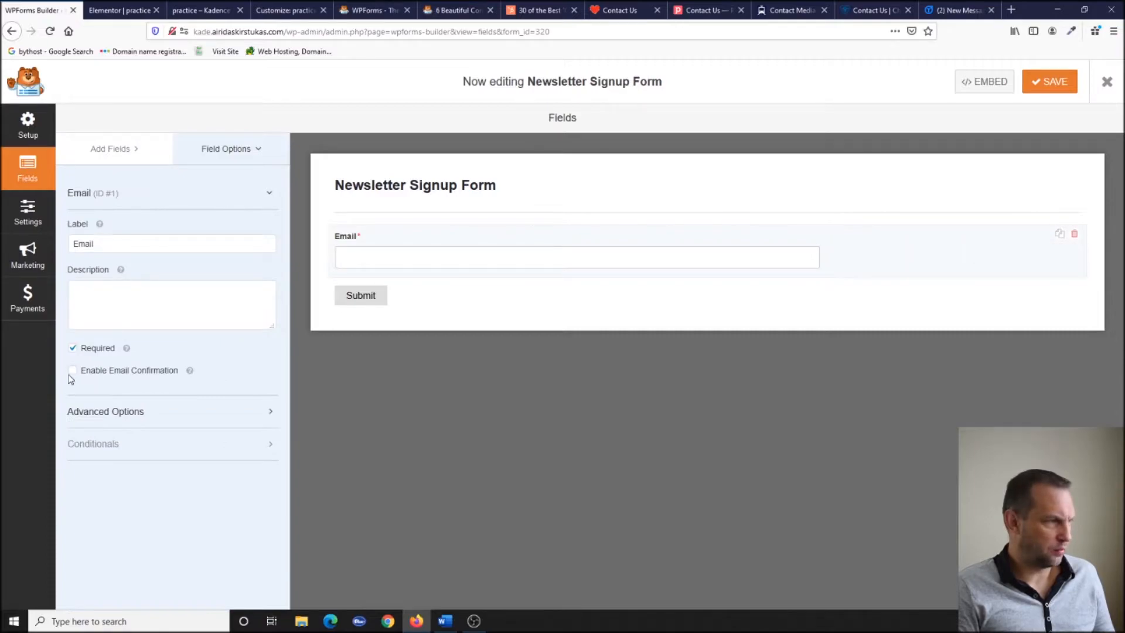
click(174, 415)
scroll(174, 417, down, 3)
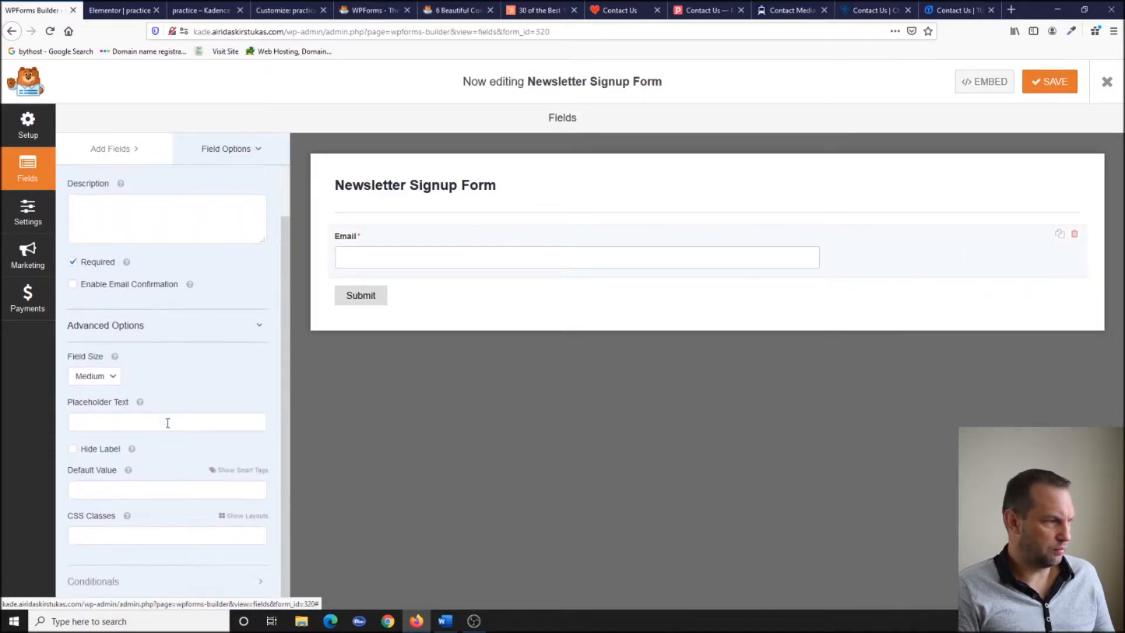
click(170, 419)
text(Email)
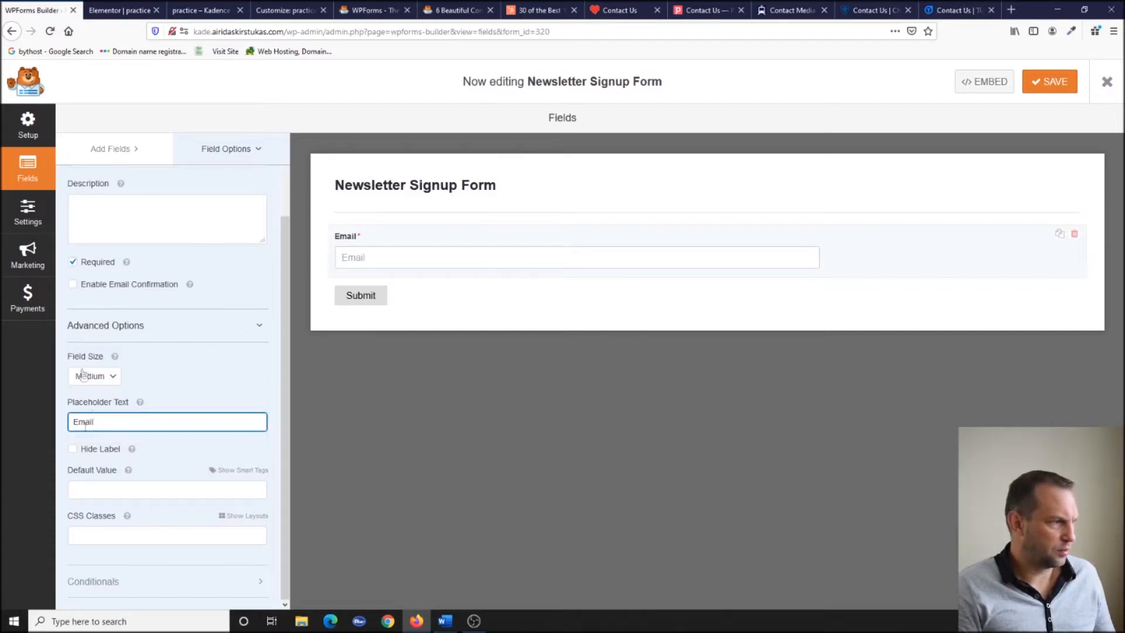
click(72, 450)
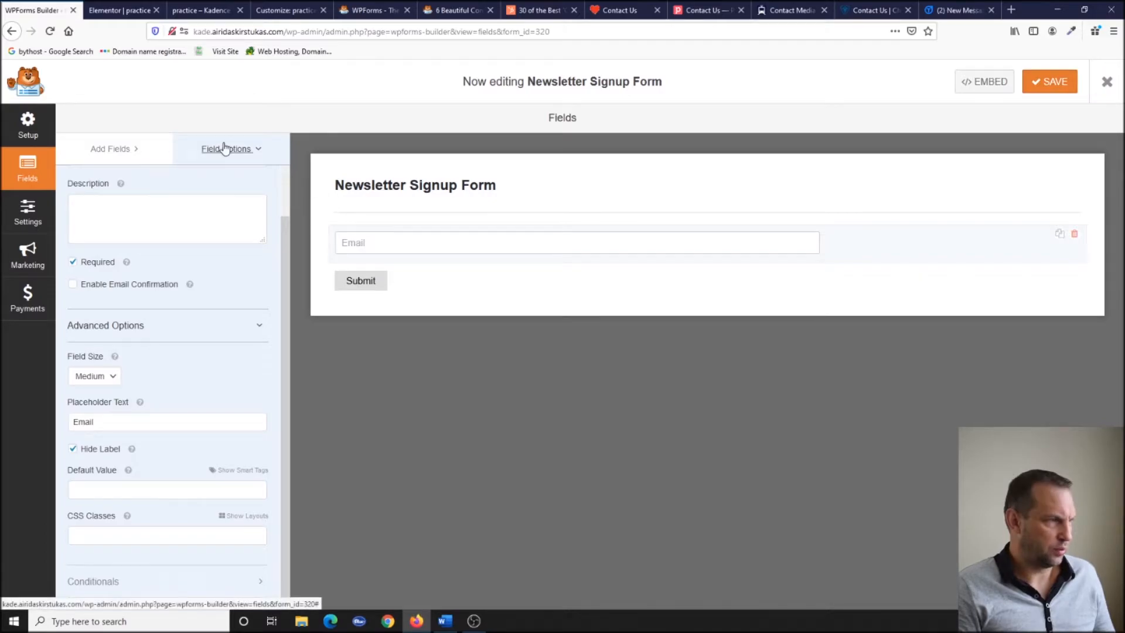
click(28, 212)
Search 'wp form inline', open the single-line form guide, and select the 'inline-fields' class name.
click(454, 111)
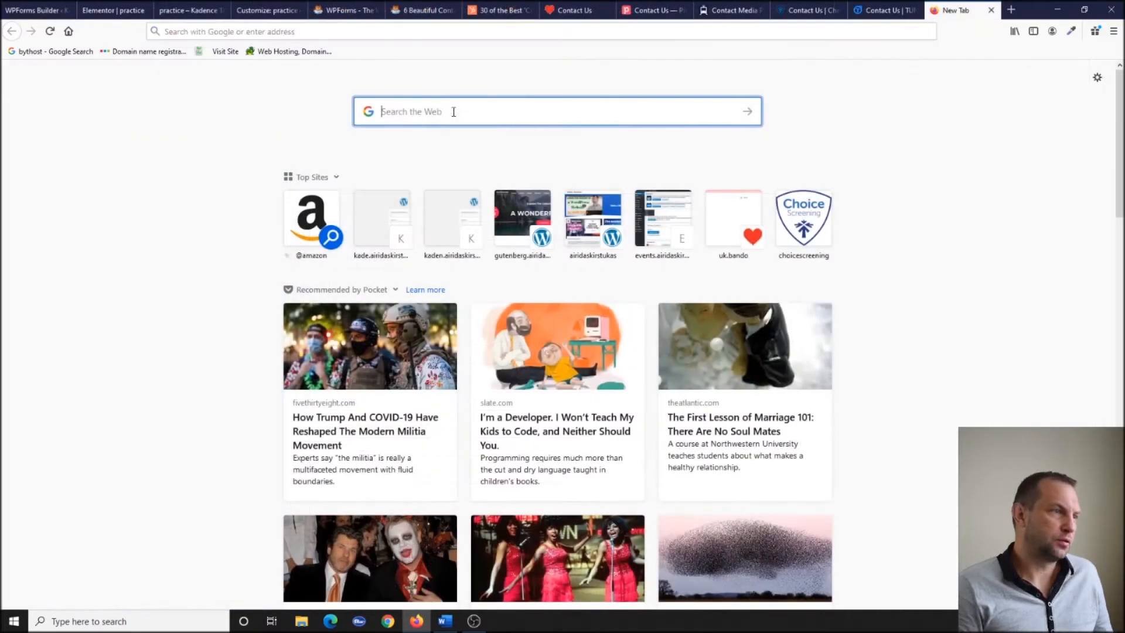
text(wp form inli)
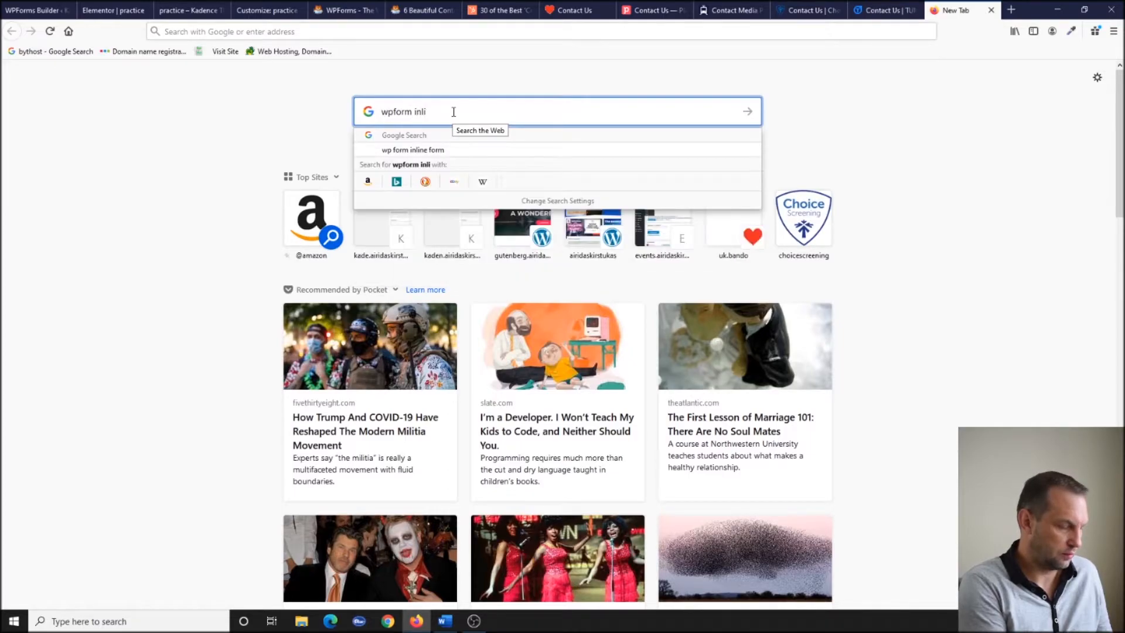
text(ne)
key(Return)
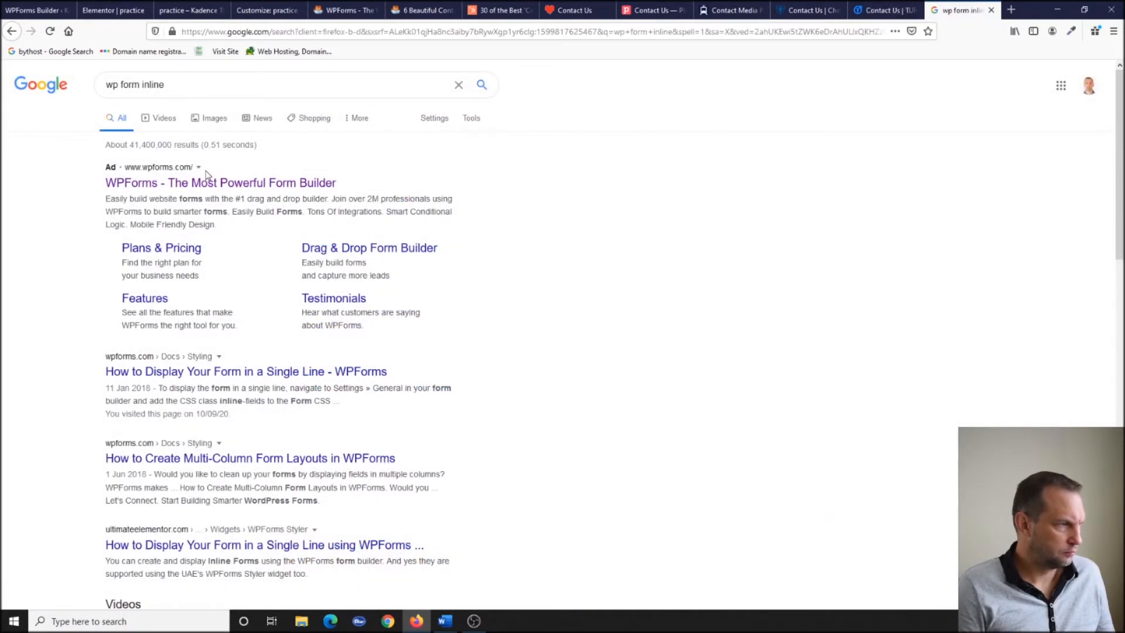
click(184, 376)
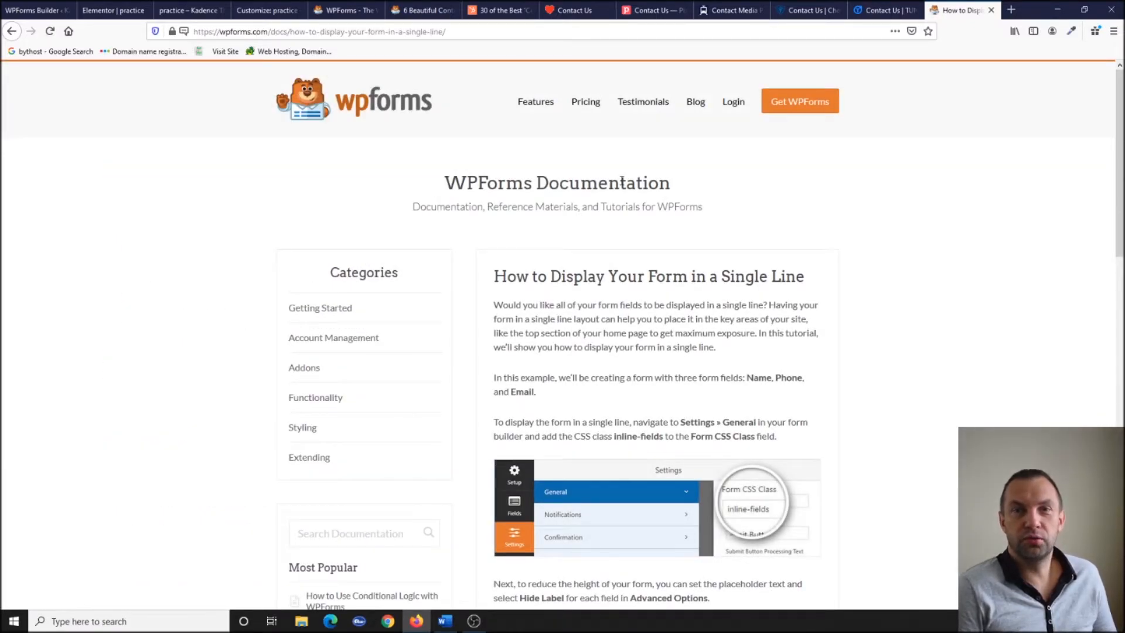
scroll(665, 297, down, 3)
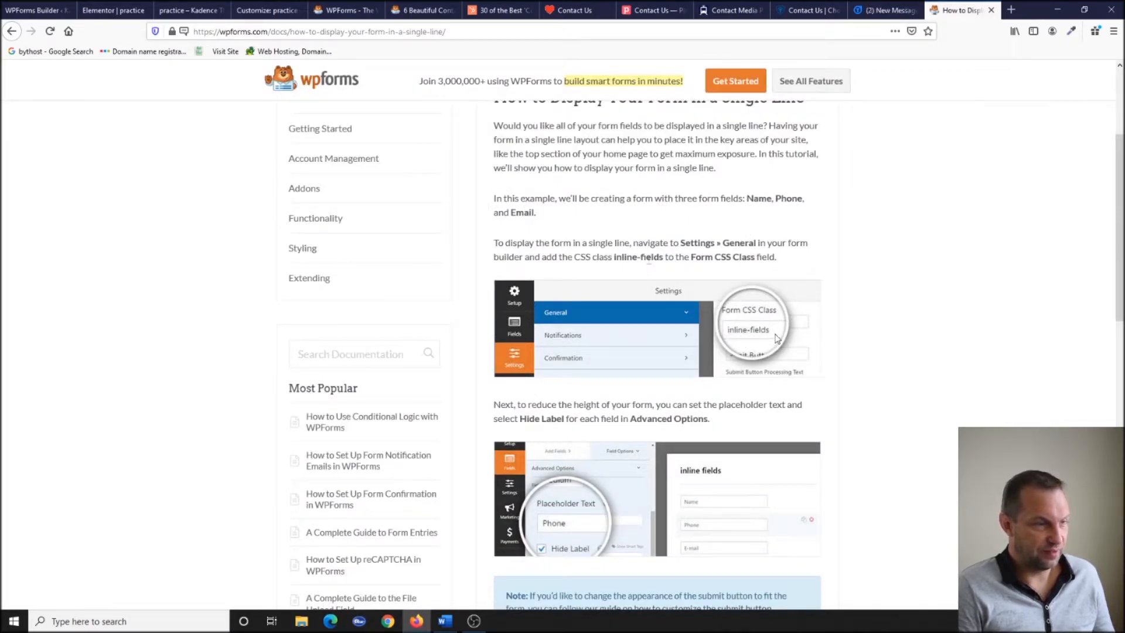
drag(663, 260, 615, 261)
key(ctrl+c)
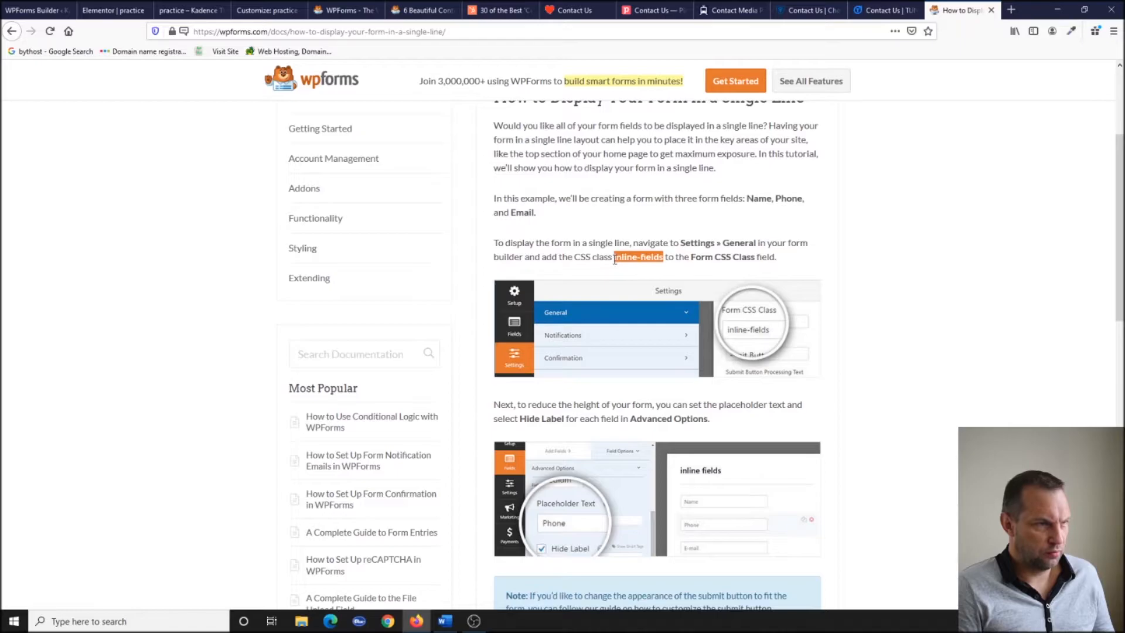
scroll(615, 261, down, 2)
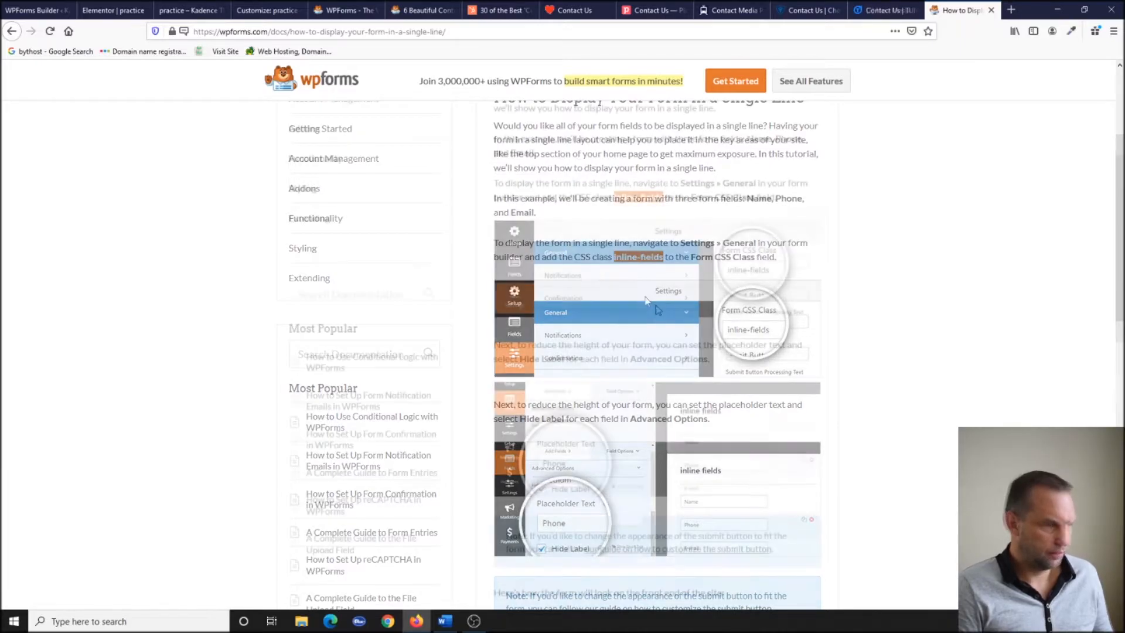
click(40, 8)
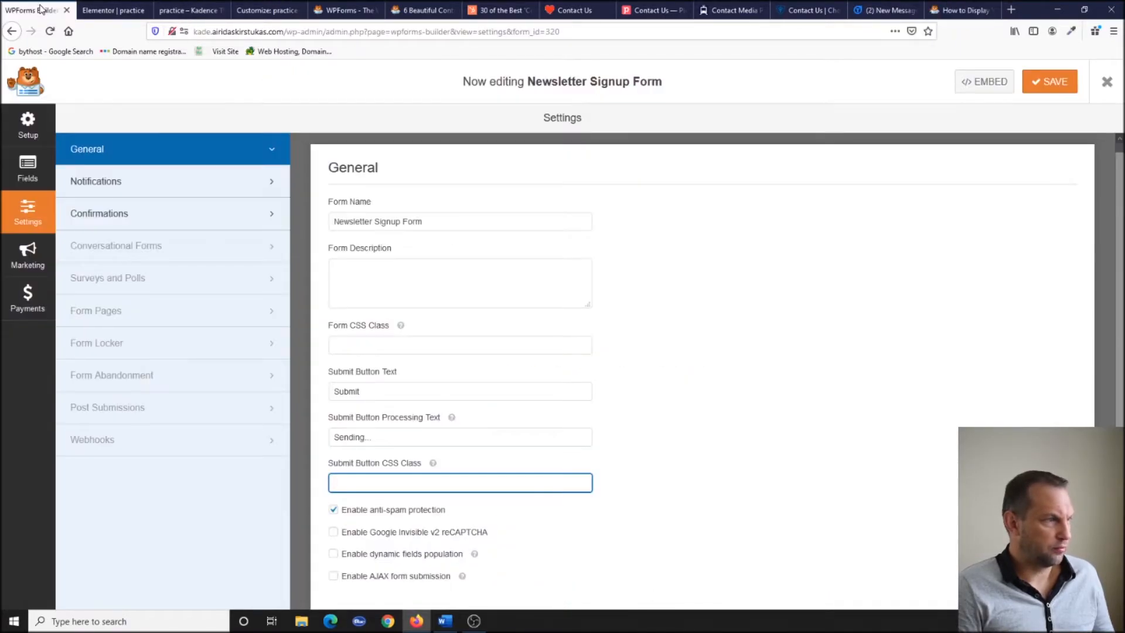
Set the Form CSS Class to 'inline-fields', save the form, and reload the footer preview.
click(396, 343)
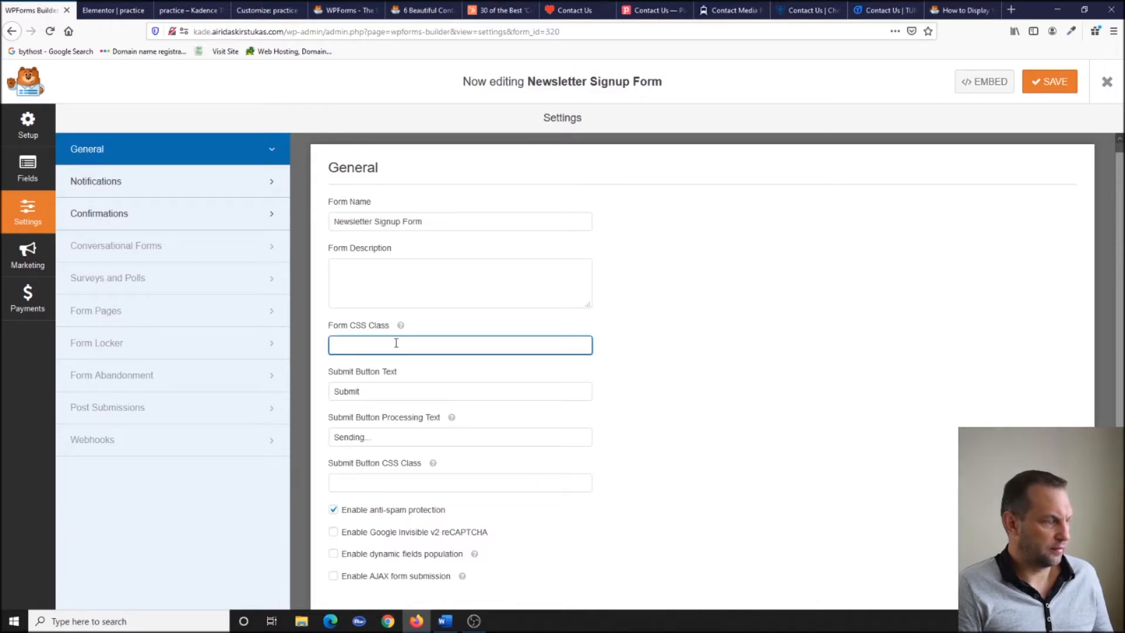
key(ctrl+v)
click(405, 368)
click(1041, 81)
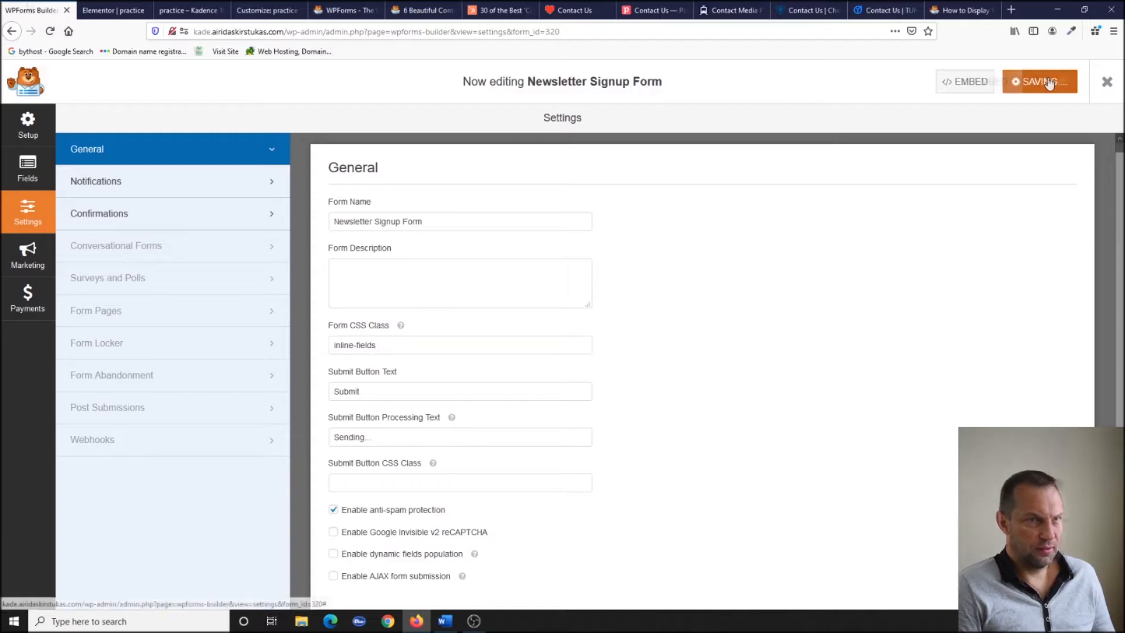
click(342, 11)
click(186, 10)
click(50, 31)
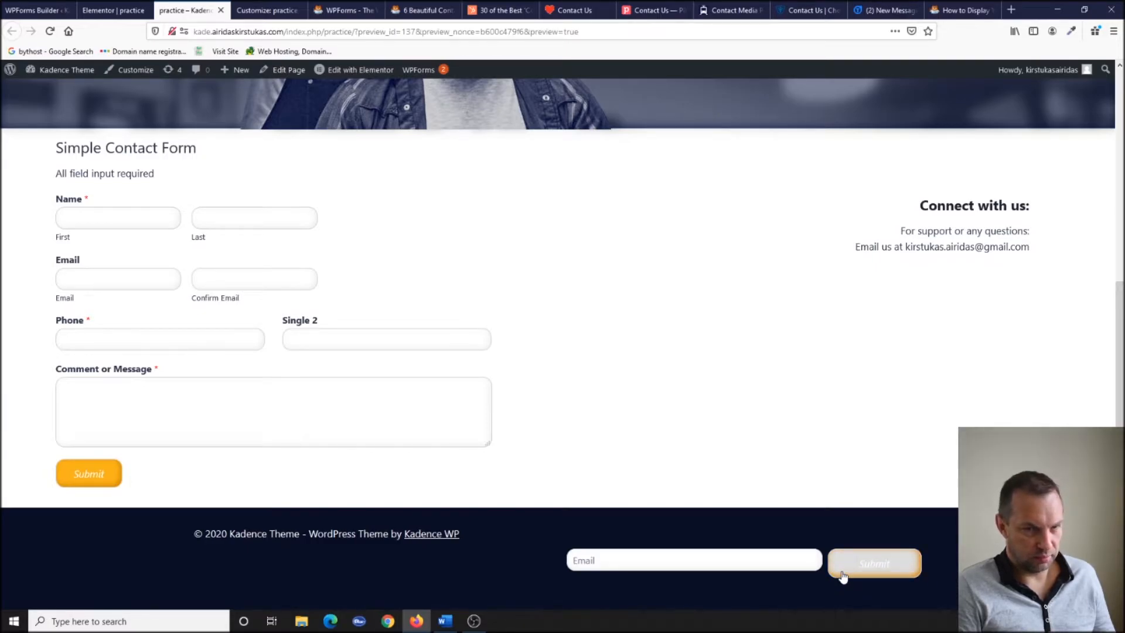
Delete all Additional CSS, publish, and reload the page preview without the custom styling.
click(115, 12)
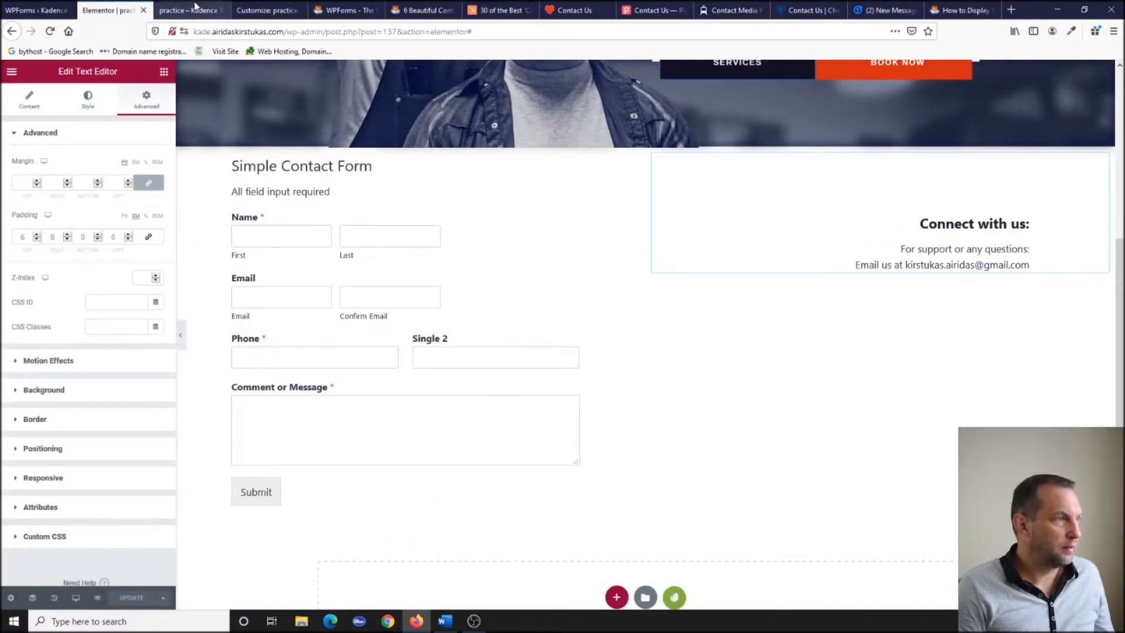
click(193, 10)
click(268, 10)
scroll(23, 153, up, 6)
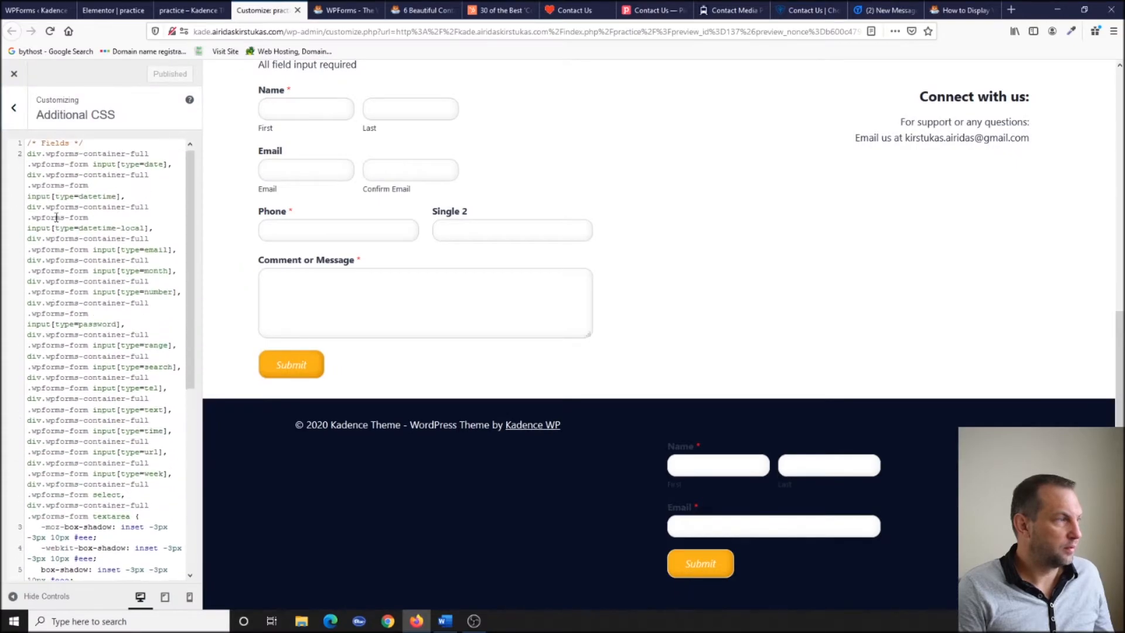
drag(28, 145, 167, 610)
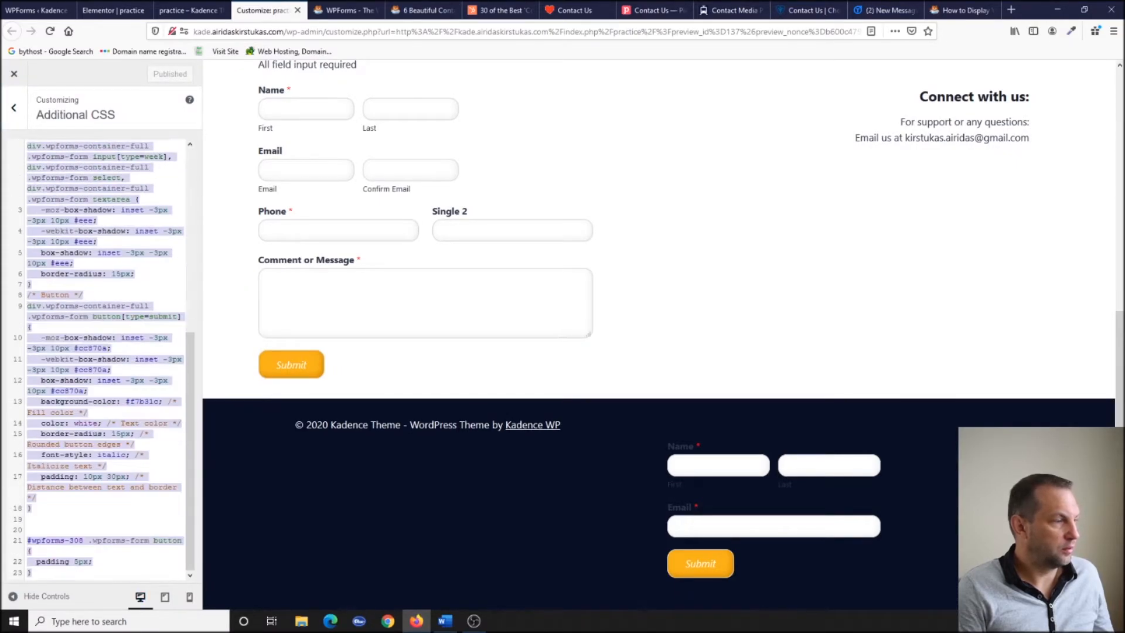
key(Delete)
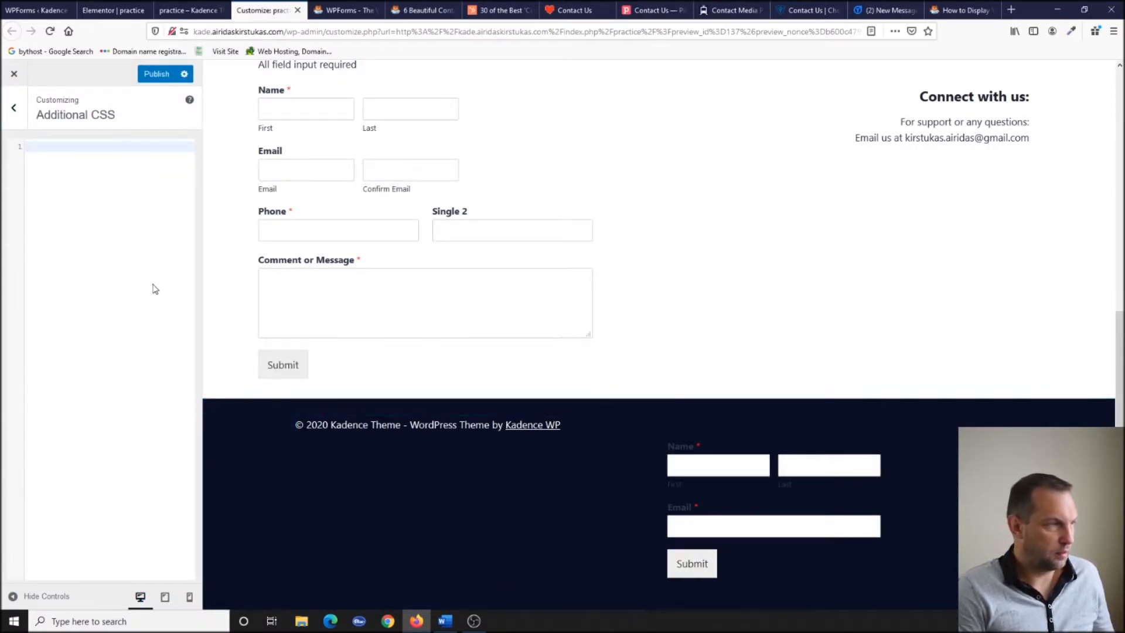
click(143, 77)
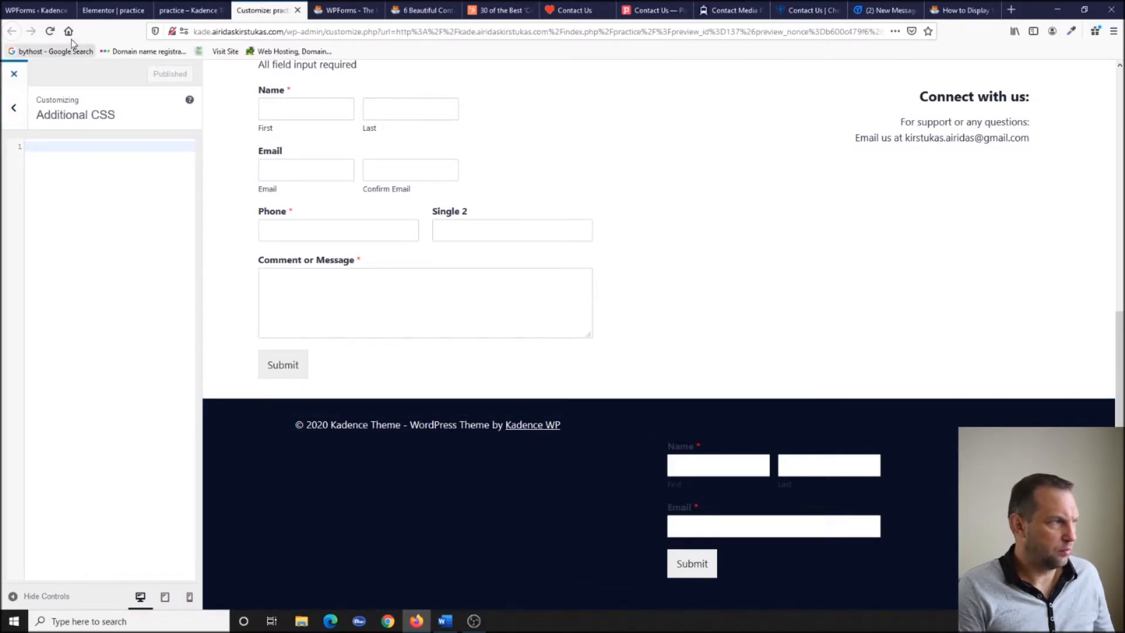
click(297, 11)
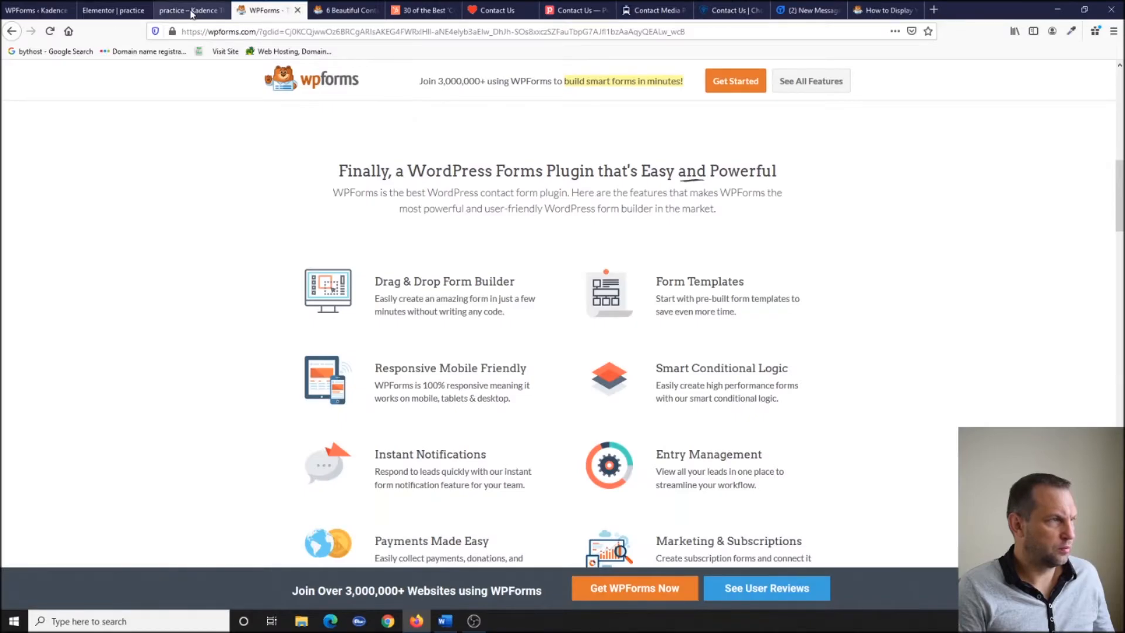
click(194, 11)
click(49, 31)
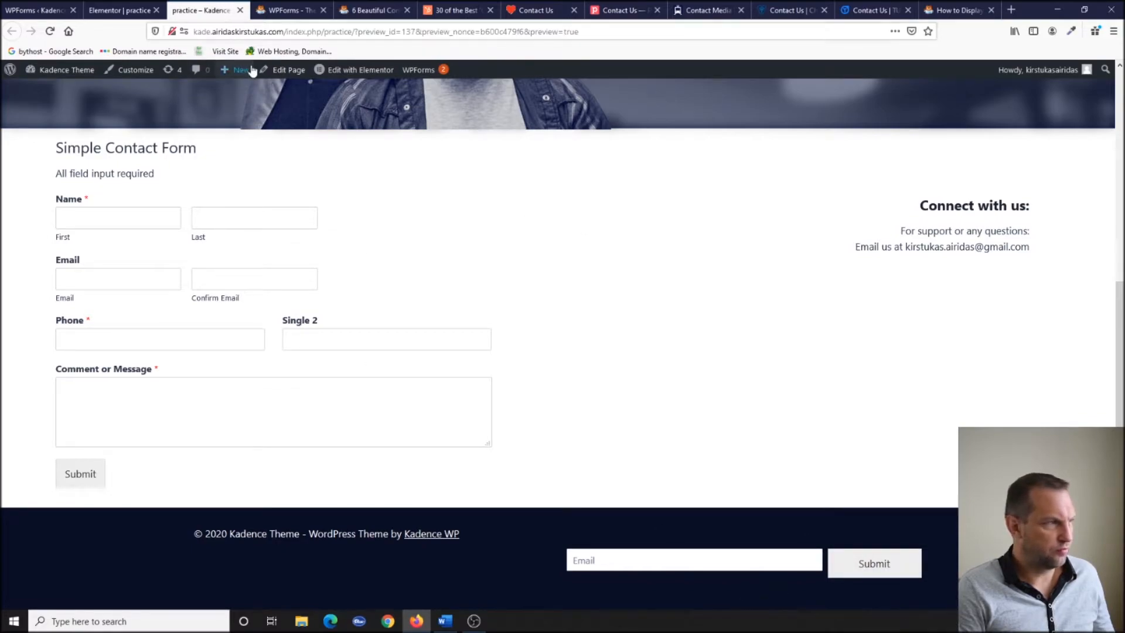
Open the Customizer in a new tab and paste the button padding rule into Additional CSS.
right_click(126, 73)
click(176, 81)
click(263, 10)
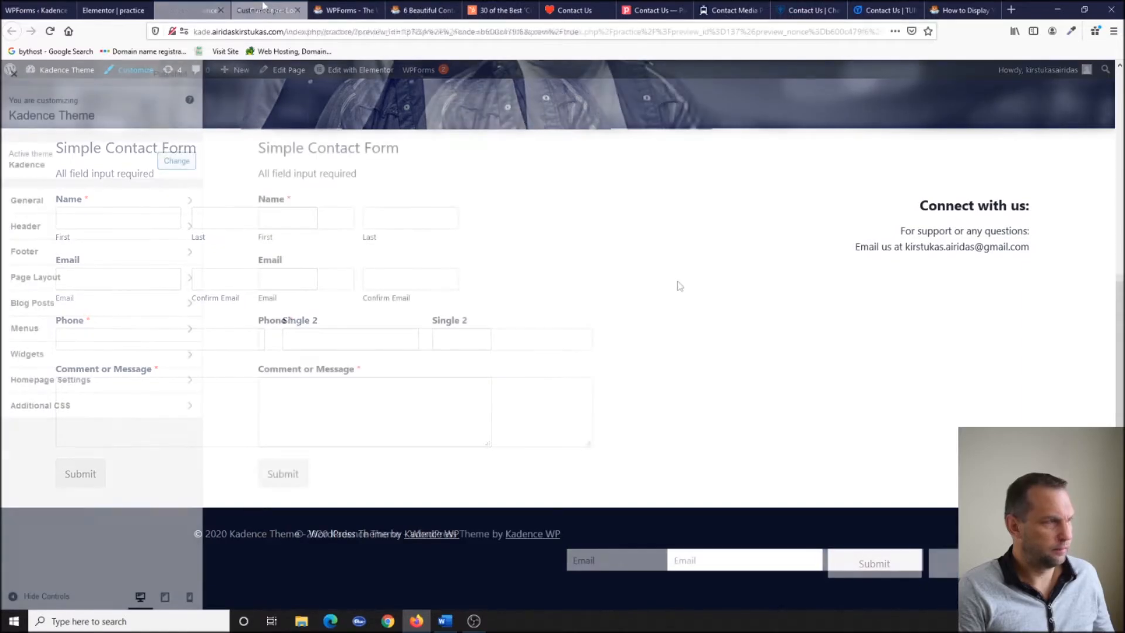
click(101, 407)
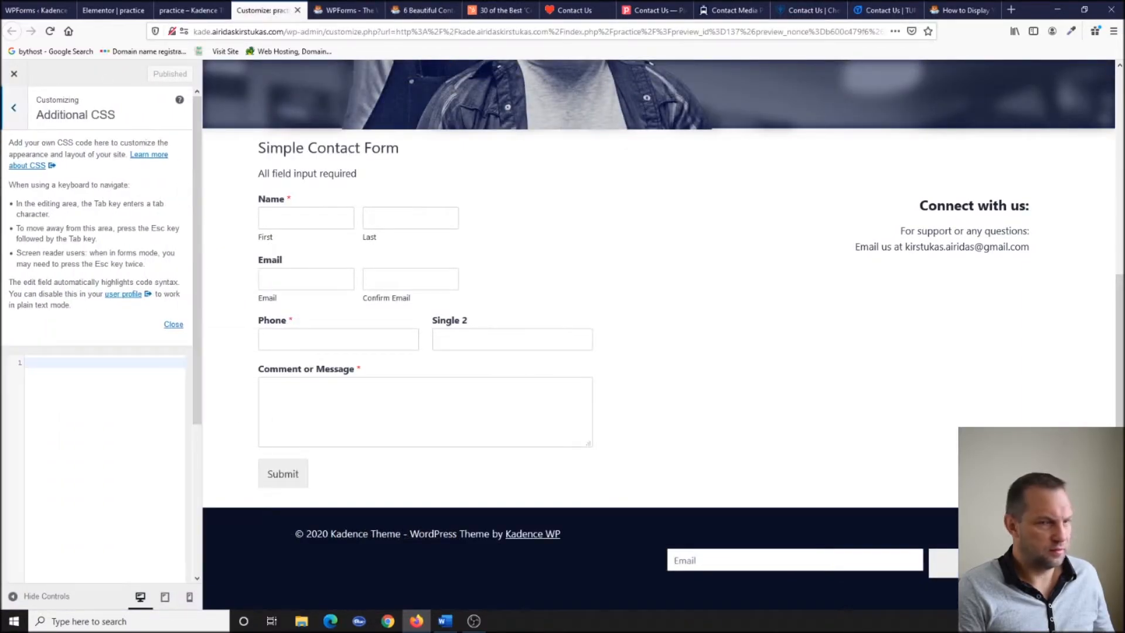
key(ctrl+v)
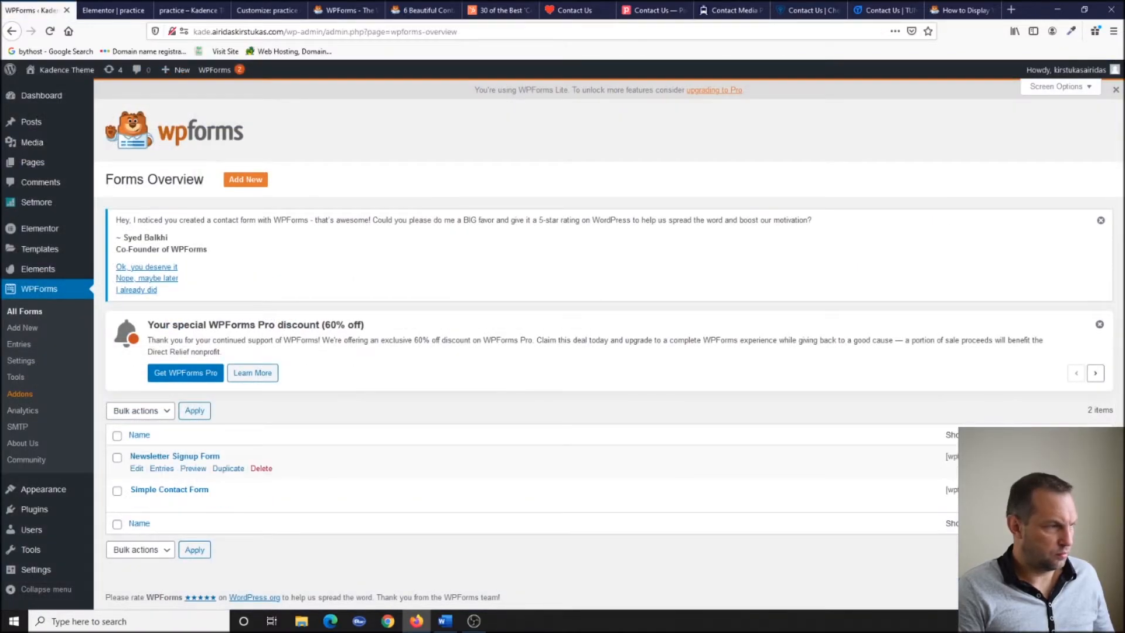
Change the rule's form ID from 260 to 320.
click(267, 10)
click(81, 369)
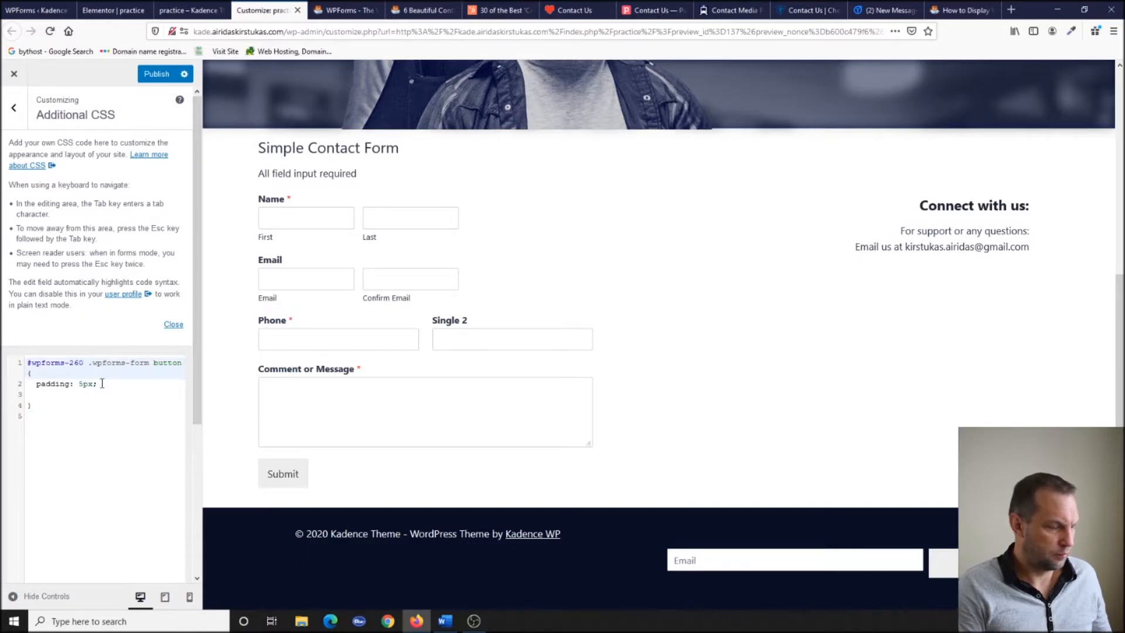
key(BackSpace)
key(BackSpace)
key(BackSpace)
text(320)
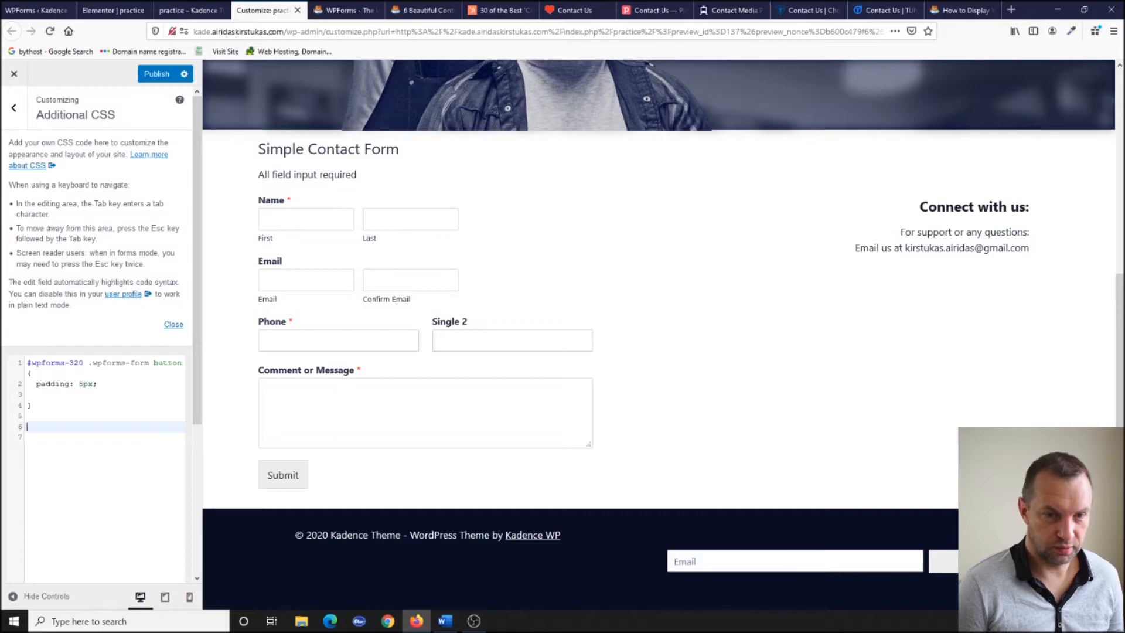
Select the button[type=submit] CSS in the contact form designs article.
click(422, 10)
scroll(443, 297, down, 10)
scroll(443, 297, down, 8)
scroll(446, 296, up, 2)
scroll(411, 287, down, 4)
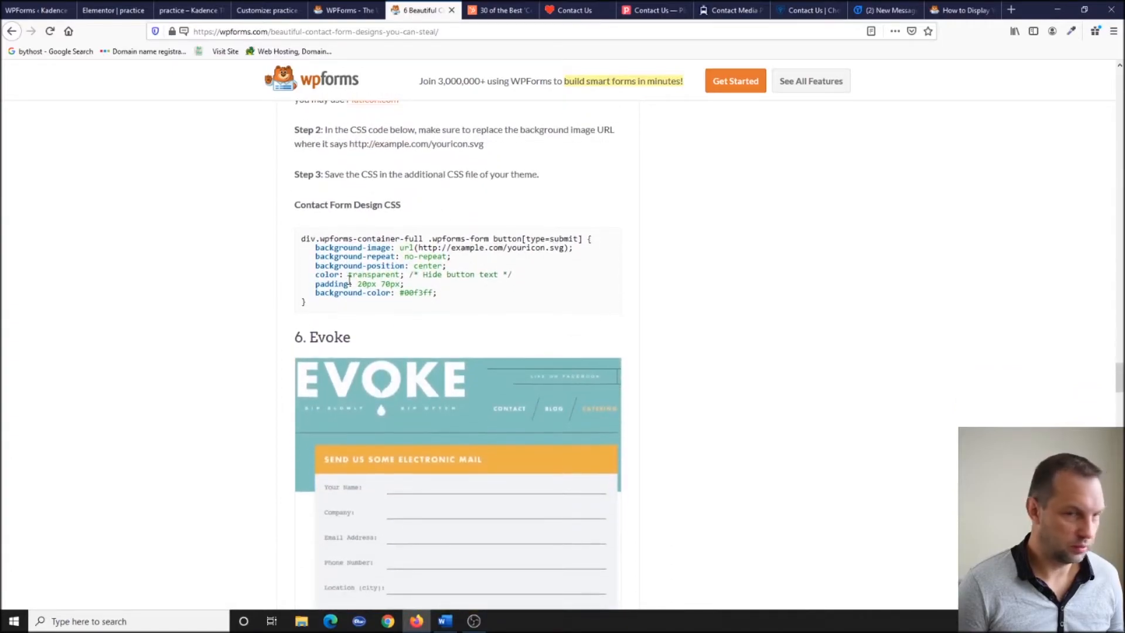
drag(429, 239, 472, 309)
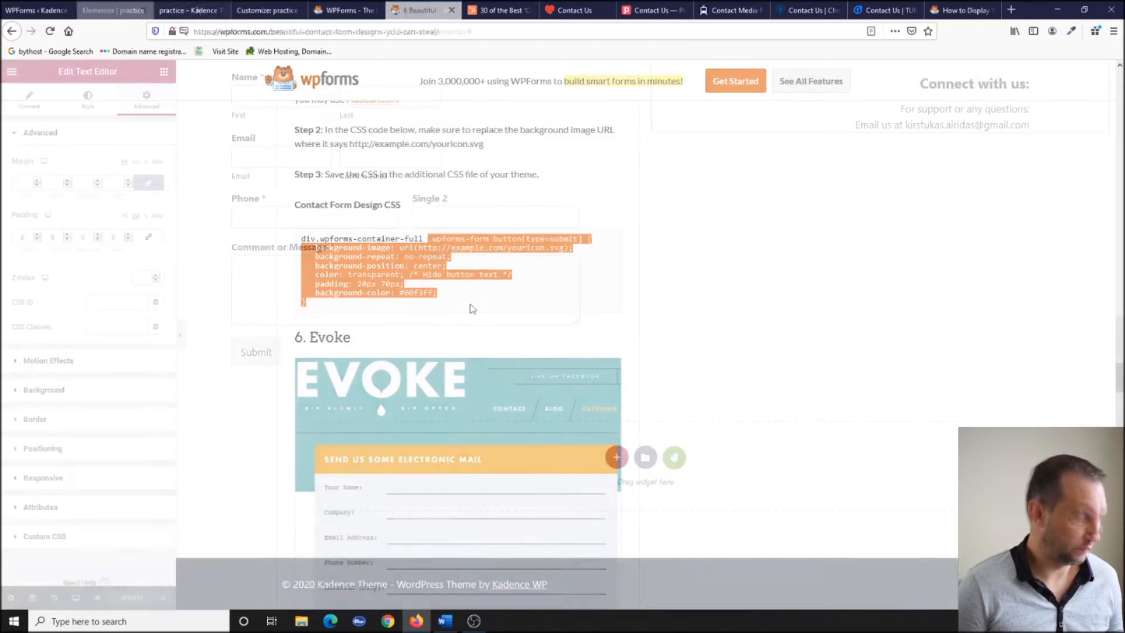
Paste the submit-button rule into Additional CSS and prefix it with the #wpforms-320 selector.
click(188, 10)
click(253, 10)
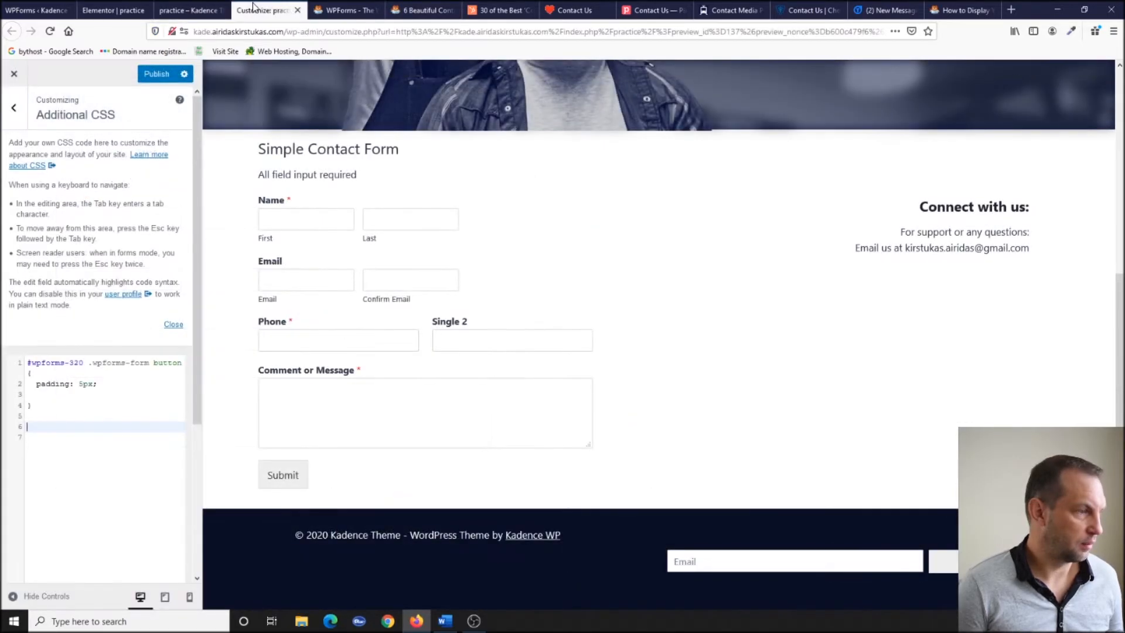
text(.wpforms-form button[type=submit] {     background-image: url(http://example.com/yourIcon.svg);     background-repeat: no-repeat;     background-position: center;     color: transparent; /* Hide button text */     padding: 20px 70px;     background-color: #00f3ff; })
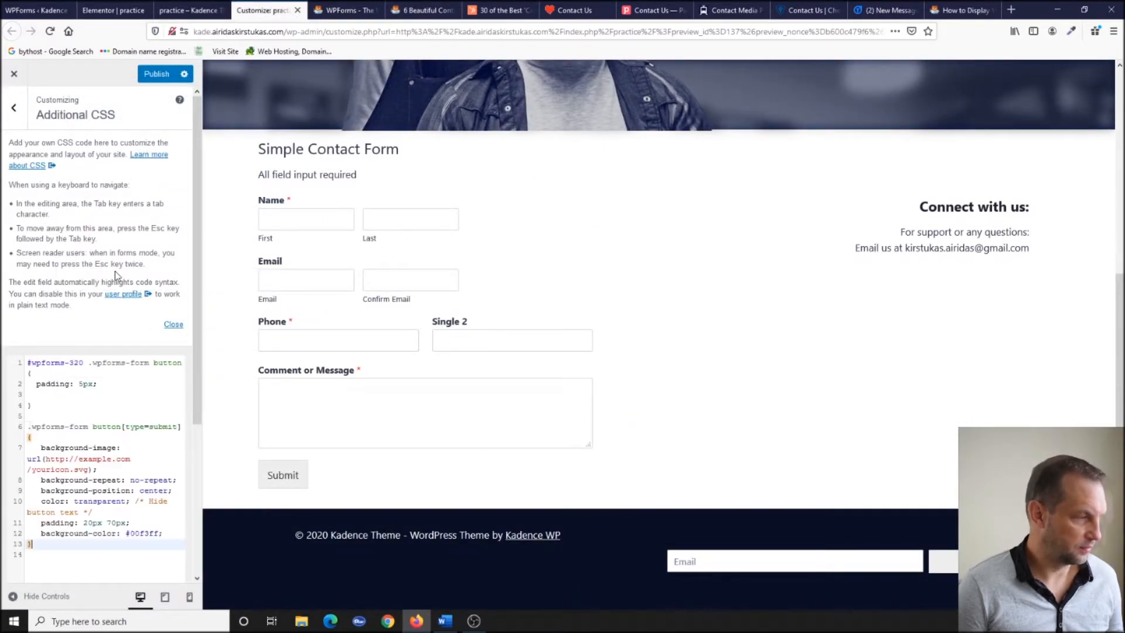
click(26, 426)
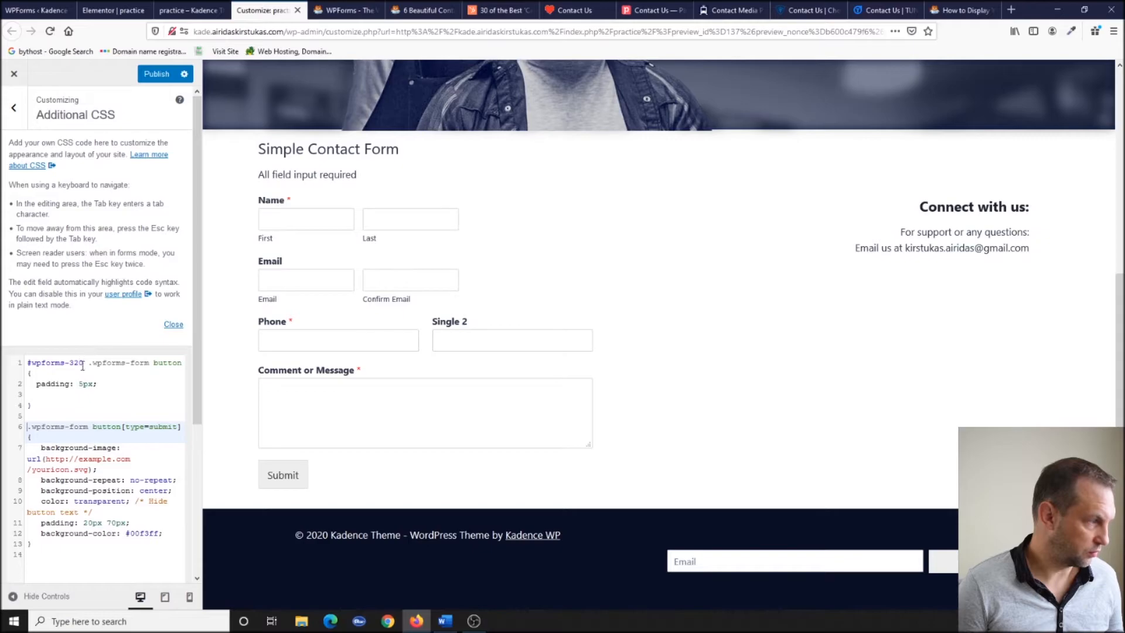
drag(84, 361, 27, 368)
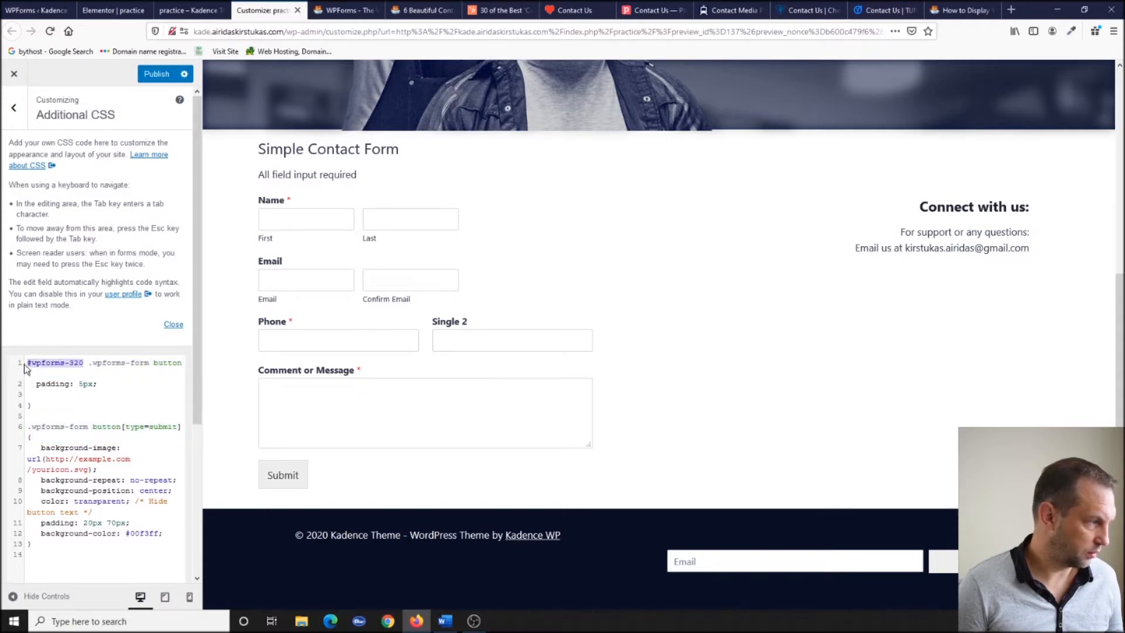
key(ctrl+c)
click(28, 427)
key(ctrl+v)
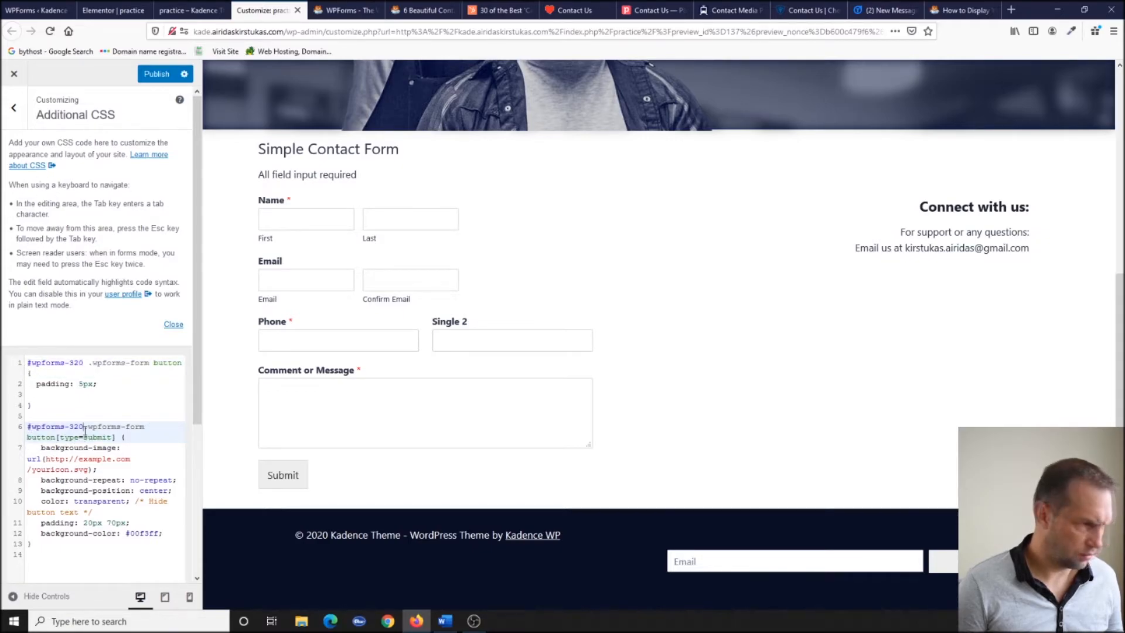
Confirm the form ID in the forms list, tidy the CSS, and search Flaticon for 'send' icons.
click(35, 10)
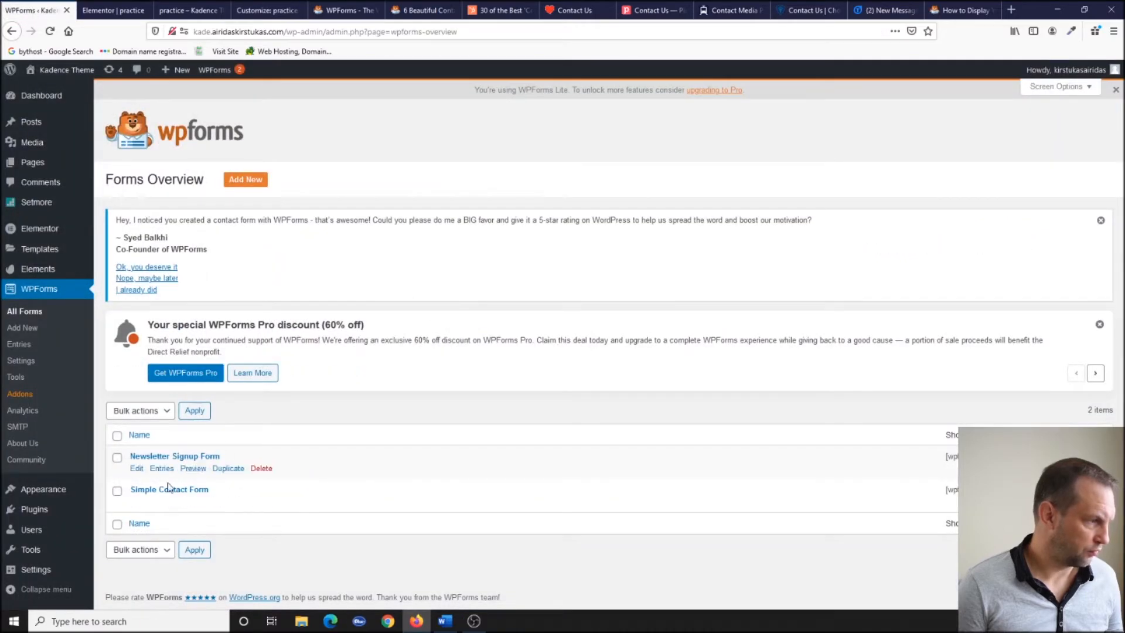
click(267, 10)
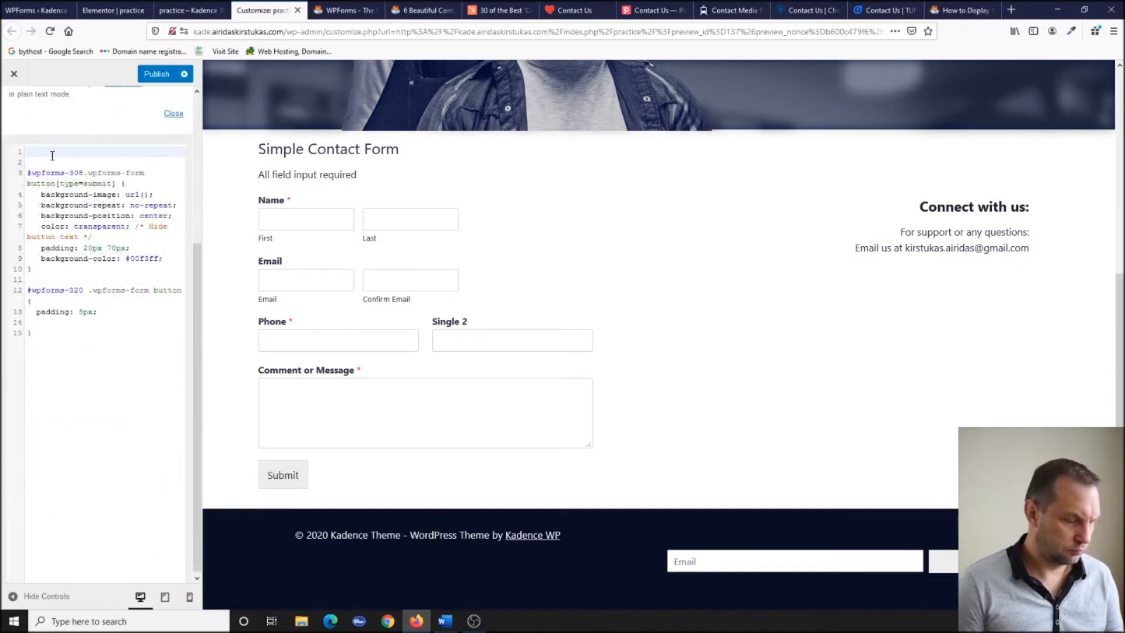
key(Delete)
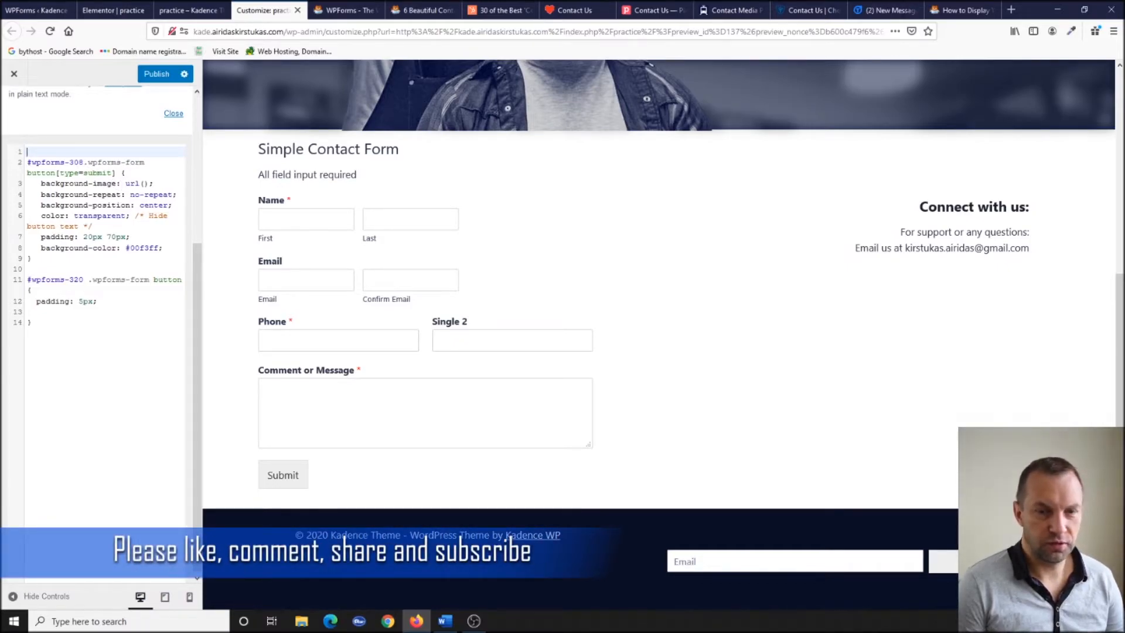
key(alt+Tab)
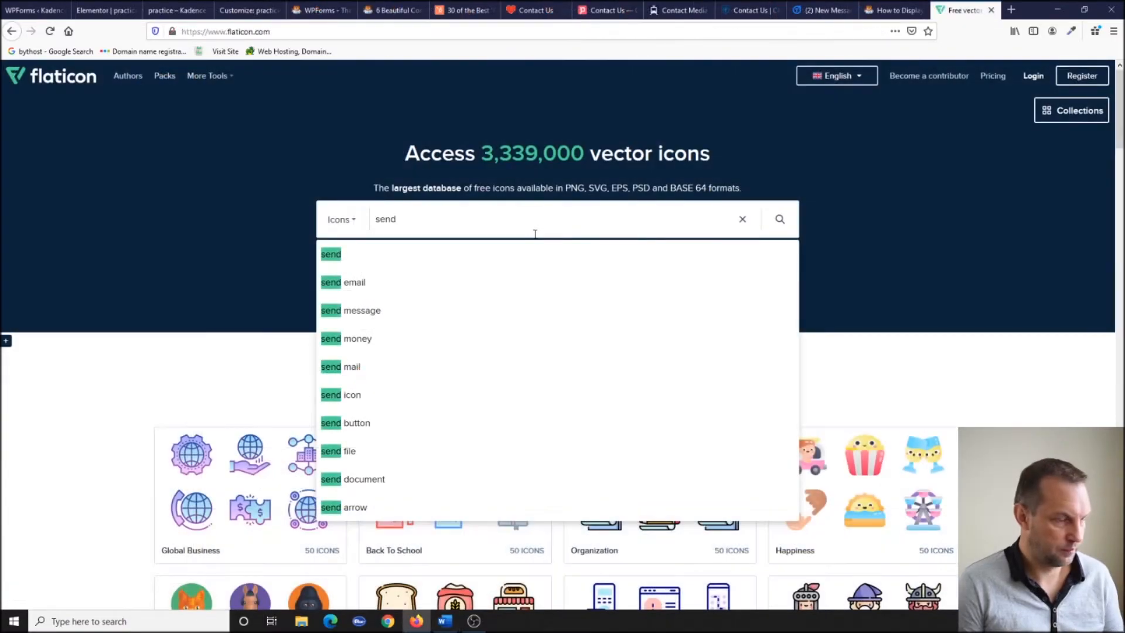
key(Return)
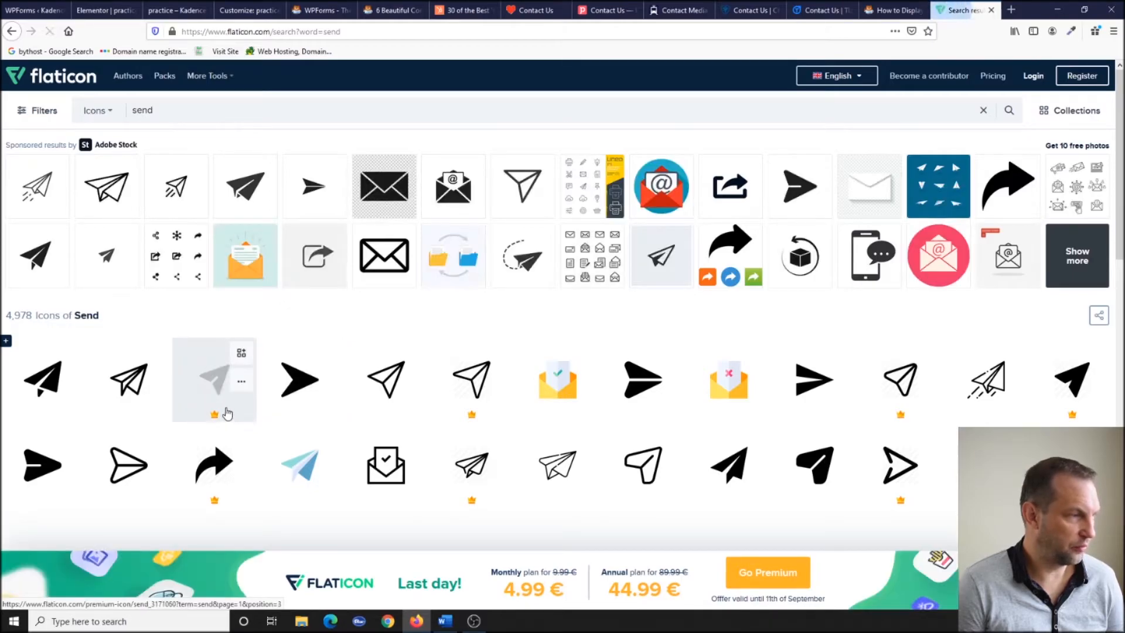
Download Flaticon's light-blue paper-plane icon as a free SVG, saved as send.svg.
scroll(518, 394, down, 4)
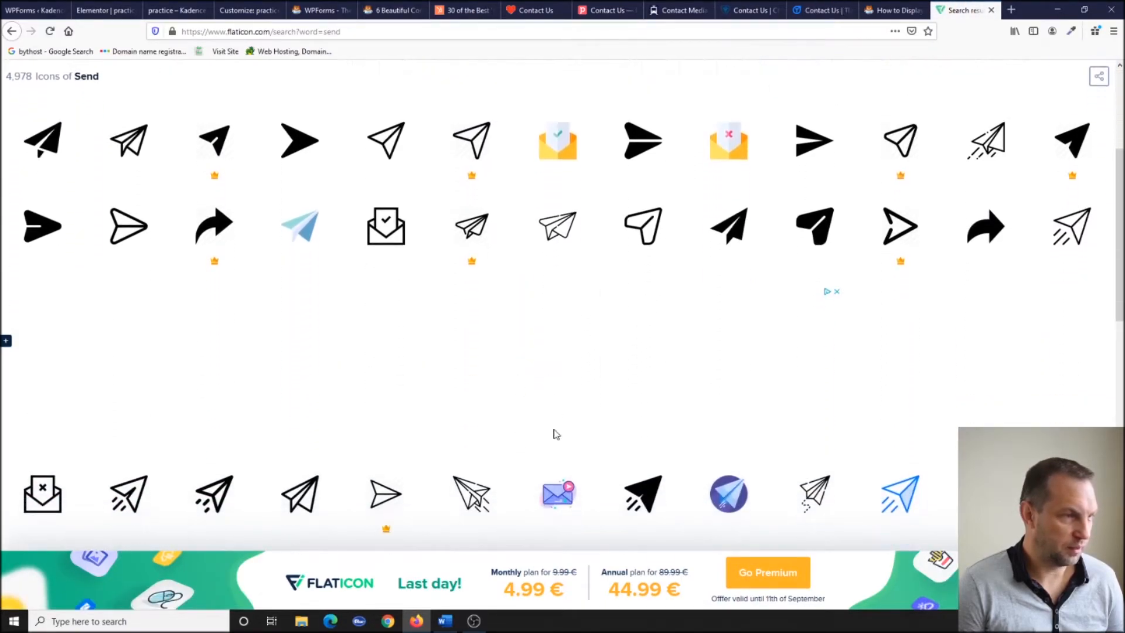
scroll(572, 412, up, 2)
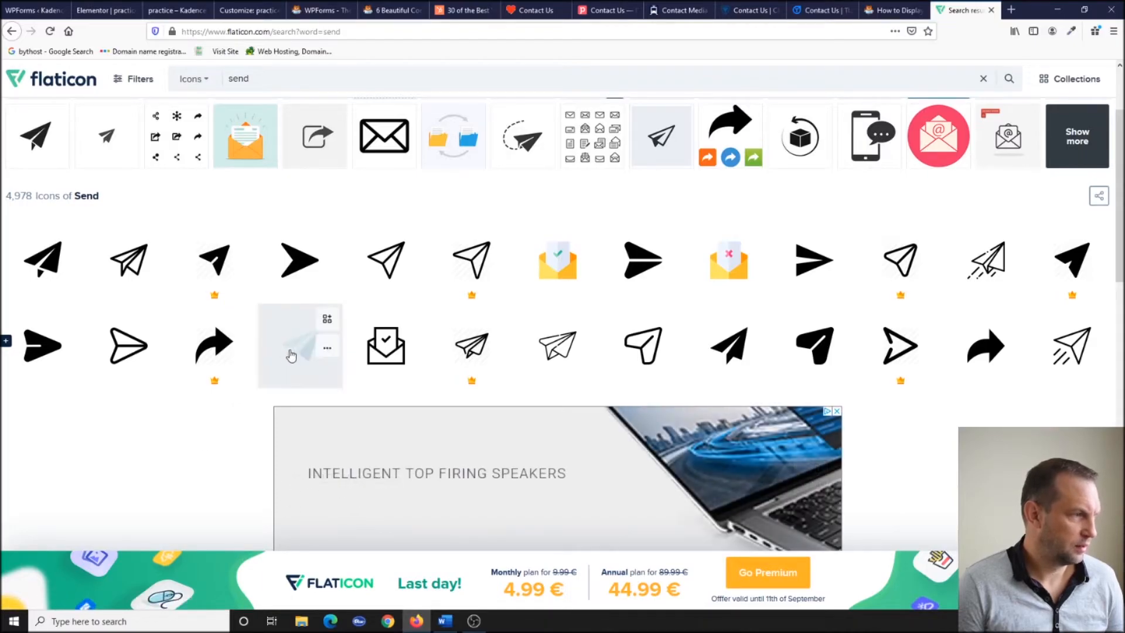
click(293, 359)
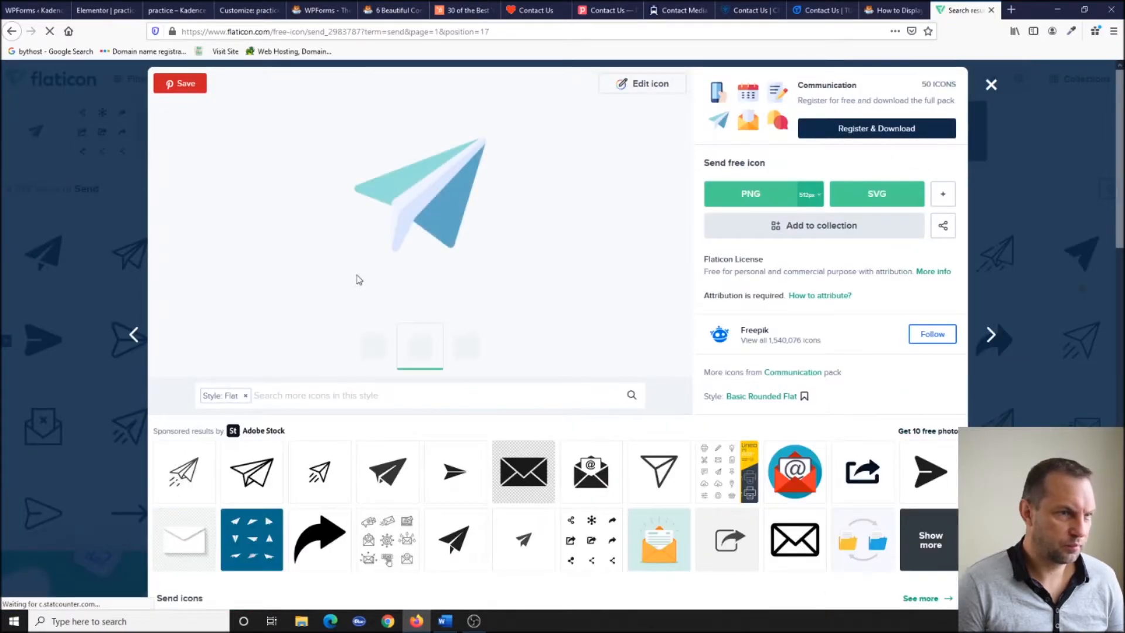
click(884, 193)
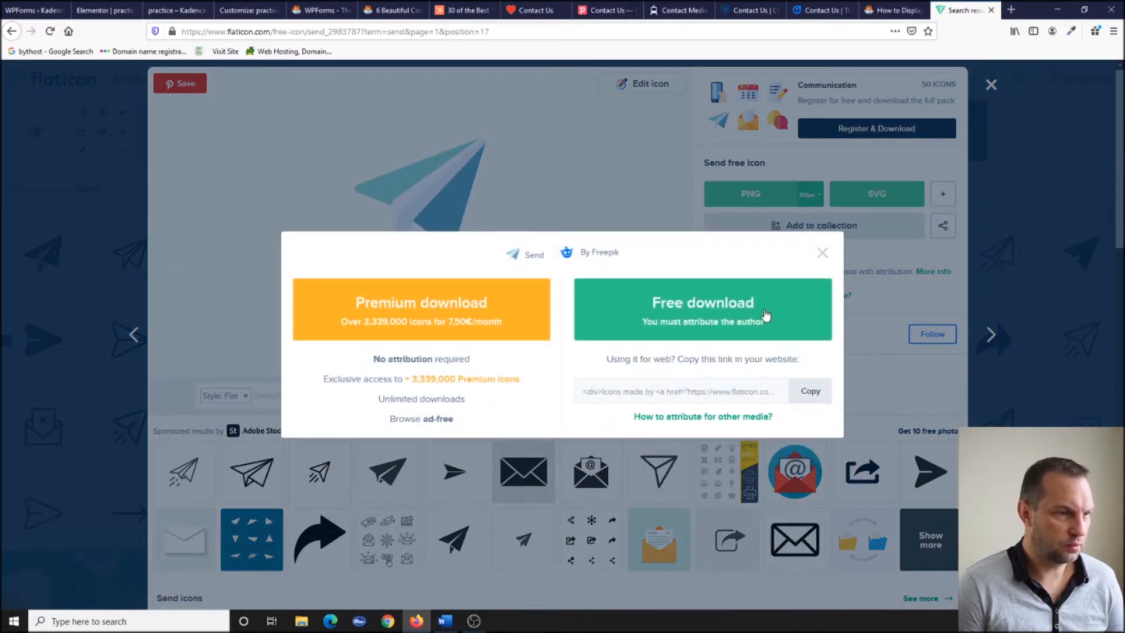
click(767, 315)
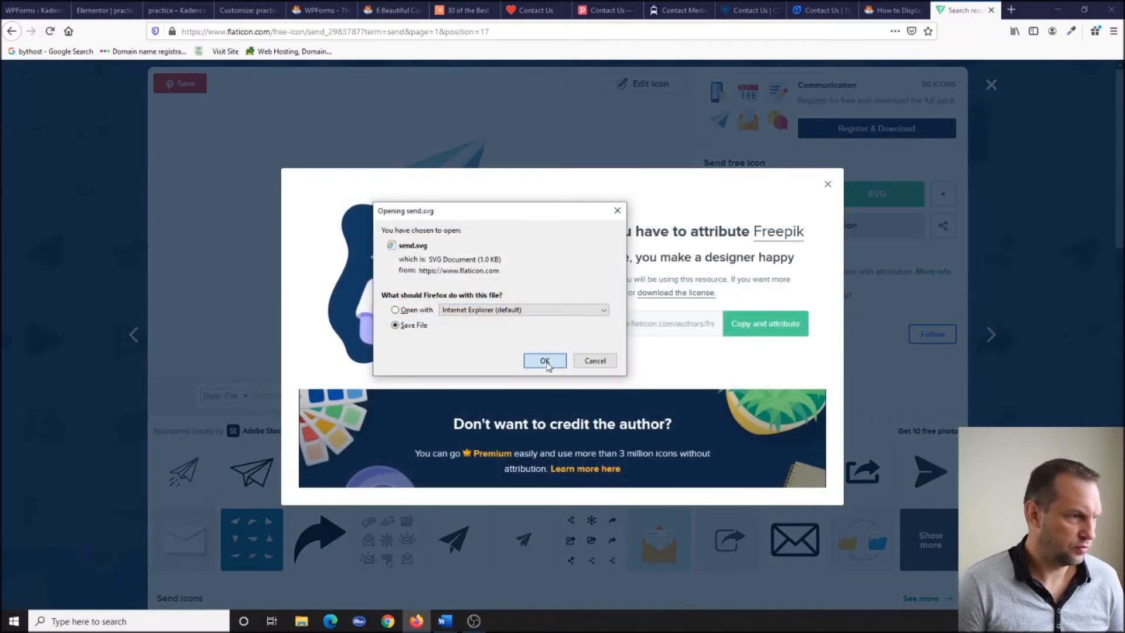
click(546, 361)
Dismiss the attribution notice and icon details, then go back to the WordPress admin.
click(827, 186)
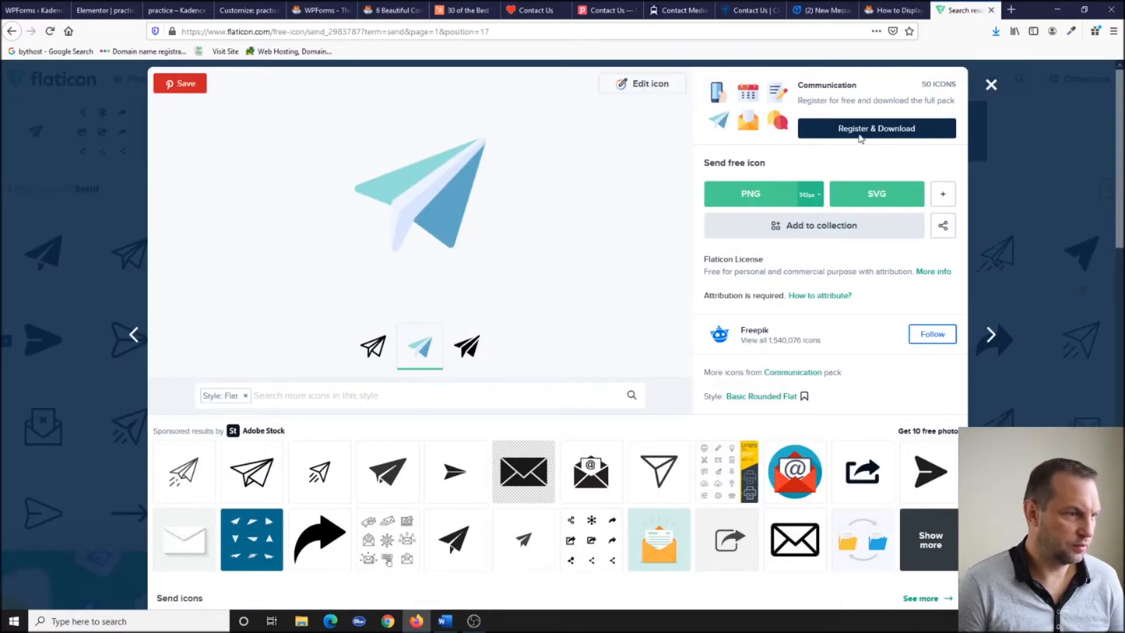
click(990, 87)
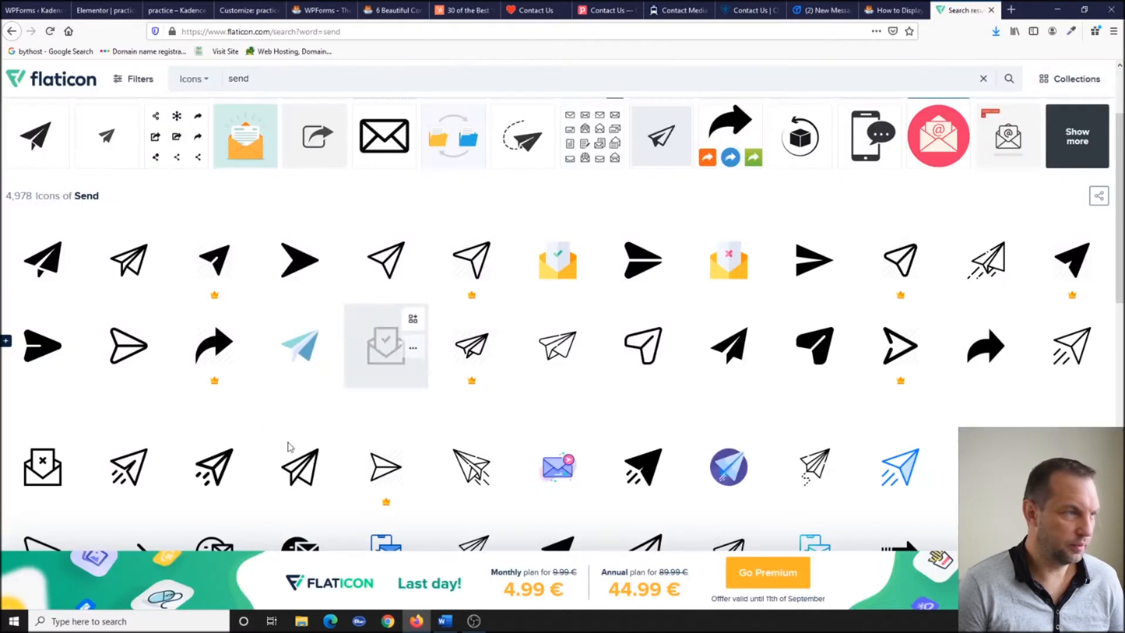
click(35, 10)
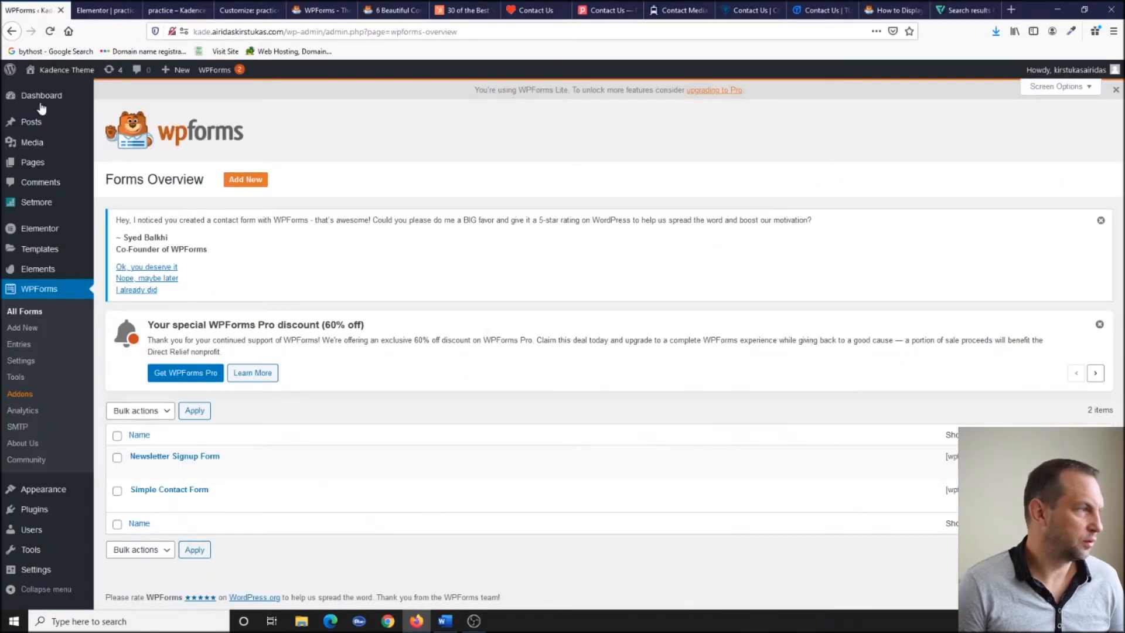
Upload send.svg from Downloads to the Media Library via Media > Add New.
click(33, 145)
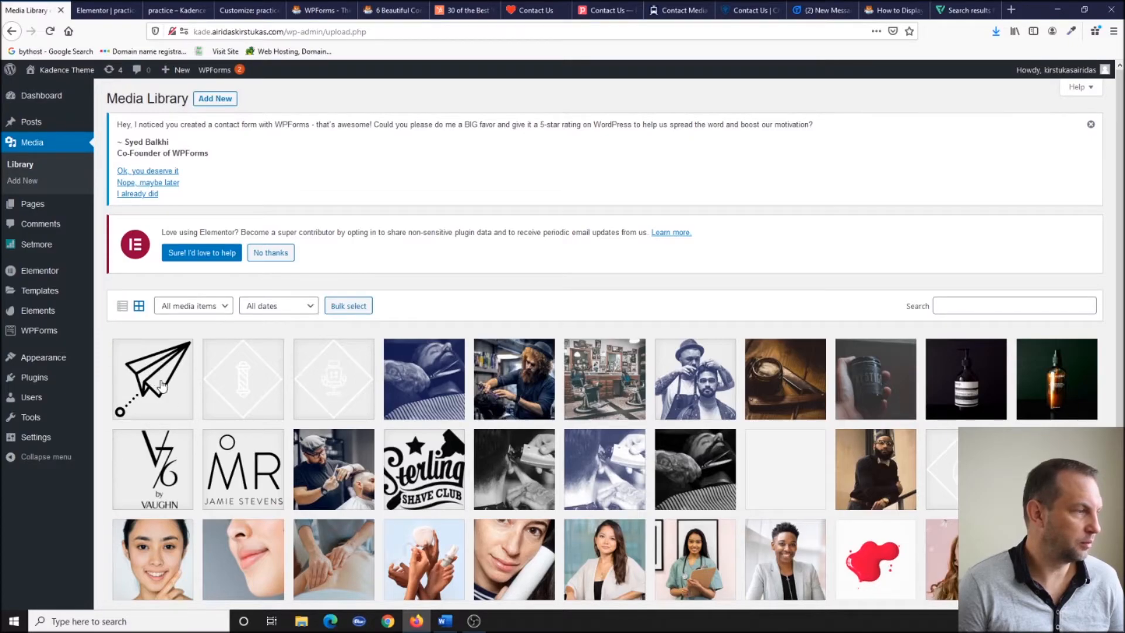
click(217, 99)
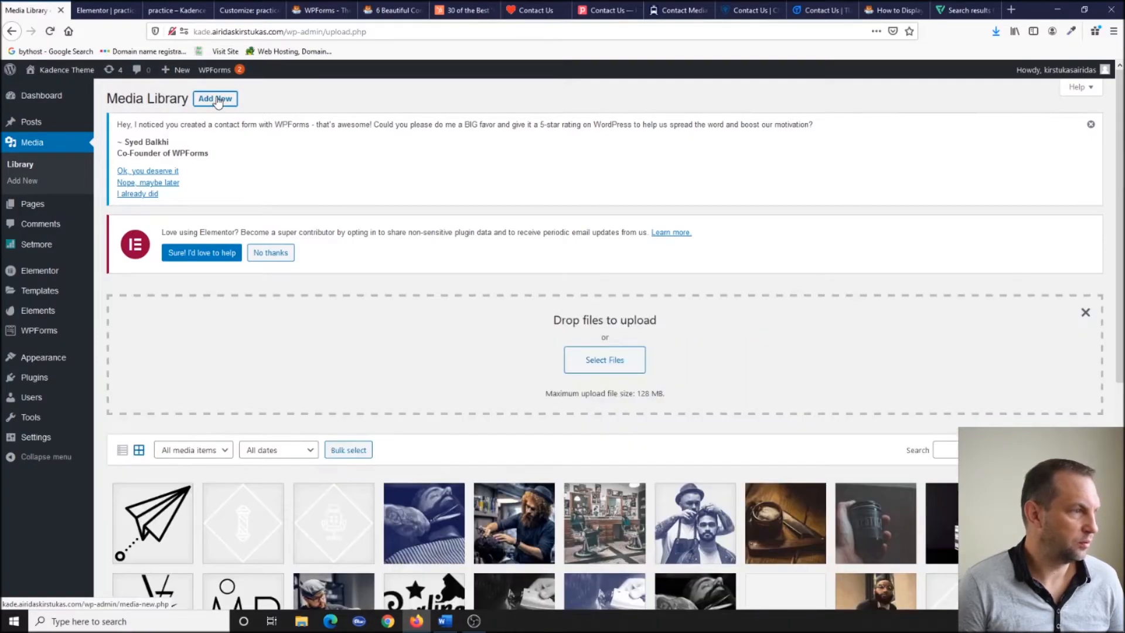
click(609, 361)
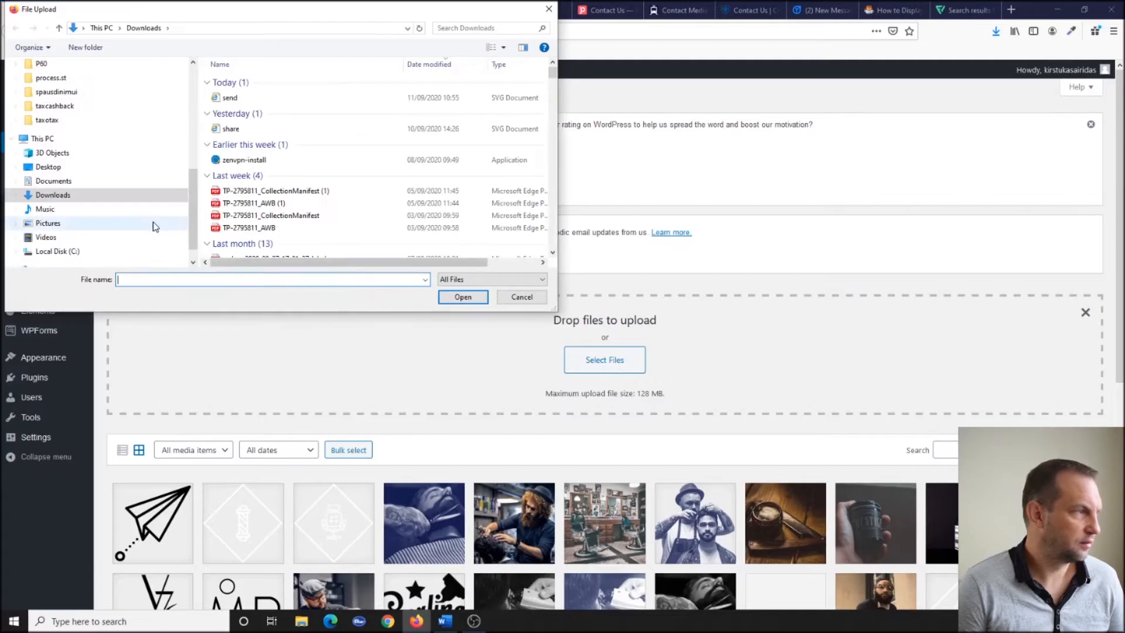
click(229, 98)
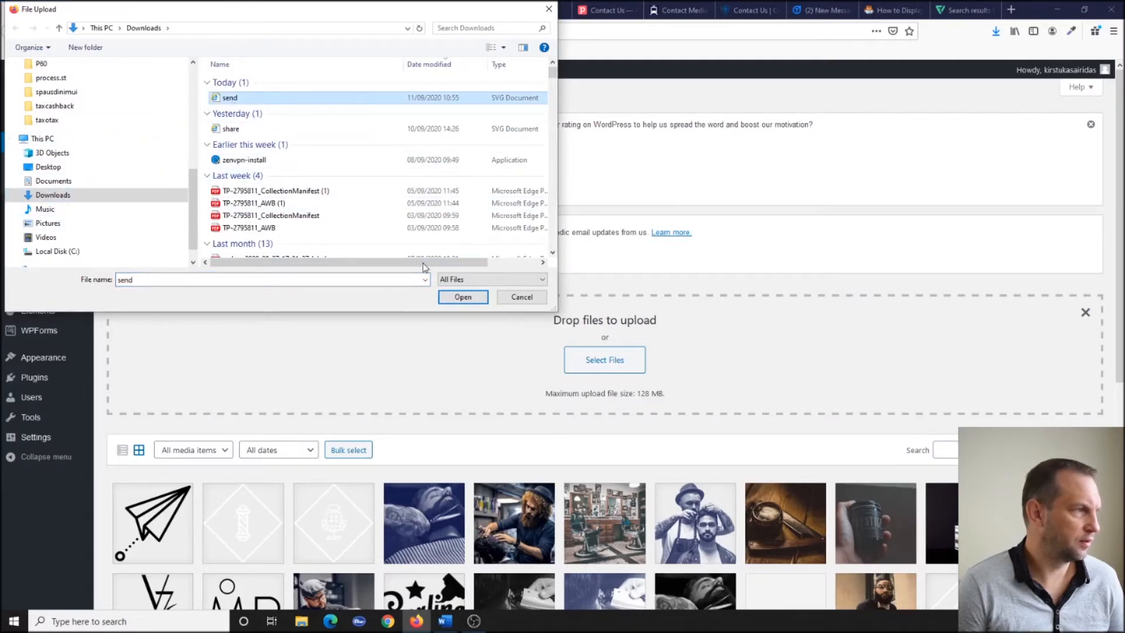
click(463, 297)
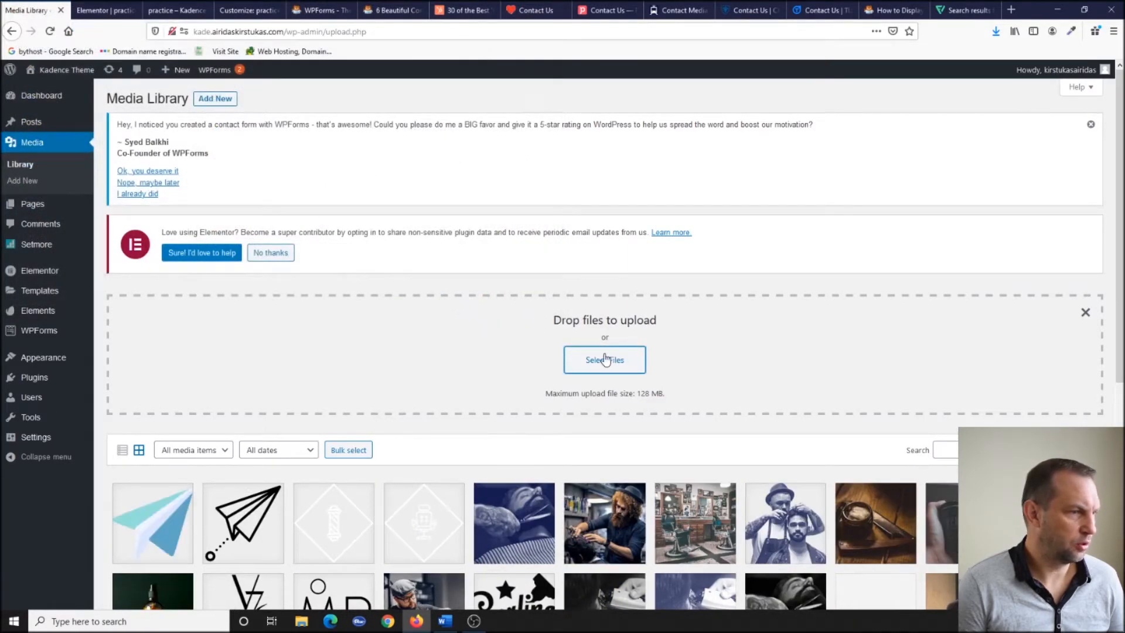
Copy the uploaded send.svg image's file URL from its attachment details.
click(161, 525)
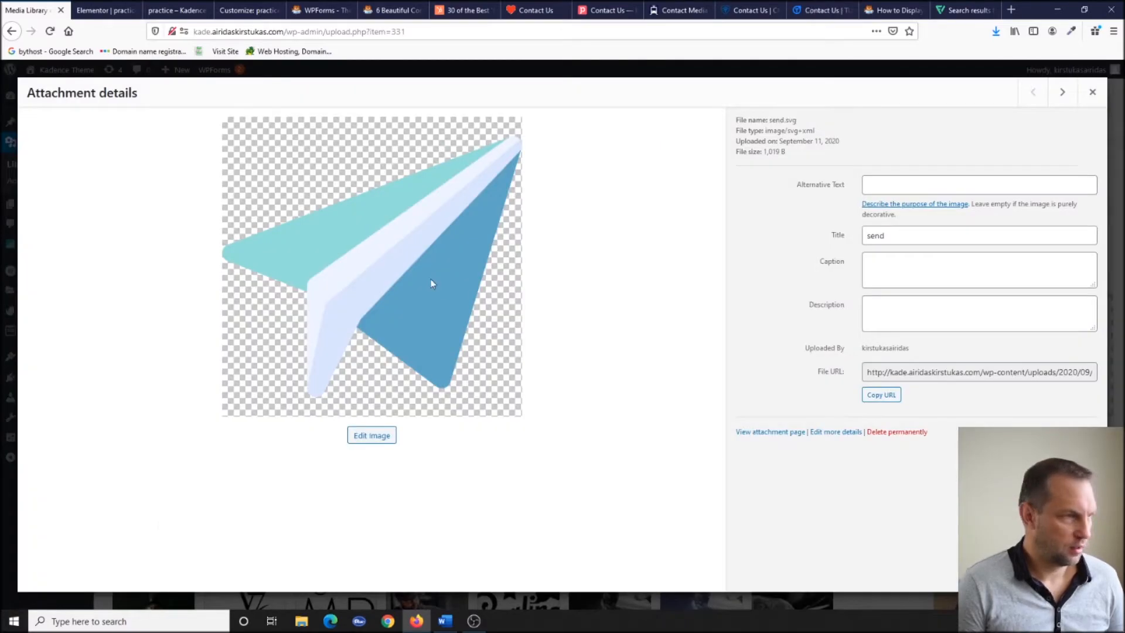
click(878, 396)
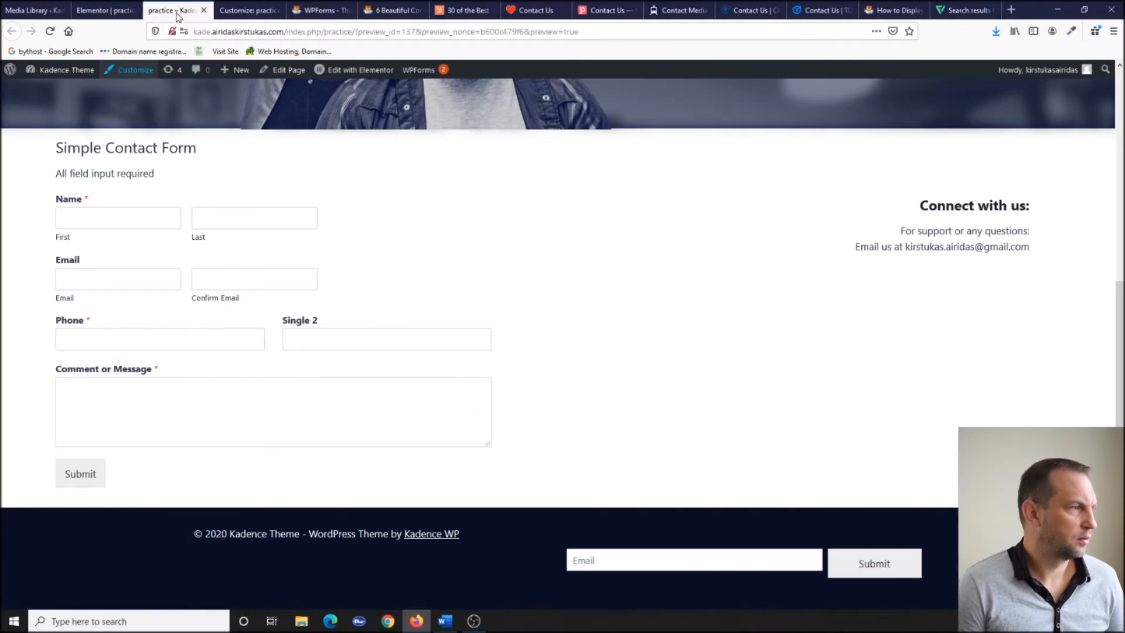
click(246, 10)
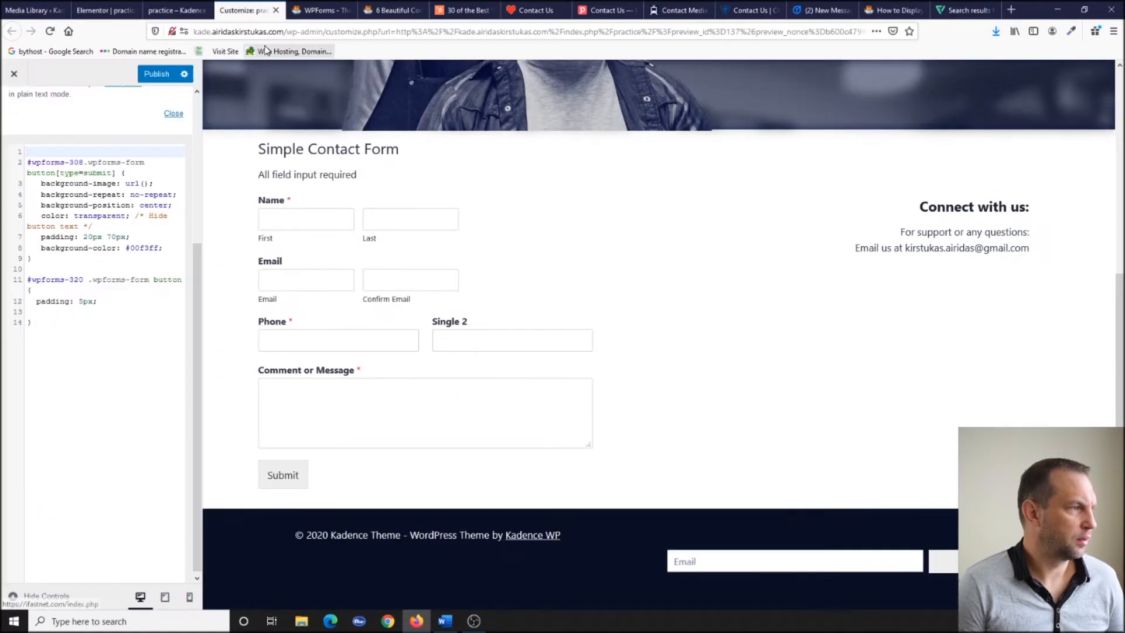
Paste the send.svg URL into url() and replace the submit rule with the red 50px icon-button block.
click(140, 184)
text(http://kade.airidaskirstukas.com/wp-content/uploads/2020/09/send.svg)
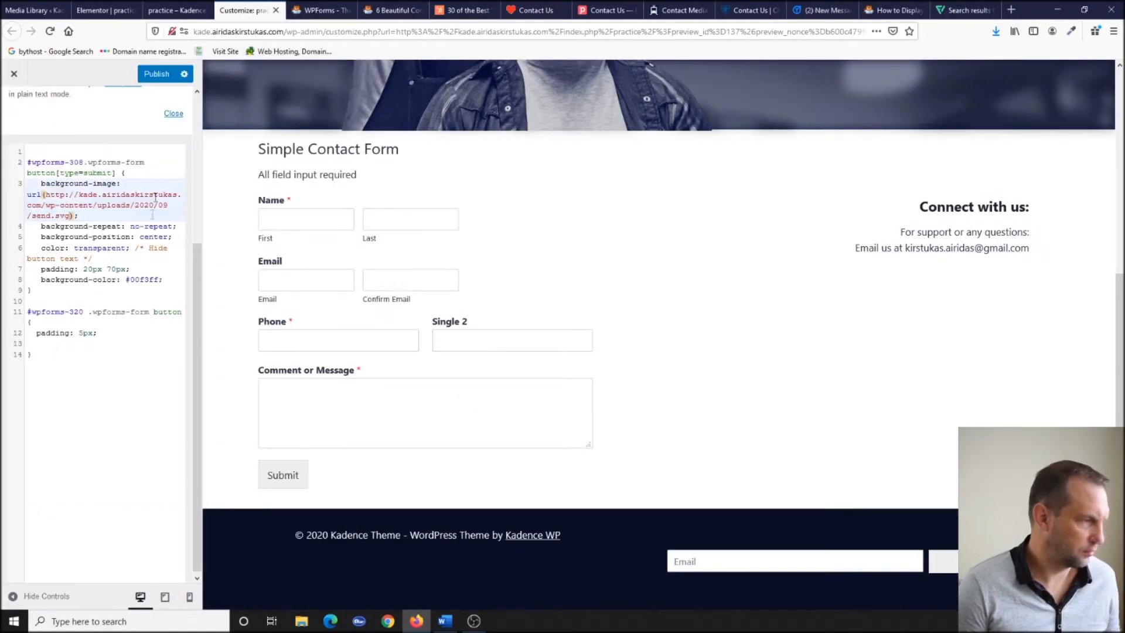
click(160, 260)
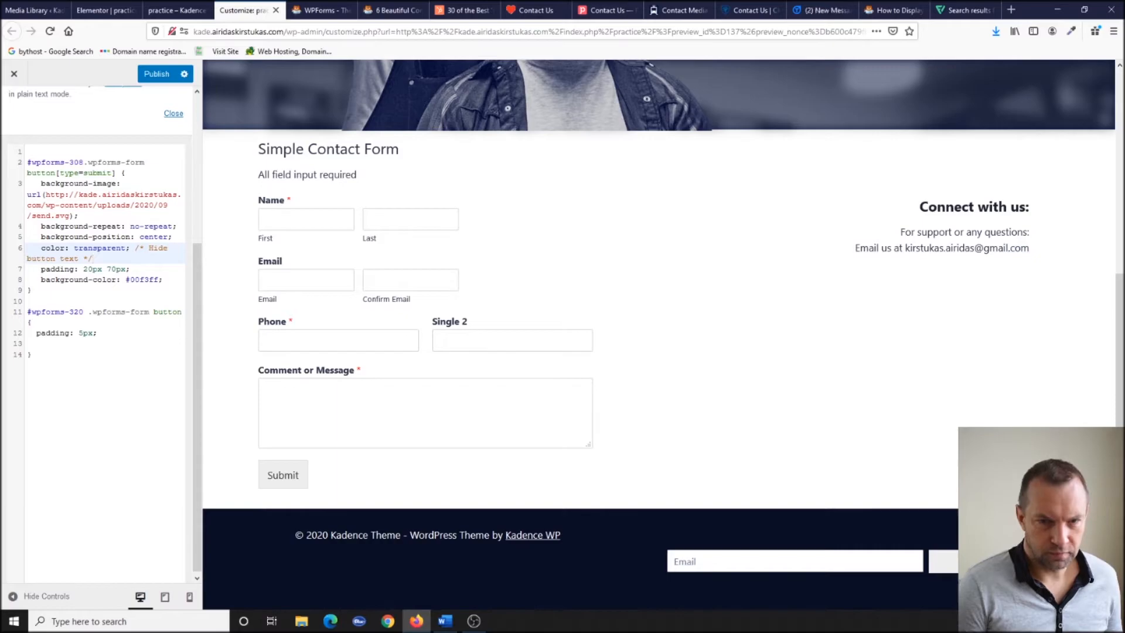
drag(35, 292, 21, 147)
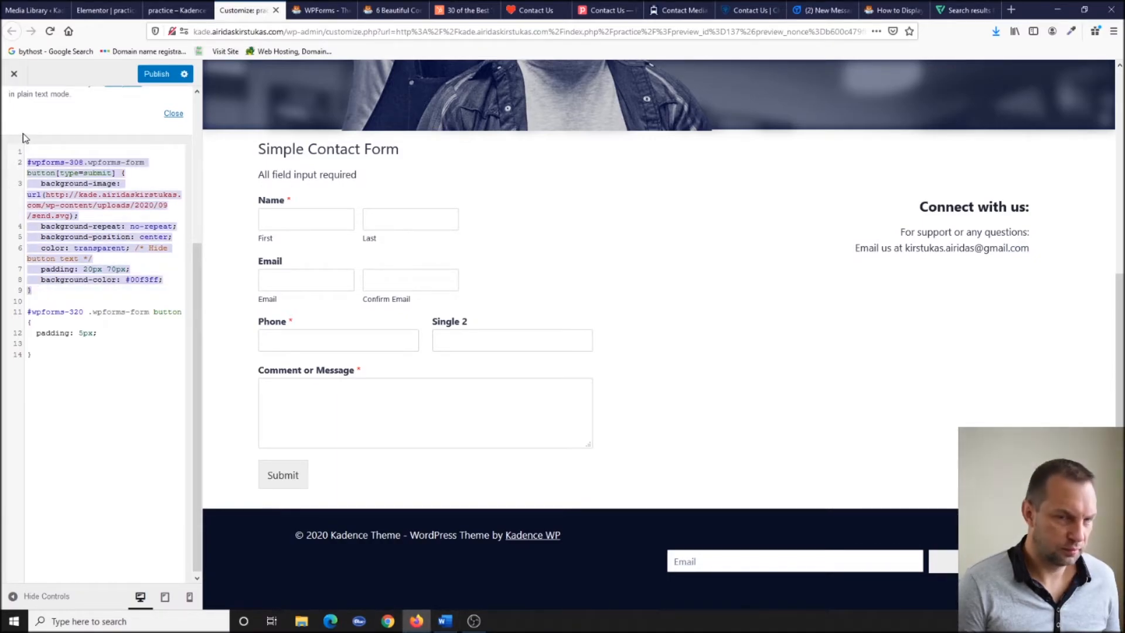
text(#wpforms-225 .wpforms-form button[type=submit] {    background-image: url(http://kade.airidaskirstukas.com/wp-content/uploads/2020/09/share-2.svg);     background-size:50px;    background-repeat: no-repeat;    background-position: center;    color: transparent; /* Hide button text */    padding: 20px 70px;    background-color: red; })
Retarget the submit-button rule from form 225 to form 308.
double_click(70, 152)
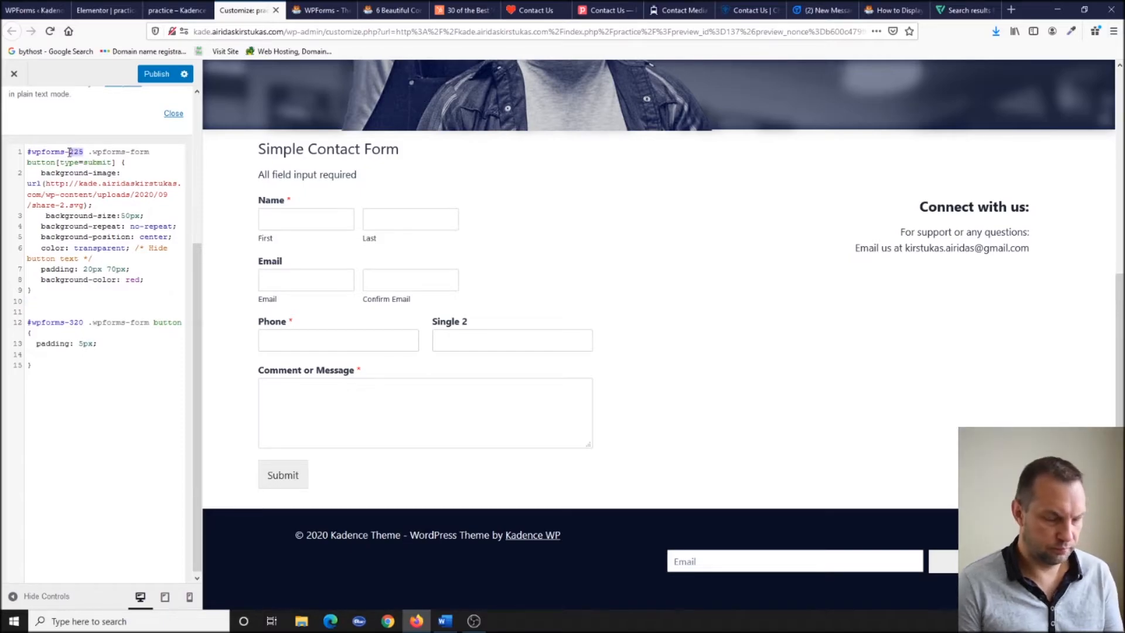
text(308)
key(ctrl+End)
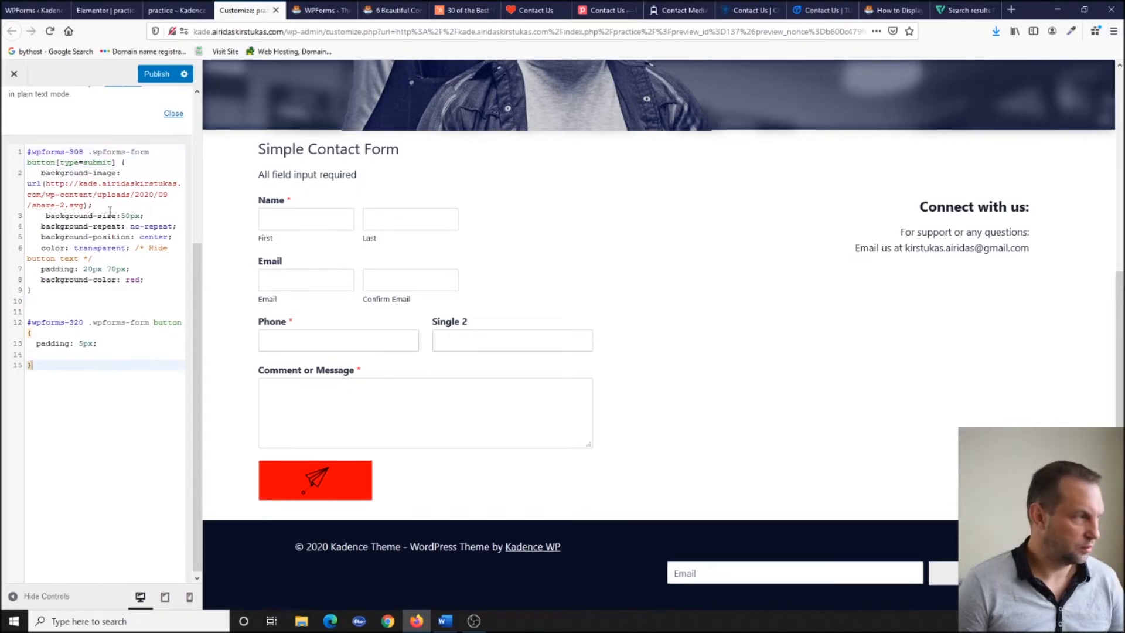
scroll(823, 250, up, 4)
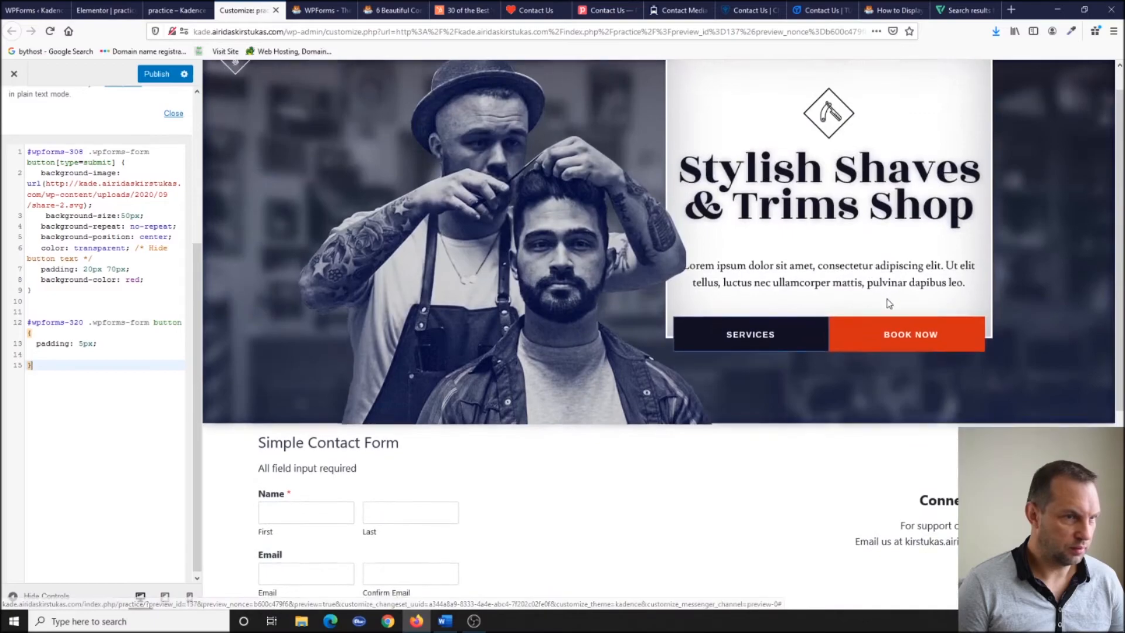
scroll(861, 292, down, 4)
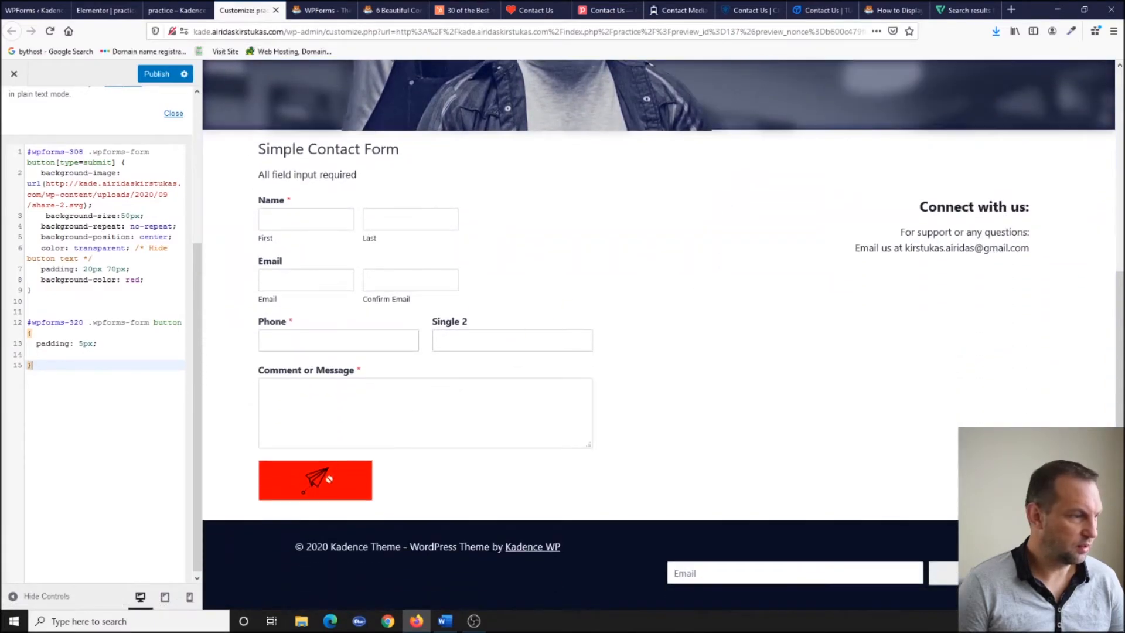
Copy send.svg's file URL again from its Media Library details.
click(34, 10)
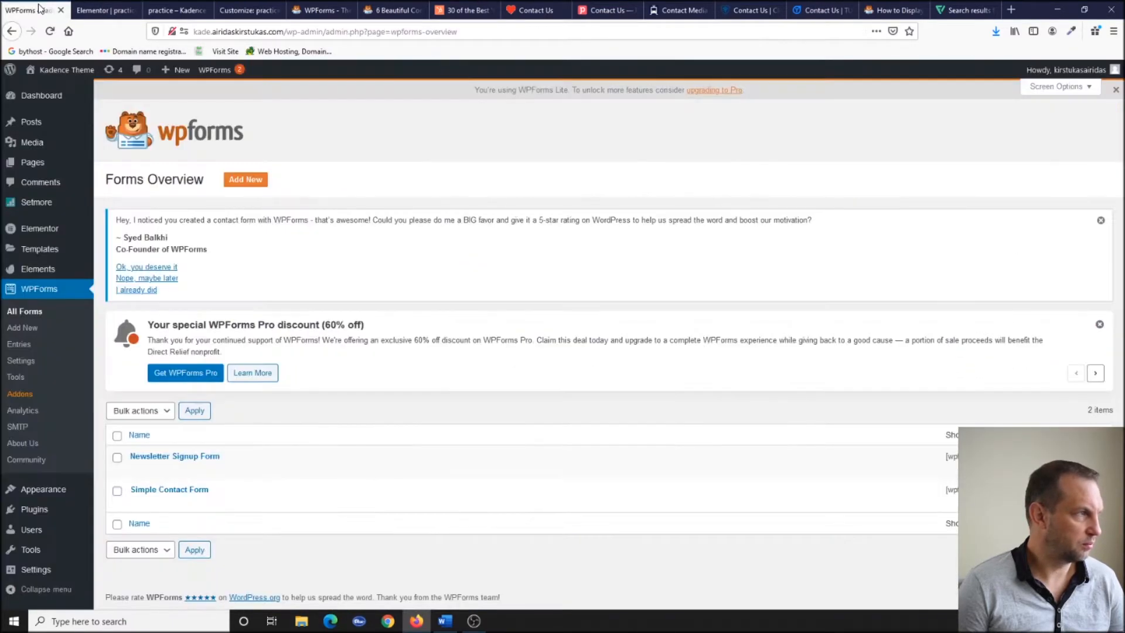
mouse_move(37, 165)
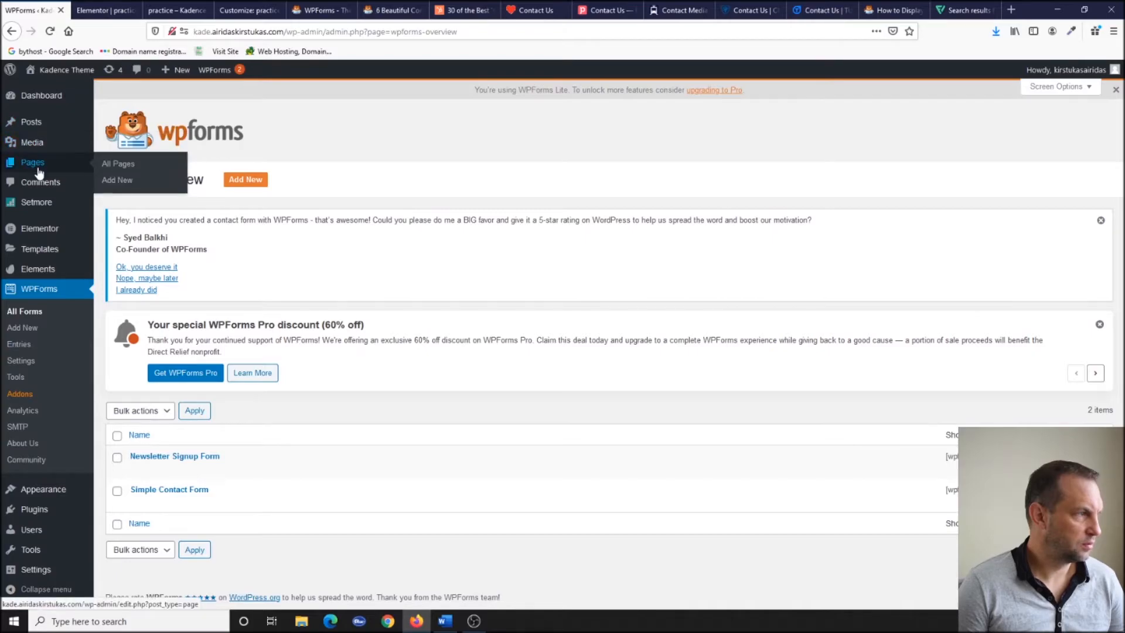
click(32, 143)
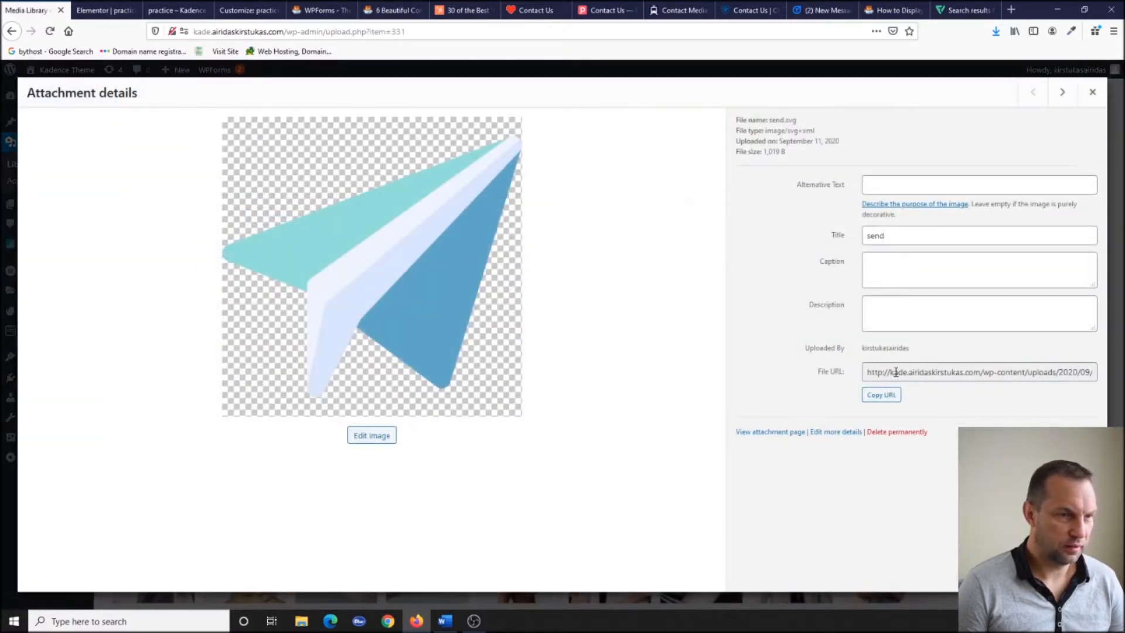
click(878, 397)
click(246, 10)
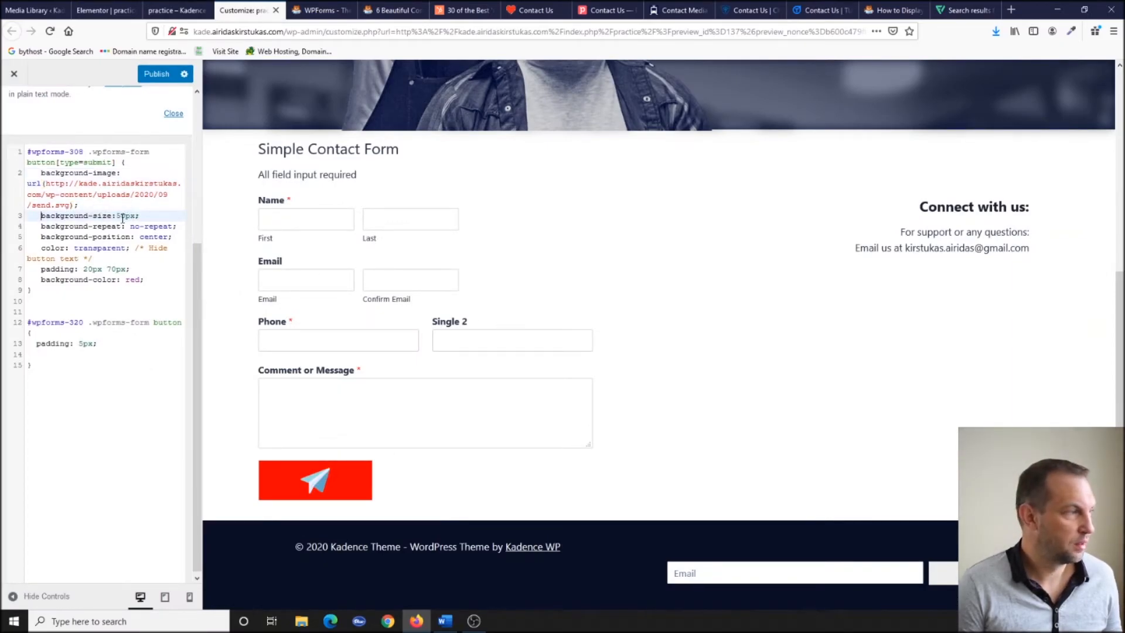
Enlarge the send icon to 70px, delete the red background-color value, and publish the CSS.
drag(117, 215, 120, 216)
text(7)
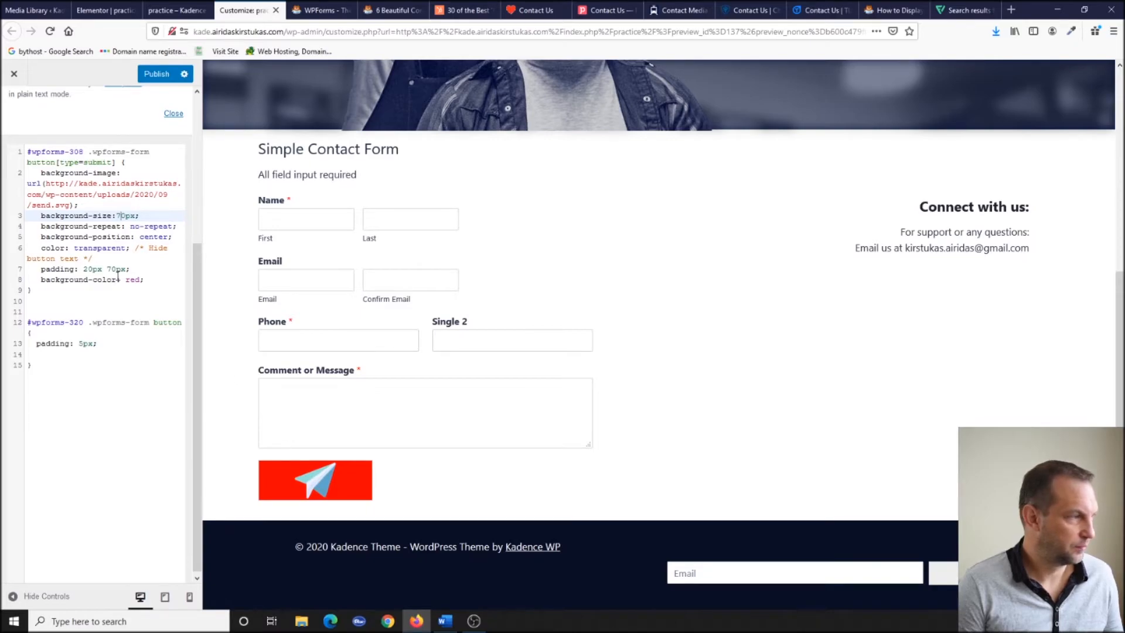
click(141, 280)
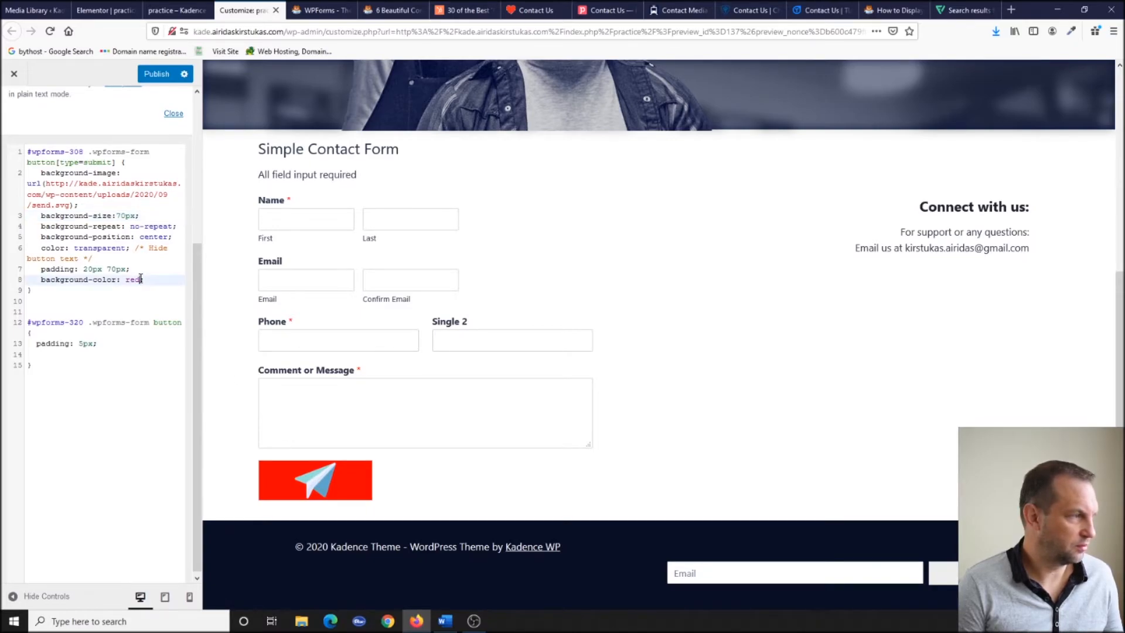
key(BackSpace)
key(BackSpace)
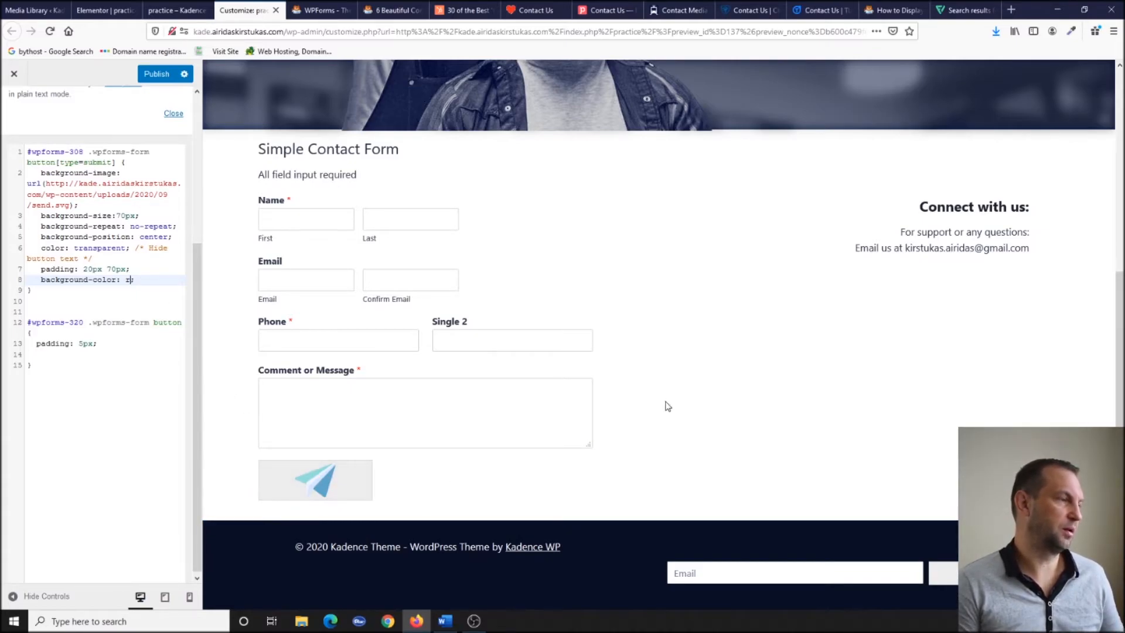
key(BackSpace)
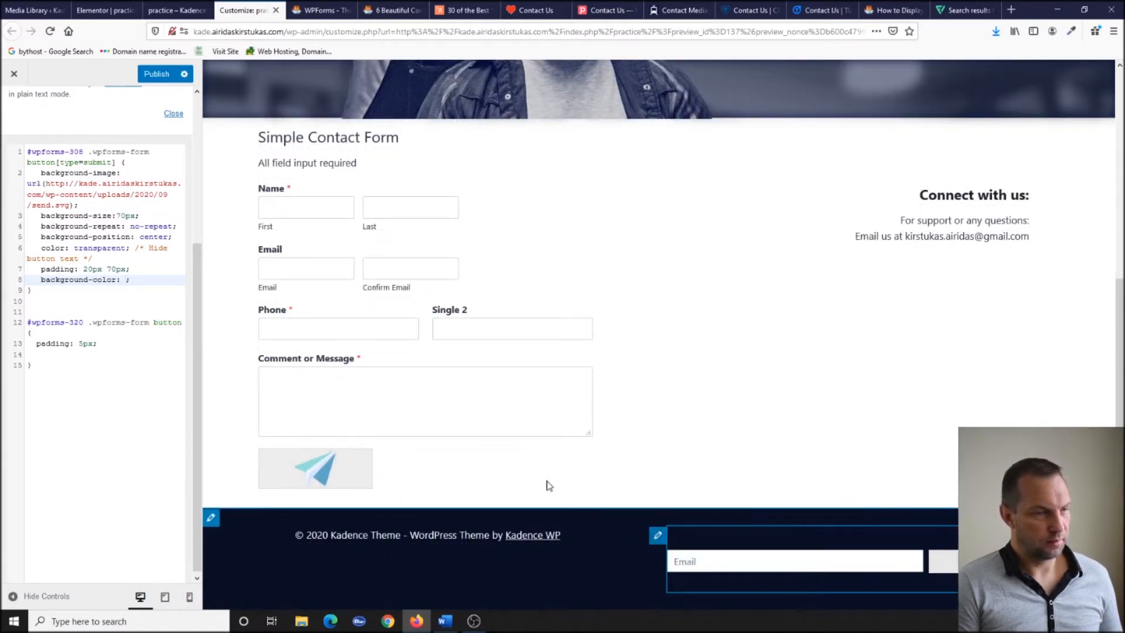
click(157, 74)
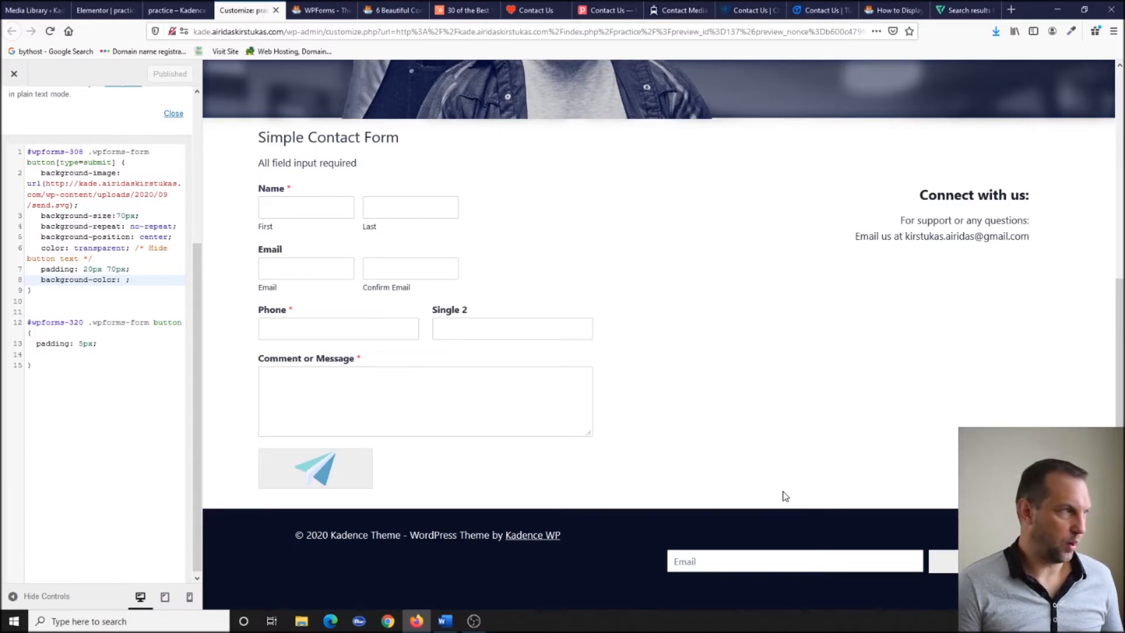
click(41, 7)
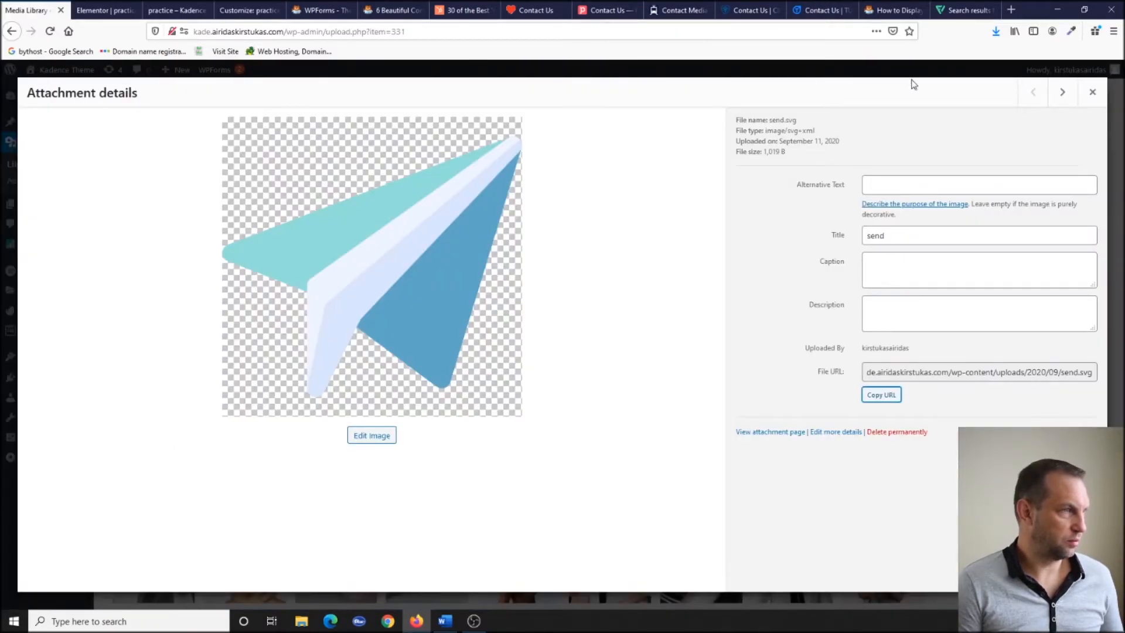
Create a Suggestion Form from the WPForms suggestion template and save it.
click(1093, 92)
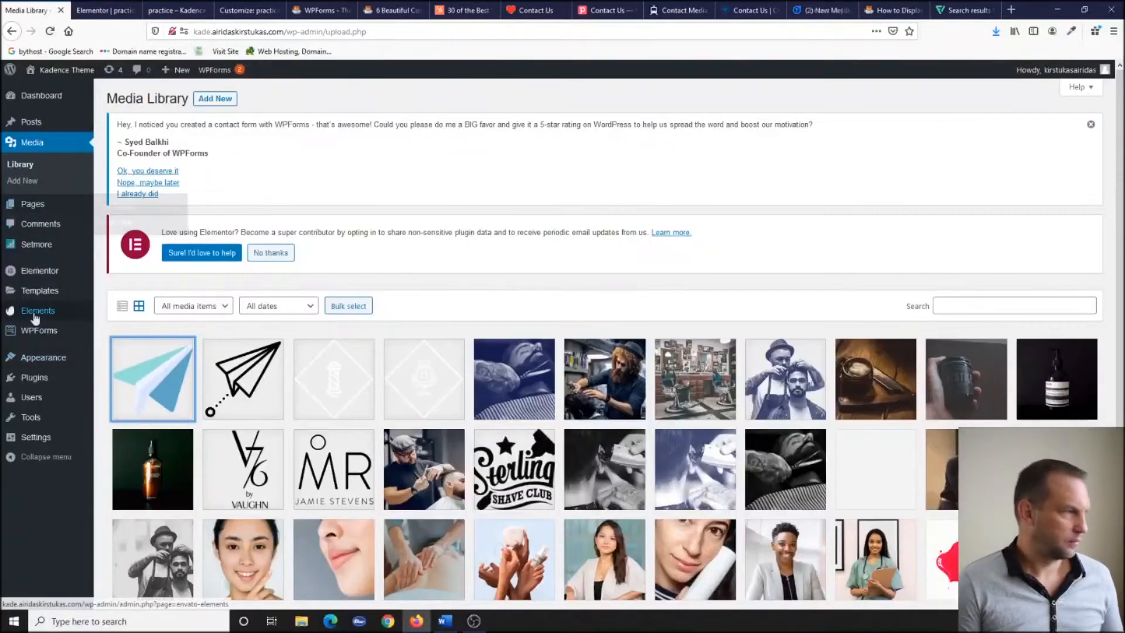
click(51, 333)
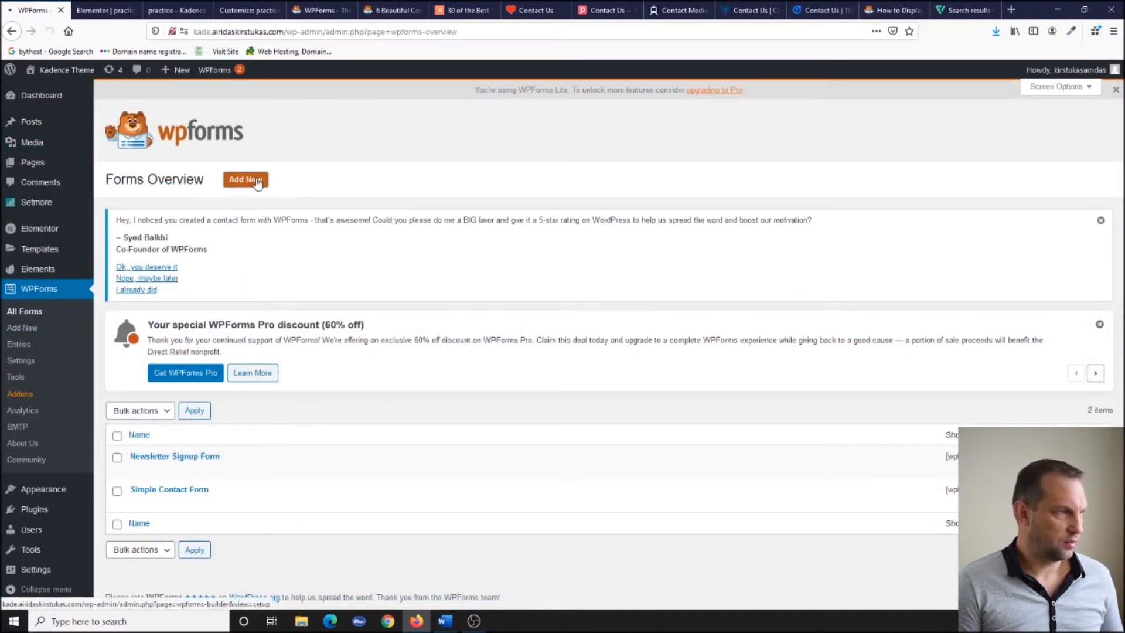
click(247, 182)
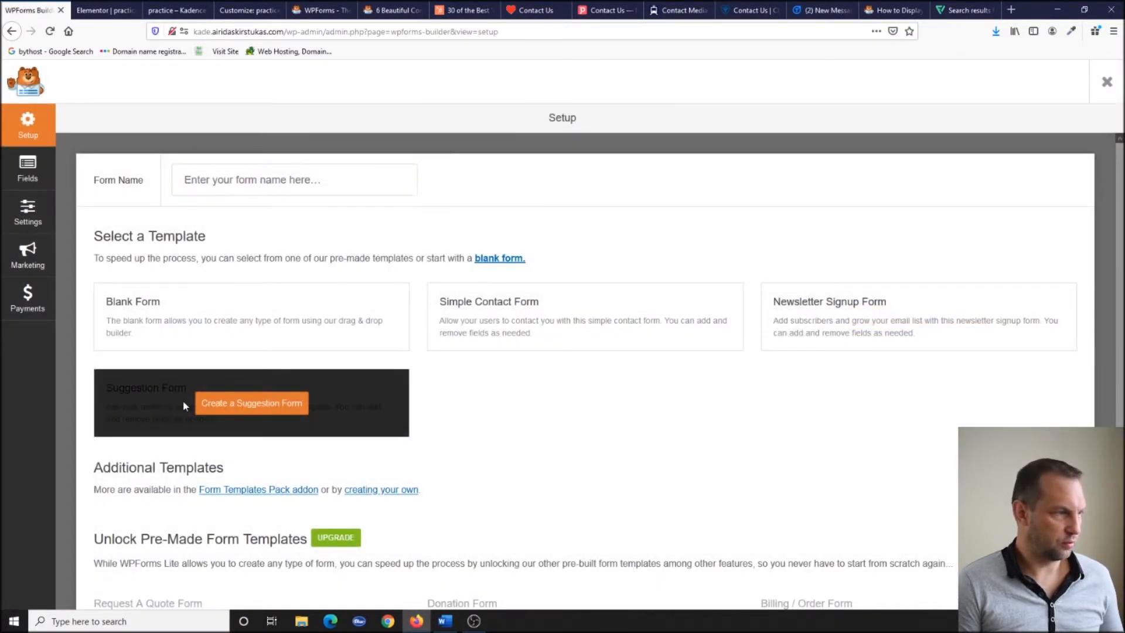
click(228, 403)
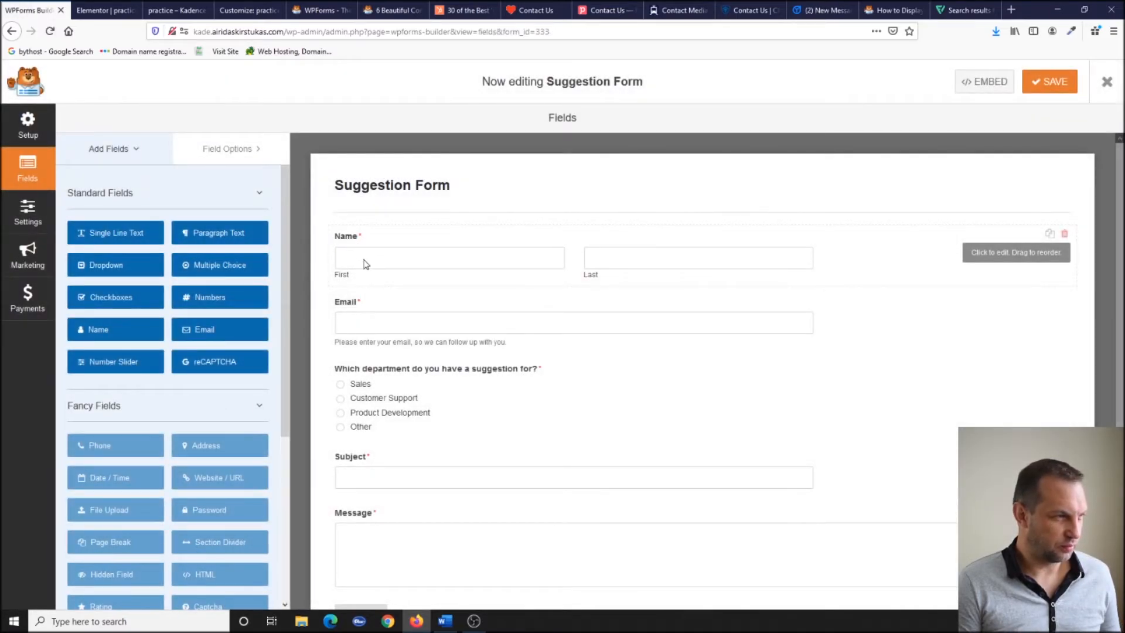
scroll(369, 221, down, 1)
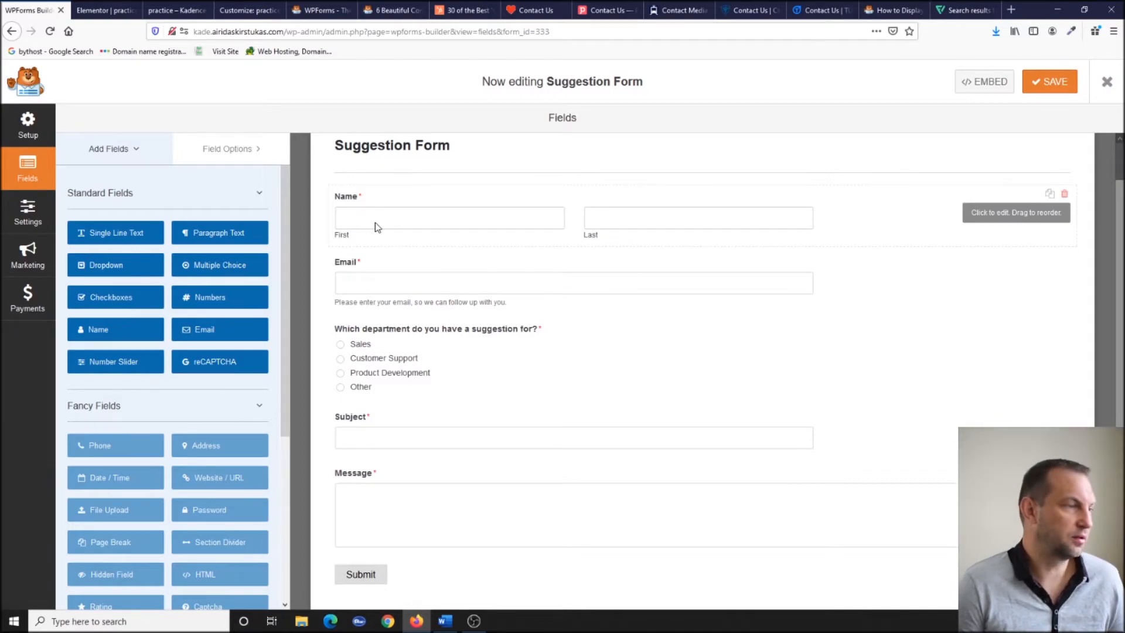
click(1055, 83)
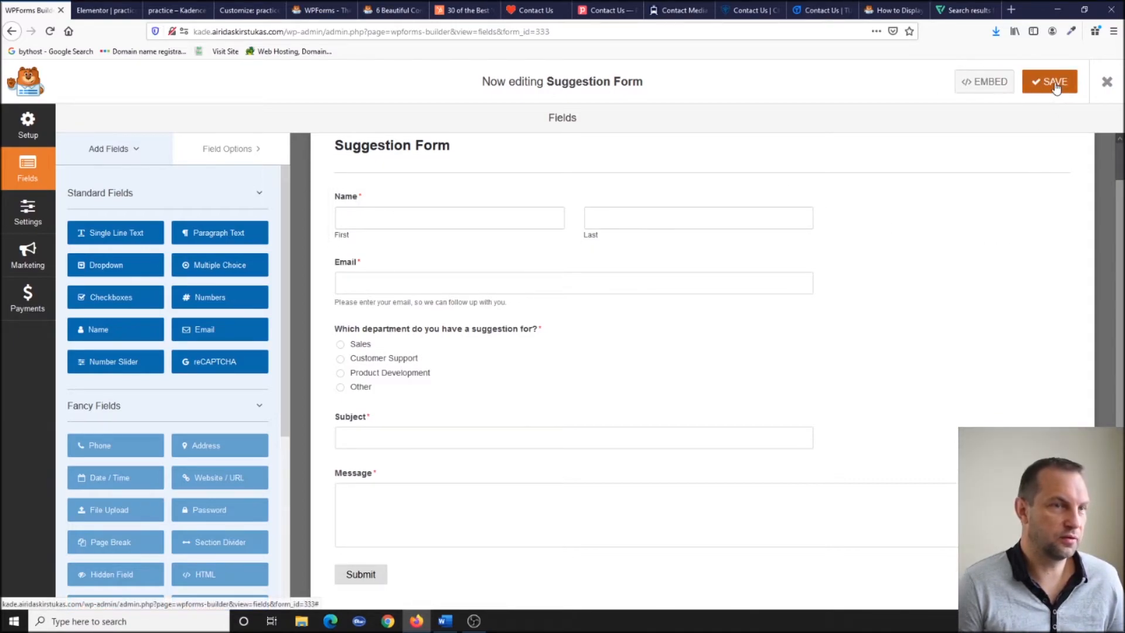
click(1107, 82)
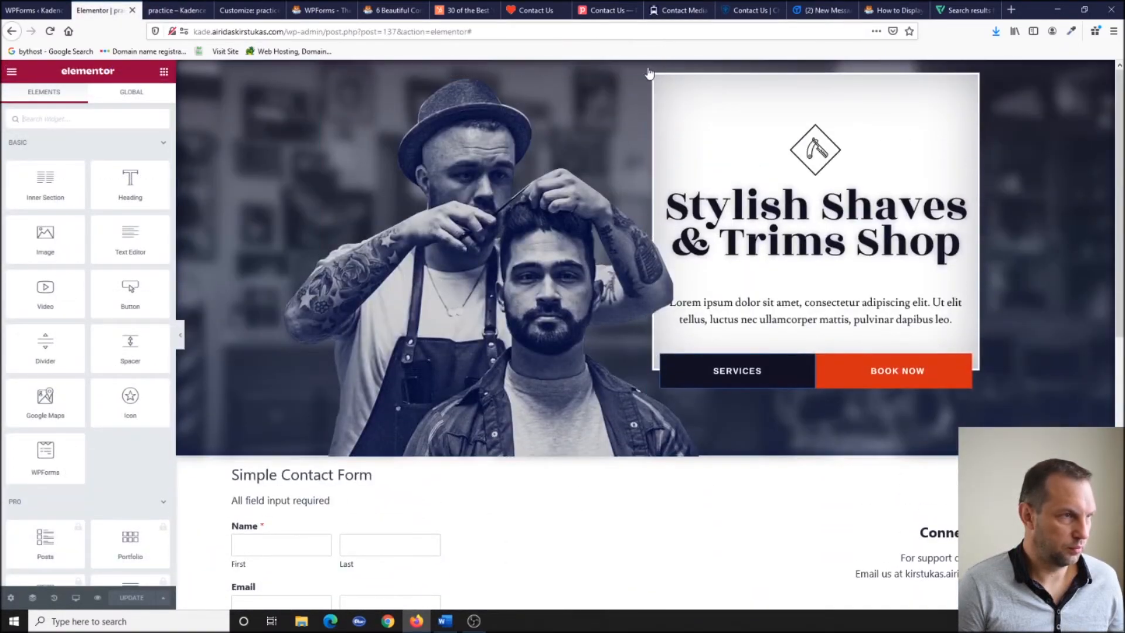
Add a one-column section above the hero with a WPForms widget showing the Suggestion Form.
click(631, 68)
click(617, 94)
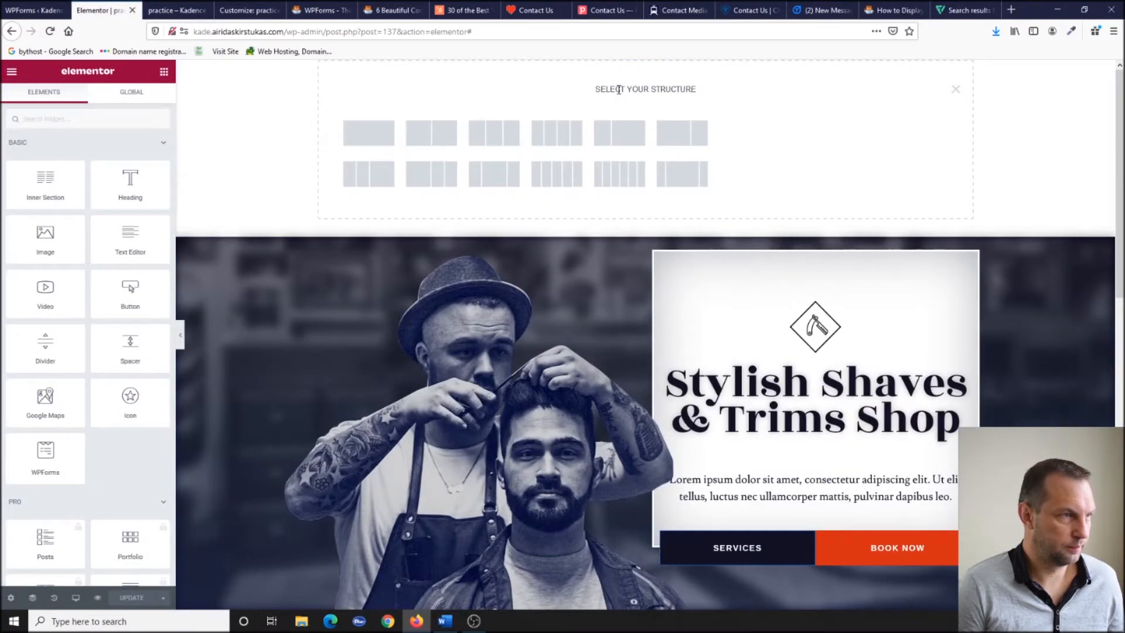
click(372, 140)
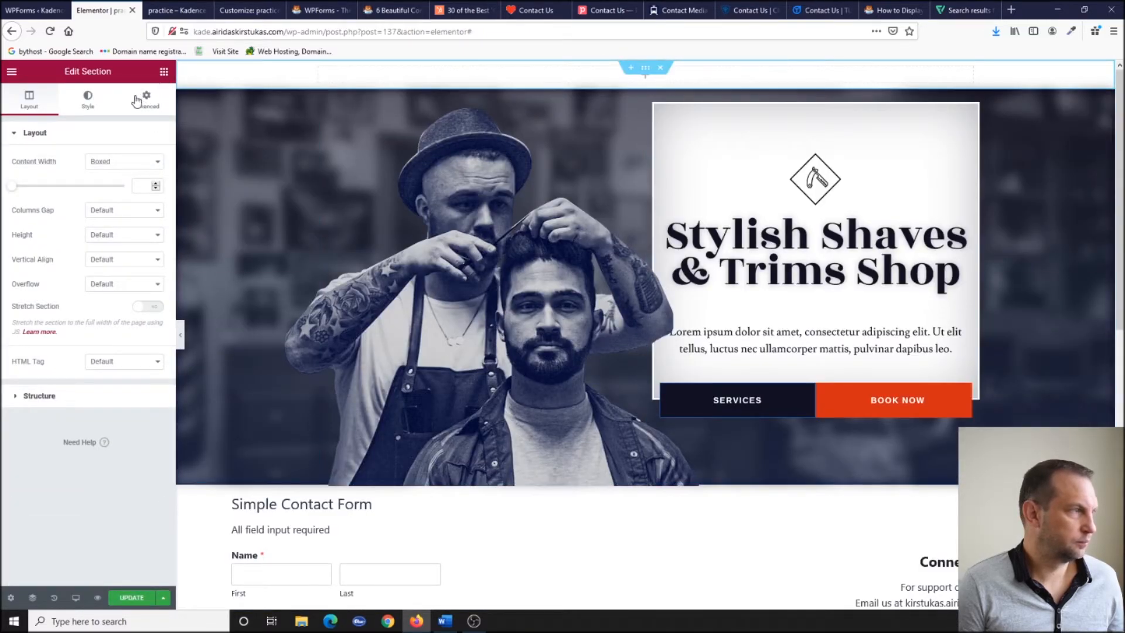
click(165, 72)
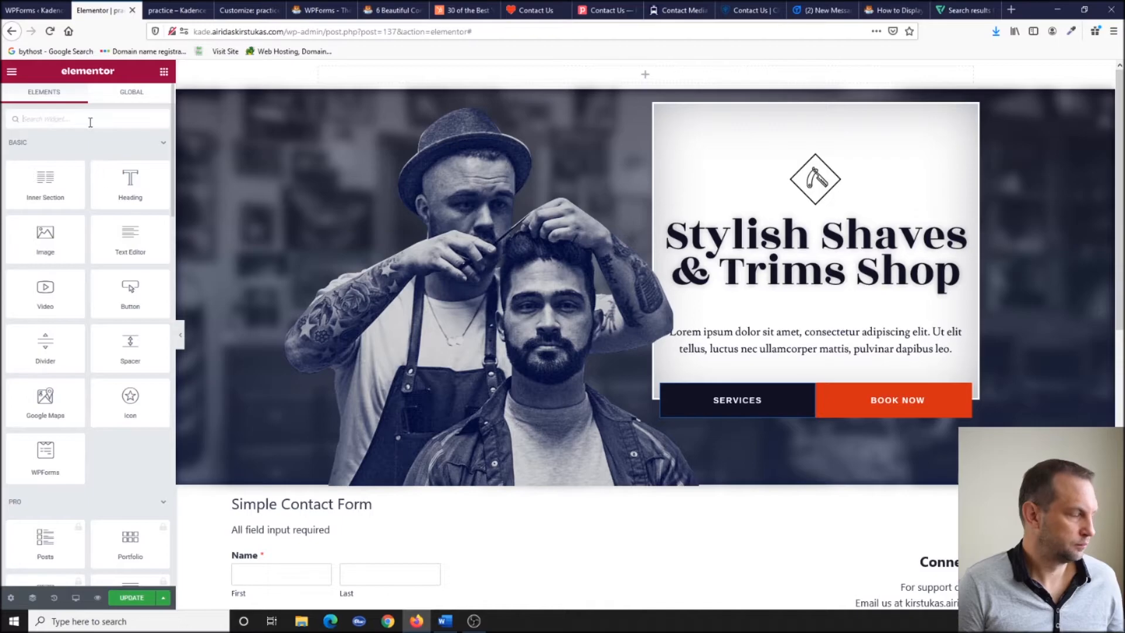
click(93, 123)
text(wp)
drag(131, 155, 659, 70)
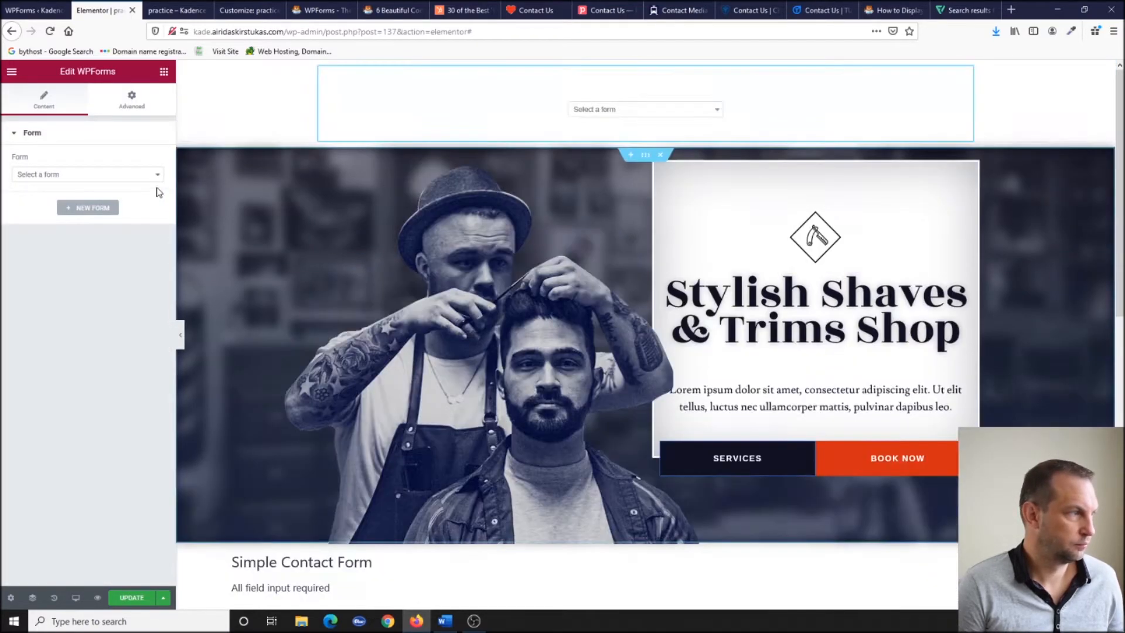
click(140, 175)
click(135, 228)
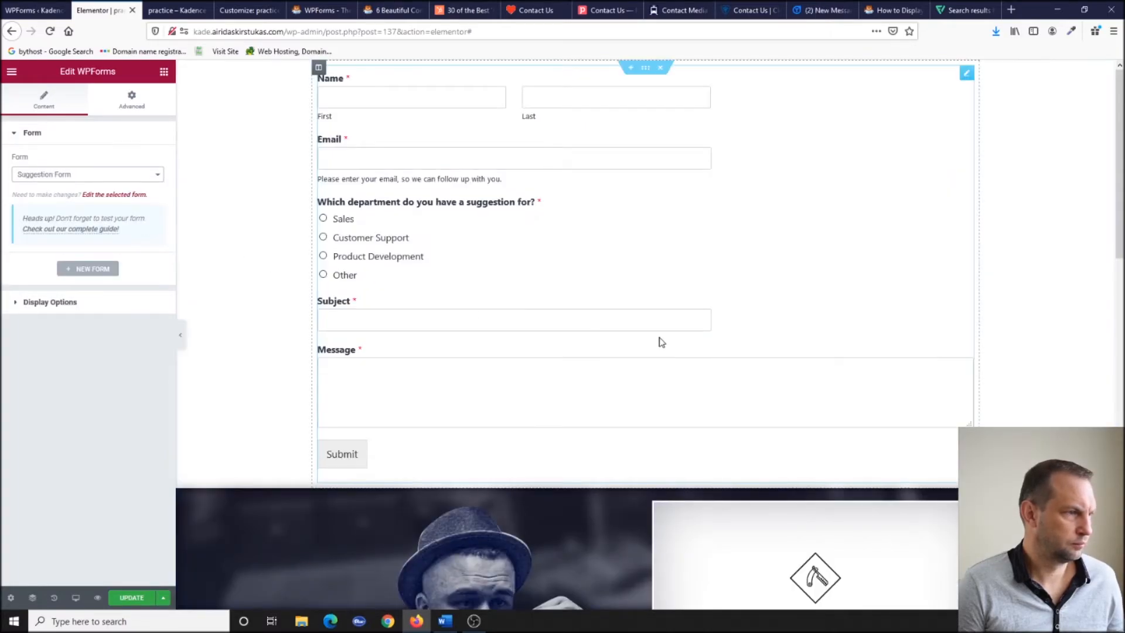
Set the new section's background to the global black colour and update the page.
click(646, 68)
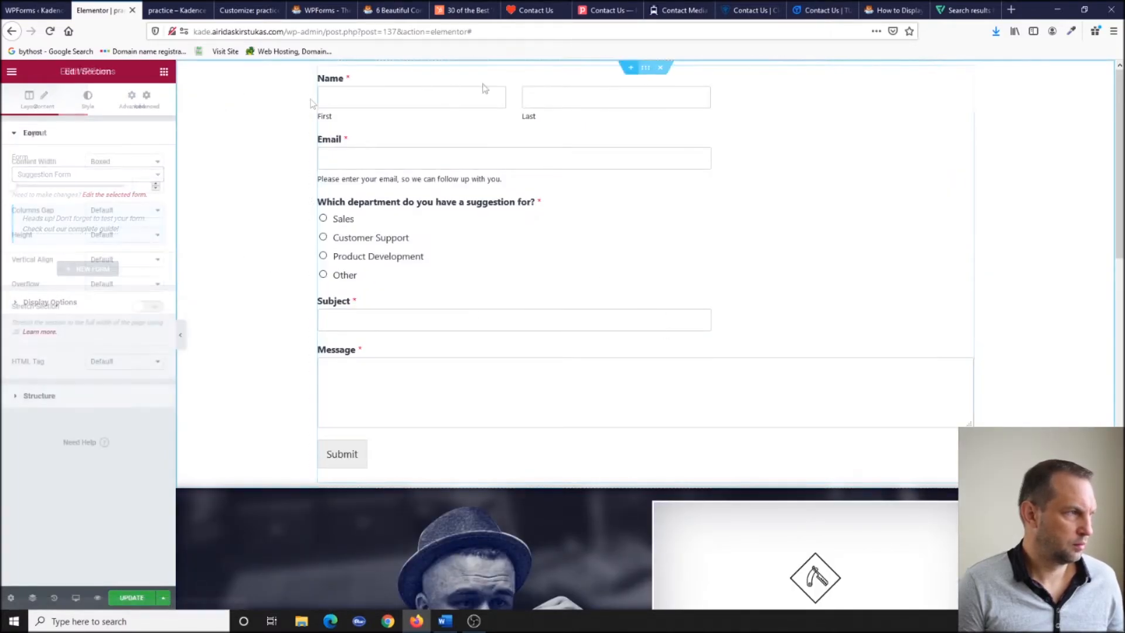
click(87, 100)
click(109, 186)
click(141, 211)
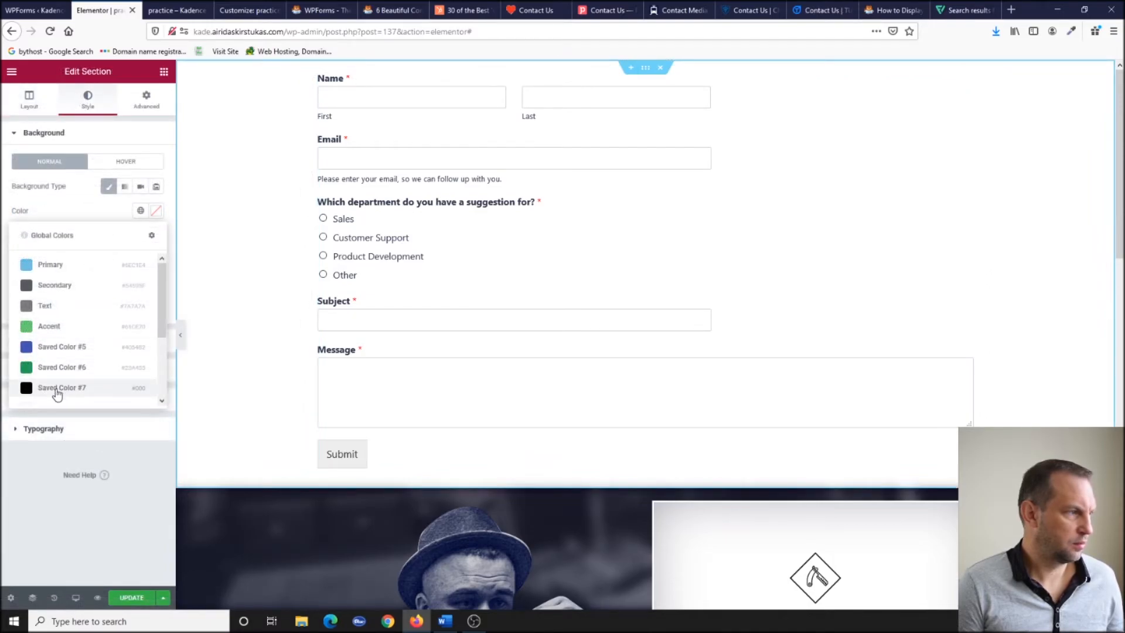
click(57, 389)
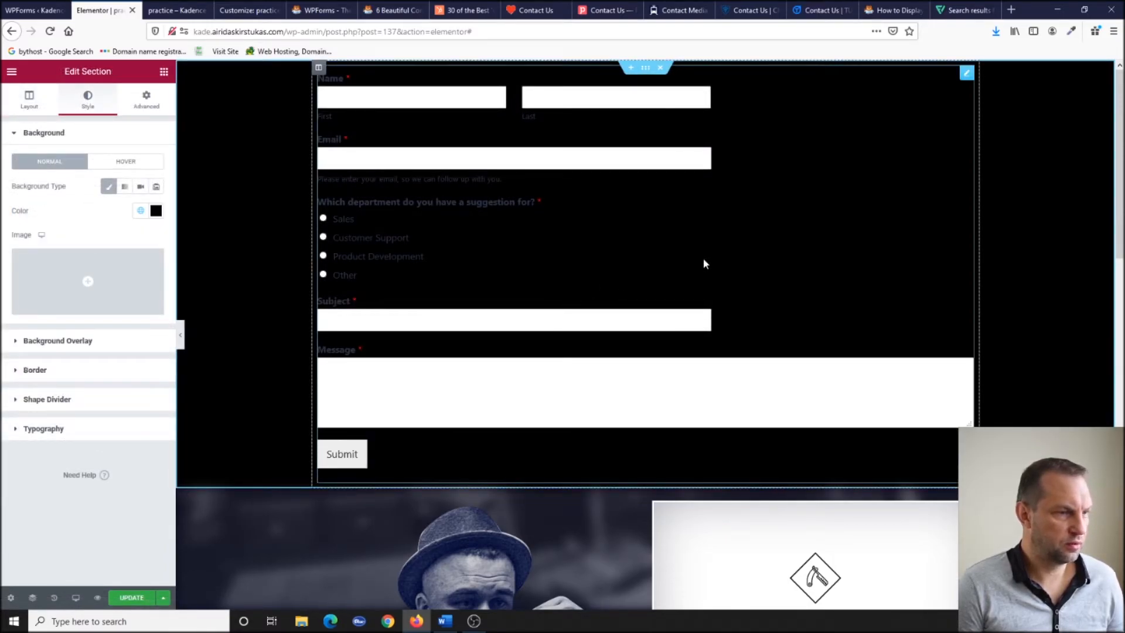
scroll(705, 263, down, 4)
scroll(706, 263, up, 4)
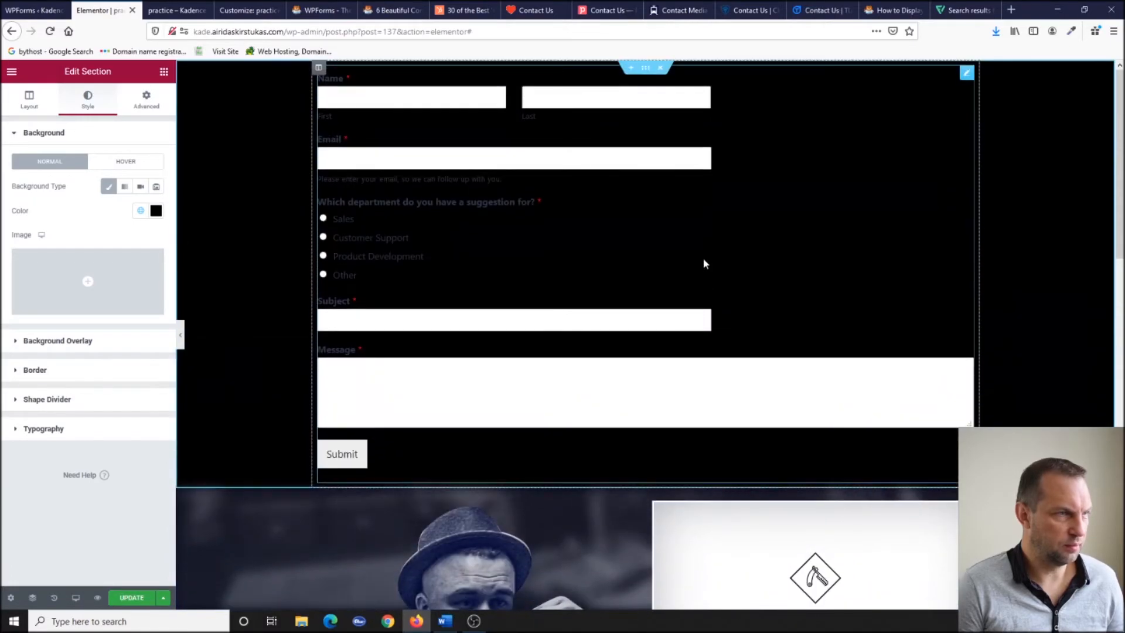
click(132, 597)
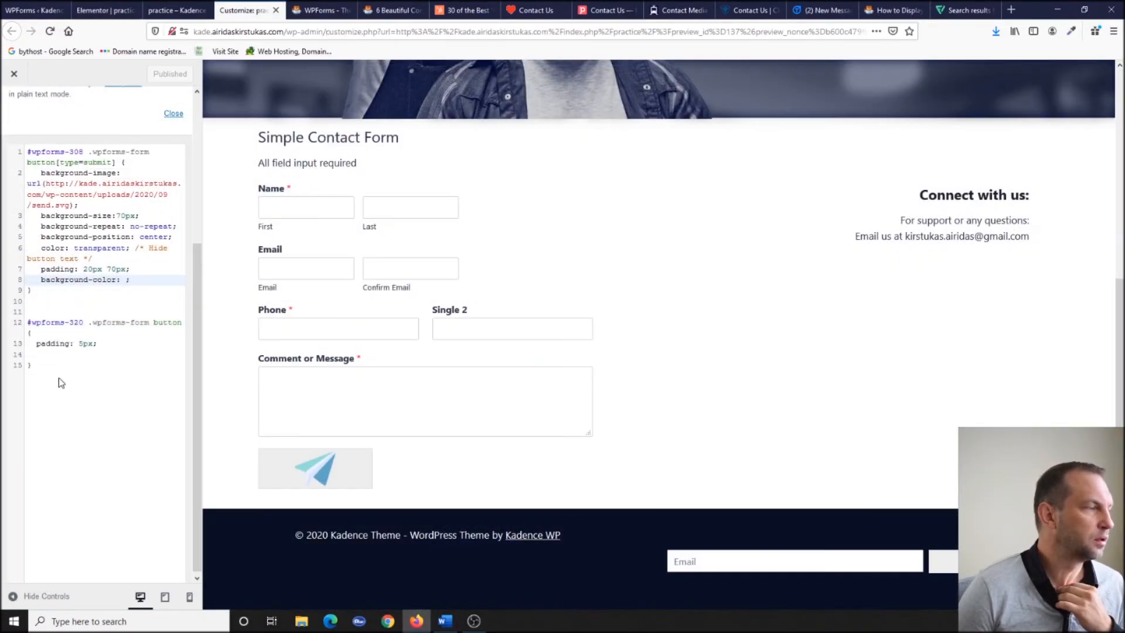
Add a white text-colour rule to Additional CSS targeting #wpforms-333, the Suggestion Form's ID.
click(47, 365)
key(Return)
text(#wpforms-295 {   color: white; })
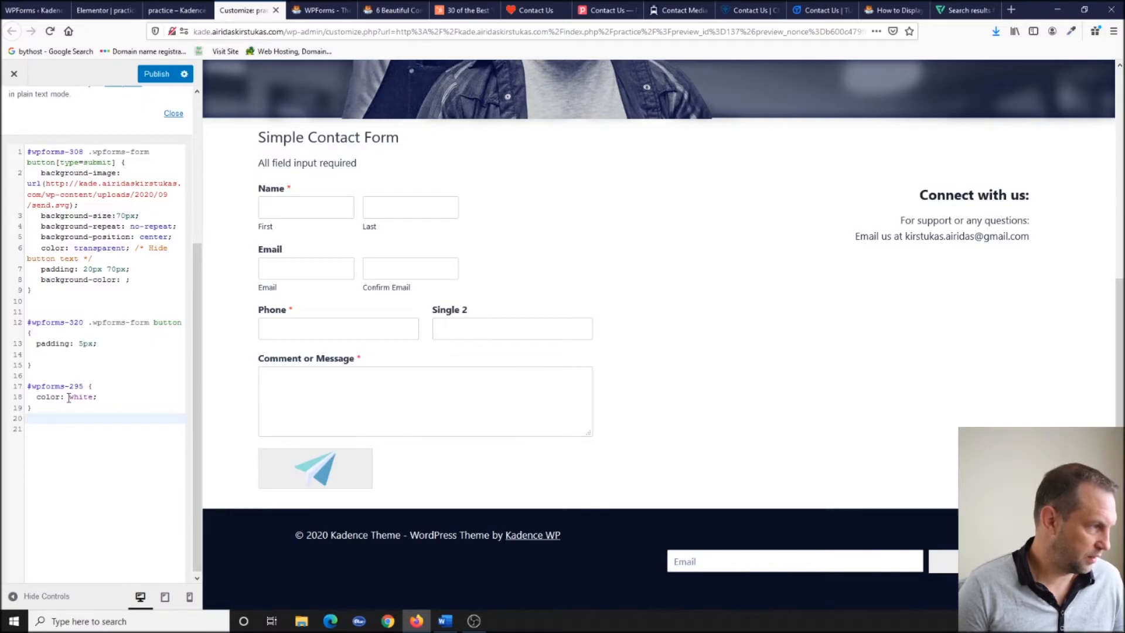
click(33, 10)
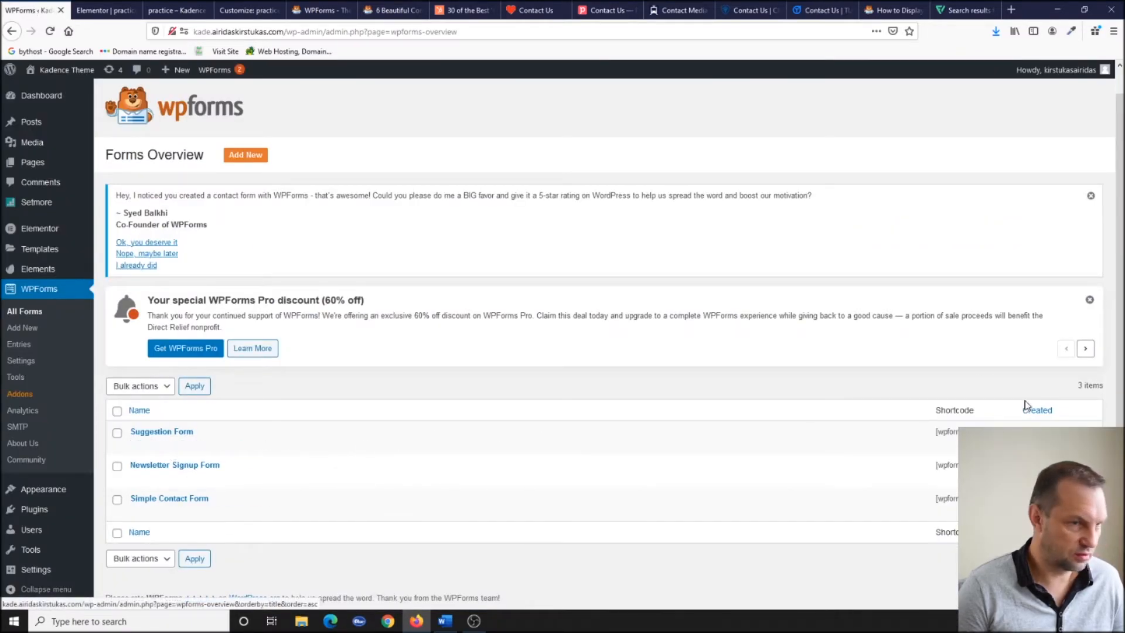
click(240, 10)
text(333 {)
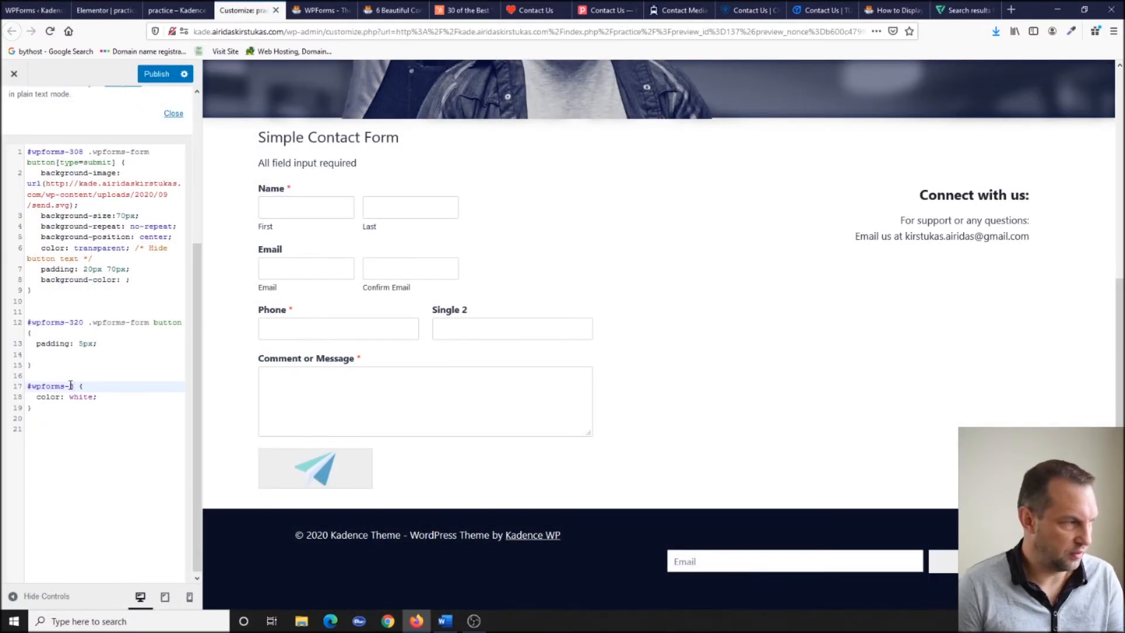
scroll(421, 270, up, 5)
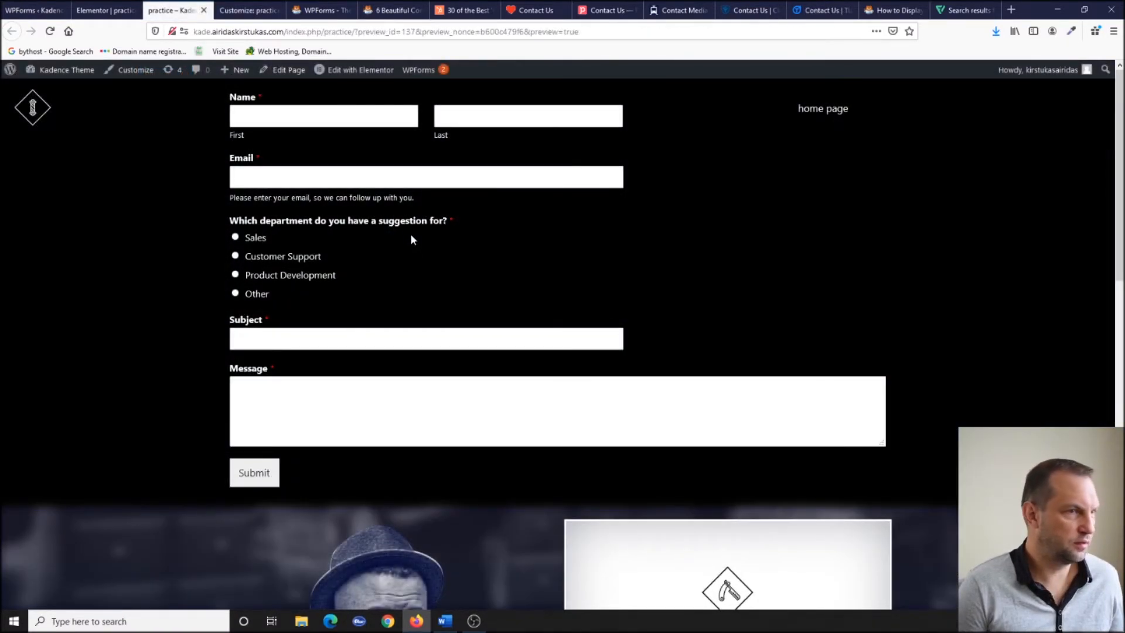
scroll(410, 233, down, 5)
Sign up a test email address through the newsletter signup form.
scroll(412, 235, down, 7)
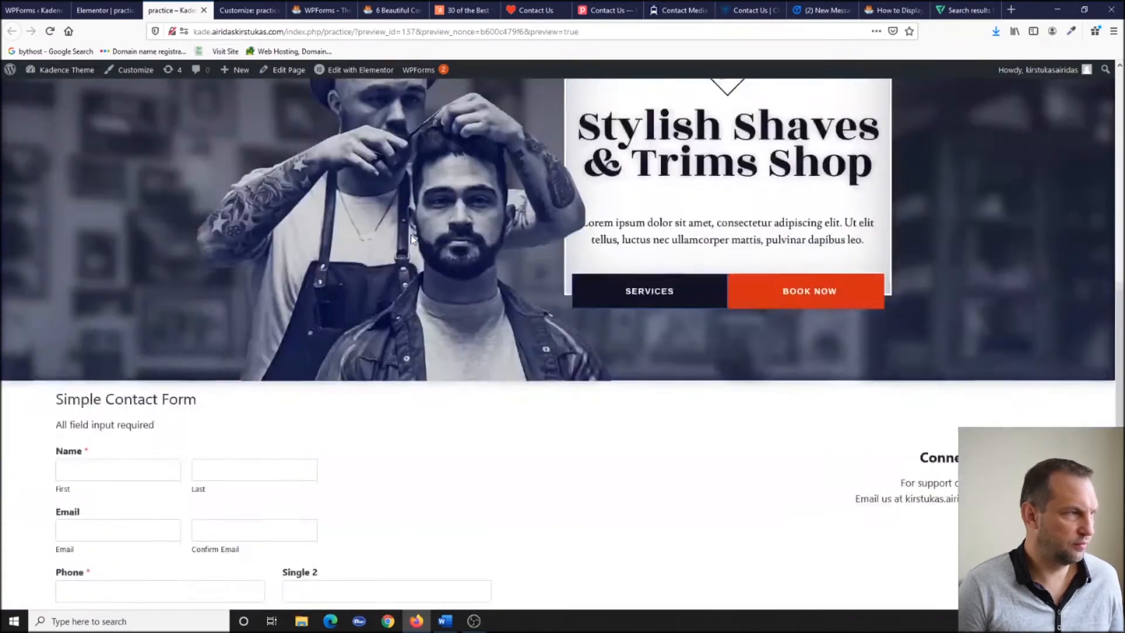
click(614, 571)
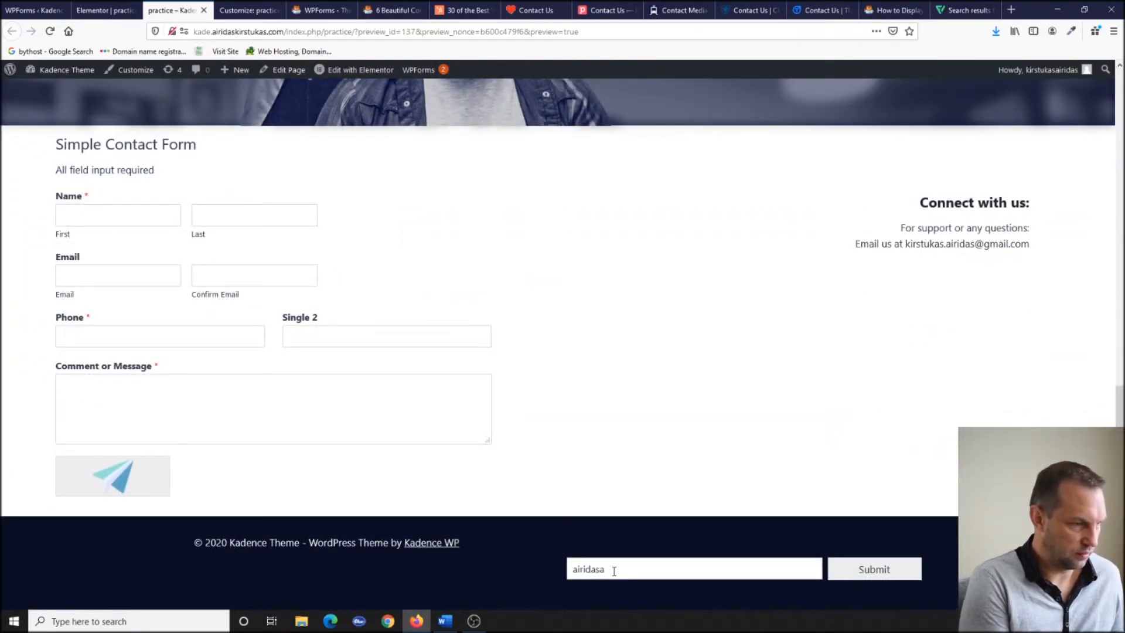
click(872, 570)
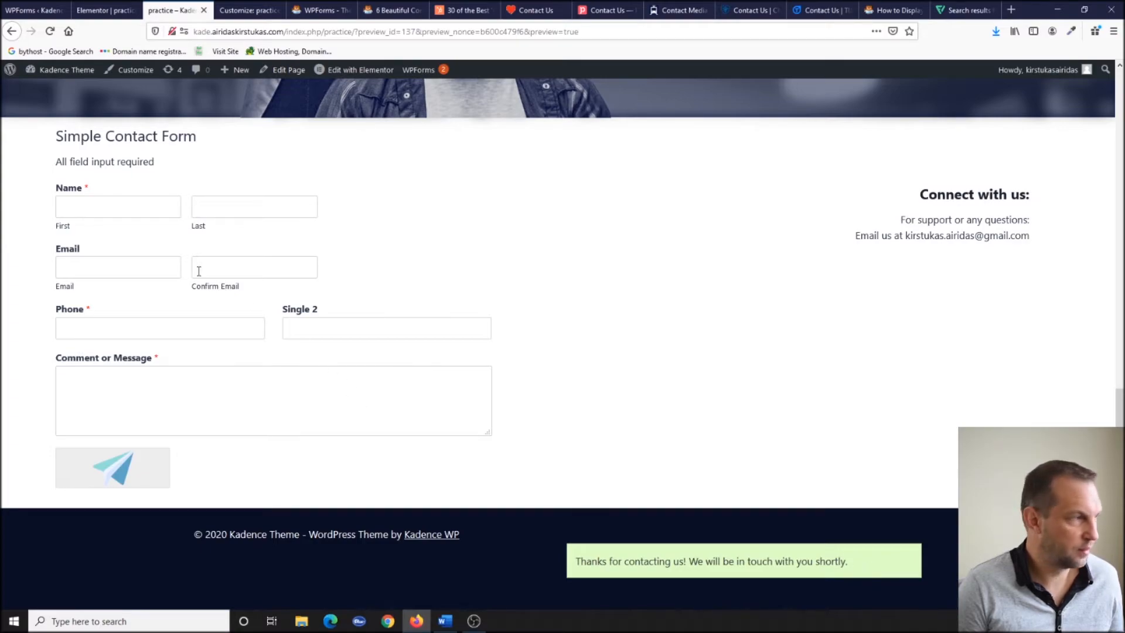
Enter a test first name, last name and email address in the contact form.
click(131, 205)
text(A)
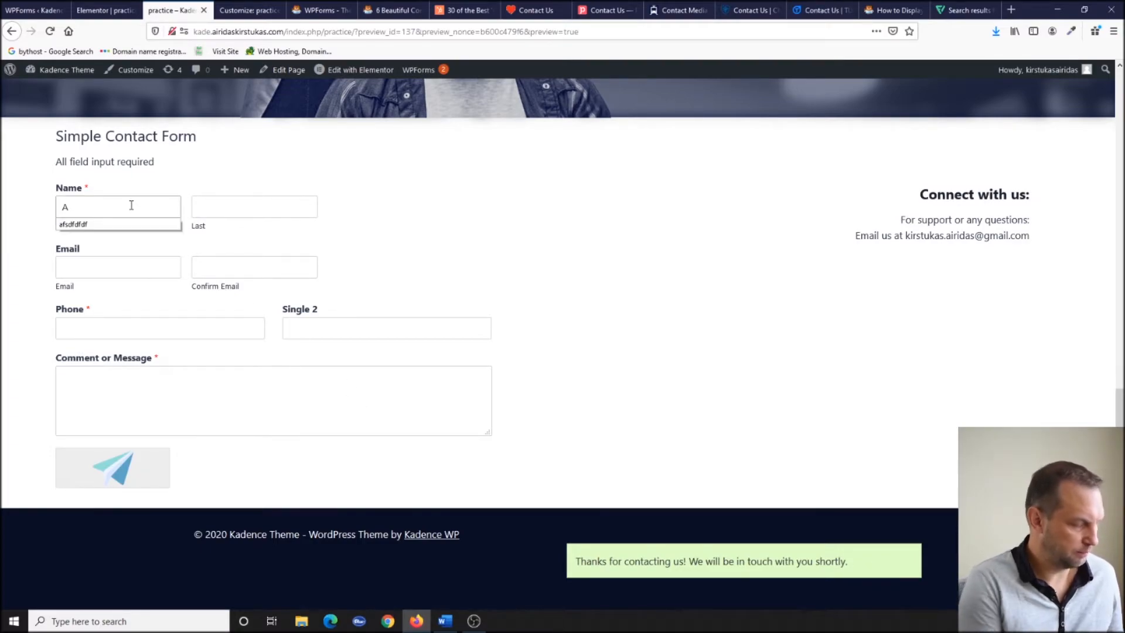
text(iridas)
click(277, 208)
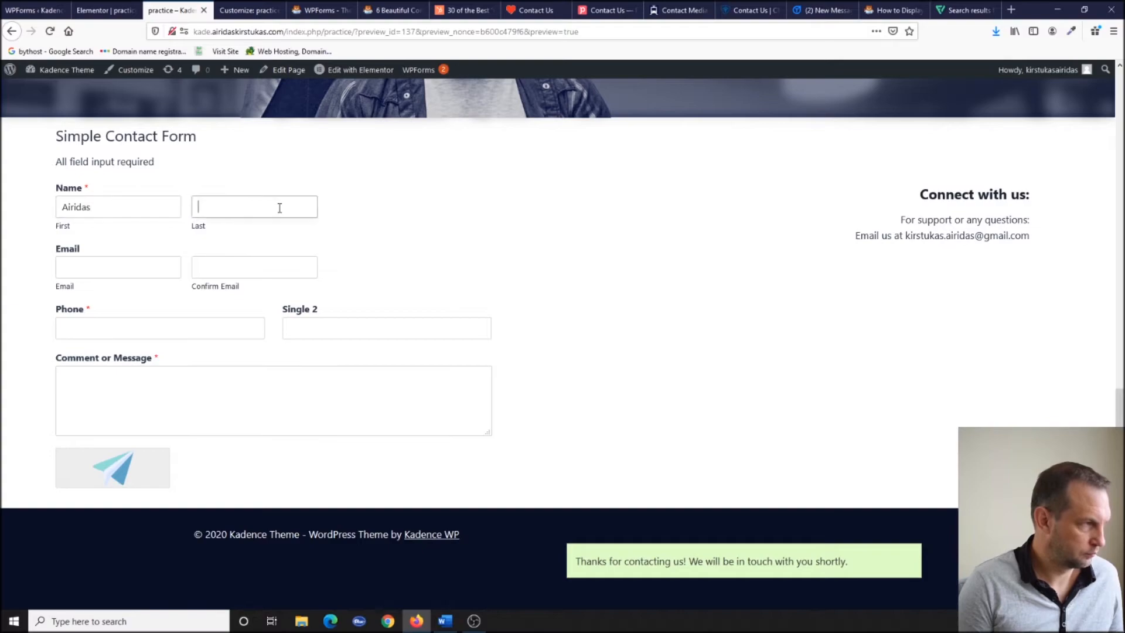
text(Kirstuk)
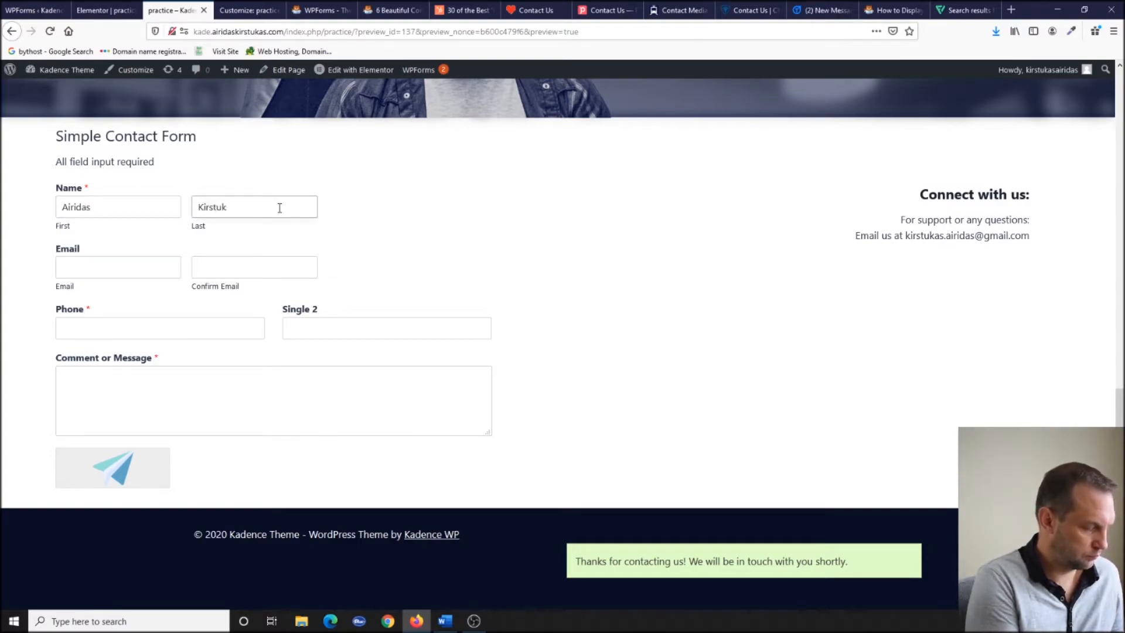
text(as)
click(118, 269)
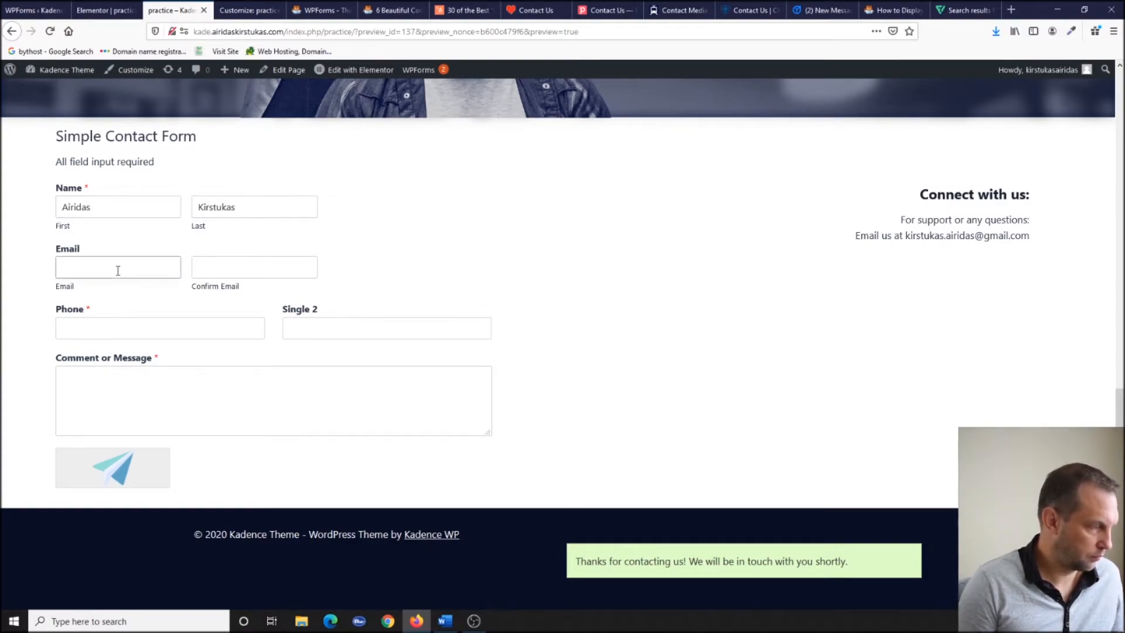
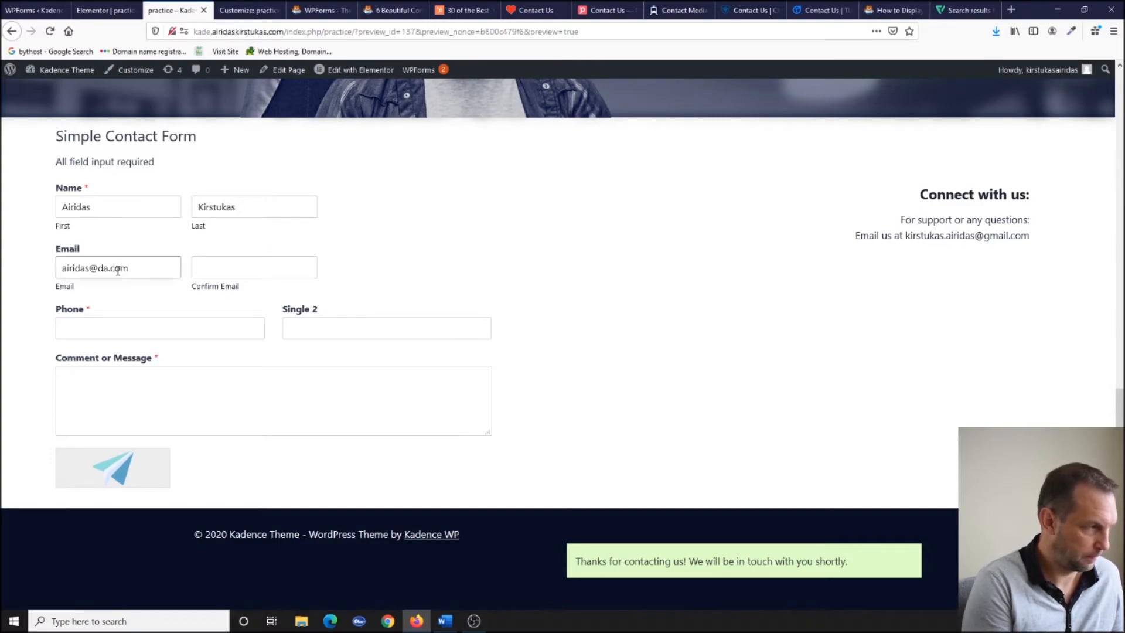
click(251, 269)
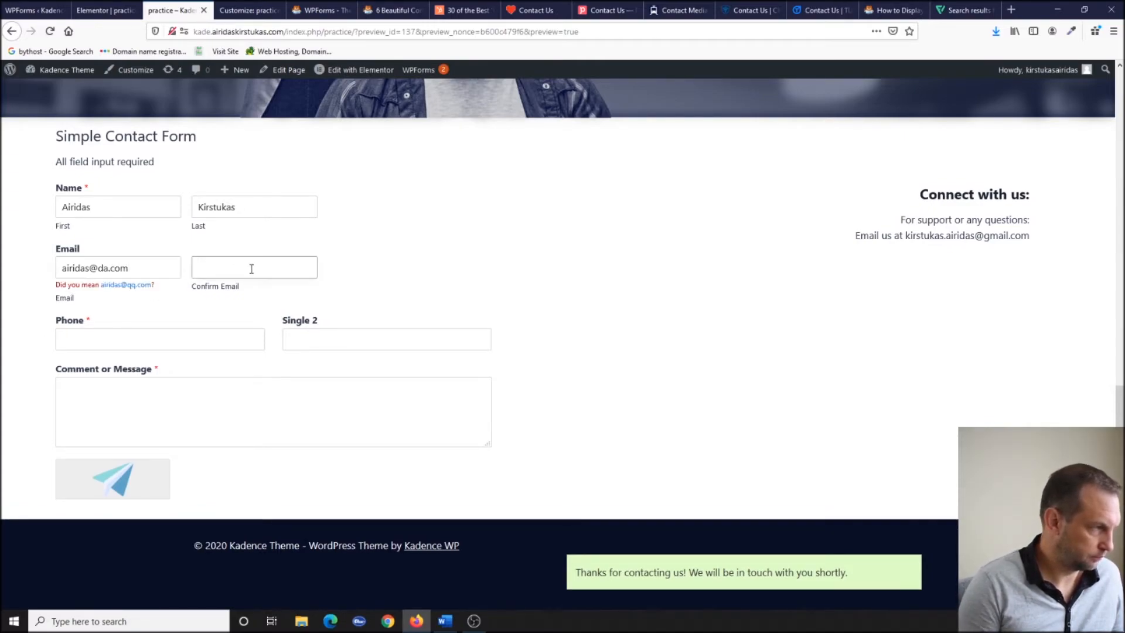
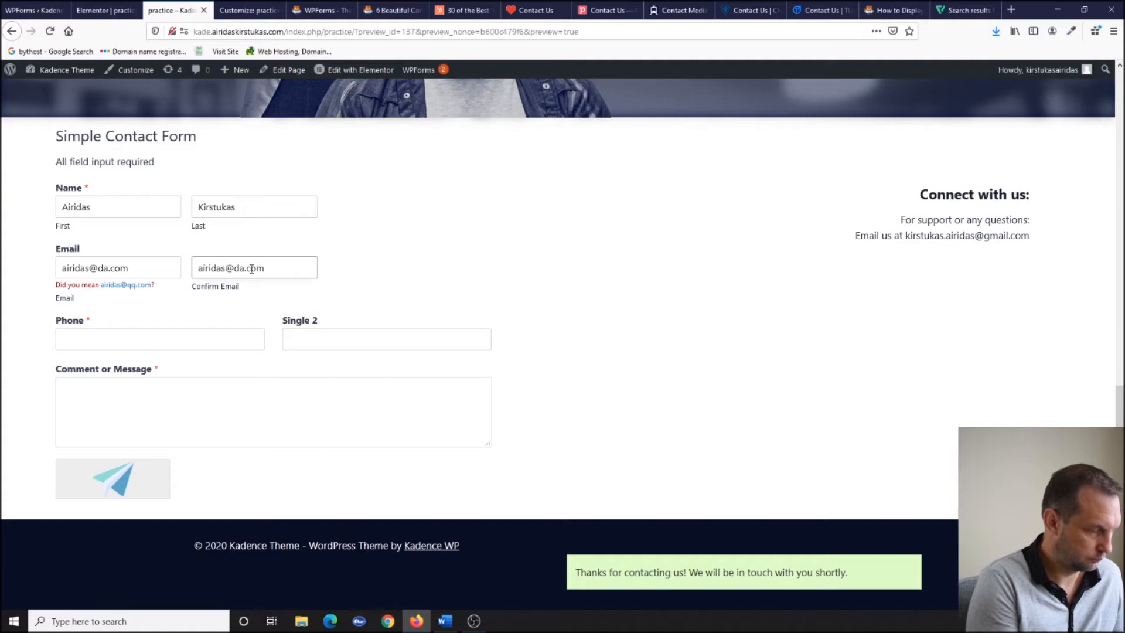
Fill in a test phone number, comment and Single 2 value 546, then submit the contact form.
click(212, 339)
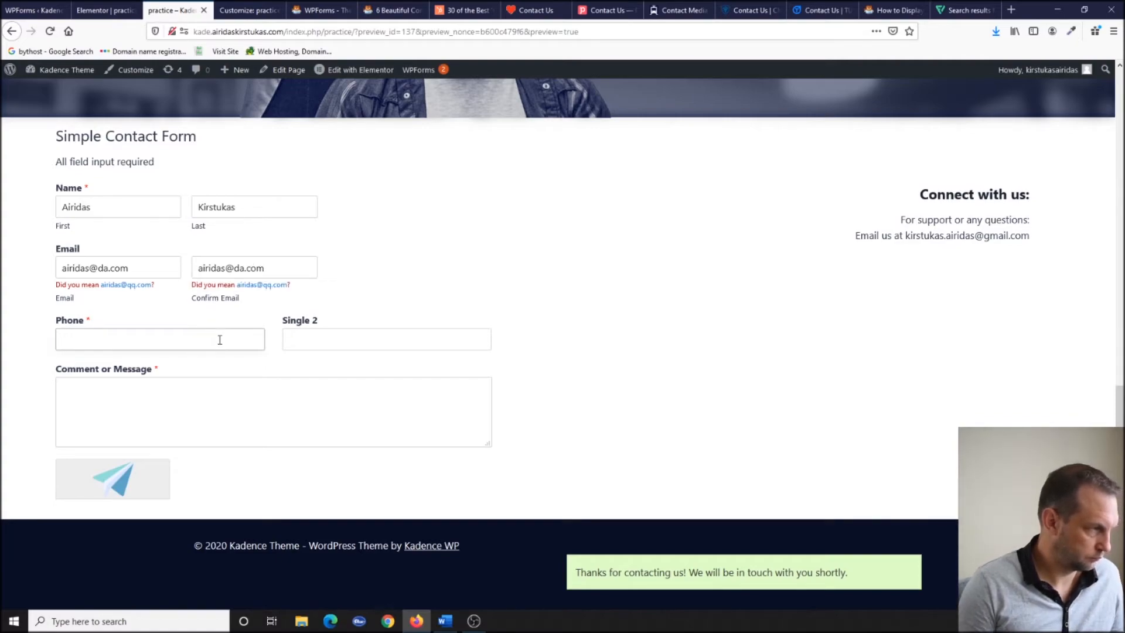
text(46436563565363)
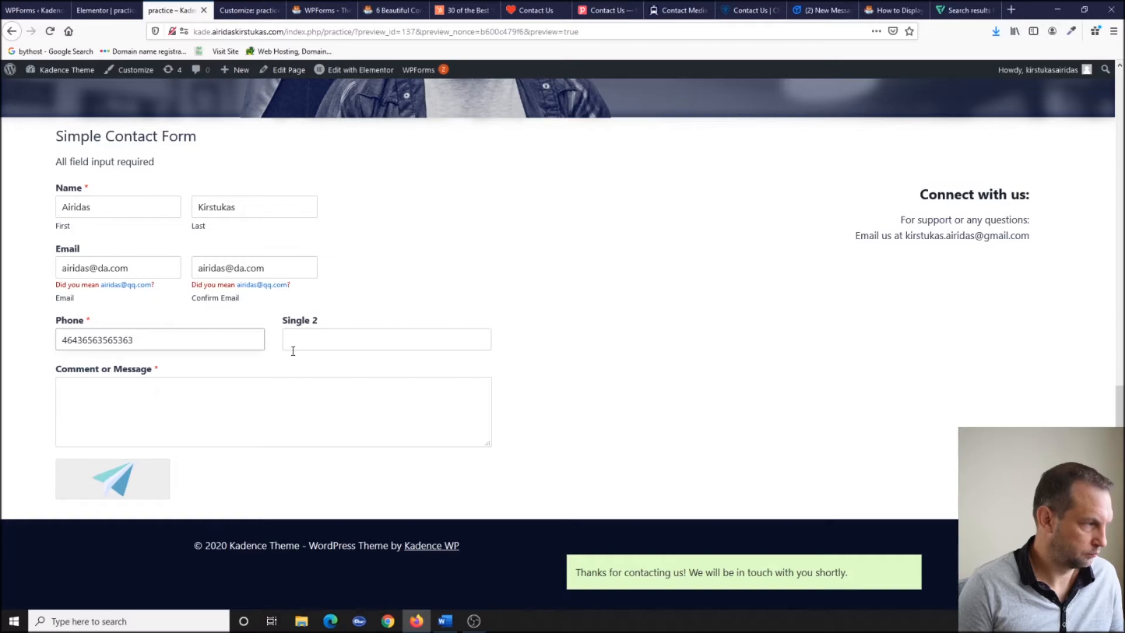
click(255, 398)
text(43643634635)
click(341, 333)
text(54635635656)
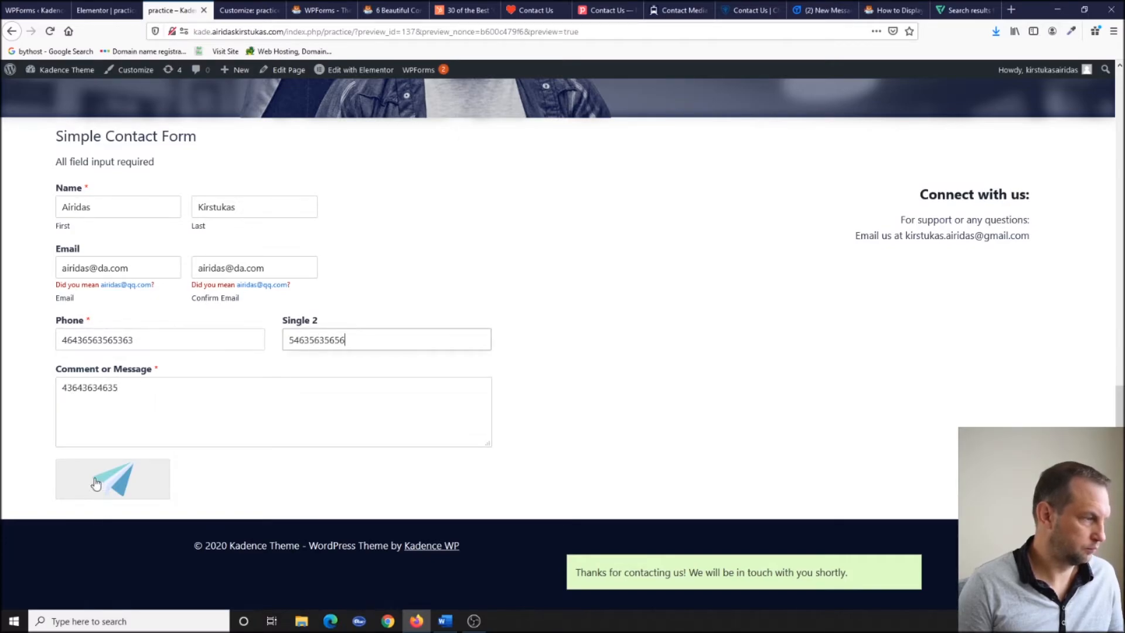
click(100, 480)
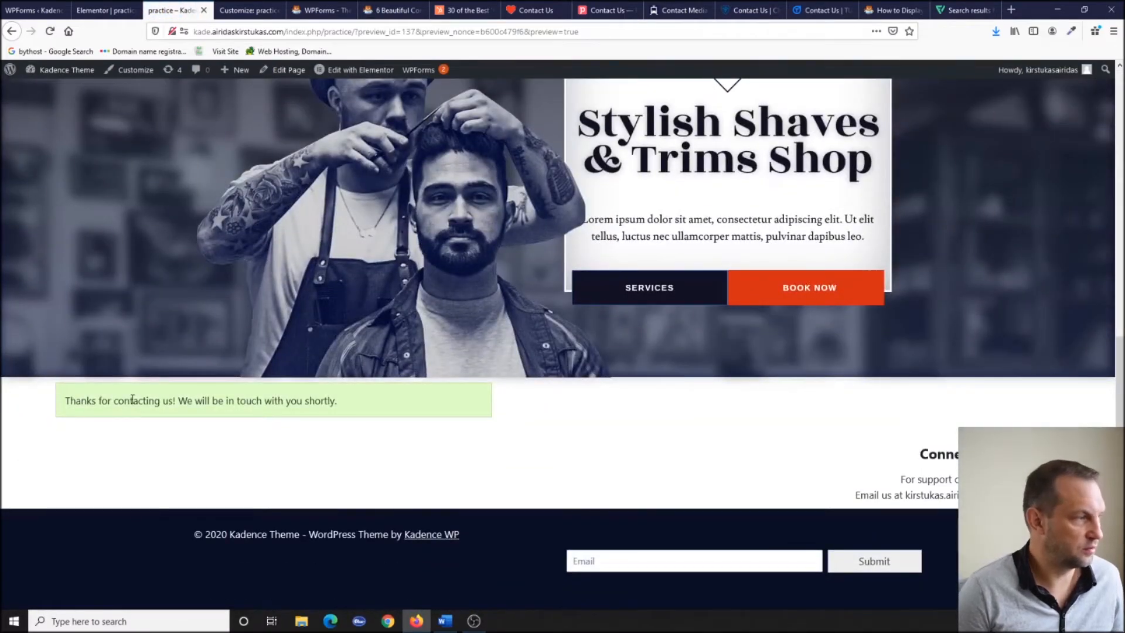
scroll(610, 437, up, 8)
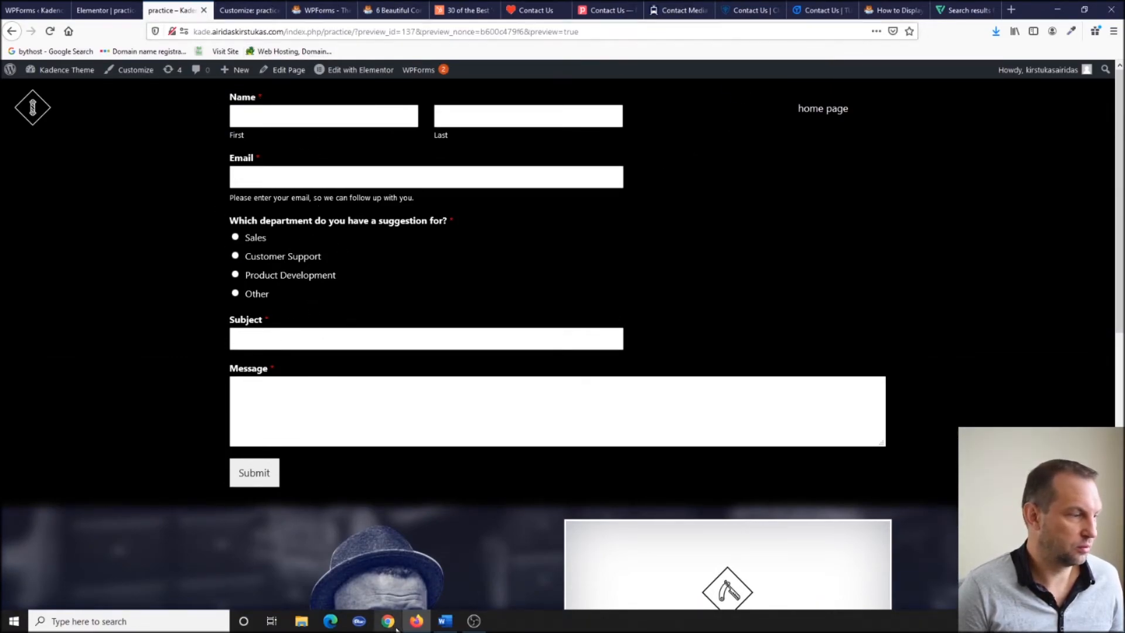
Open Gmail in a new browser tab.
click(1011, 10)
click(536, 27)
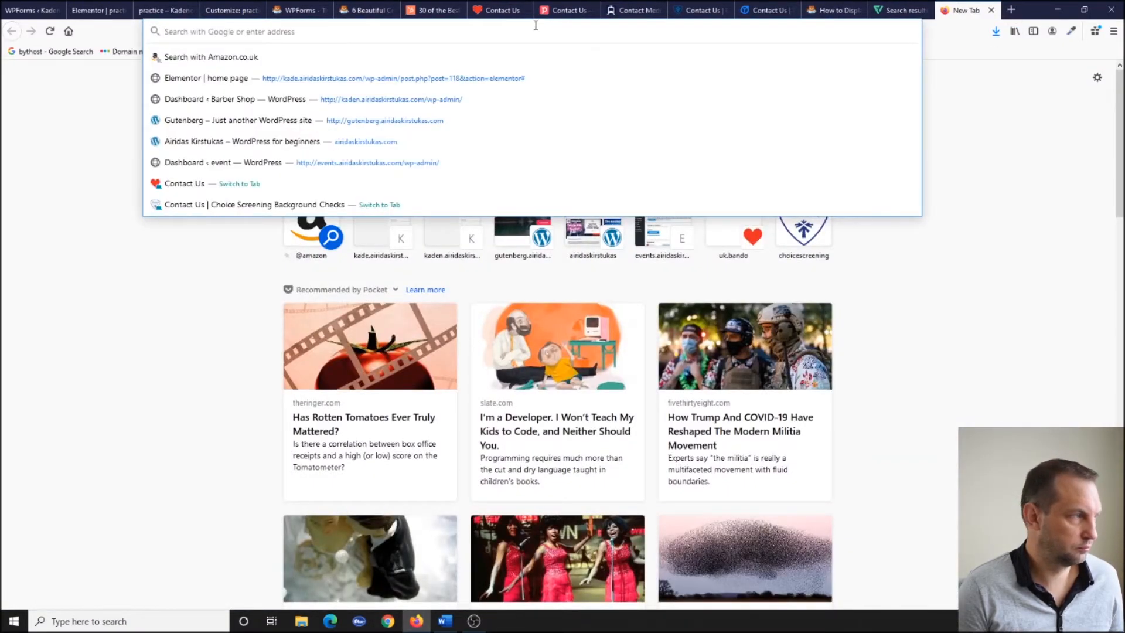
text(gmail)
key(Return)
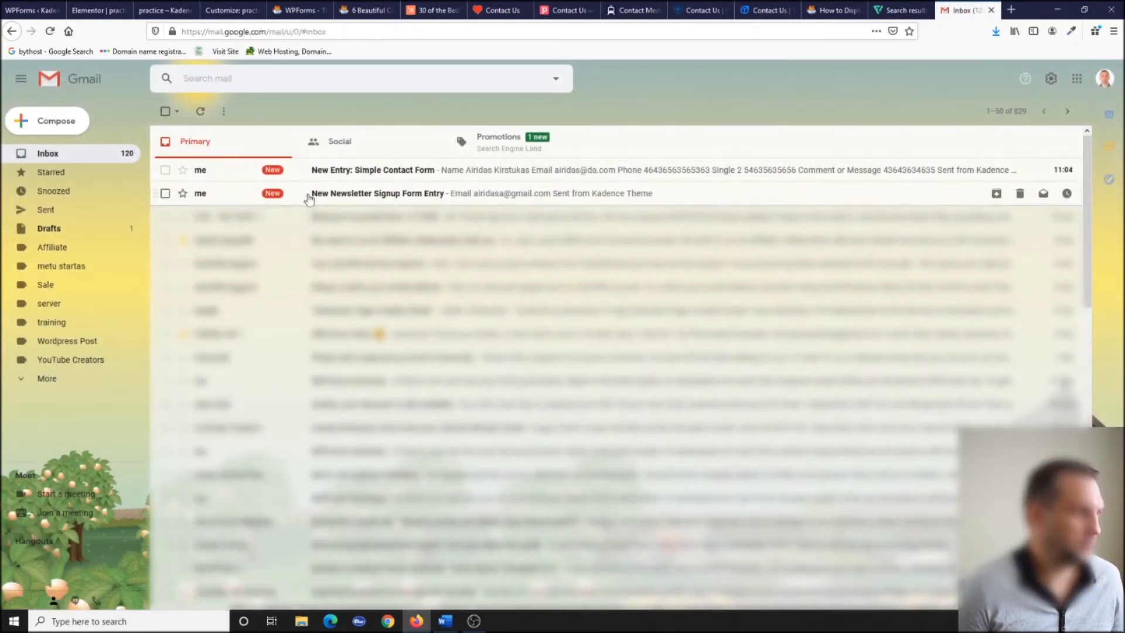
Read the Newsletter Signup Form and Simple Contact Form entry notification emails.
click(372, 196)
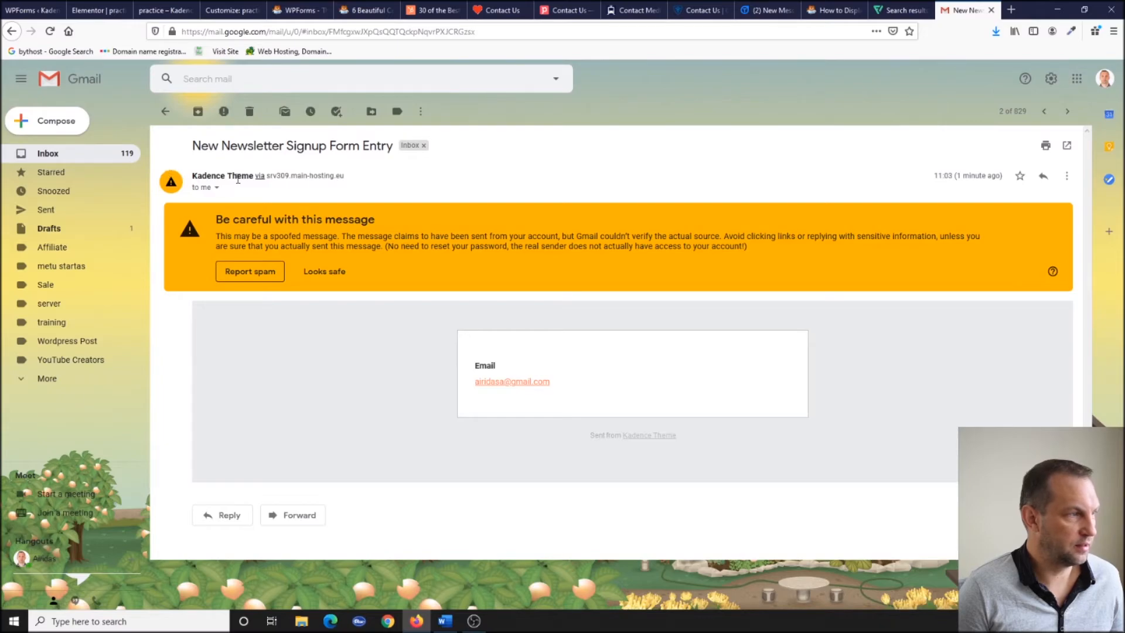
click(167, 113)
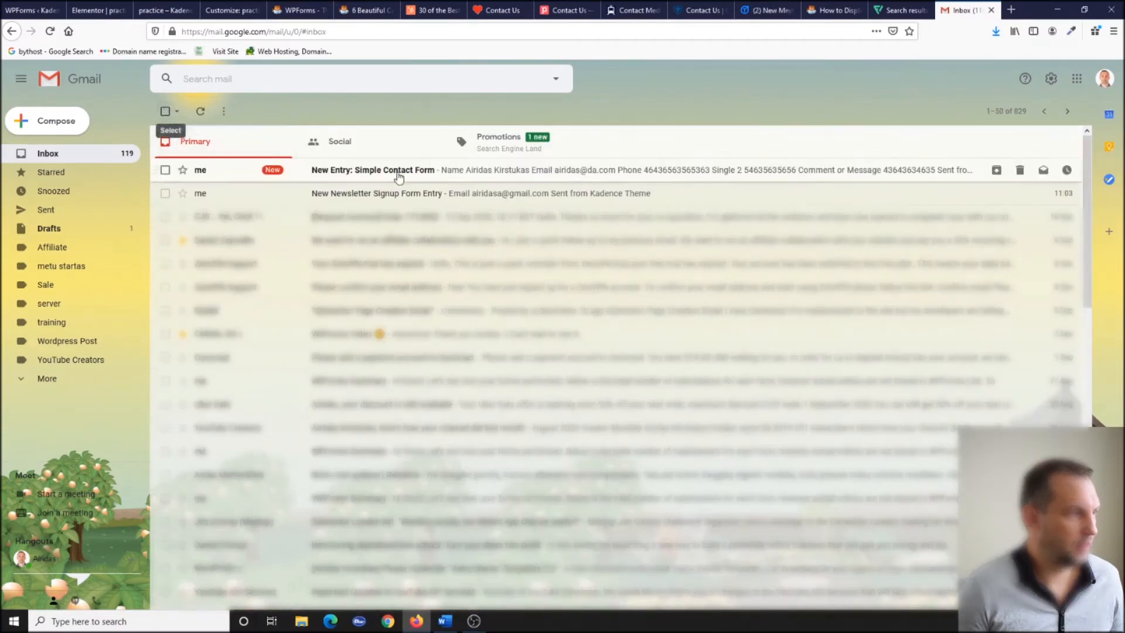
click(369, 174)
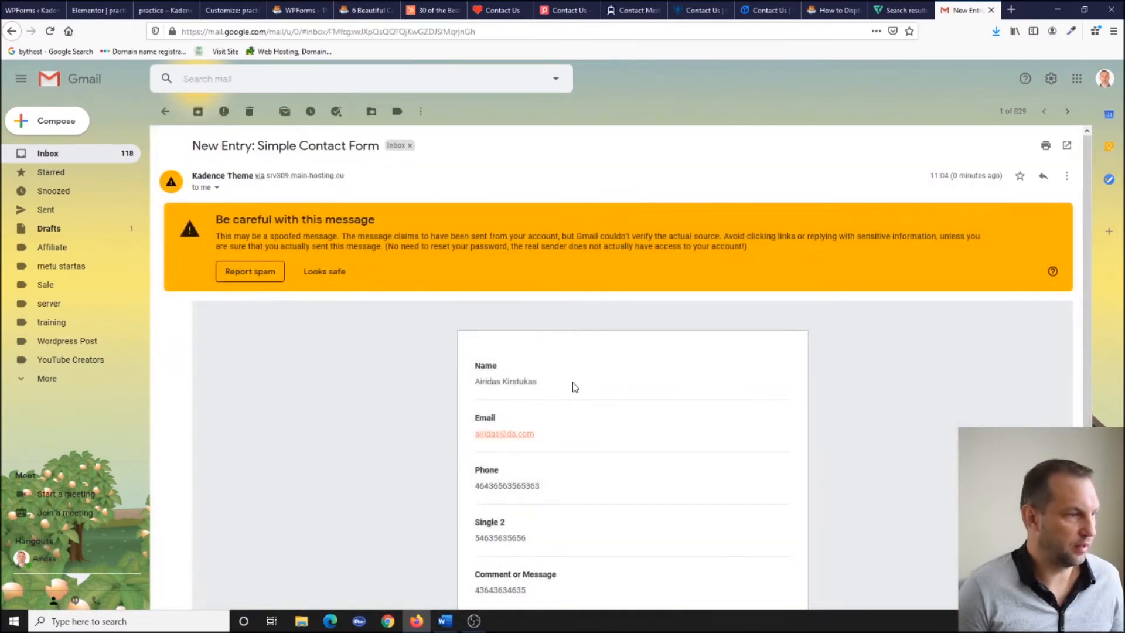
scroll(572, 382, down, 3)
scroll(572, 382, up, 5)
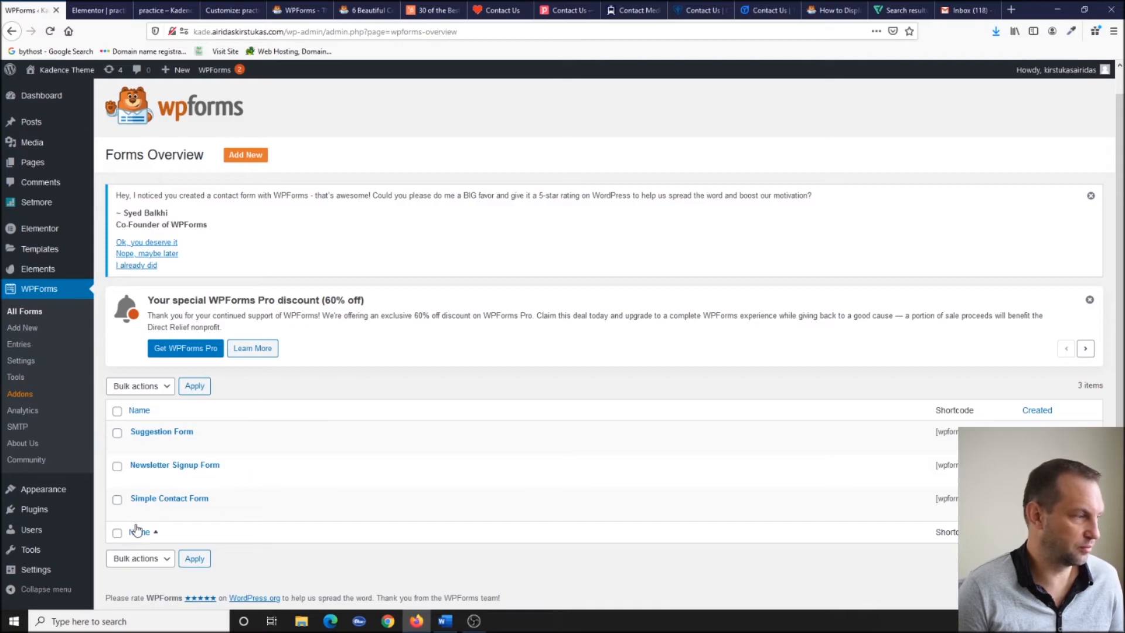
mouse_move(53, 568)
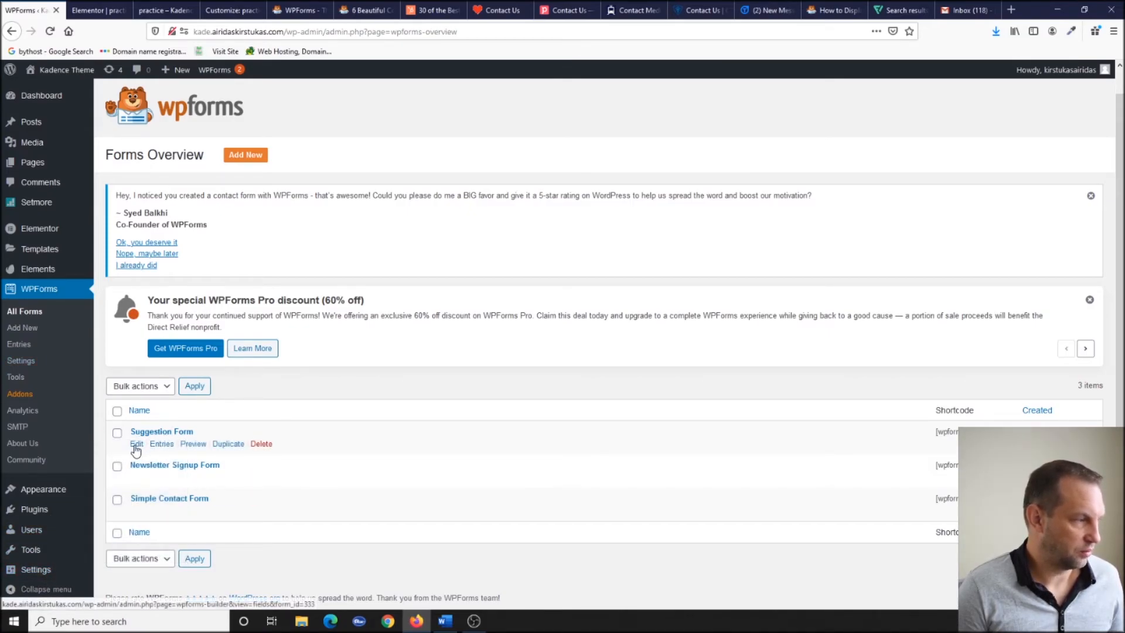
Open the Newsletter Signup Form's Settings > General in the builder, then go to Google's reCAPTCHA page.
click(137, 478)
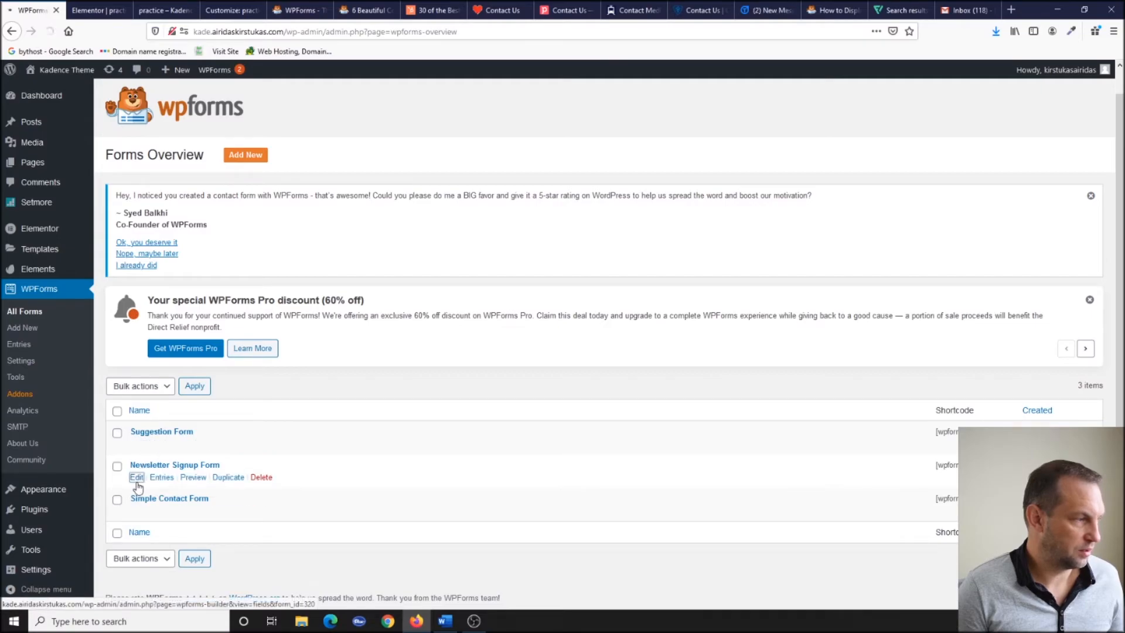
scroll(376, 390, down, 1)
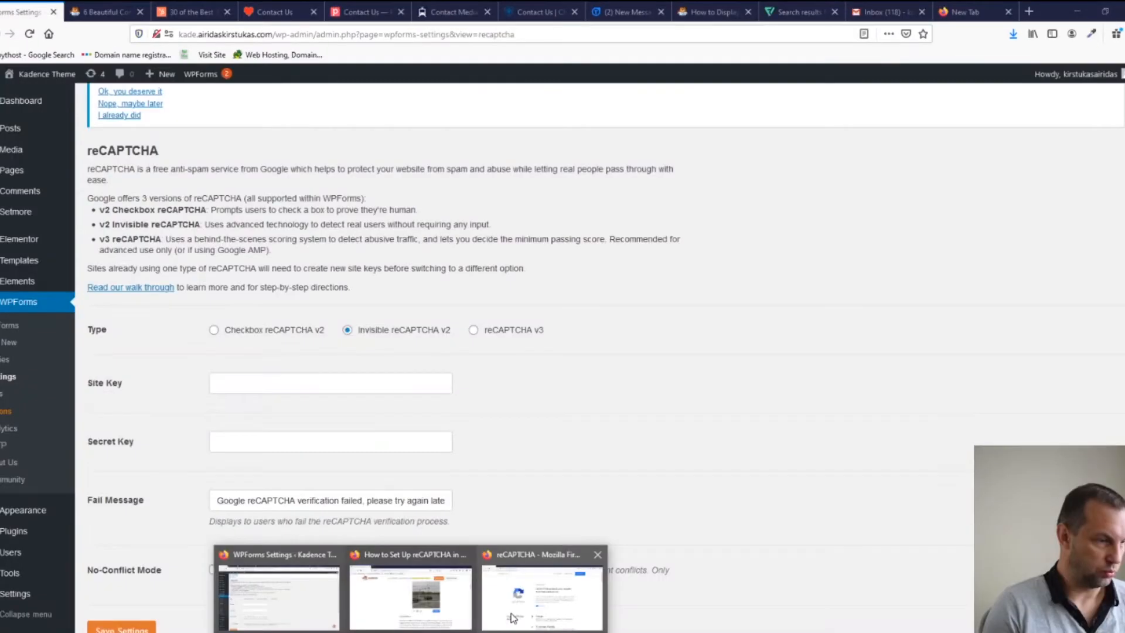
click(513, 588)
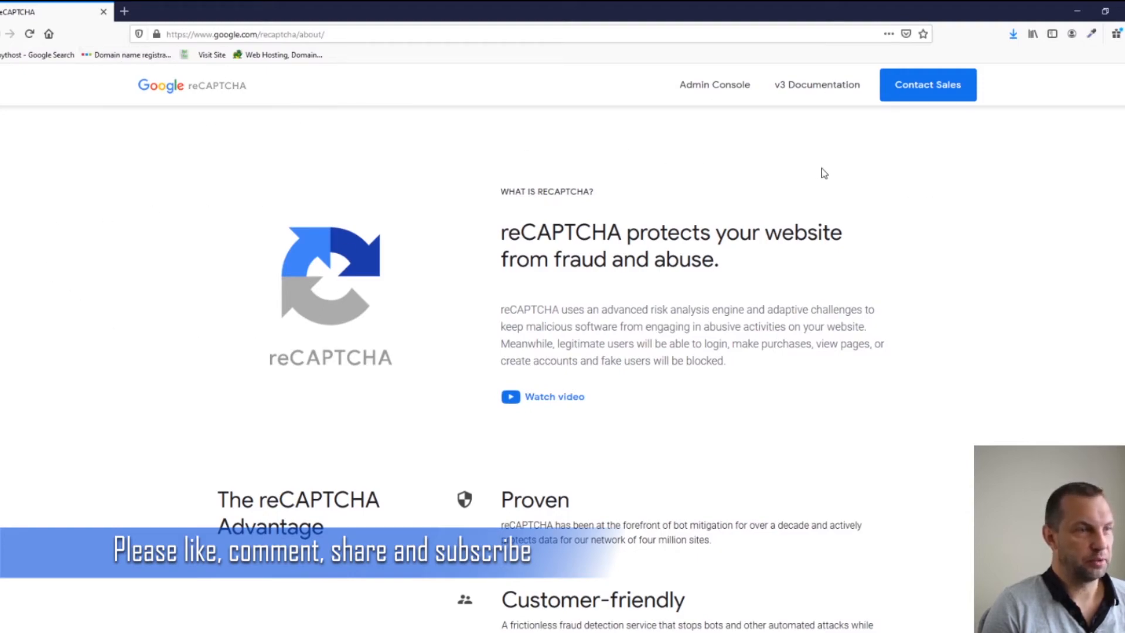
Label the new reCAPTCHA site 'Wp form contact' and choose the v2 invisible type.
click(715, 88)
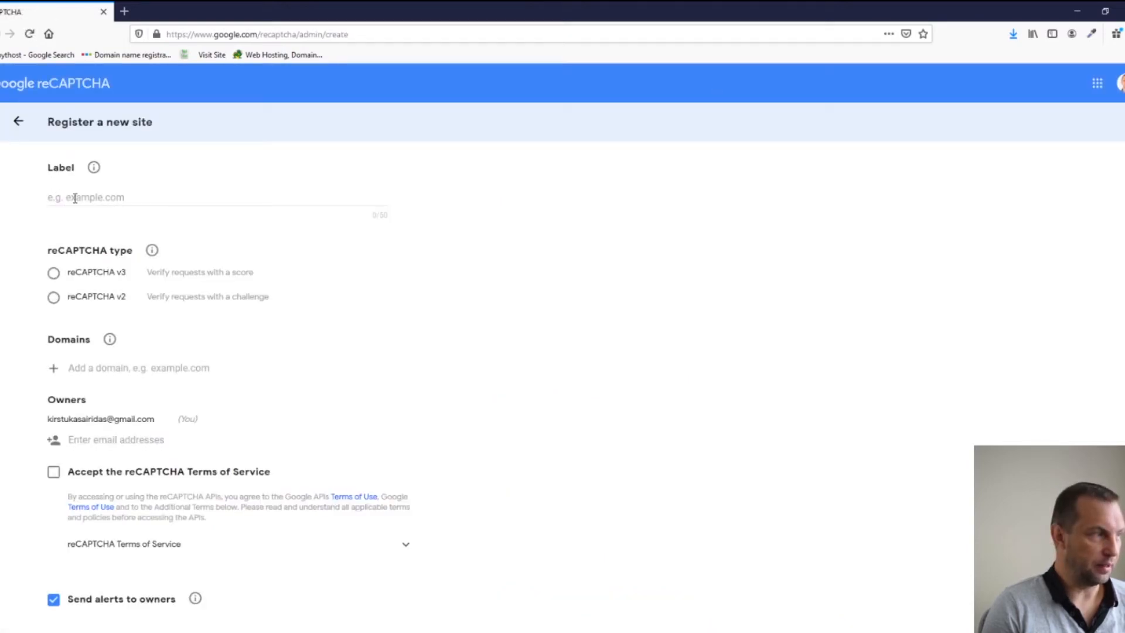
click(75, 198)
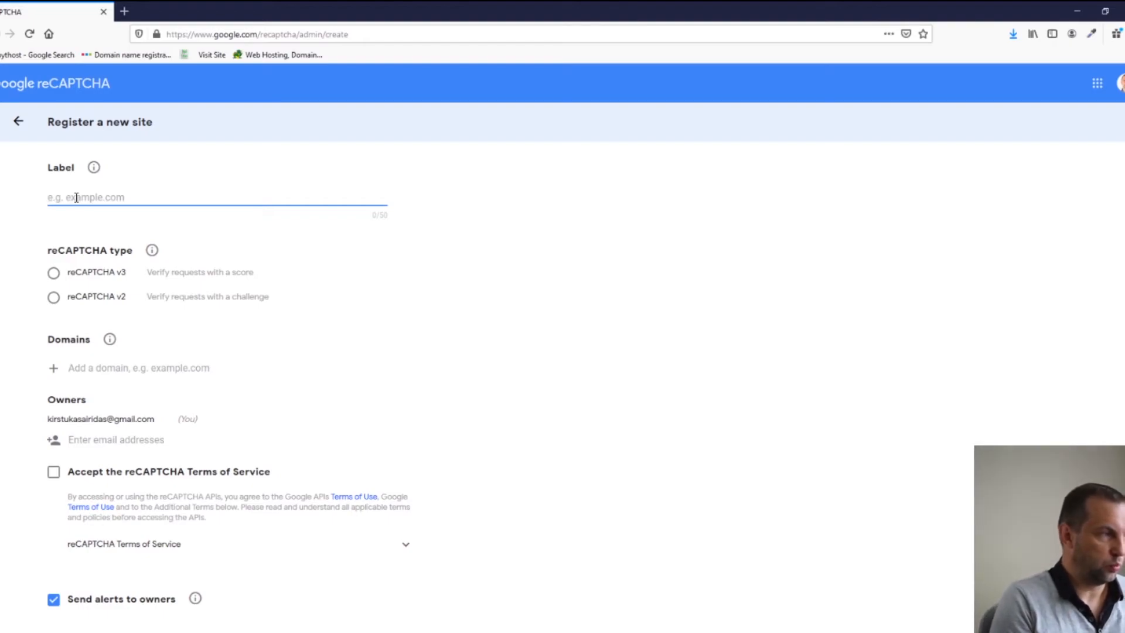
text(Wp form contact)
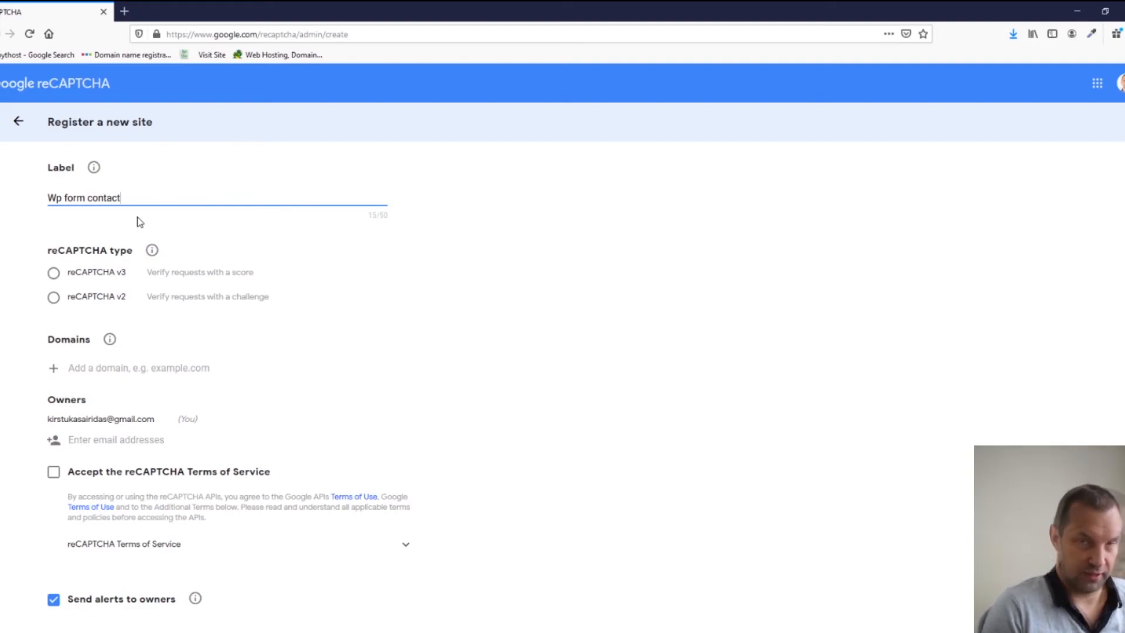
click(54, 297)
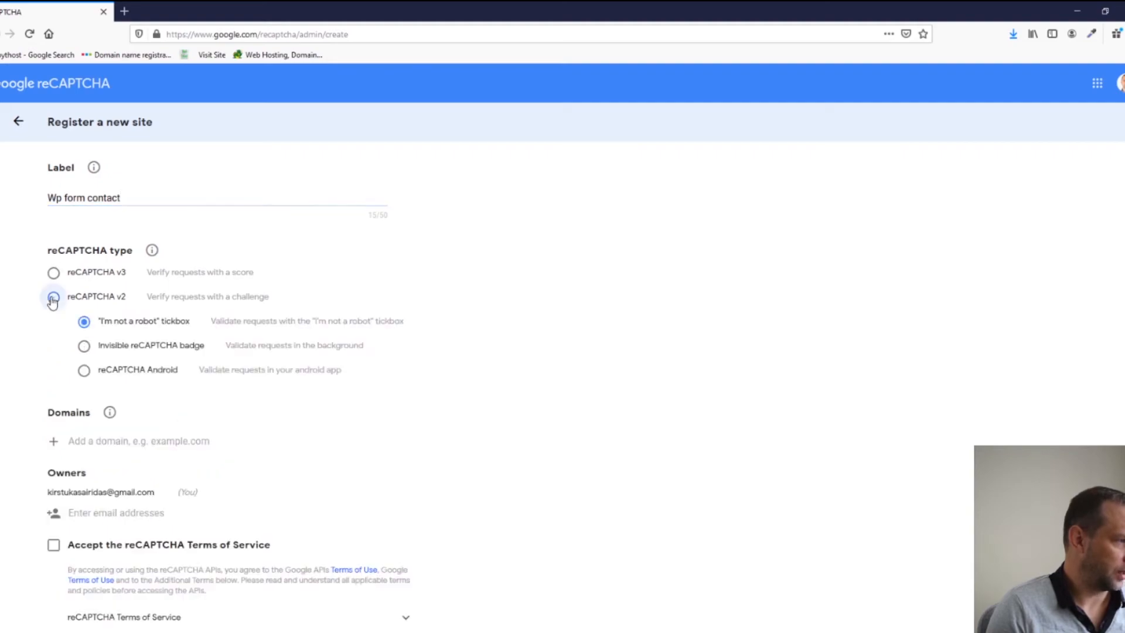
click(84, 347)
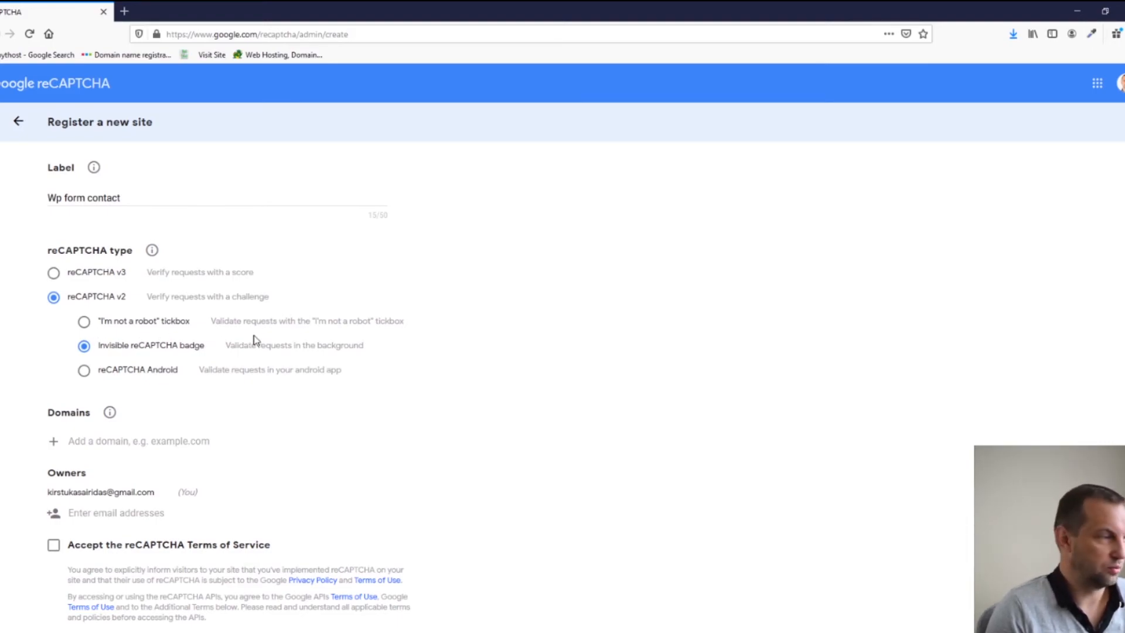
Copy the WordPress site's domain and paste it into the Domains field.
click(100, 440)
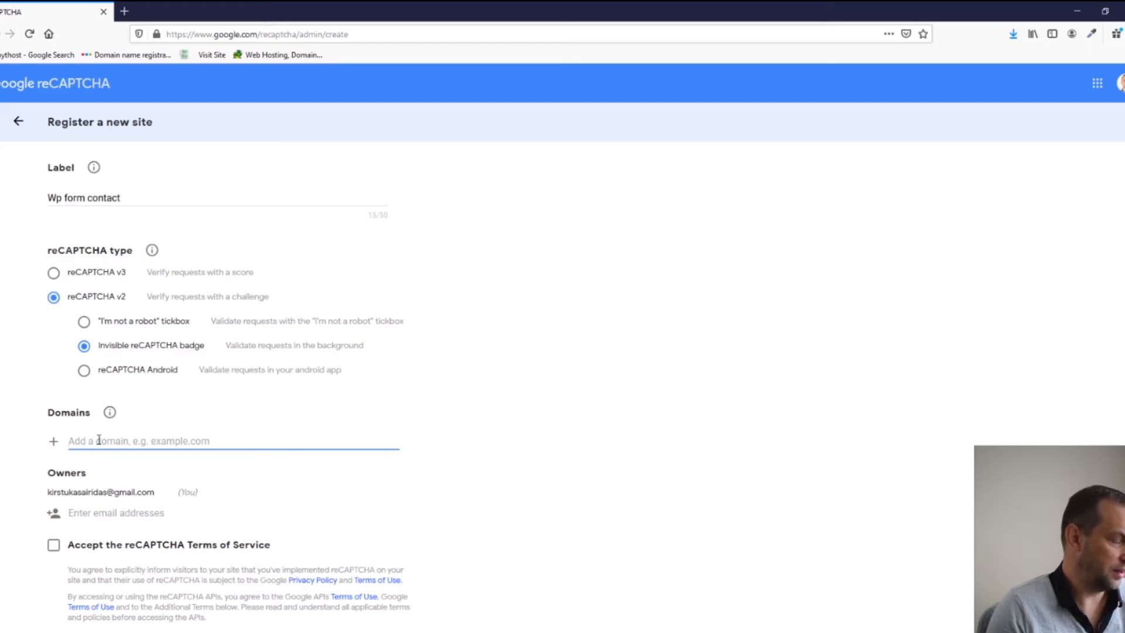
key(alt+Tab)
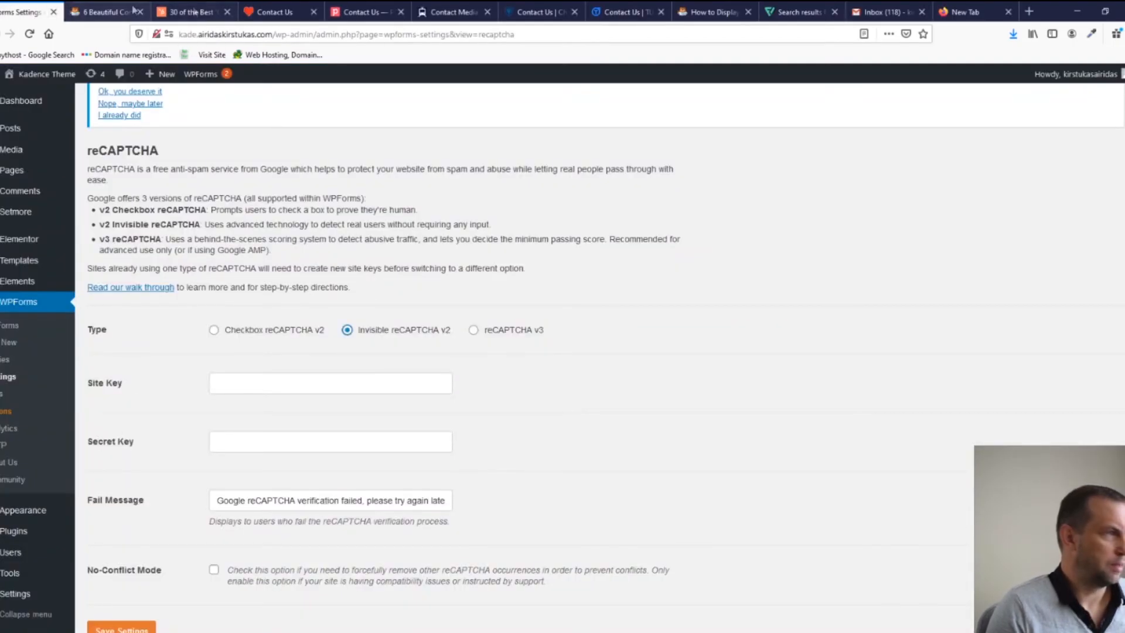
drag(273, 35, 178, 35)
key(ctrl+c)
key(alt+Tab)
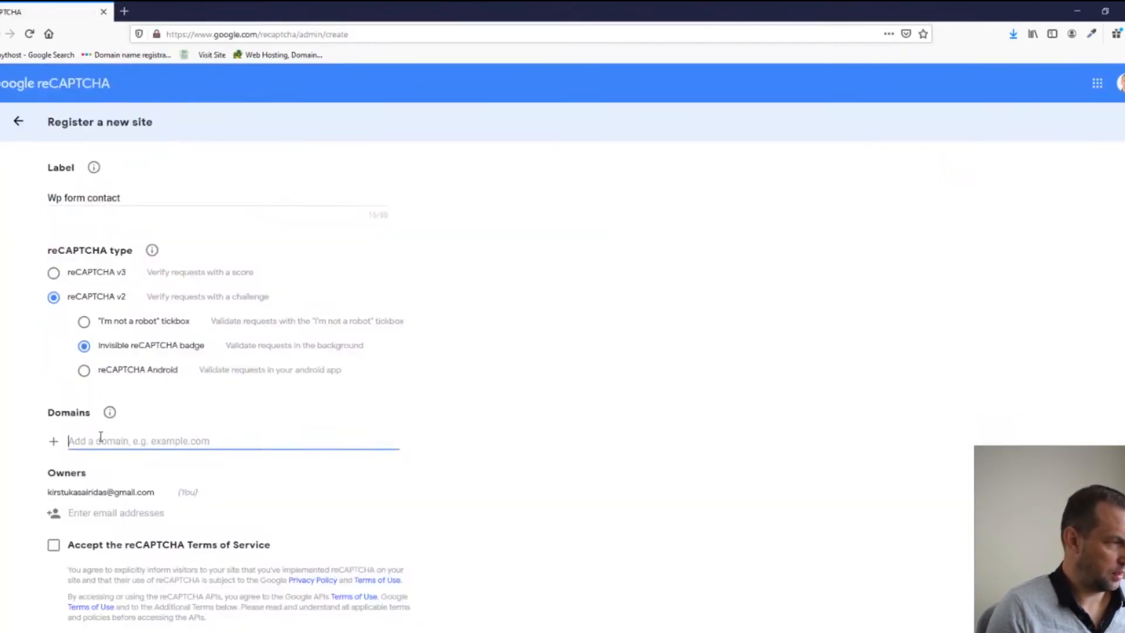
key(ctrl+v)
scroll(100, 437, down, 3)
click(53, 359)
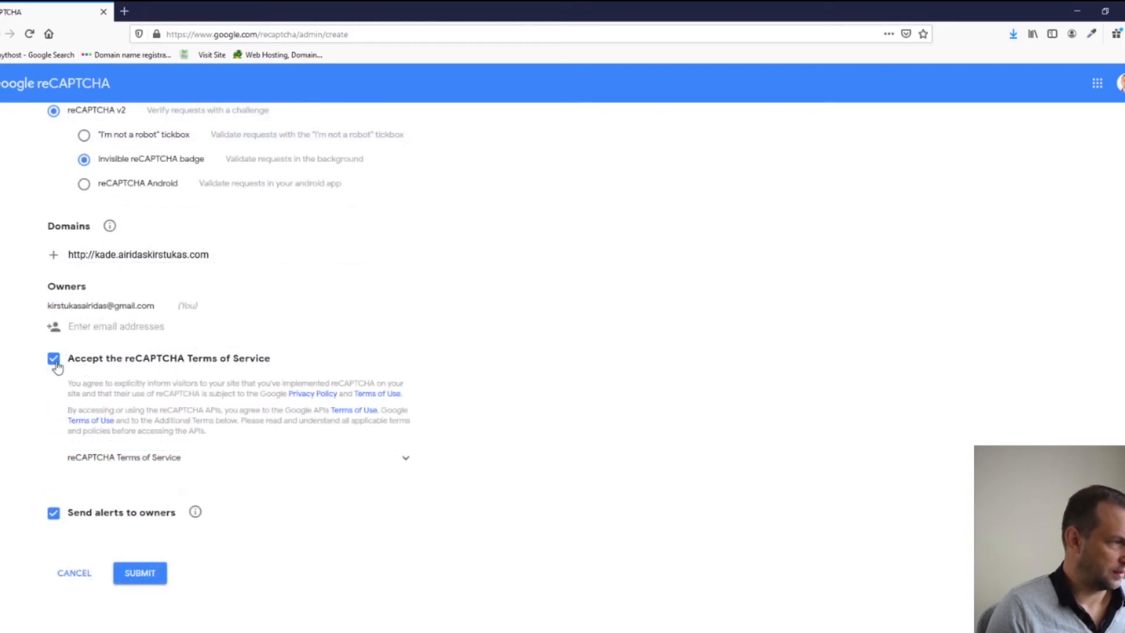
click(150, 574)
drag(92, 254, 68, 254)
key(BackSpace)
key(Delete)
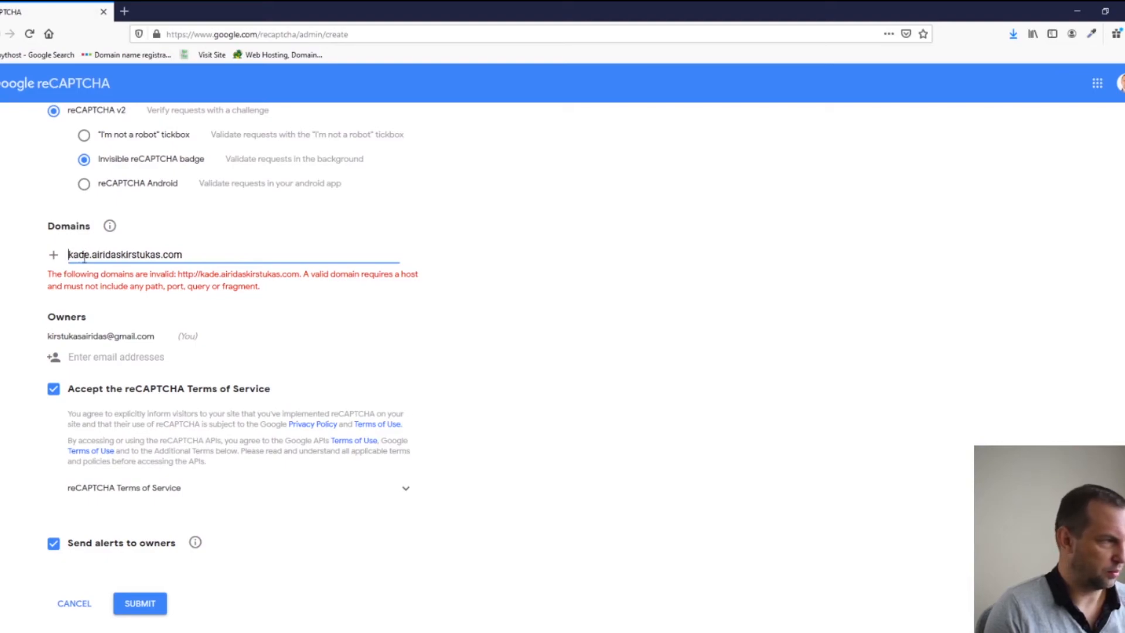
click(130, 606)
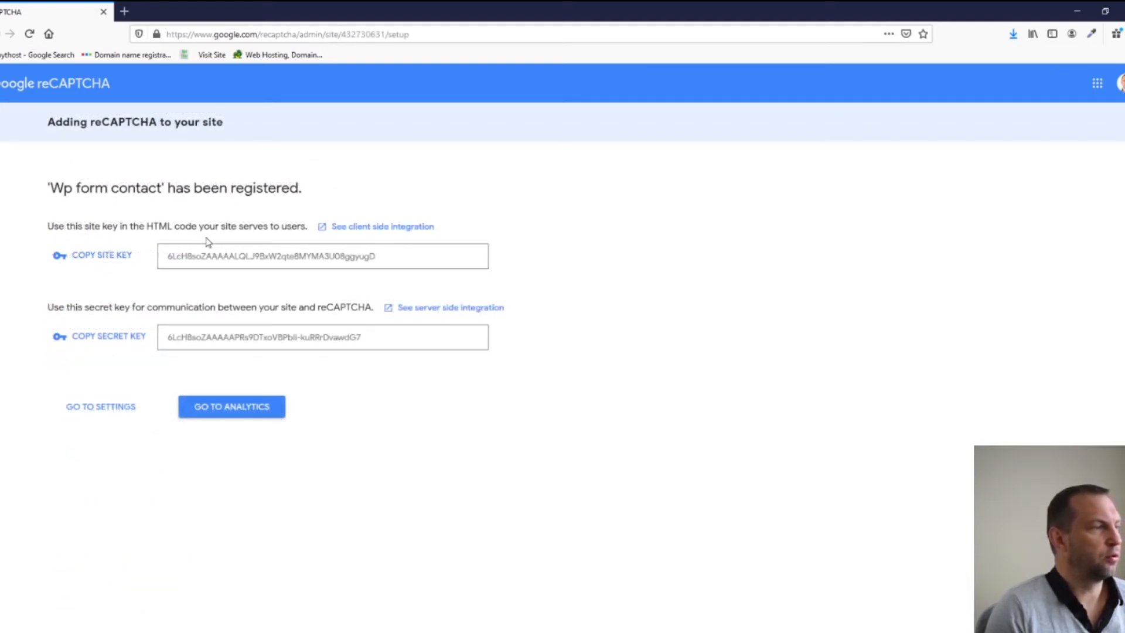
Paste the new reCAPTCHA site key into WPForms' Site Key field.
click(98, 256)
key(alt+Tab)
click(262, 386)
key(ctrl+v)
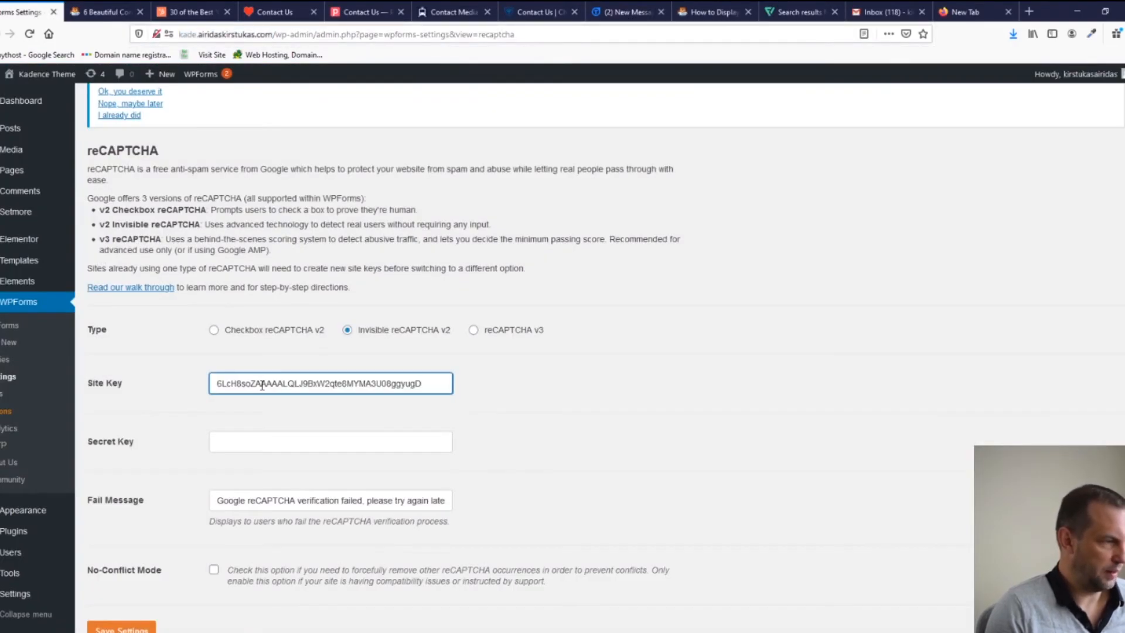
Paste the secret key into Secret Key, save the settings, and return to the forms list.
key(alt+Tab)
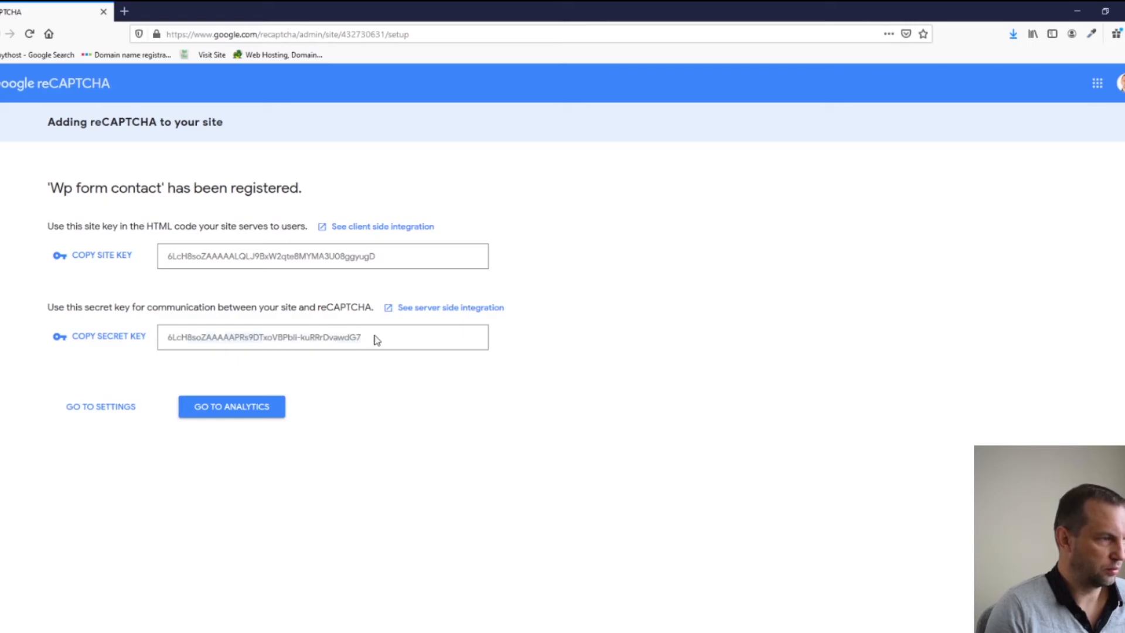
drag(377, 337, 162, 341)
key(ctrl+c)
key(alt+Tab)
click(281, 443)
key(ctrl+v)
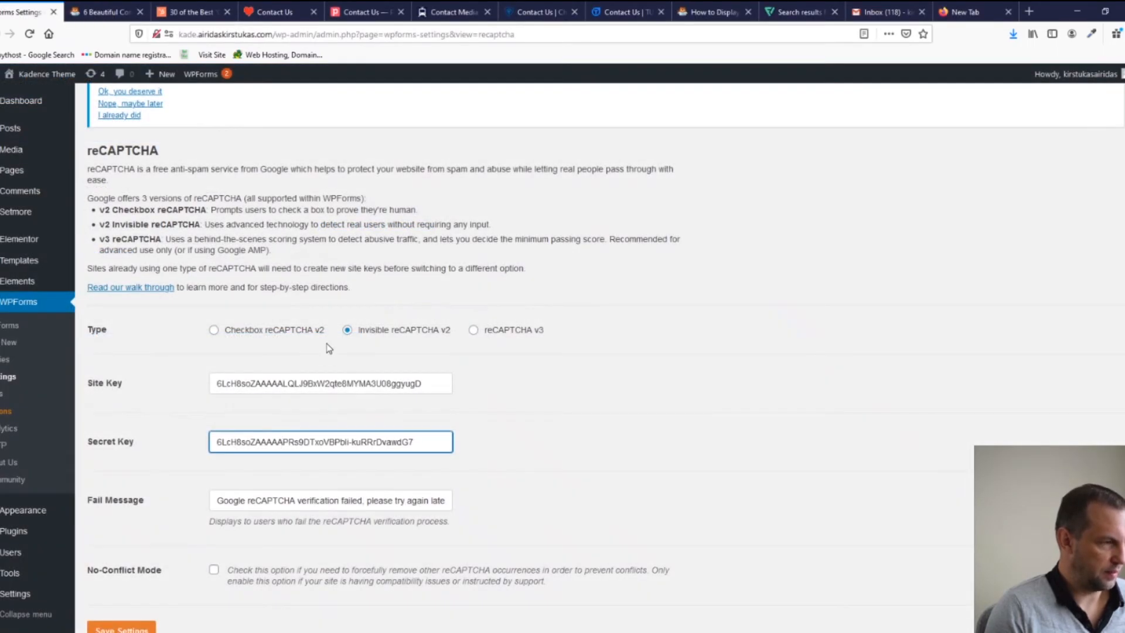
scroll(329, 349, down, 3)
click(126, 450)
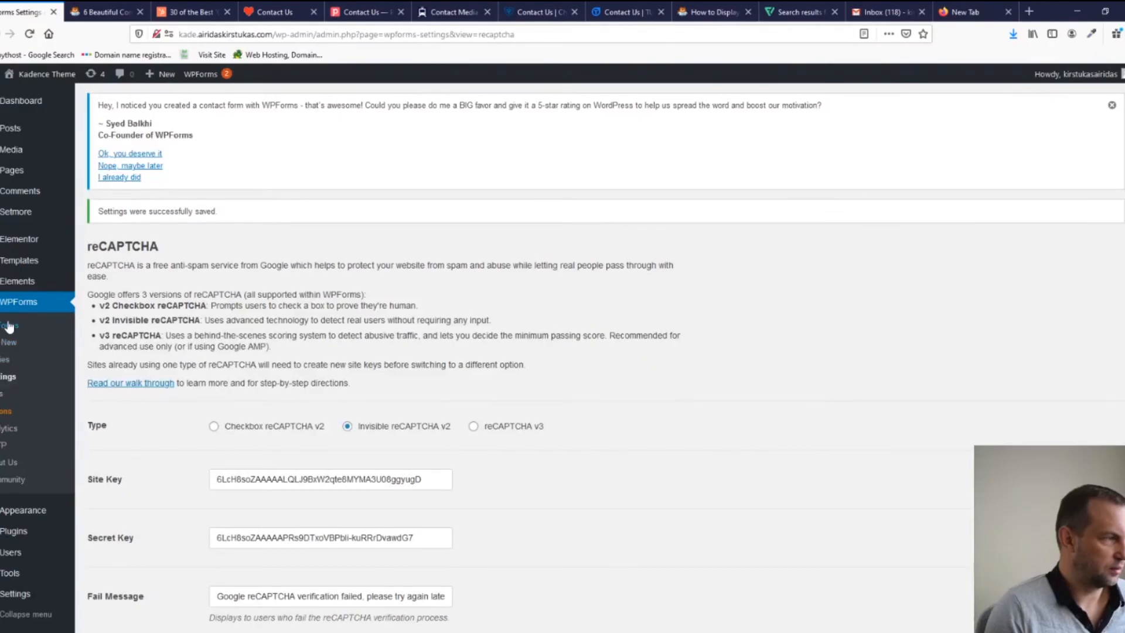
click(8, 327)
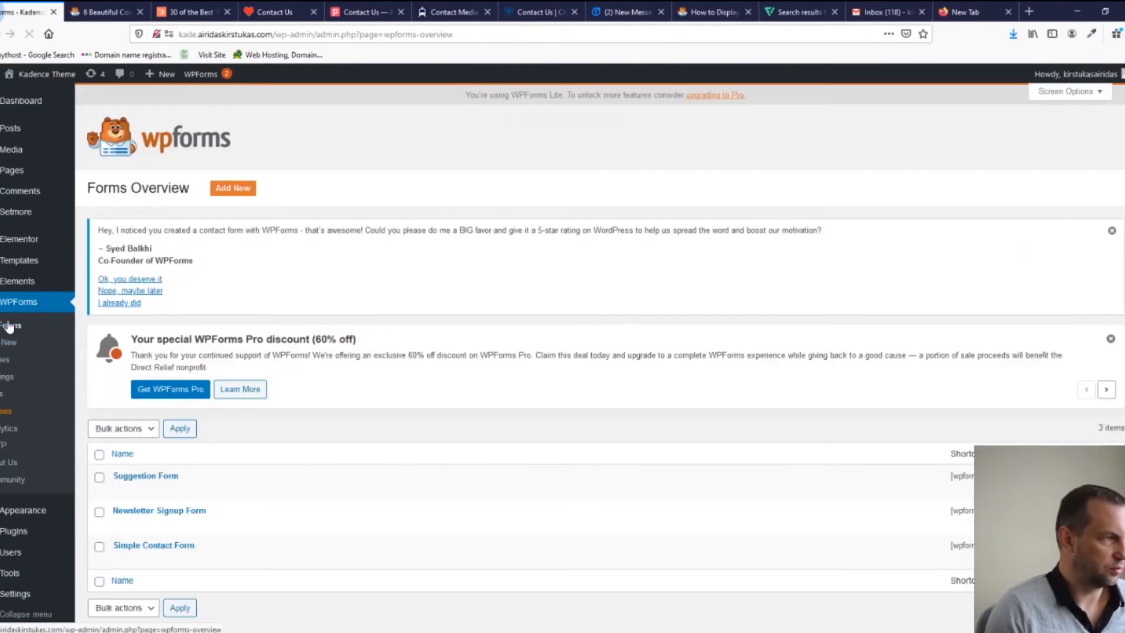
Open the Suggestion Form in the builder, accept the reCAPTCHA notice, and check the live page's badge.
click(139, 548)
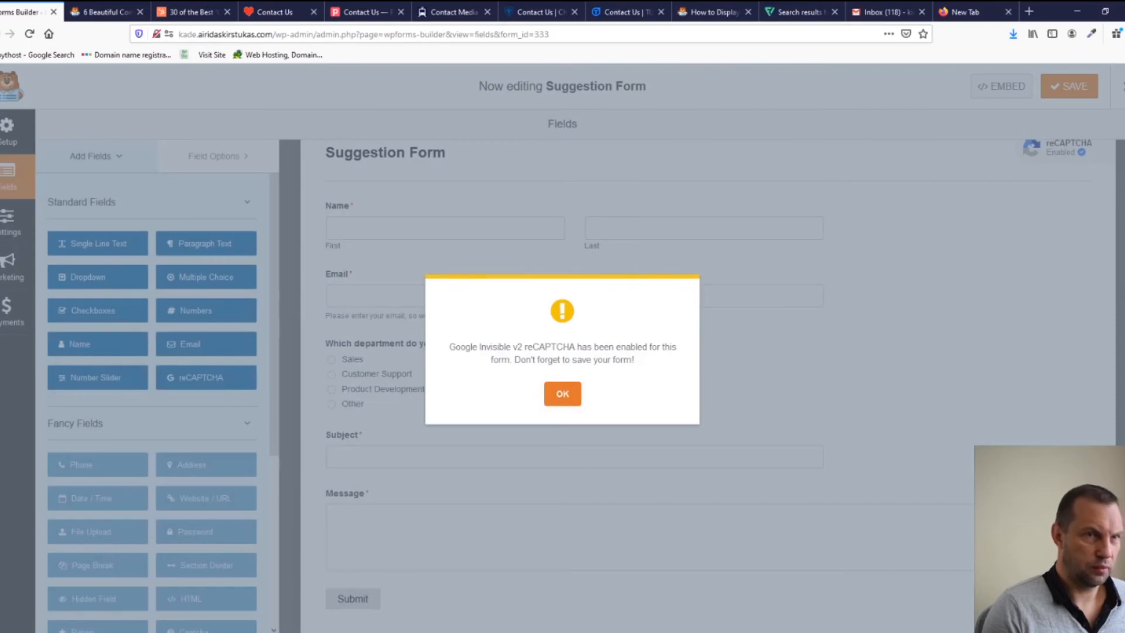
key(Return)
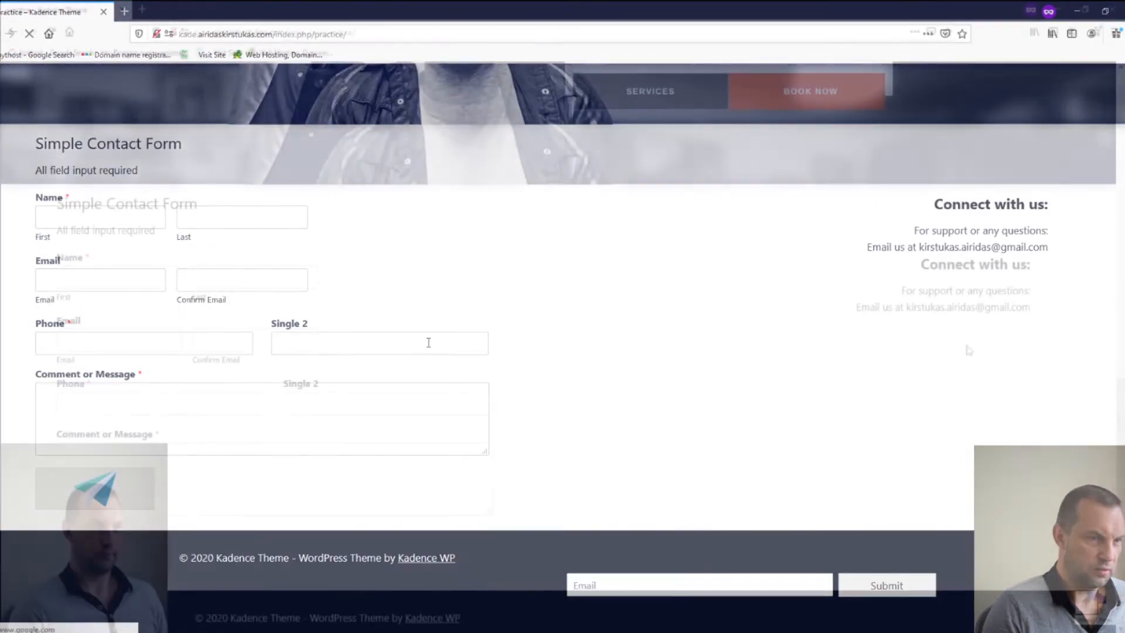
scroll(710, 346, up, 7)
scroll(386, 231, down, 6)
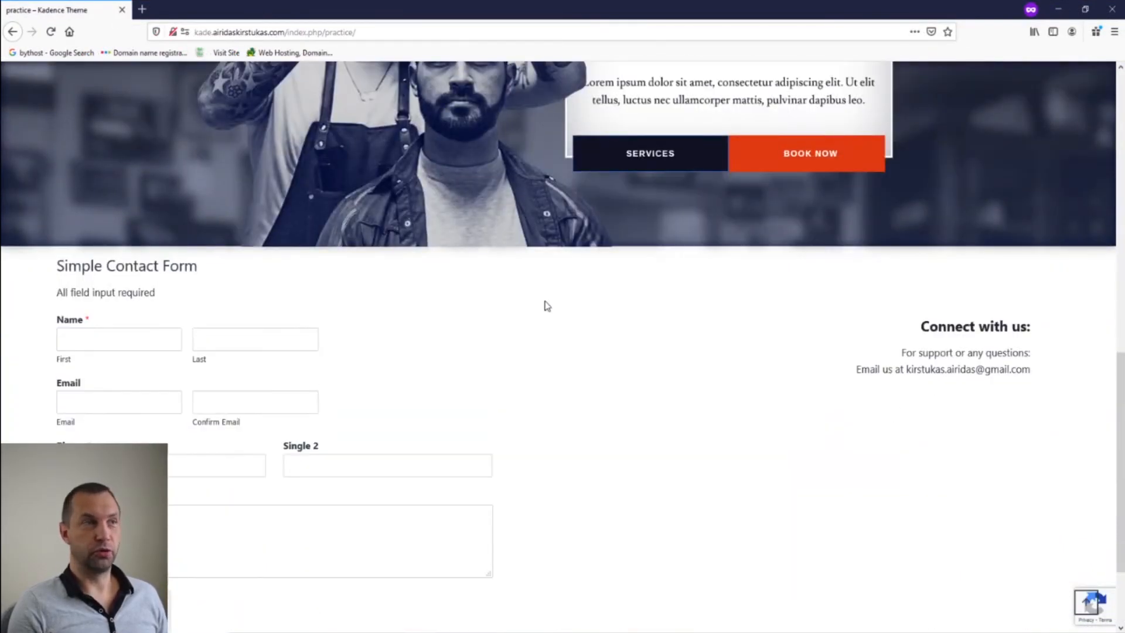
scroll(658, 412, down, 2)
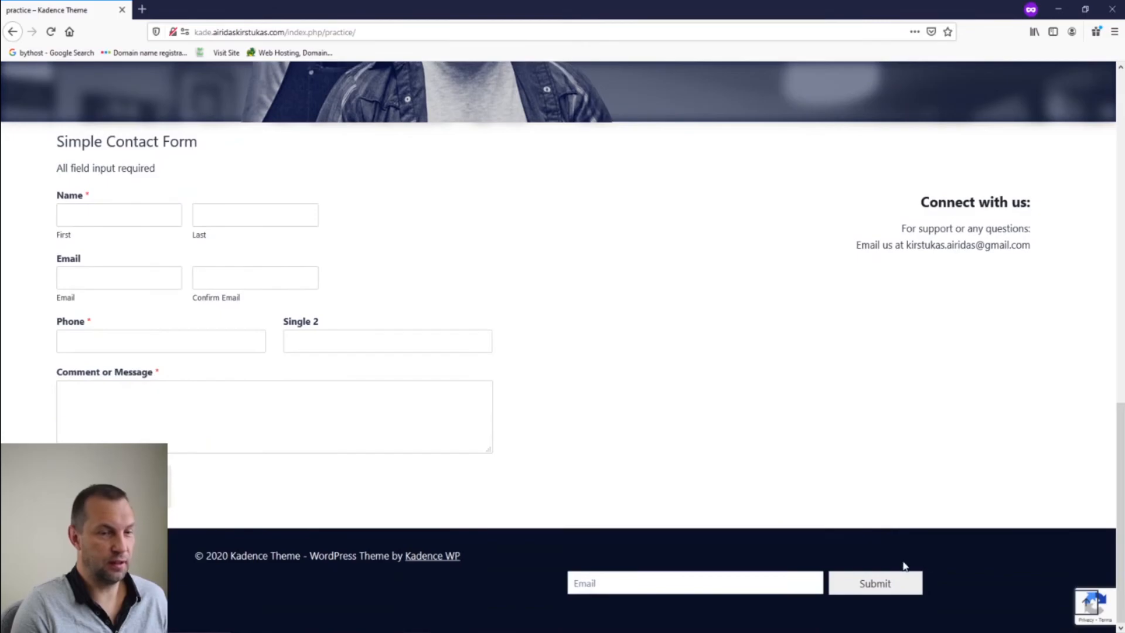
mouse_move(1094, 613)
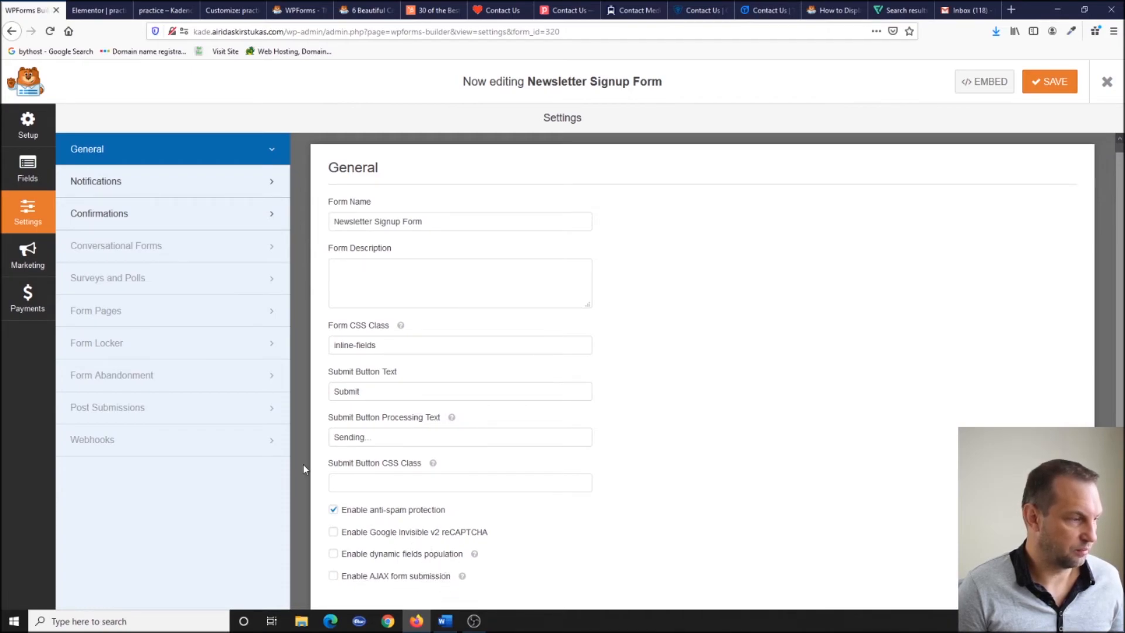
Show the Newsletter Signup Form's Notifications panel with its admin-email notification.
click(170, 175)
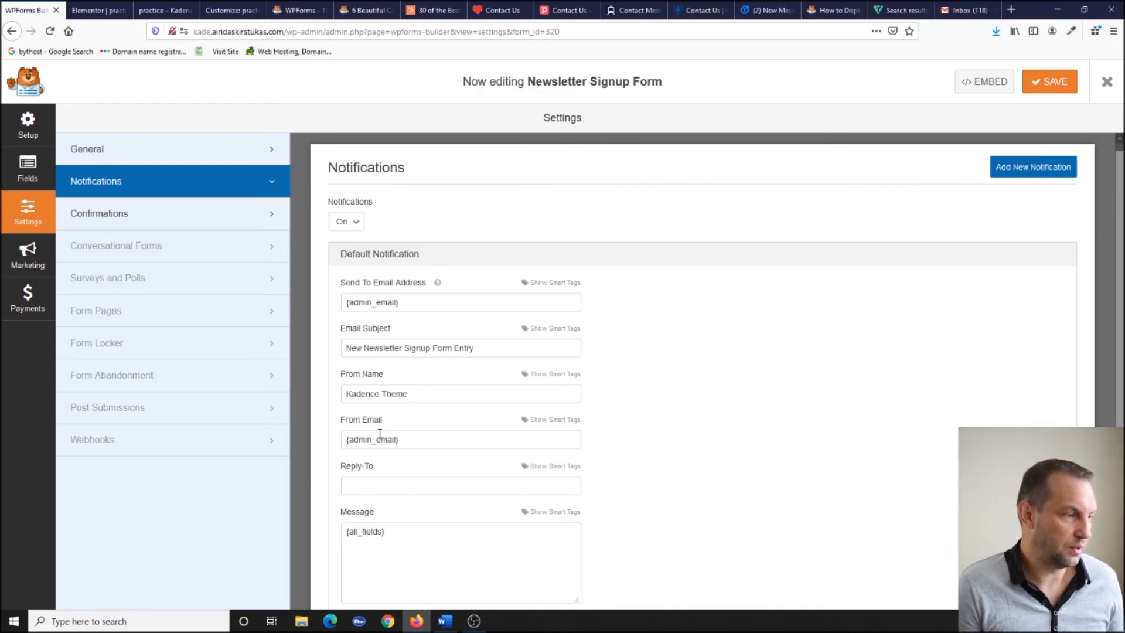
scroll(378, 488, down, 2)
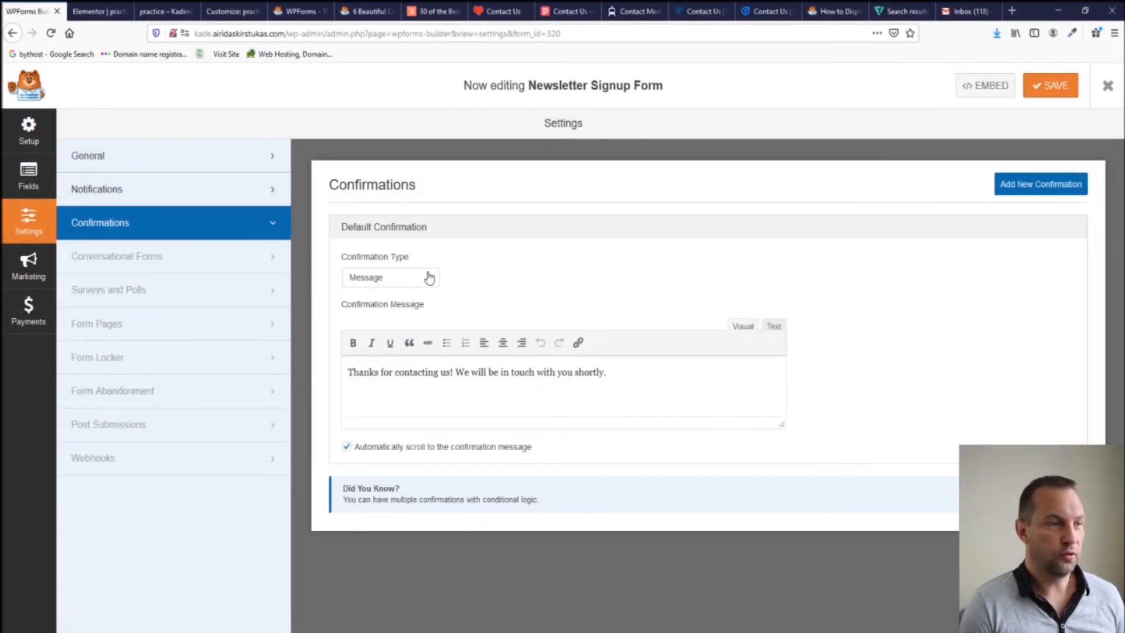
click(419, 284)
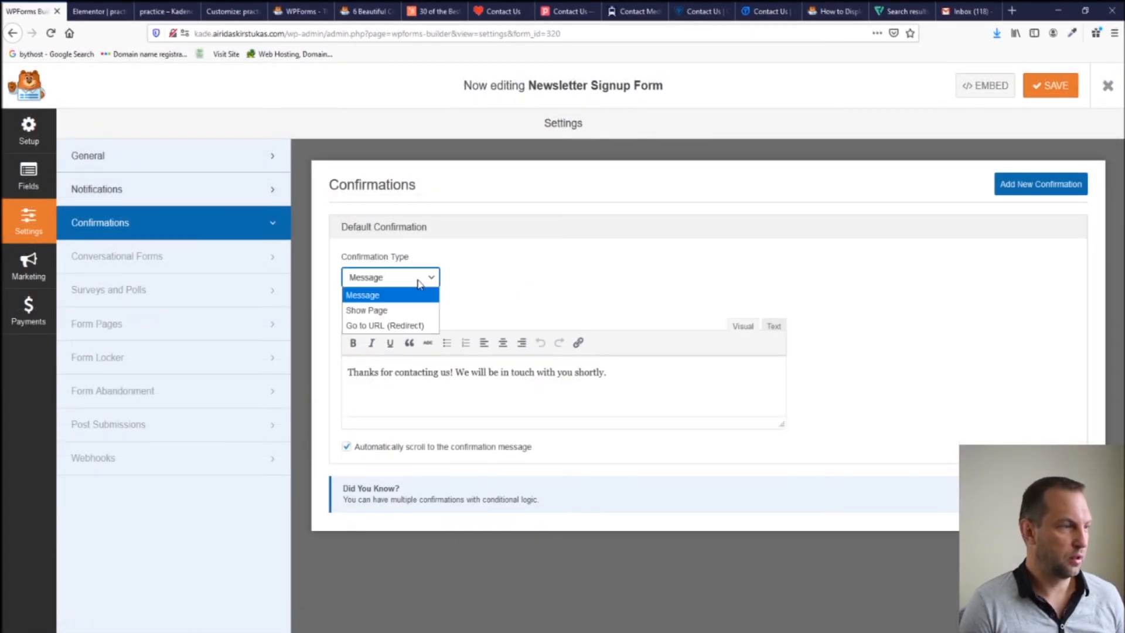
click(420, 310)
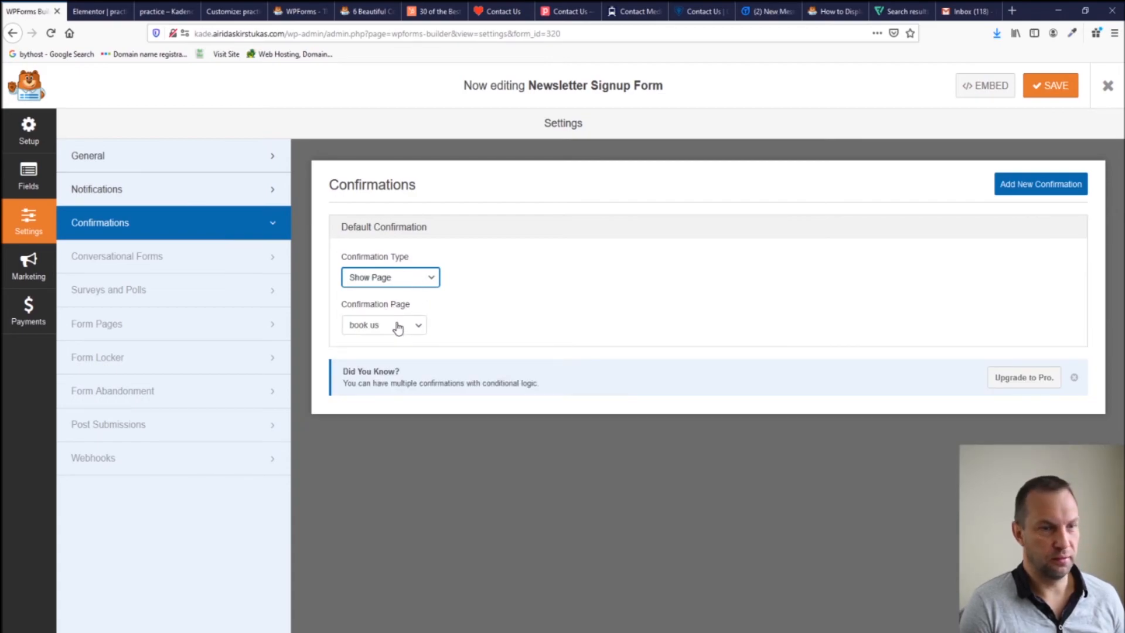
click(406, 279)
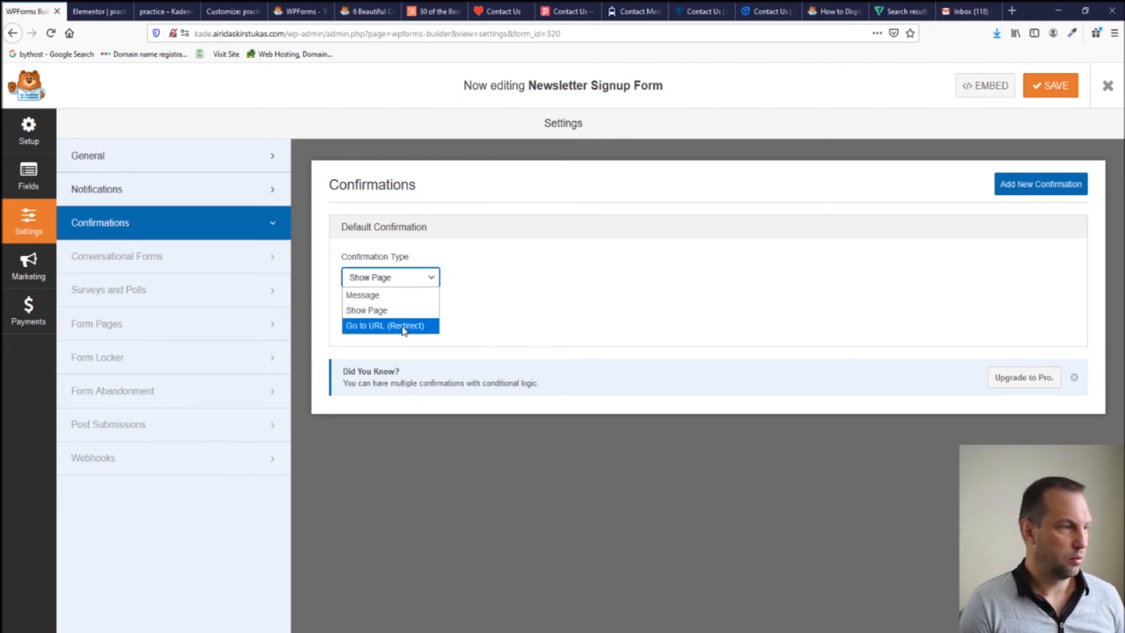
click(403, 326)
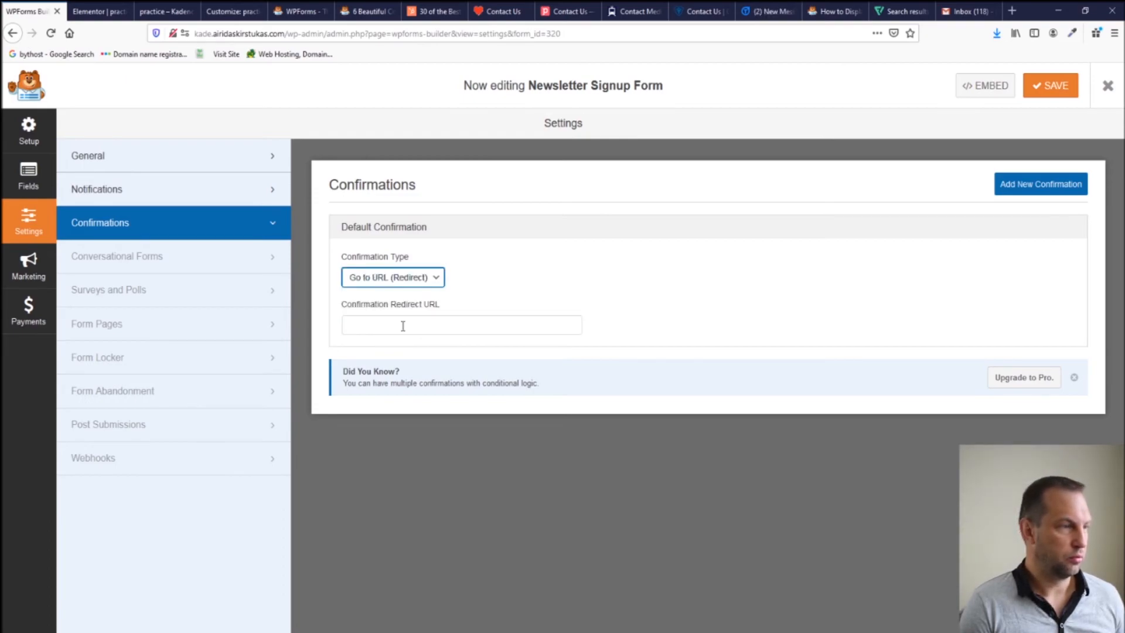
click(414, 279)
click(414, 293)
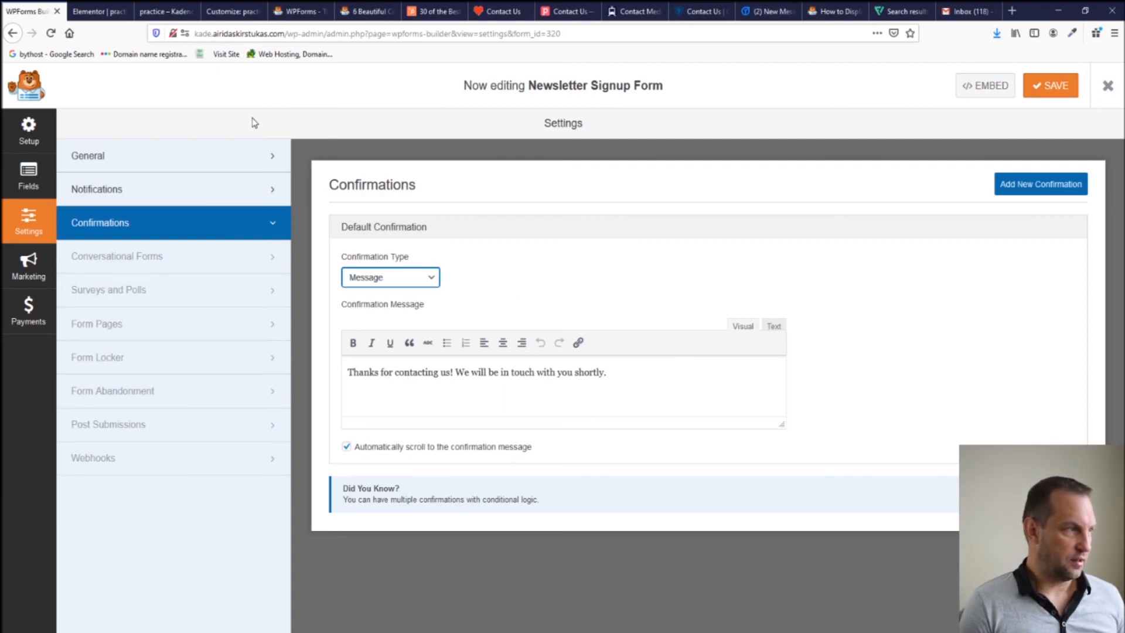
click(188, 165)
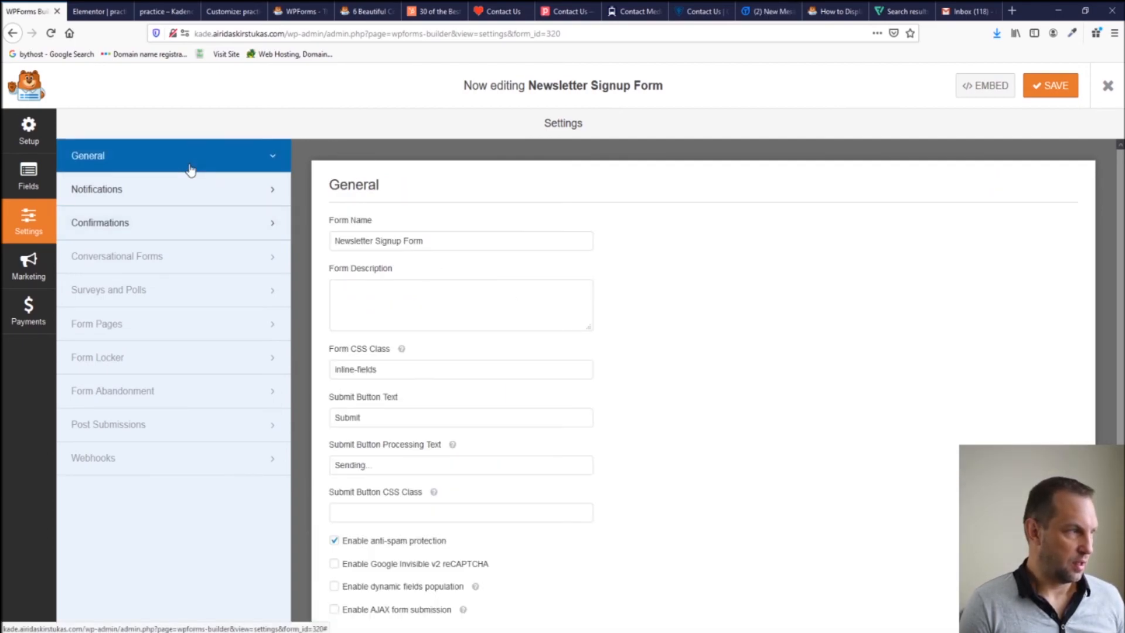
click(136, 189)
click(411, 324)
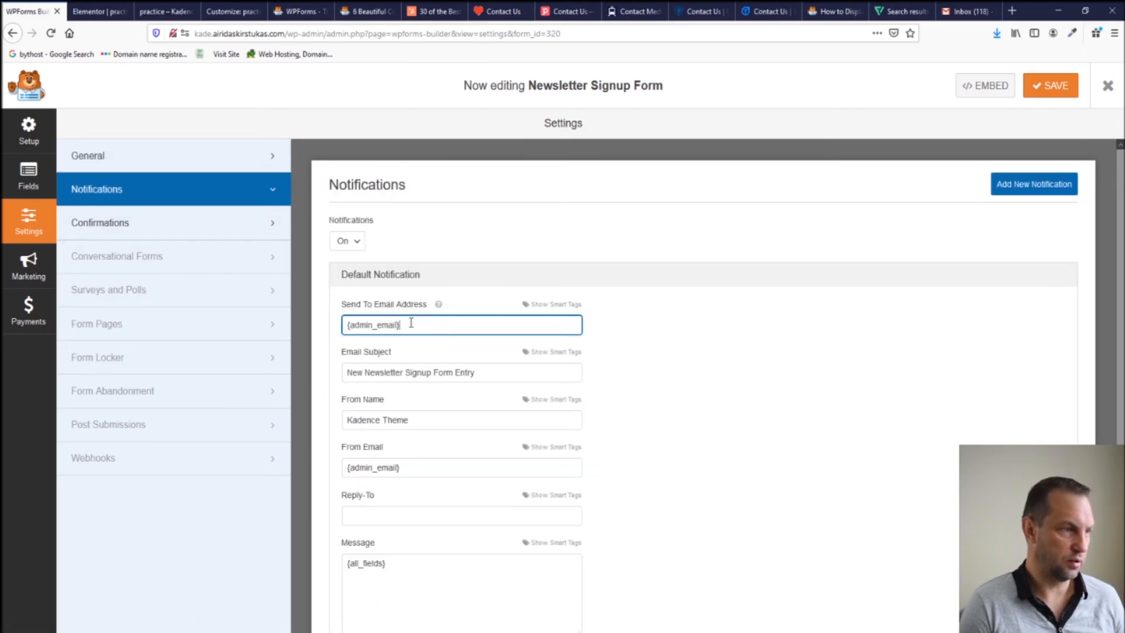
Read the wpforms.com guide 'How to Display Your Form in a Single Line'.
click(300, 11)
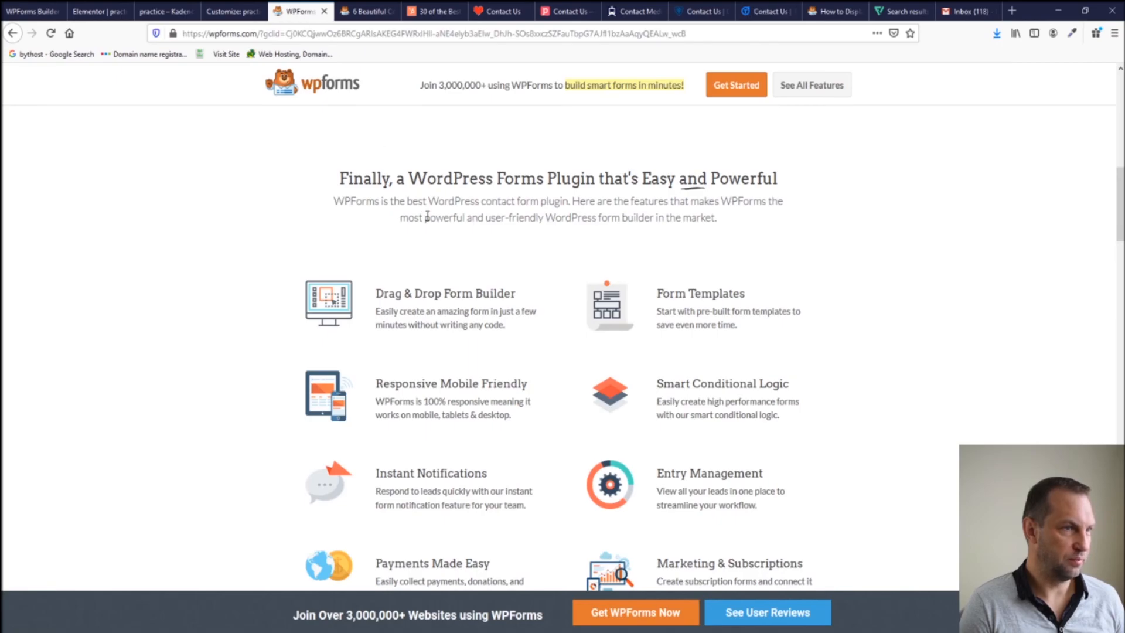
scroll(428, 215, up, 3)
click(832, 11)
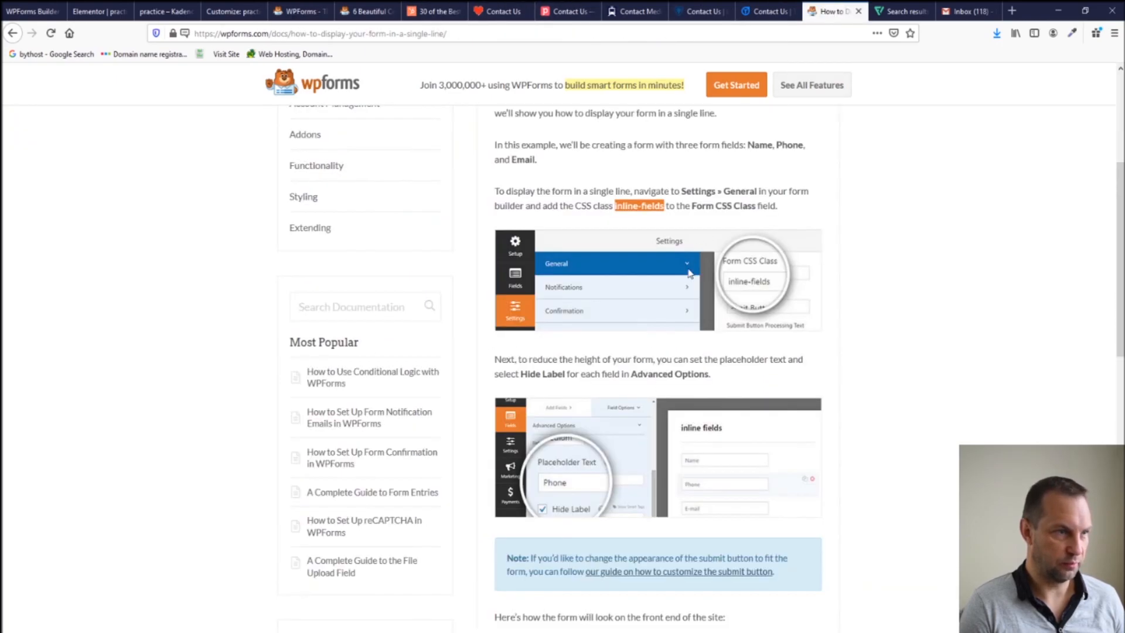
scroll(691, 259, up, 4)
scroll(543, 237, down, 2)
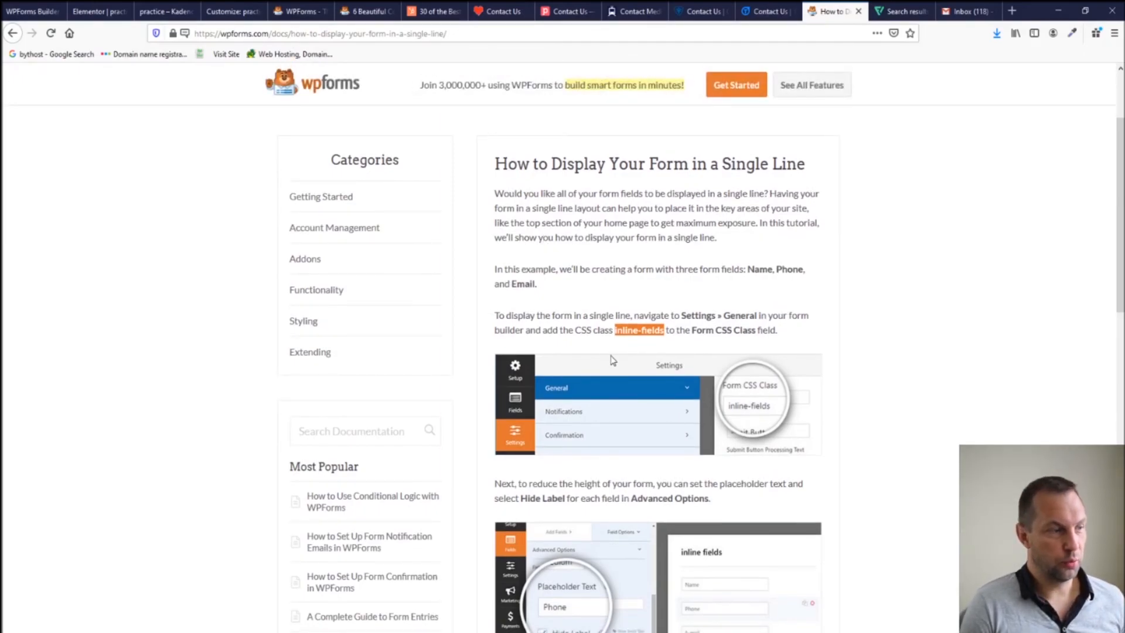
scroll(612, 361, down, 8)
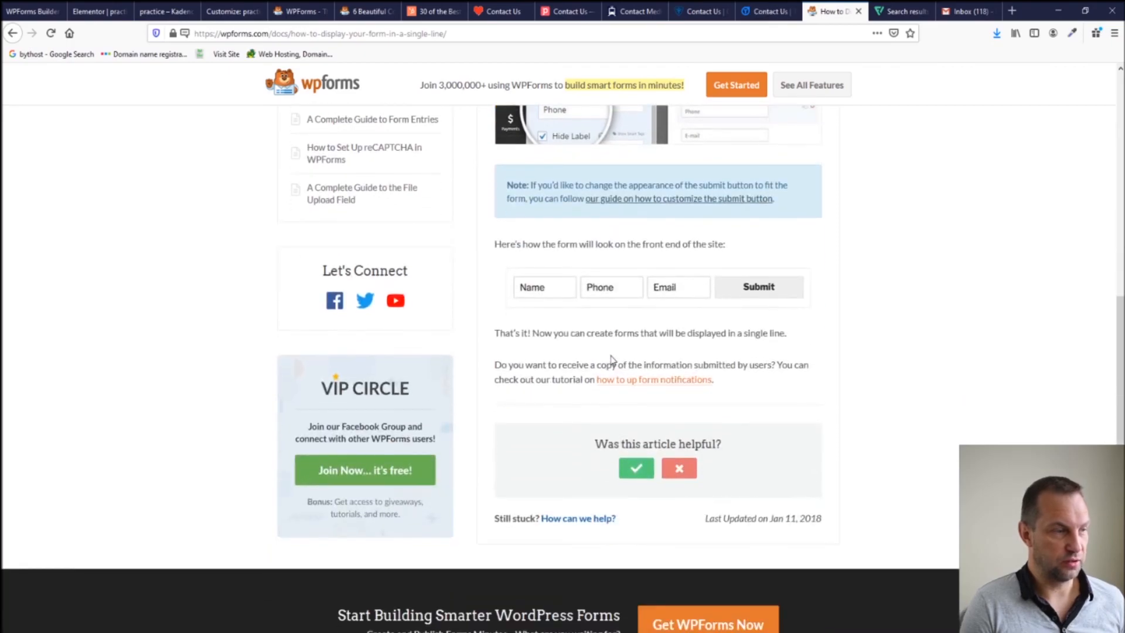
scroll(610, 354, up, 6)
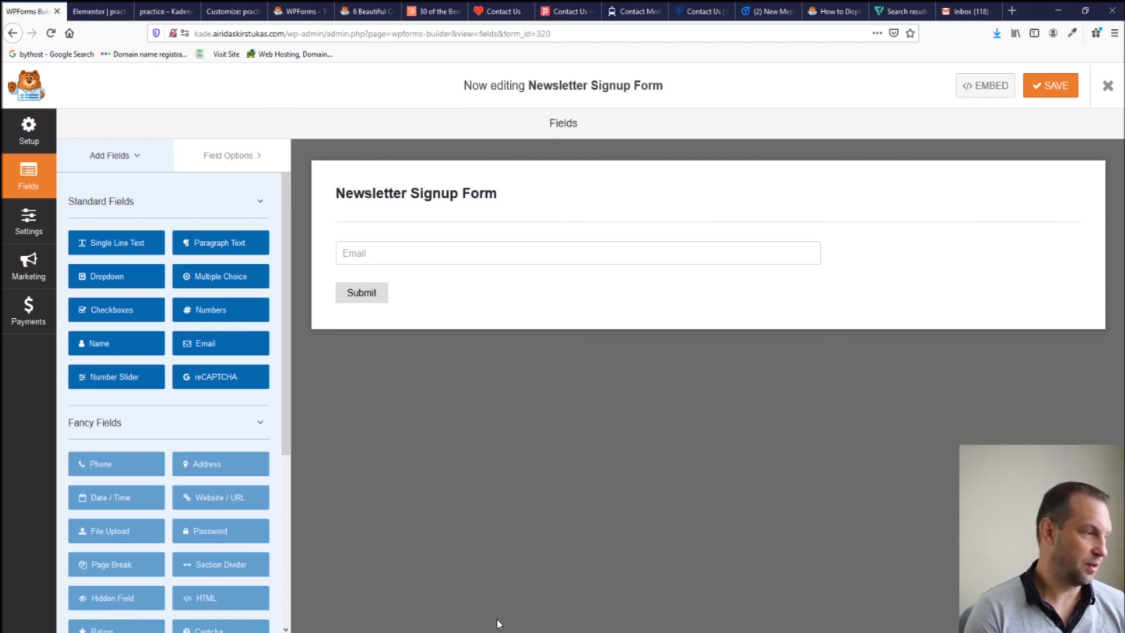
Scroll through the Add Fields panel to review the available field types.
scroll(171, 482, down, 5)
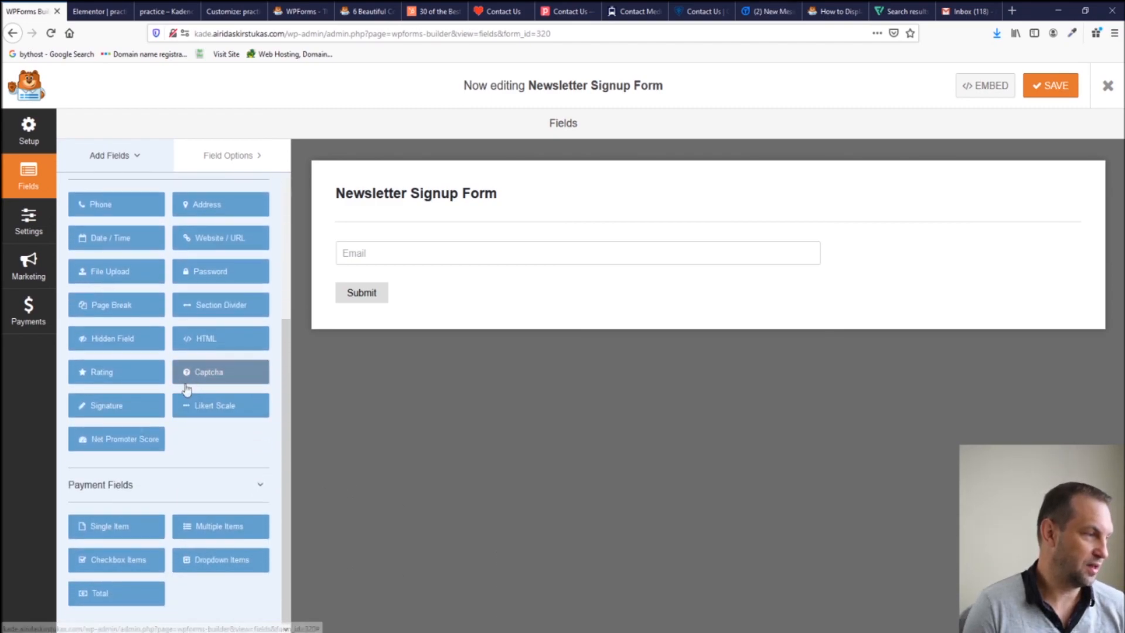
scroll(143, 431, up, 2)
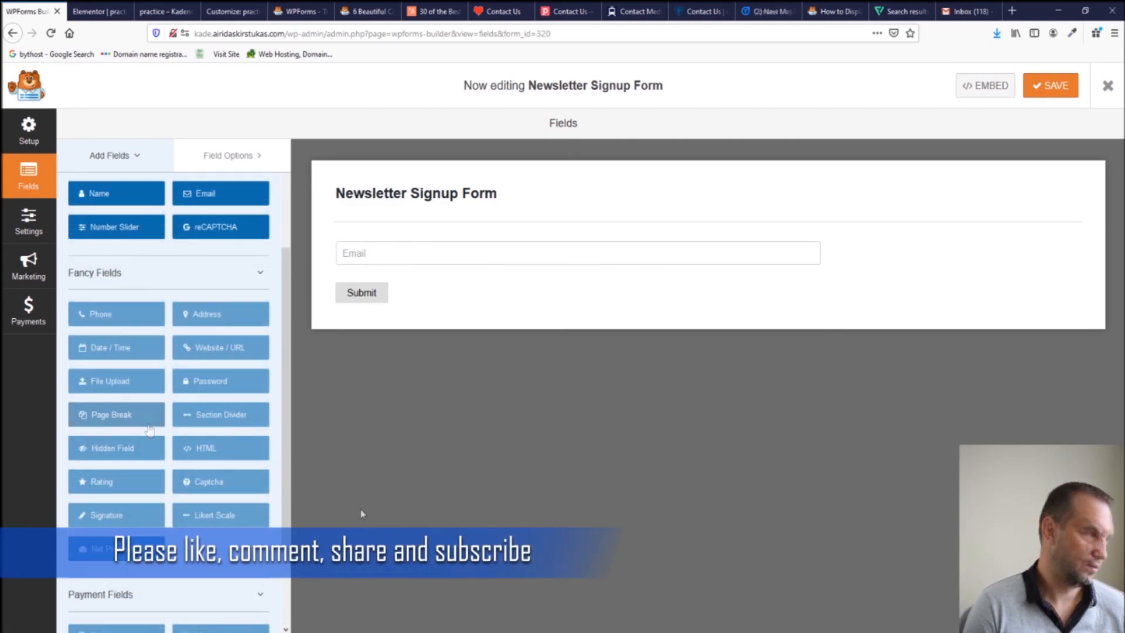
scroll(202, 513, down, 2)
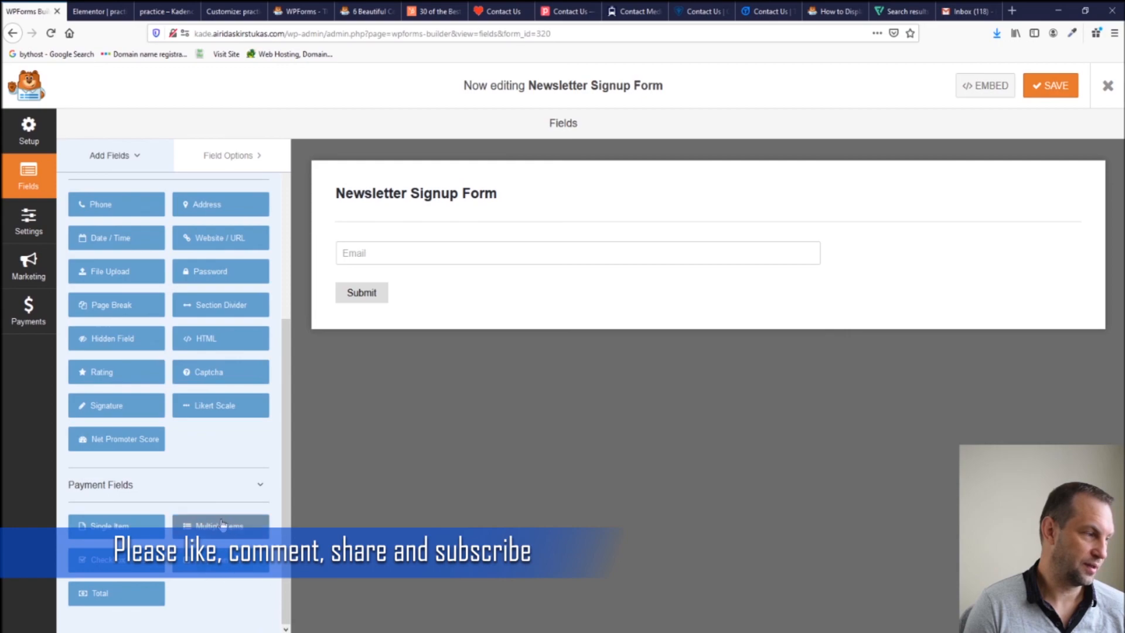